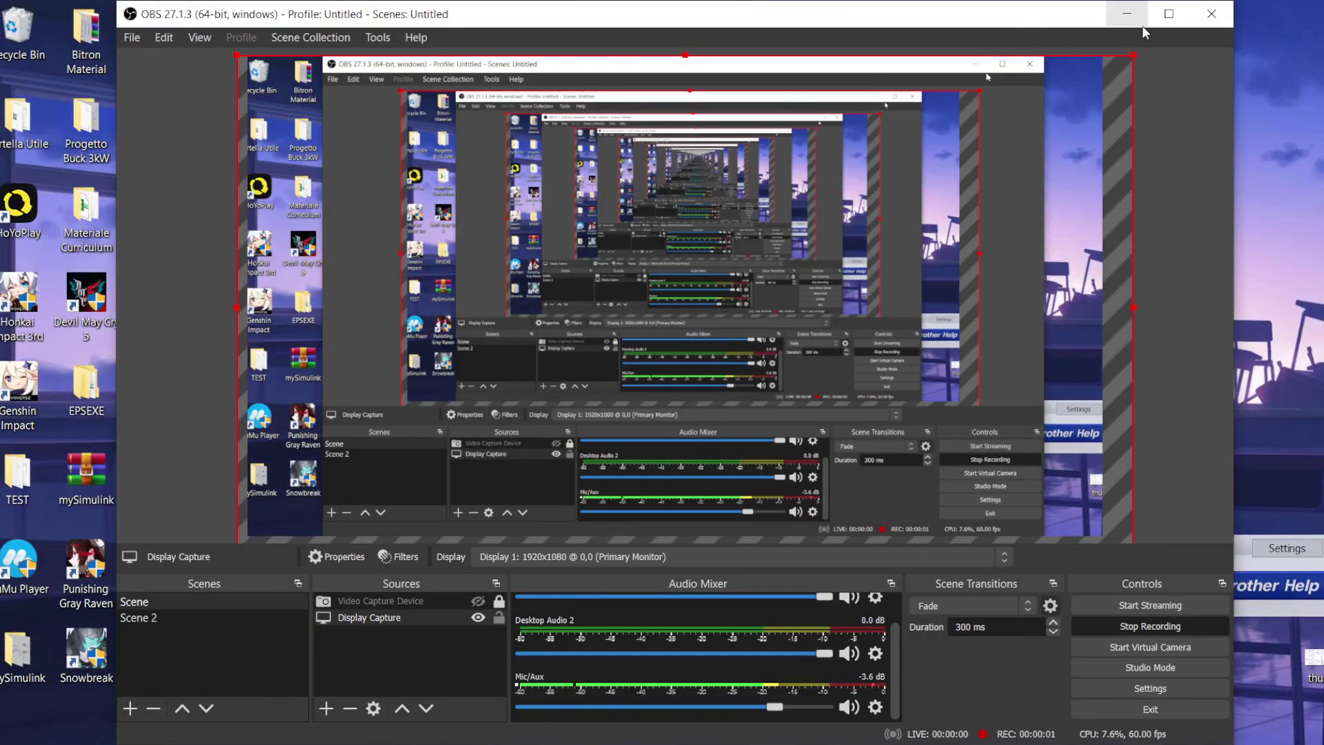
Minimise the recording window and switch to the Paint drawing with the flyback snubber schematic.
click(1127, 14)
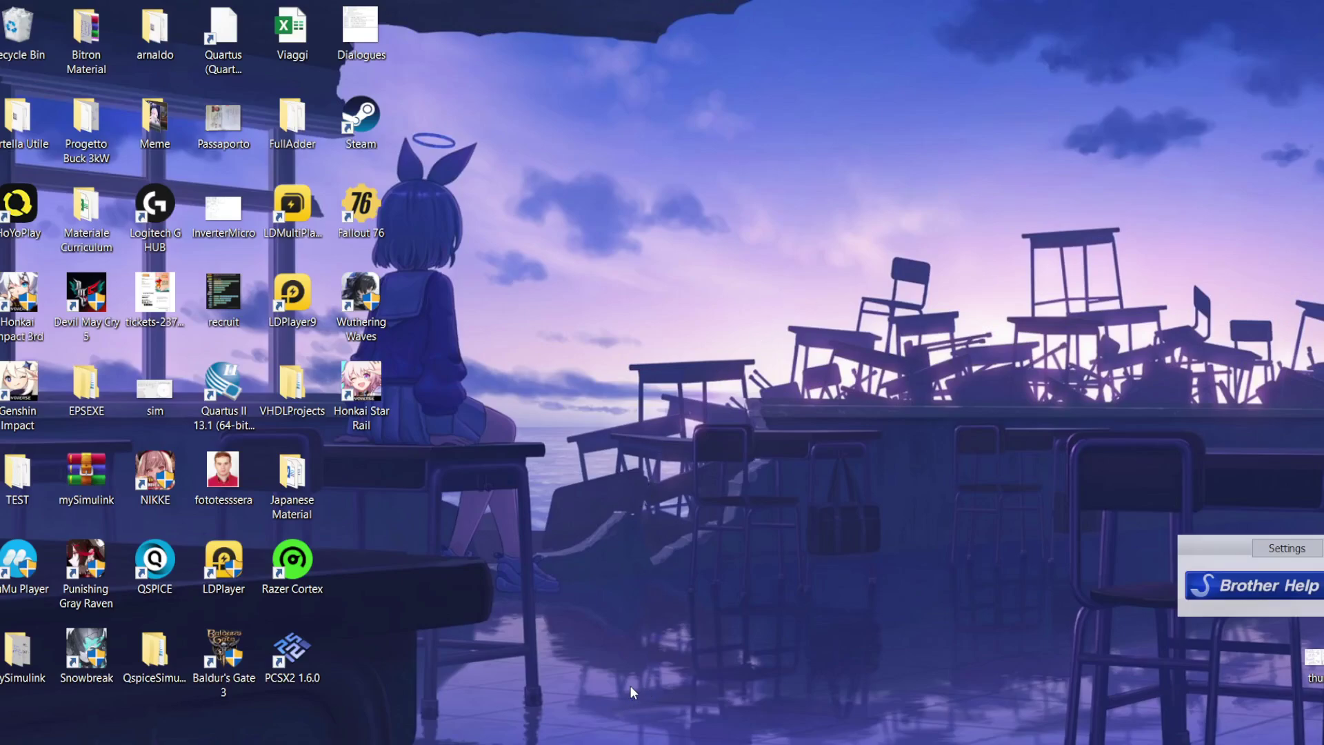
mouse_move(626, 744)
click(610, 679)
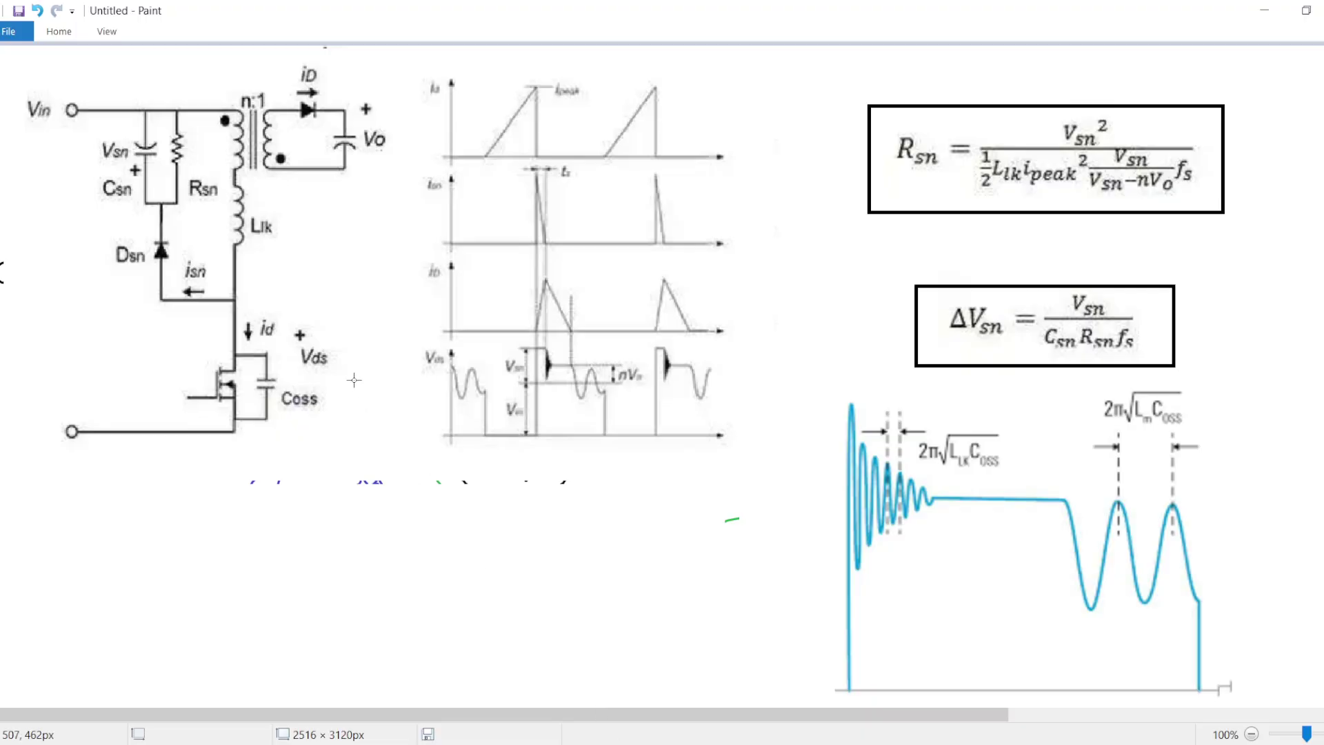
Brush a red sketch of a converter with switch Q1, inductor L and a diode, and add an arrow leading away from L.
click(48, 37)
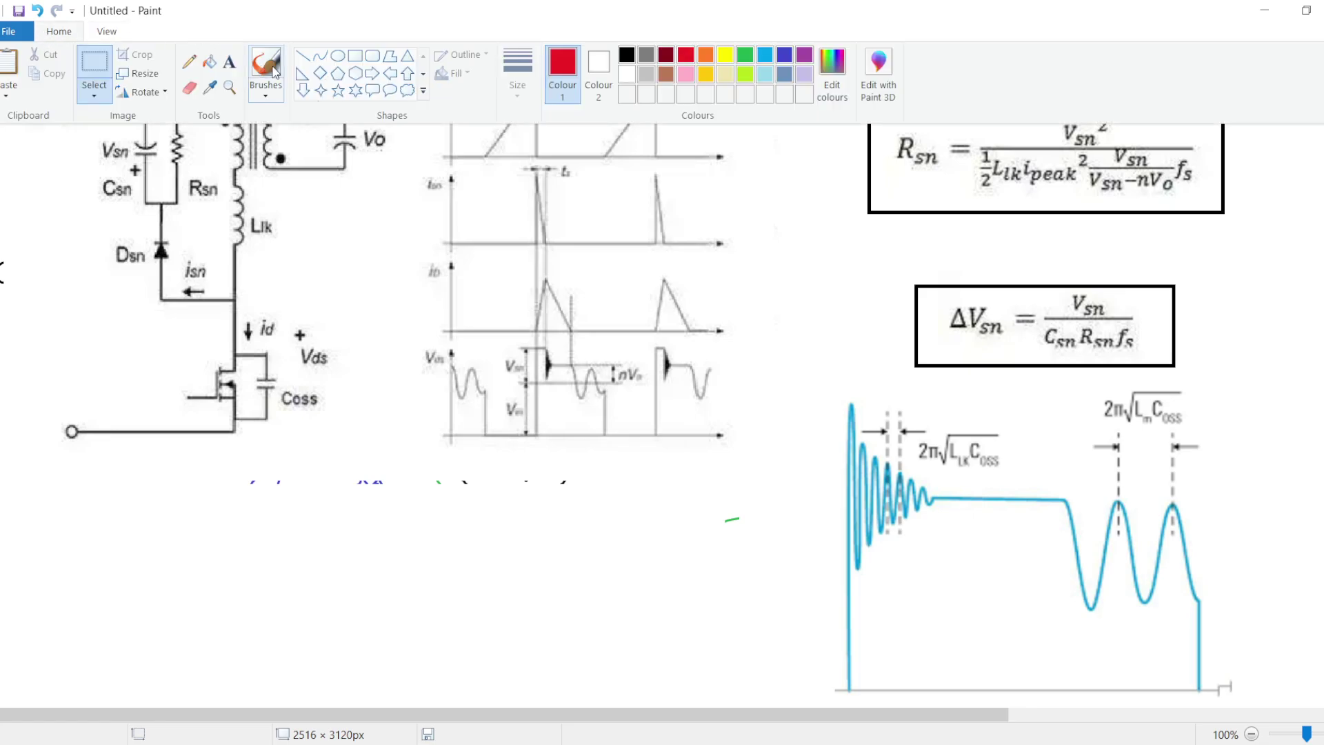
click(350, 59)
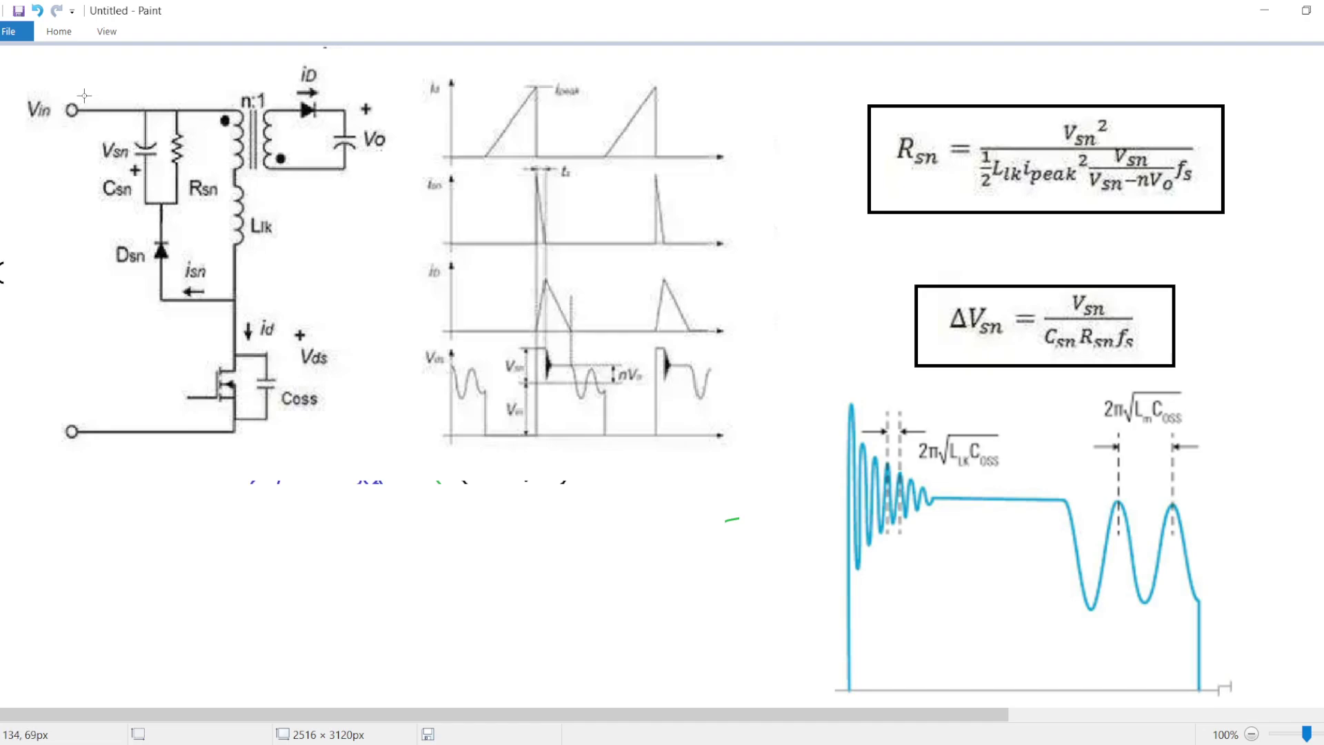
click(59, 31)
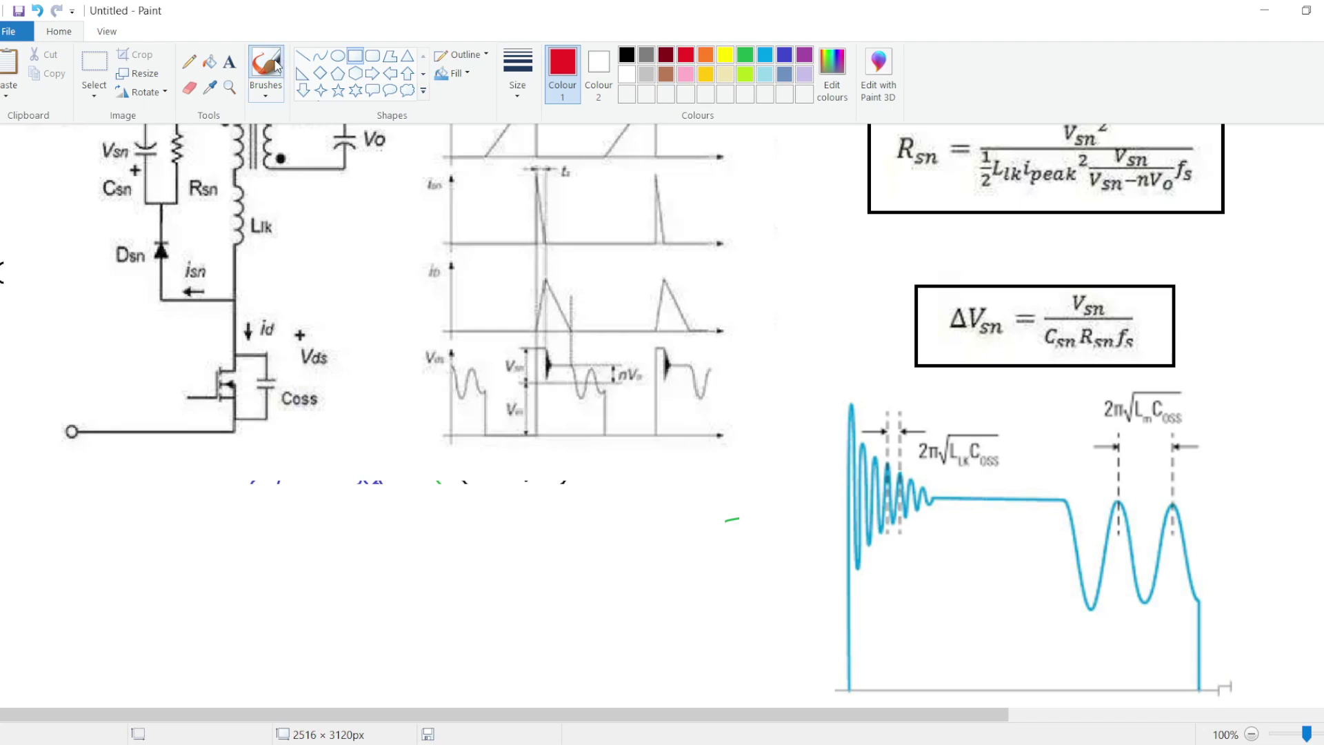
click(274, 64)
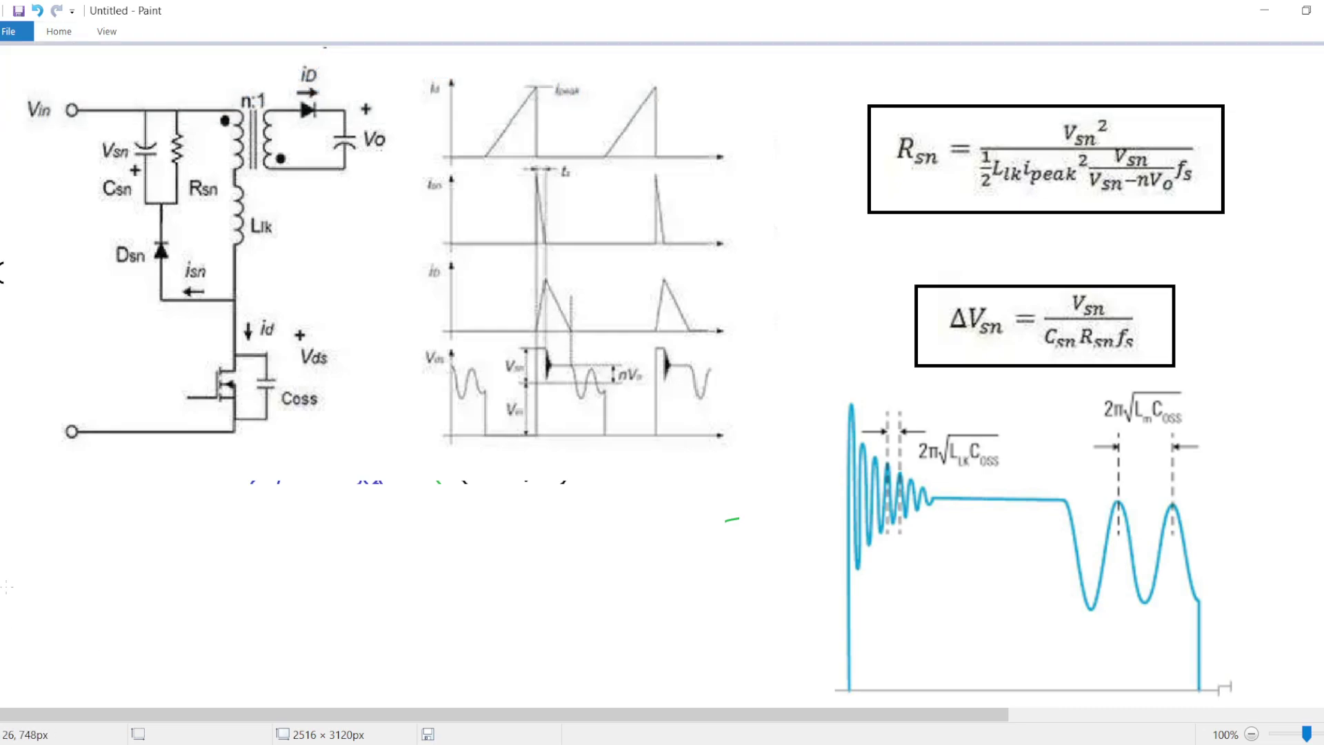
mouse_move(38, 546)
mouse_down()
mouse_move(101, 546)
mouse_move(134, 515)
mouse_move(190, 545)
mouse_up()
mouse_move(102, 571)
mouse_down()
mouse_move(109, 557)
mouse_move(103, 574)
mouse_move(127, 588)
mouse_up()
mouse_move(195, 547)
mouse_down()
mouse_move(222, 586)
mouse_move(204, 620)
mouse_move(209, 679)
mouse_up()
drag(243, 603, 255, 625)
drag(209, 537, 284, 537)
mouse_move(291, 519)
mouse_down()
mouse_move(291, 556)
mouse_move(316, 556)
mouse_move(317, 529)
mouse_move(368, 541)
mouse_up()
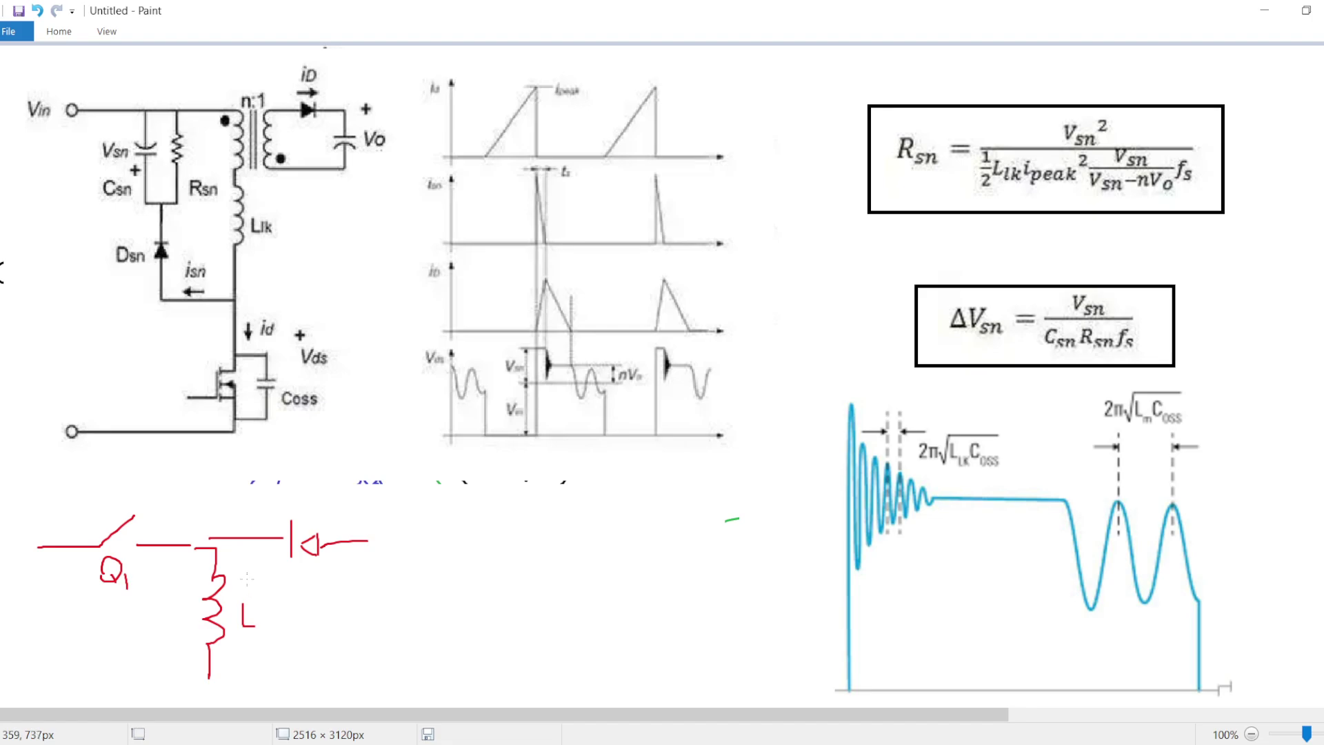
mouse_move(290, 609)
mouse_down()
mouse_move(398, 615)
mouse_move(381, 625)
mouse_up()
Draw a red rectangle around the n:1 transformer and leakage inductor Llk in the flyback schematic.
click(60, 31)
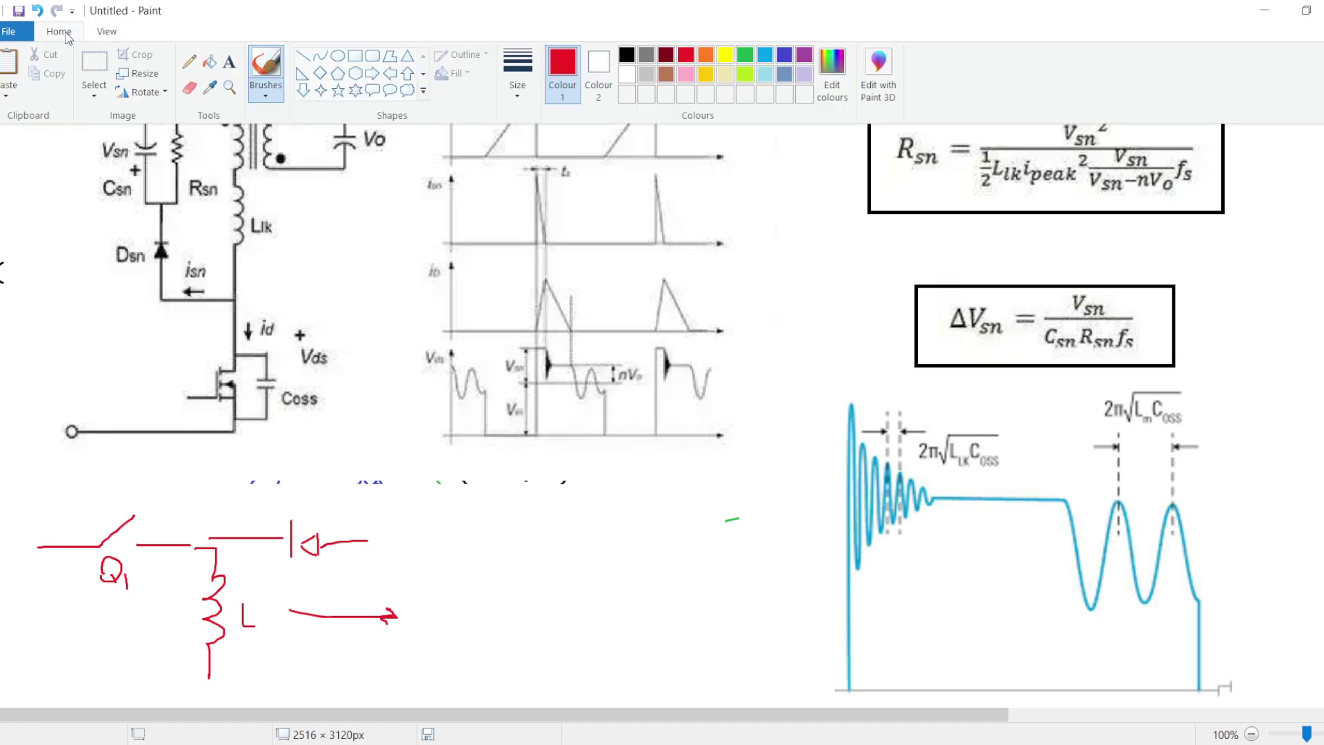
click(356, 58)
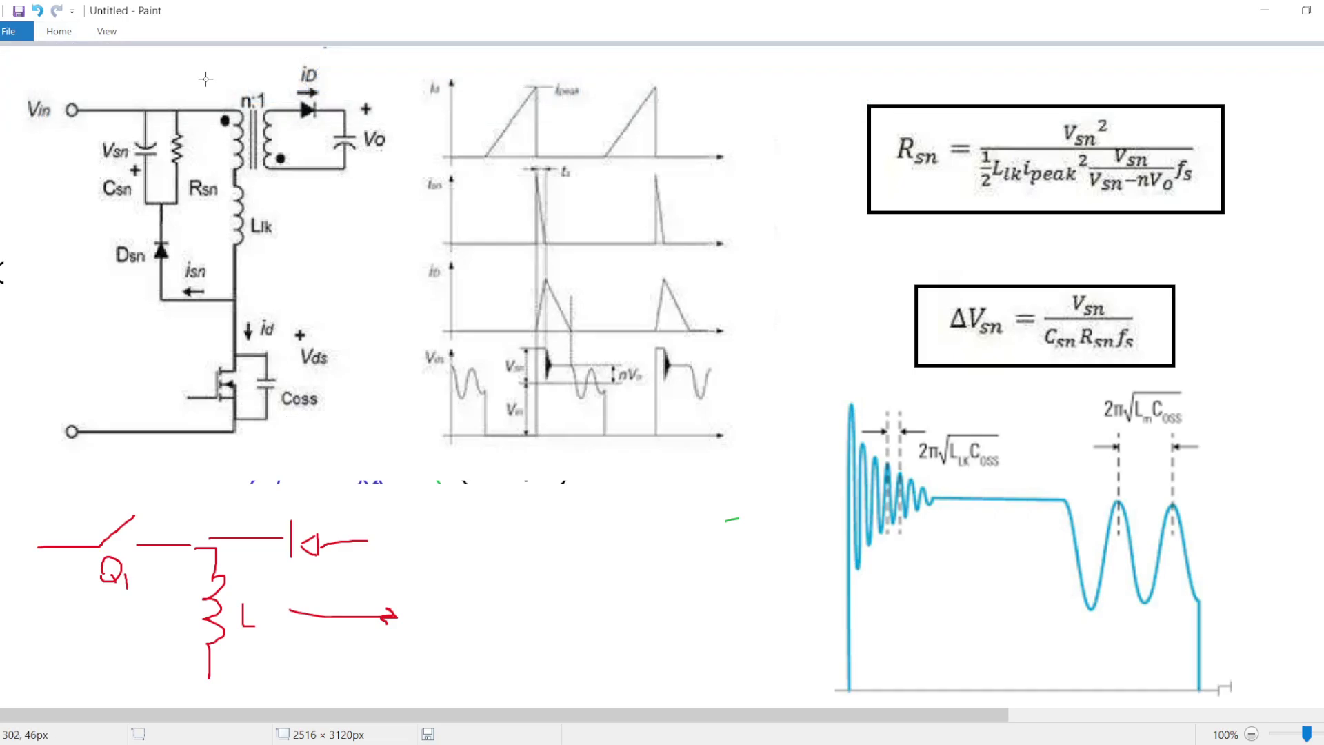
drag(204, 82, 294, 273)
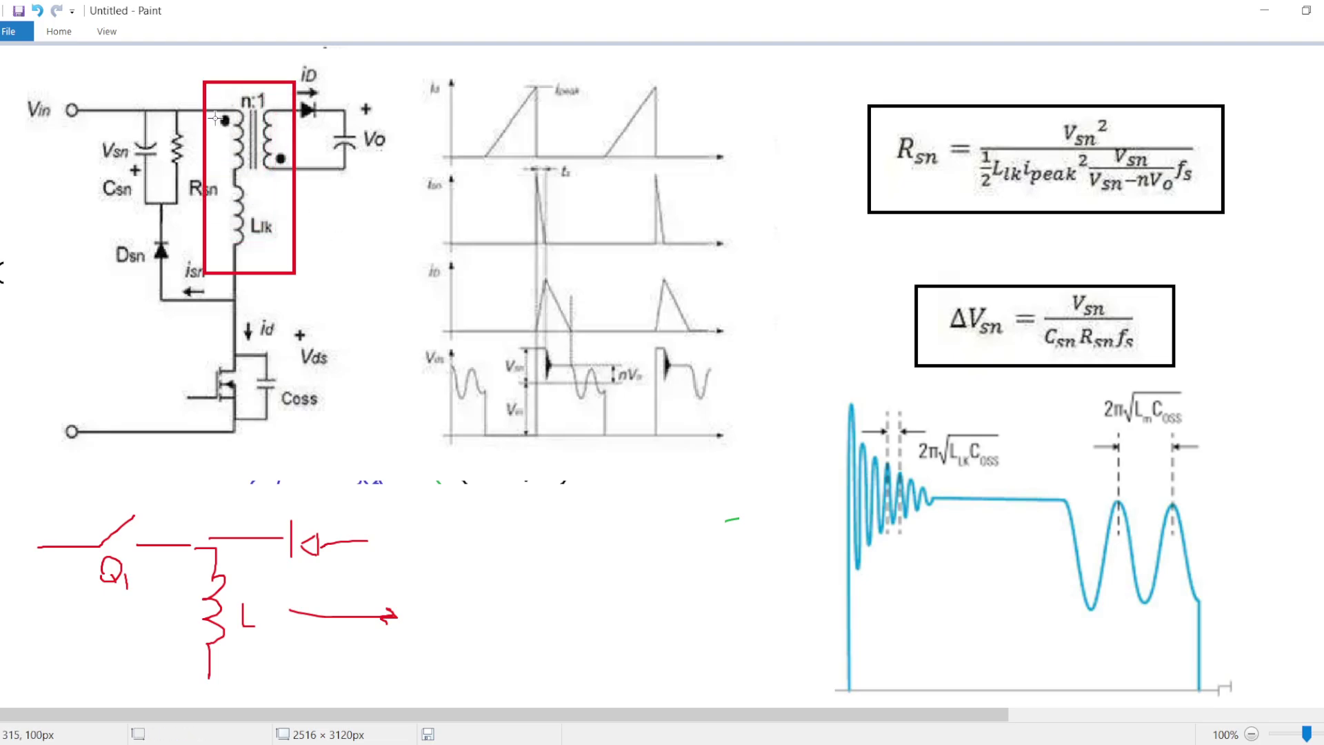
Brush the transformer's equivalent circuit beside the arrow, with magnetizing inductor Lm and a series leakage inductor labelled below it.
click(62, 30)
click(265, 85)
mouse_move(523, 531)
mouse_down()
mouse_move(560, 532)
mouse_move(569, 582)
mouse_move(547, 628)
mouse_move(513, 622)
mouse_up()
mouse_move(628, 531)
mouse_down()
mouse_move(584, 534)
mouse_move(564, 573)
mouse_move(636, 619)
mouse_up()
mouse_move(508, 620)
mouse_down()
mouse_move(513, 527)
mouse_move(491, 582)
mouse_move(509, 578)
mouse_up()
mouse_move(510, 630)
mouse_down()
mouse_move(508, 691)
mouse_move(540, 673)
mouse_up()
drag(542, 666, 553, 676)
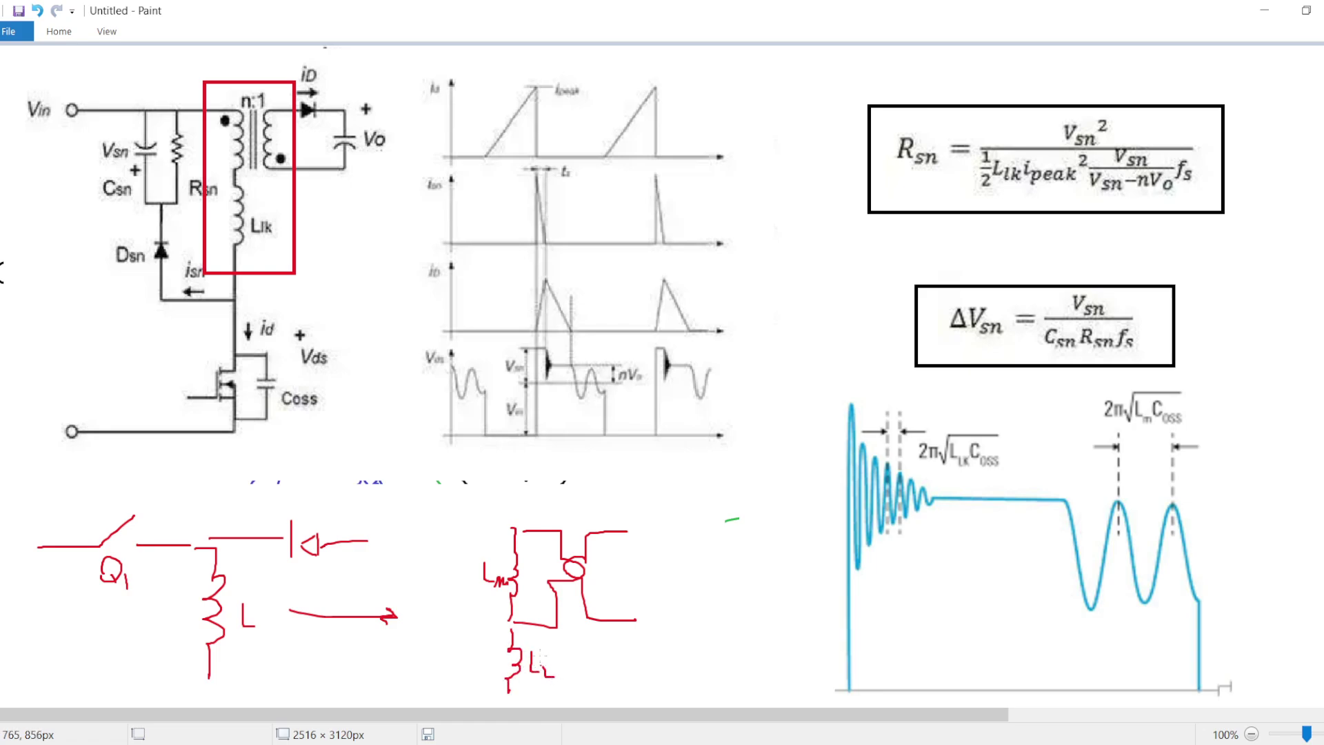
Extend the primary-side leads of the transformer sketch and encircle Lm.
drag(468, 524, 521, 528)
drag(513, 619, 460, 619)
mouse_move(498, 552)
mouse_down()
mouse_move(481, 571)
mouse_move(513, 600)
mouse_move(532, 557)
mouse_move(498, 553)
mouse_up()
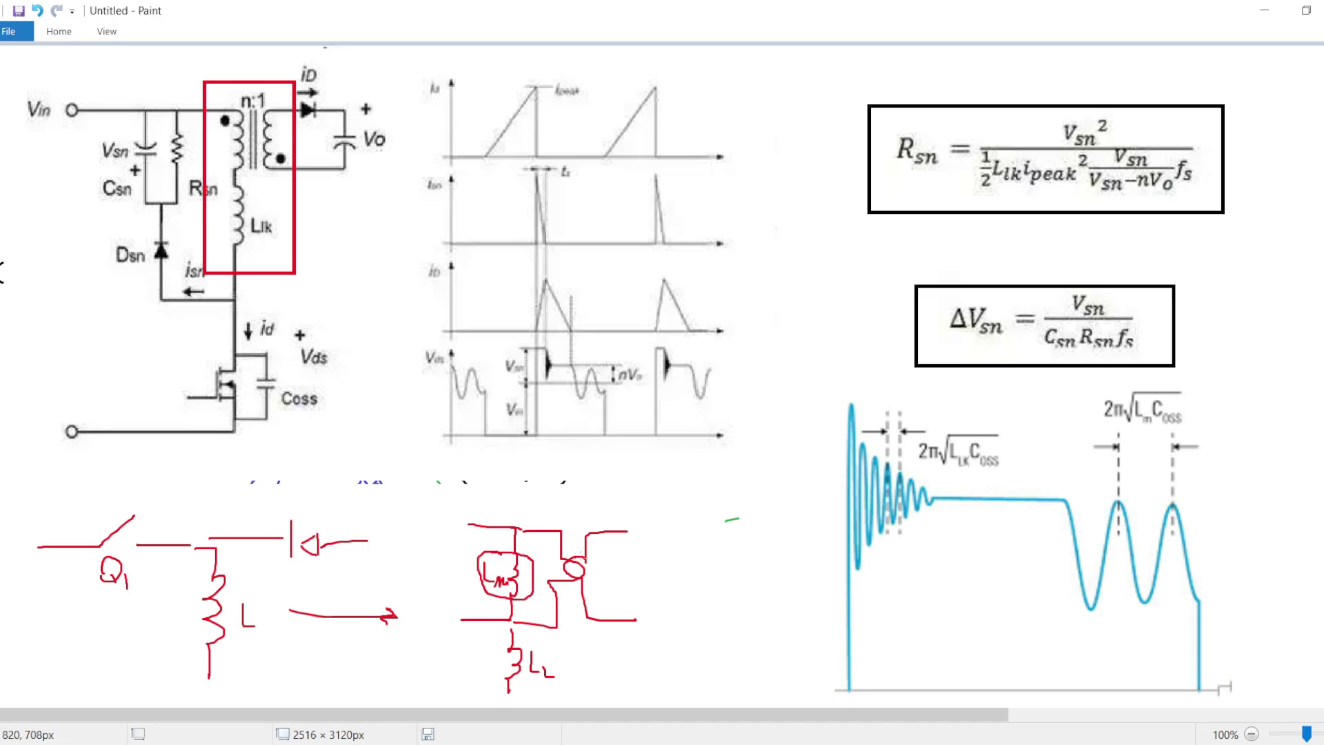
Mark the transformer sketch with an arrow and turns-ratio label, and circle inductor L and the leakage inductor.
mouse_move(582, 487)
mouse_down()
mouse_move(575, 529)
mouse_move(554, 495)
mouse_move(584, 482)
mouse_up()
click(562, 493)
click(563, 488)
mouse_move(206, 647)
mouse_down()
mouse_move(279, 619)
mouse_move(175, 598)
mouse_move(207, 648)
mouse_up()
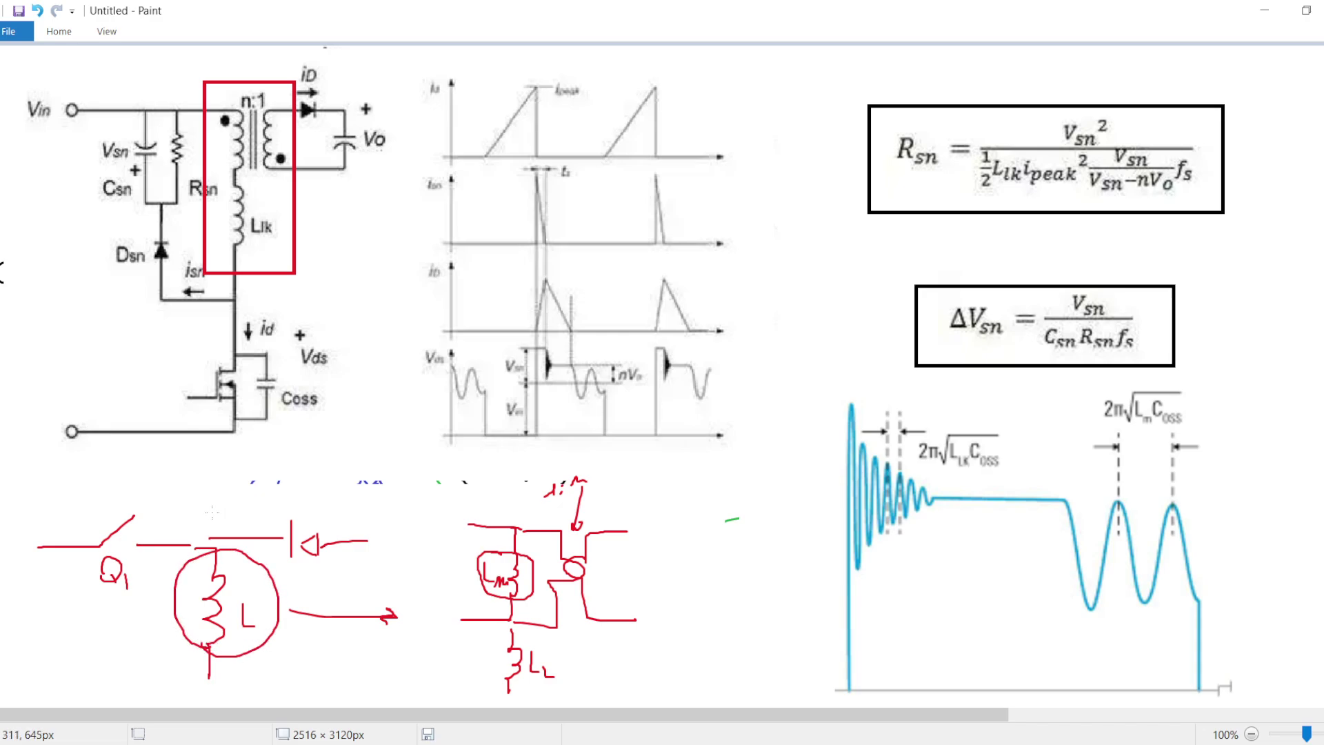
mouse_move(497, 684)
mouse_down()
mouse_move(521, 689)
mouse_move(528, 630)
mouse_move(498, 693)
mouse_up()
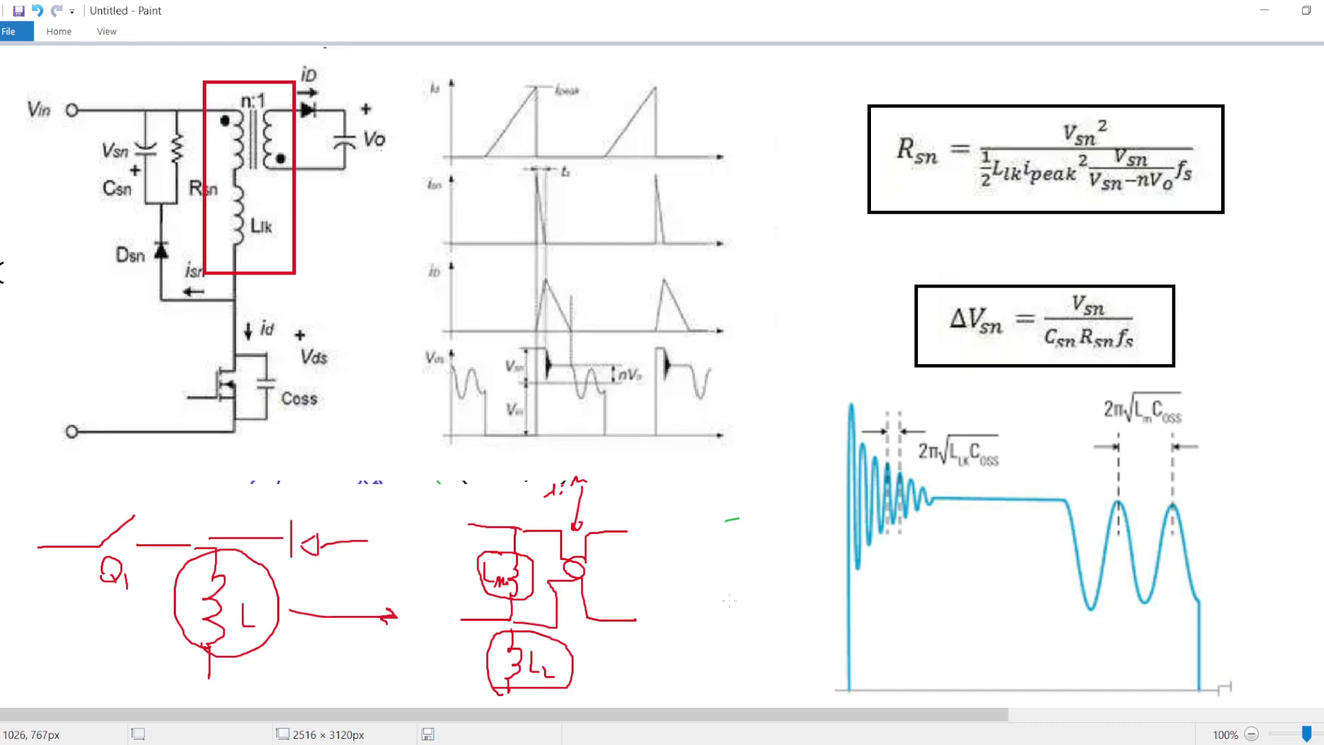
Sketch a coupled-winding transformer with a primary-to-secondary arrow and arrows for flux escaping upward.
mouse_move(730, 578)
mouse_down()
mouse_move(710, 586)
mouse_move(793, 599)
mouse_move(724, 575)
mouse_move(728, 611)
mouse_move(734, 587)
mouse_move(703, 590)
mouse_move(729, 600)
mouse_move(723, 617)
mouse_move(688, 626)
mouse_up()
mouse_move(809, 594)
mouse_down()
mouse_move(770, 598)
mouse_move(812, 633)
mouse_up()
mouse_move(717, 591)
mouse_down()
mouse_move(688, 587)
mouse_move(790, 554)
mouse_move(800, 582)
mouse_move(792, 570)
mouse_up()
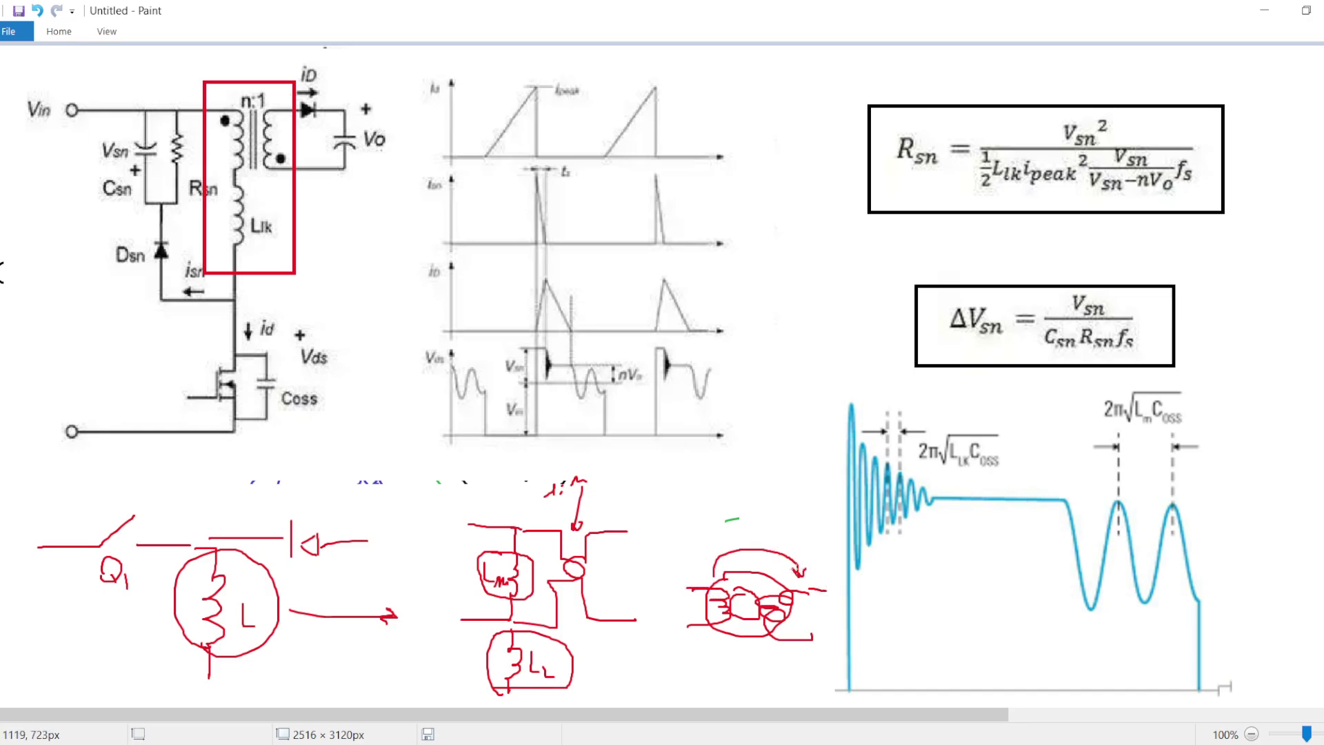
mouse_move(708, 552)
mouse_down()
mouse_move(685, 492)
mouse_move(717, 488)
mouse_move(718, 514)
mouse_up()
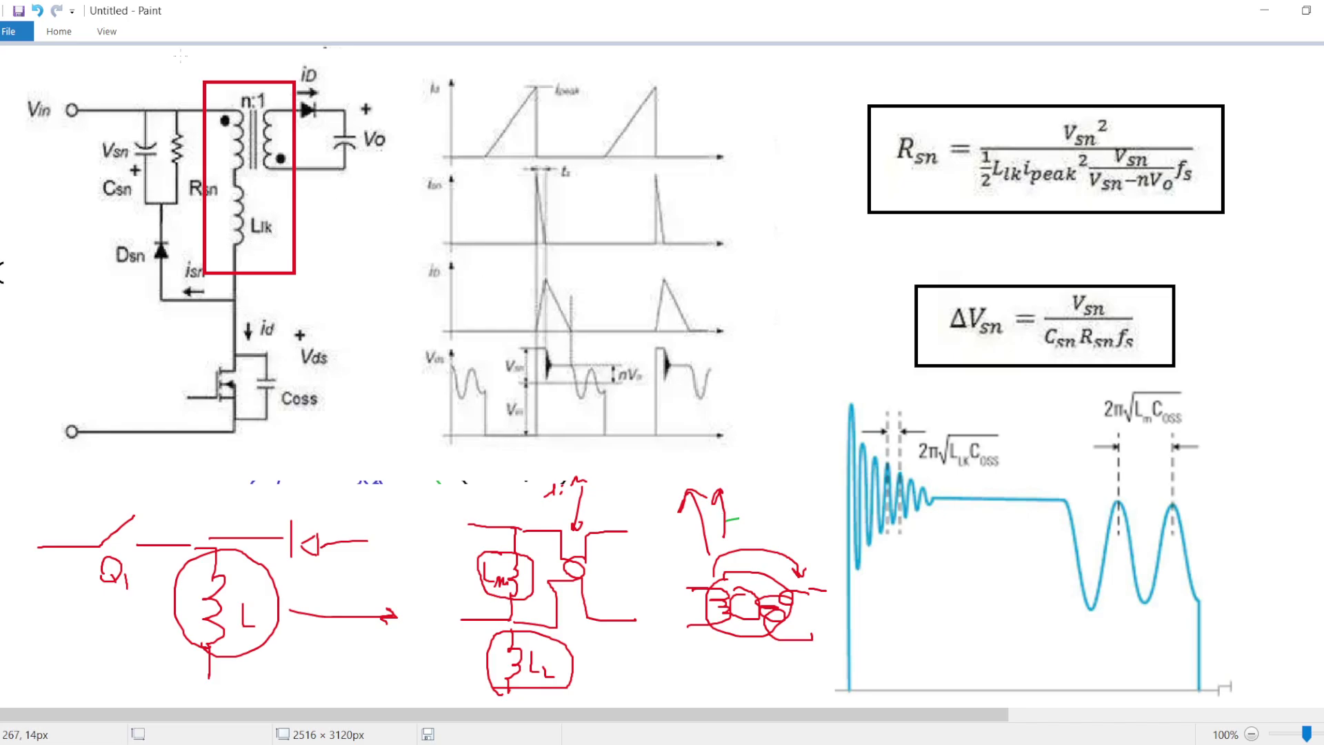
Mark the ringing waveform's baseline, point a labelled arrow at the first ringing, and underline LLK COSS in its formula.
click(50, 31)
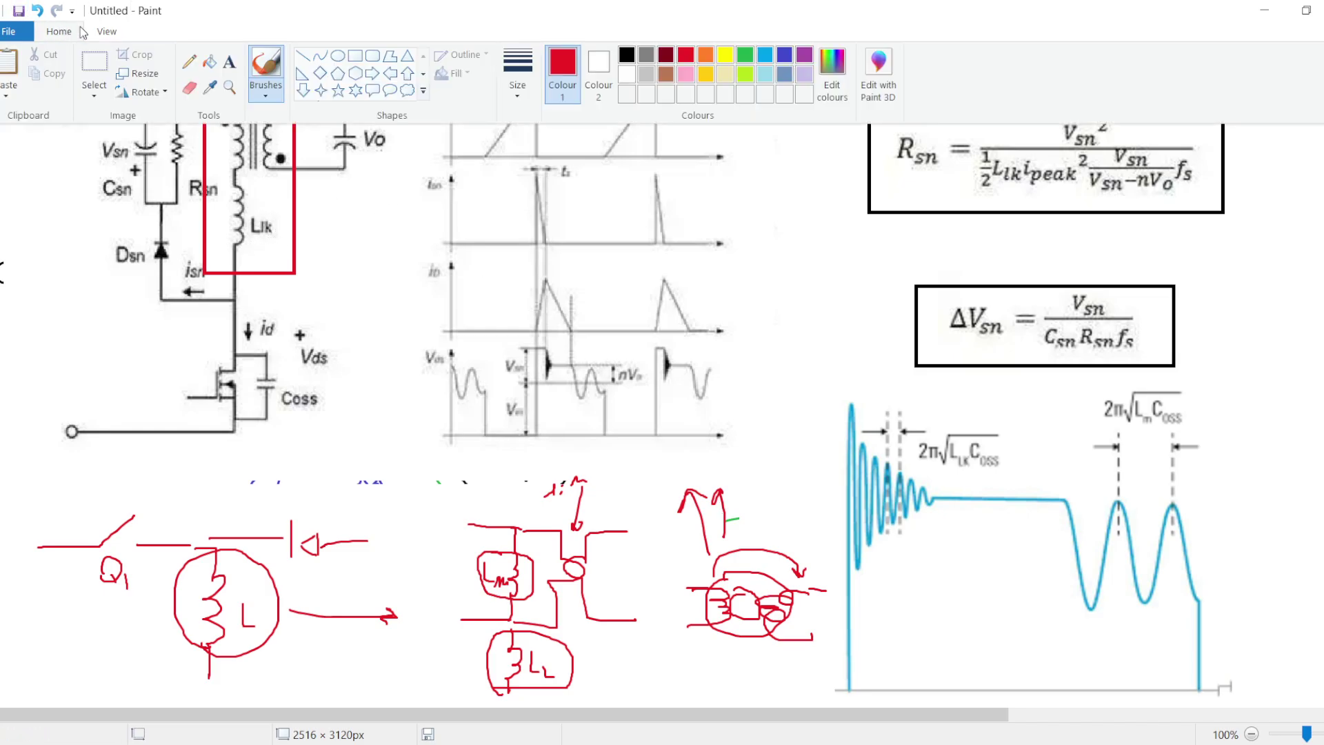
click(353, 362)
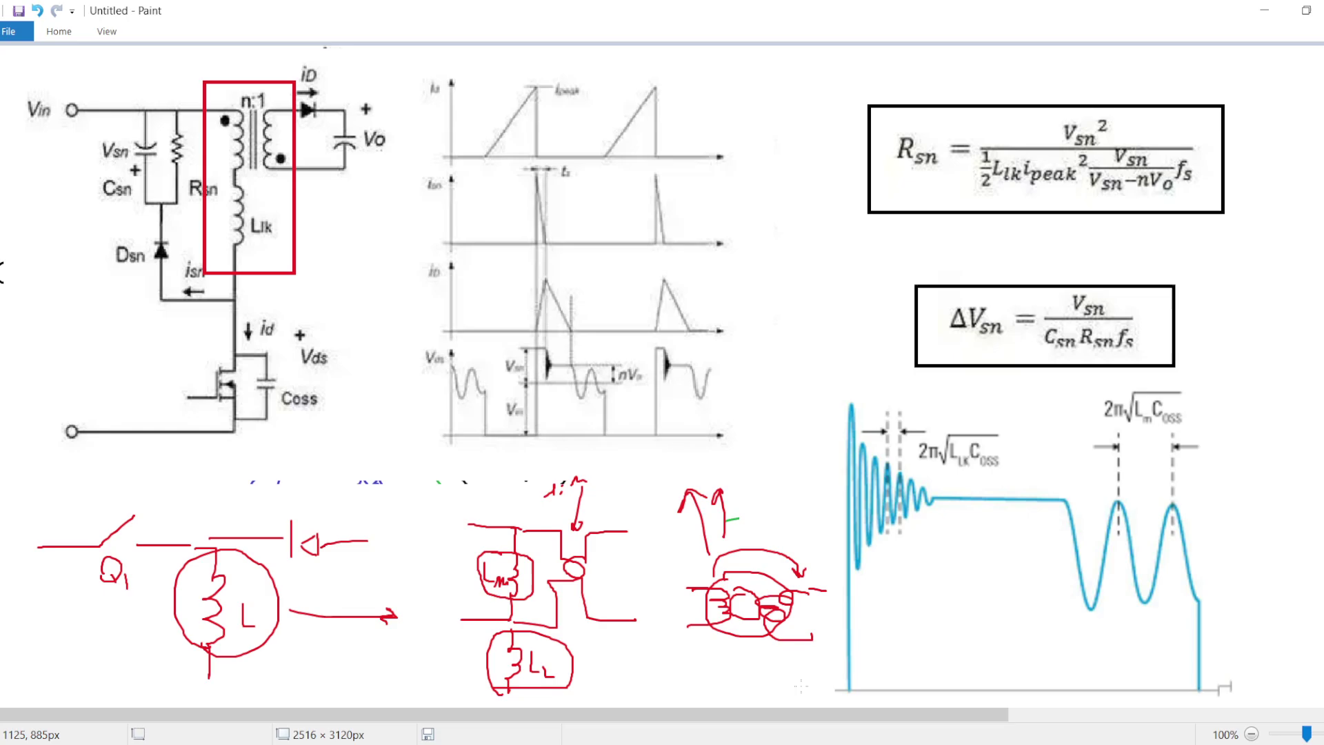
drag(801, 686, 857, 686)
mouse_move(890, 596)
mouse_down()
mouse_move(874, 552)
mouse_move(908, 572)
mouse_move(918, 550)
mouse_move(932, 573)
mouse_up()
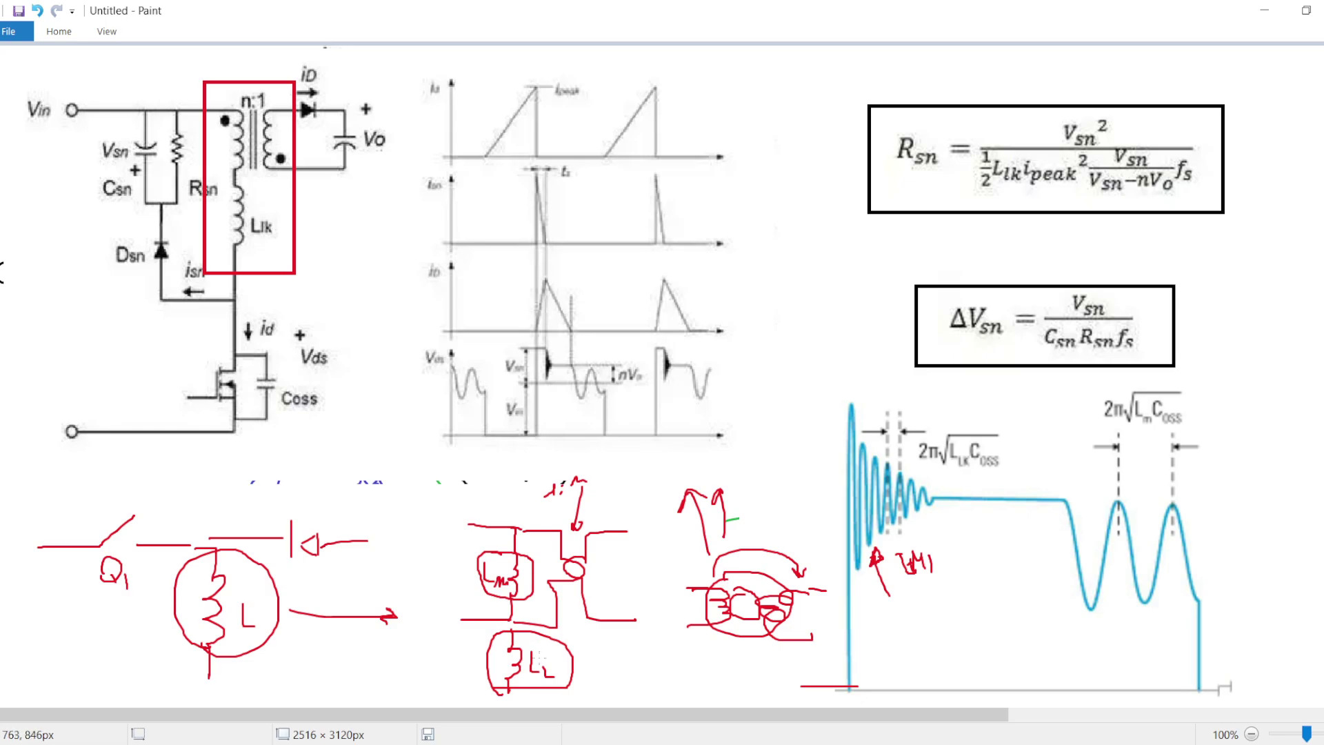
drag(951, 468, 997, 466)
Cross out the MOSFET, write LC beside the schematic, and connect the circled Llk and Coss with a red path.
mouse_move(200, 404)
mouse_down()
mouse_move(246, 362)
mouse_move(233, 408)
mouse_up()
mouse_move(326, 254)
mouse_down()
mouse_move(324, 291)
mouse_move(344, 294)
mouse_up()
mouse_move(358, 271)
mouse_down()
mouse_move(348, 292)
mouse_move(363, 291)
mouse_up()
mouse_move(243, 249)
mouse_down()
mouse_move(241, 260)
mouse_move(278, 208)
mouse_move(208, 197)
mouse_move(243, 263)
mouse_move(240, 311)
mouse_move(264, 357)
mouse_move(249, 422)
mouse_move(290, 367)
mouse_move(263, 351)
mouse_up()
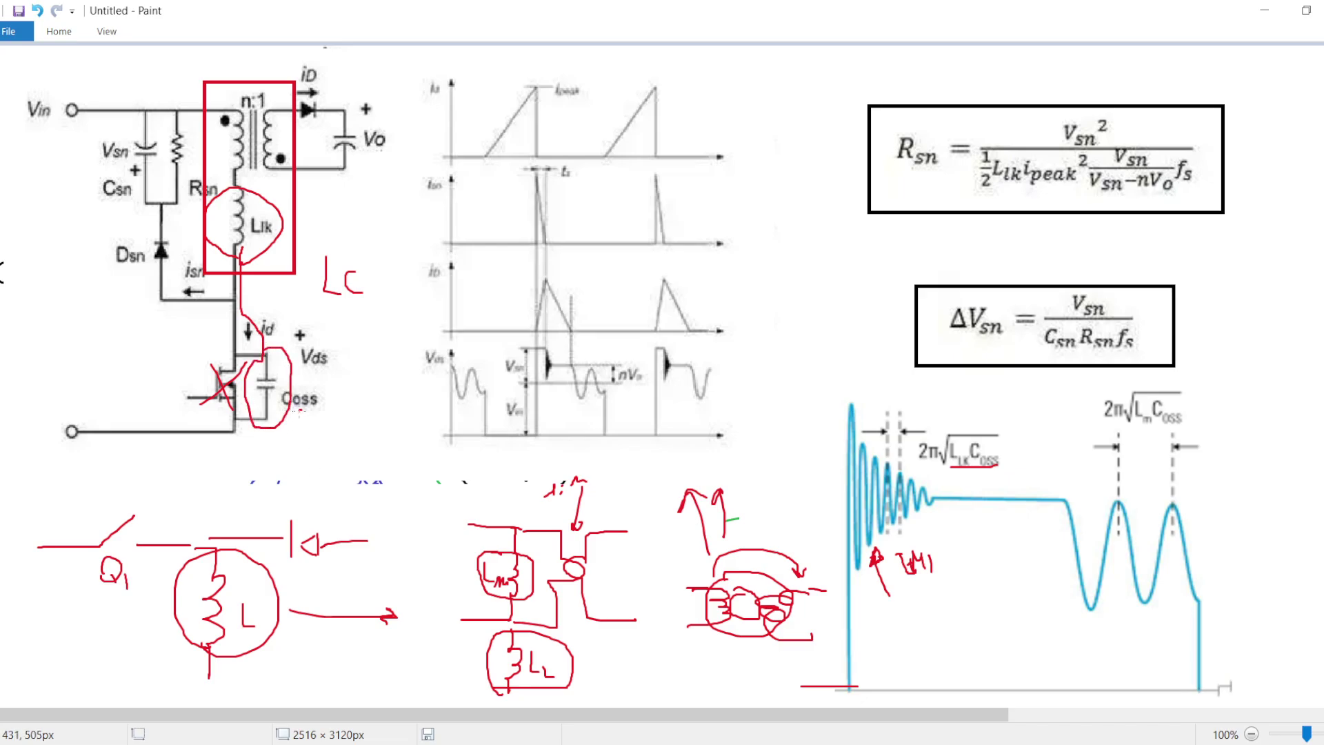
Draw an arrow down from Coss and annotate it ≈ 1000 pF with a 2 beneath.
drag(292, 411, 301, 444)
drag(289, 433, 310, 431)
mouse_move(278, 465)
mouse_down()
mouse_move(301, 453)
mouse_move(309, 469)
mouse_up()
mouse_move(314, 468)
mouse_down()
mouse_move(369, 451)
mouse_move(387, 485)
mouse_move(394, 461)
mouse_up()
mouse_move(402, 449)
mouse_down()
mouse_move(404, 467)
mouse_move(416, 445)
mouse_up()
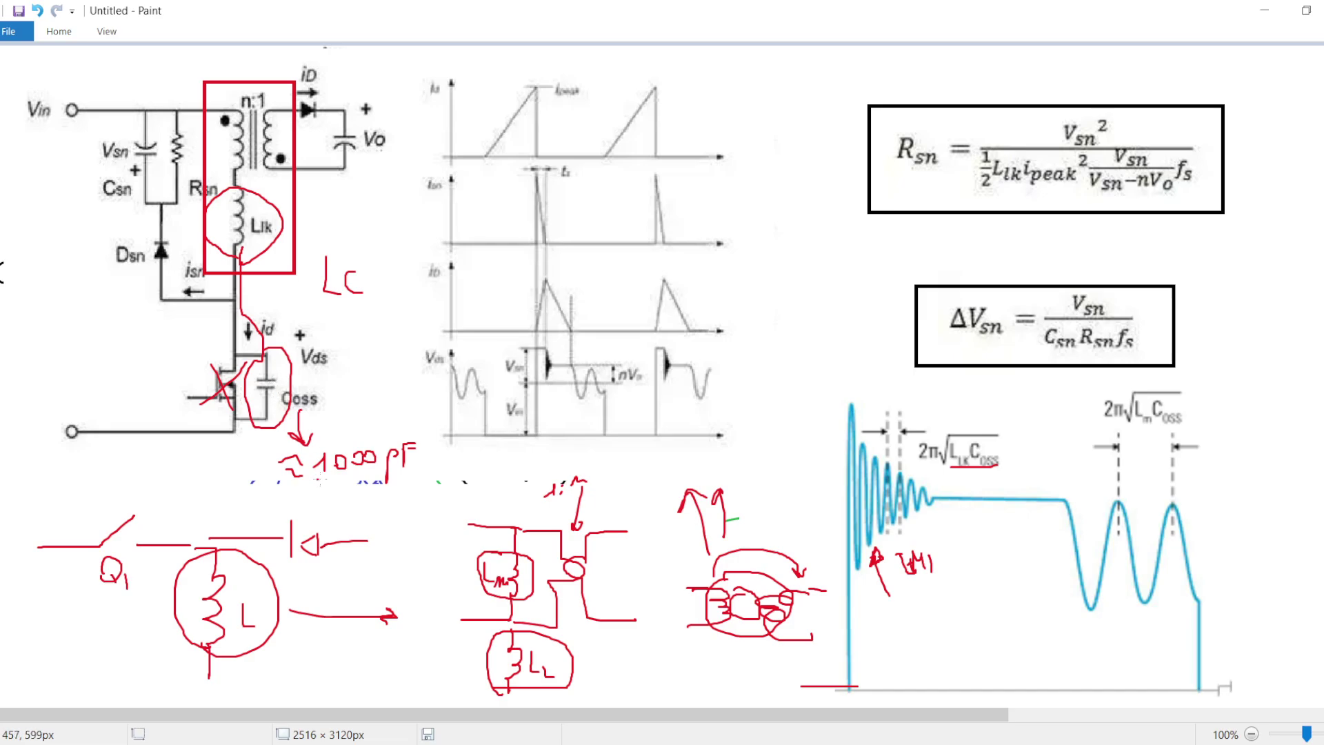
drag(318, 481, 329, 493)
Mark the second oscillation with an arrow and a span line, and circle Lm in its formula.
mouse_move(1024, 622)
mouse_down()
mouse_move(1062, 586)
mouse_move(1050, 597)
mouse_up()
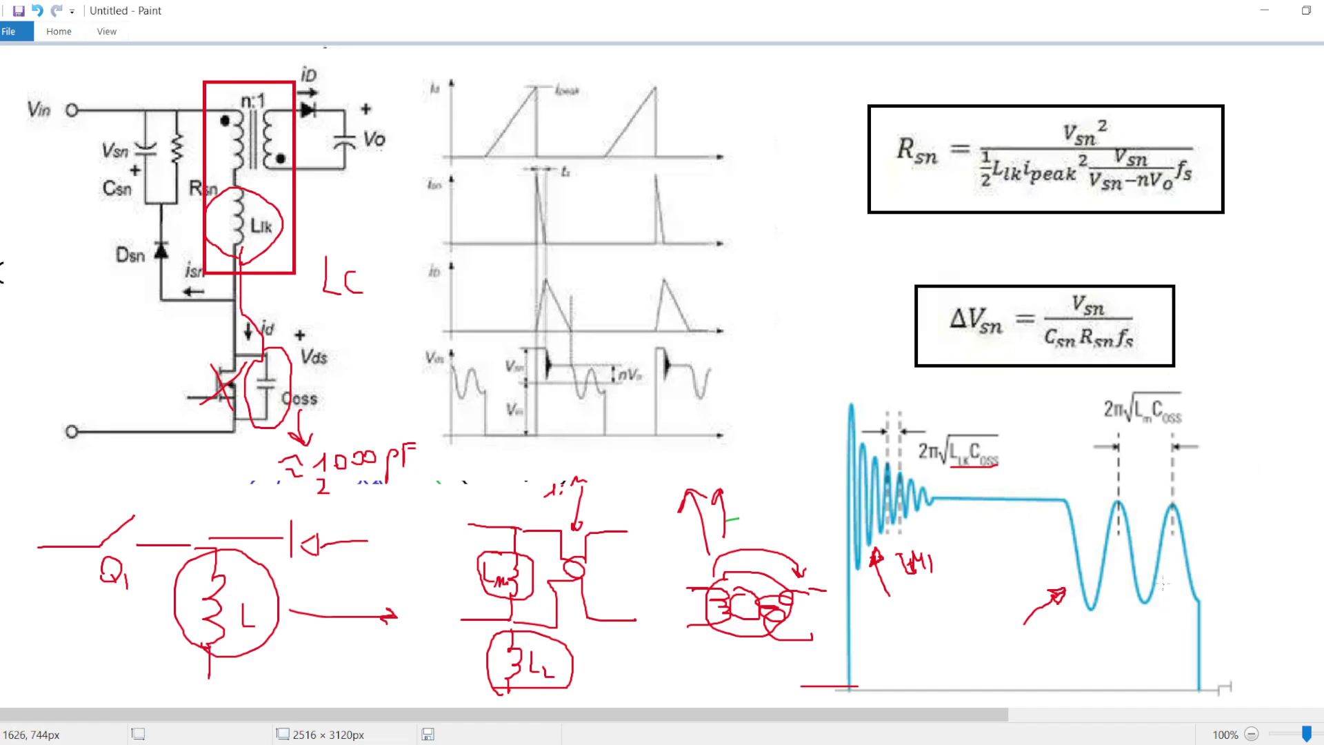
mouse_move(1076, 626)
mouse_down()
mouse_move(1076, 650)
mouse_move(1194, 646)
mouse_move(1192, 633)
mouse_move(1188, 653)
mouse_up()
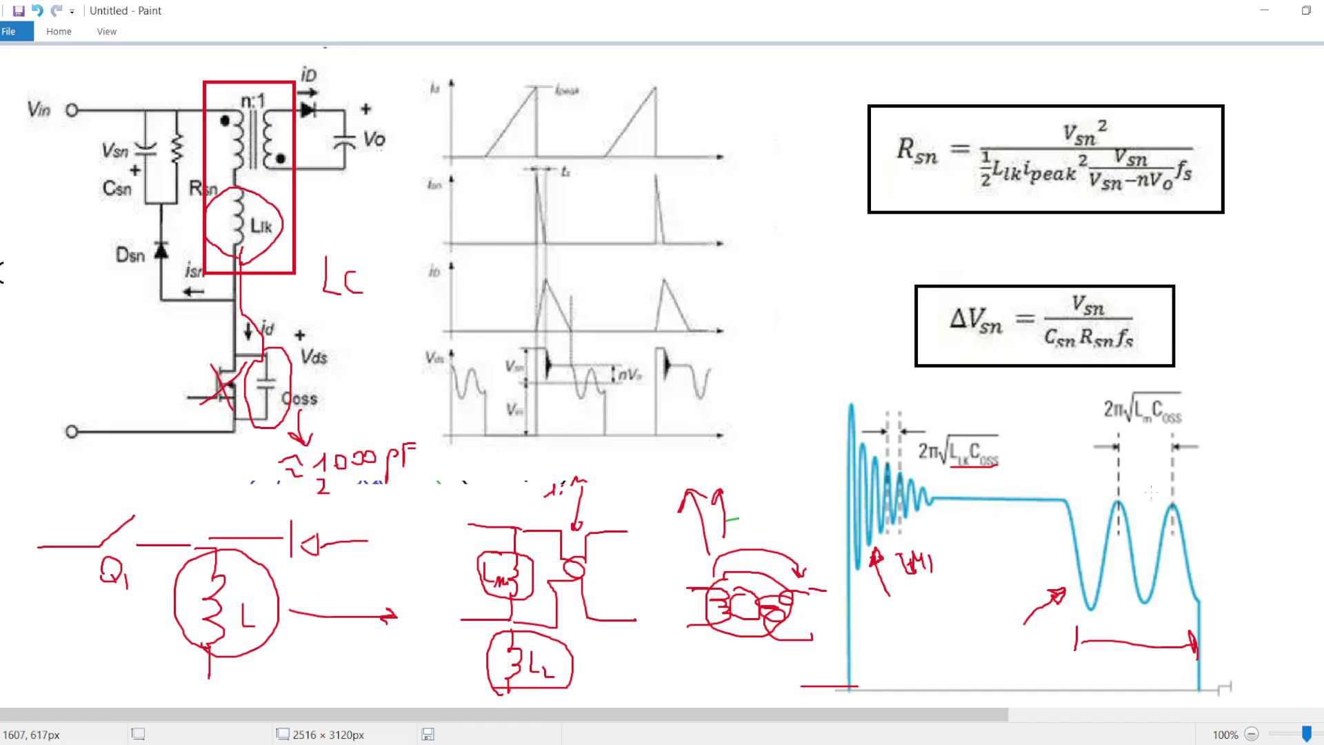
drag(1146, 431, 1139, 395)
Write an underlined Lm value beside the waveform, add leakage inductance values starting with 0.1, and note a multiplication below.
drag(1242, 371, 1265, 385)
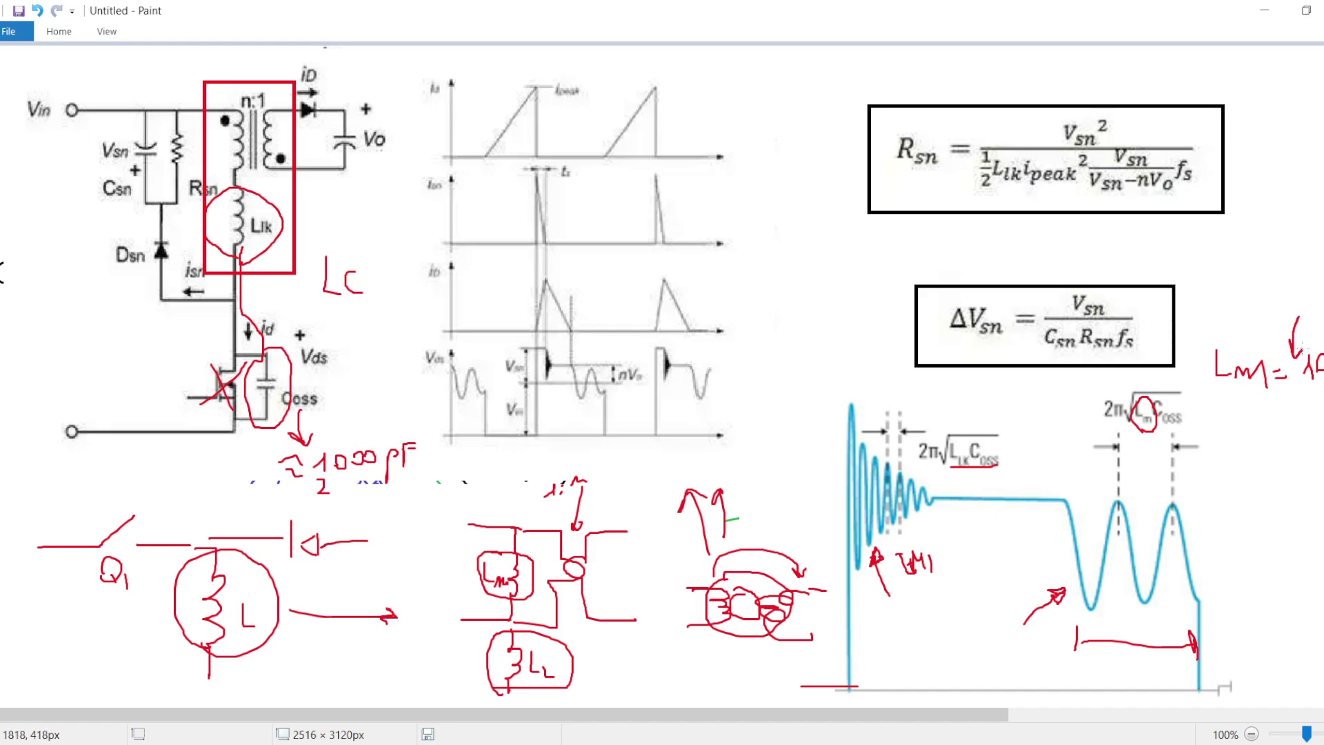
drag(1208, 395, 1323, 388)
drag(1286, 439, 1295, 462)
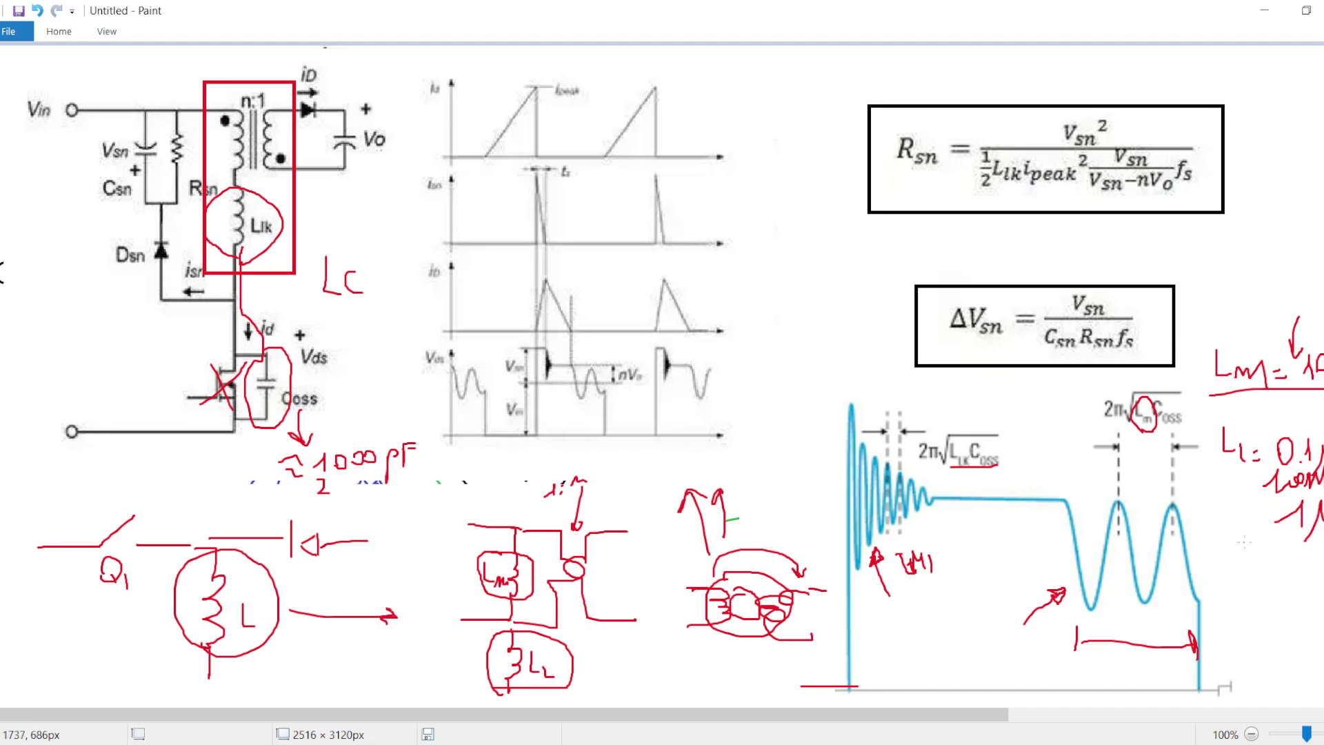
mouse_move(1252, 611)
mouse_down()
mouse_move(1270, 584)
mouse_move(1283, 610)
mouse_move(1302, 608)
mouse_up()
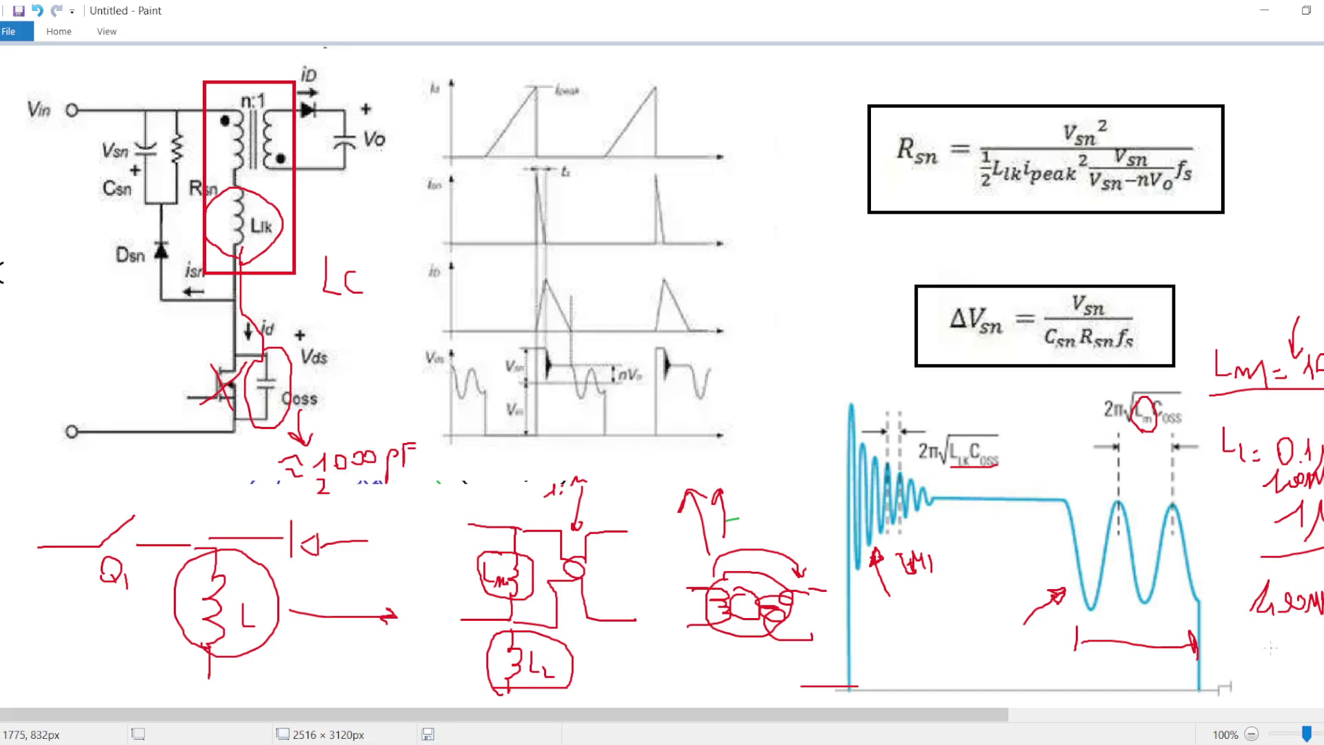
mouse_move(1250, 633)
mouse_down()
mouse_move(1243, 669)
mouse_move(1305, 663)
mouse_move(1259, 667)
mouse_up()
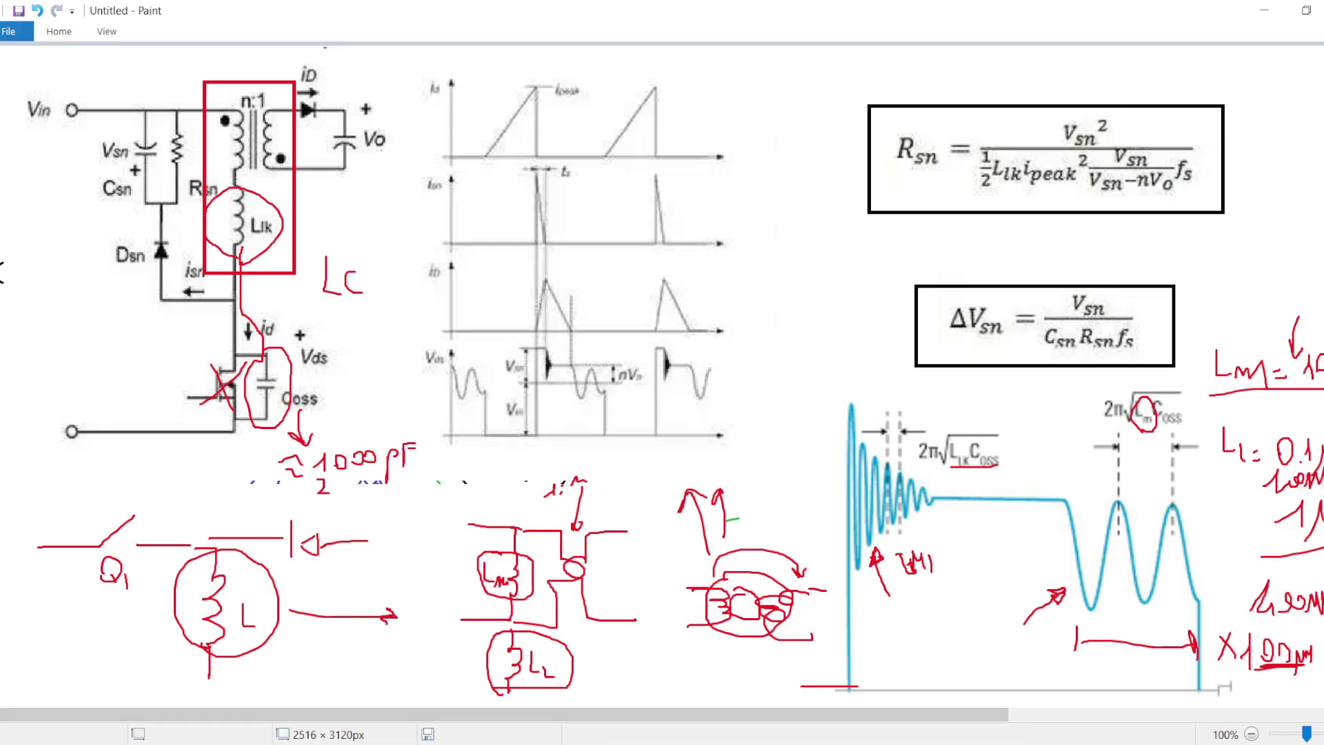
Switch to the RDCFlyback schematic in LTspice and bring voltage source V1 into view with free space beside it.
click(624, 744)
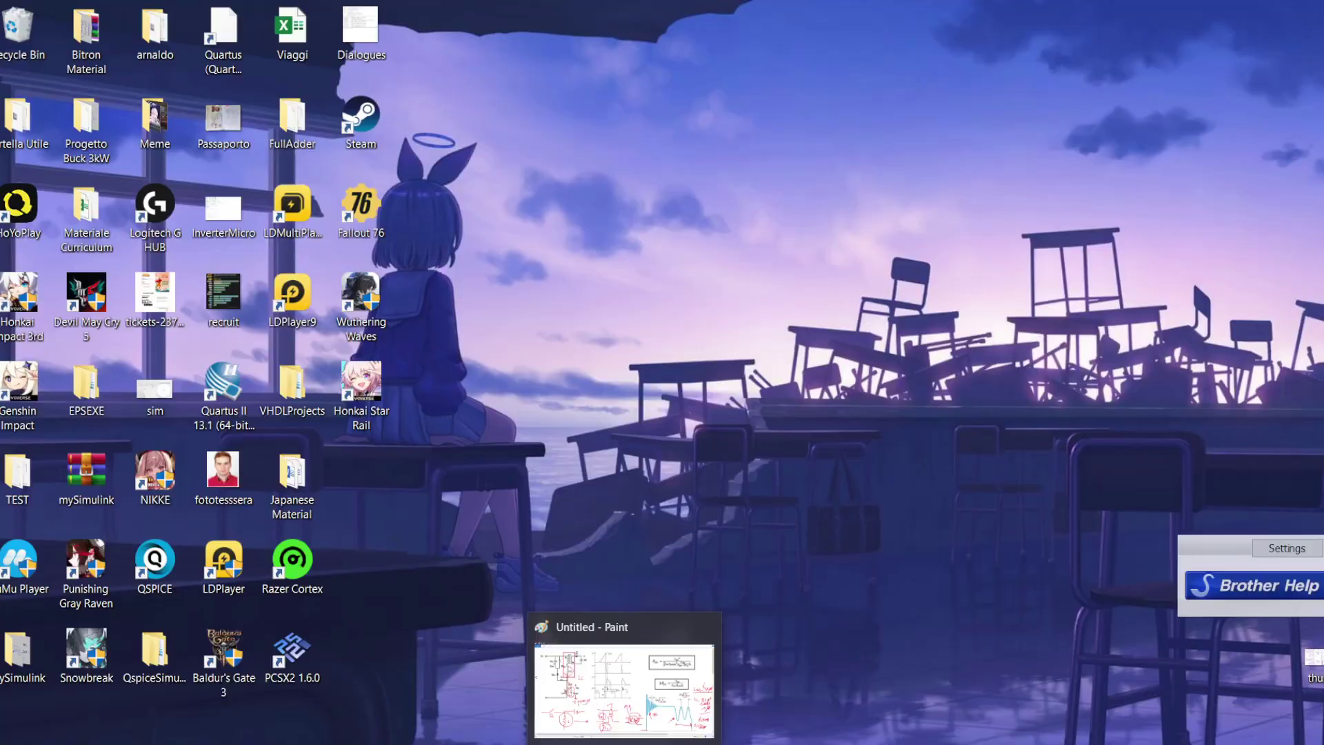
click(717, 744)
scroll(476, 356, down, 1)
scroll(505, 357, up, 4)
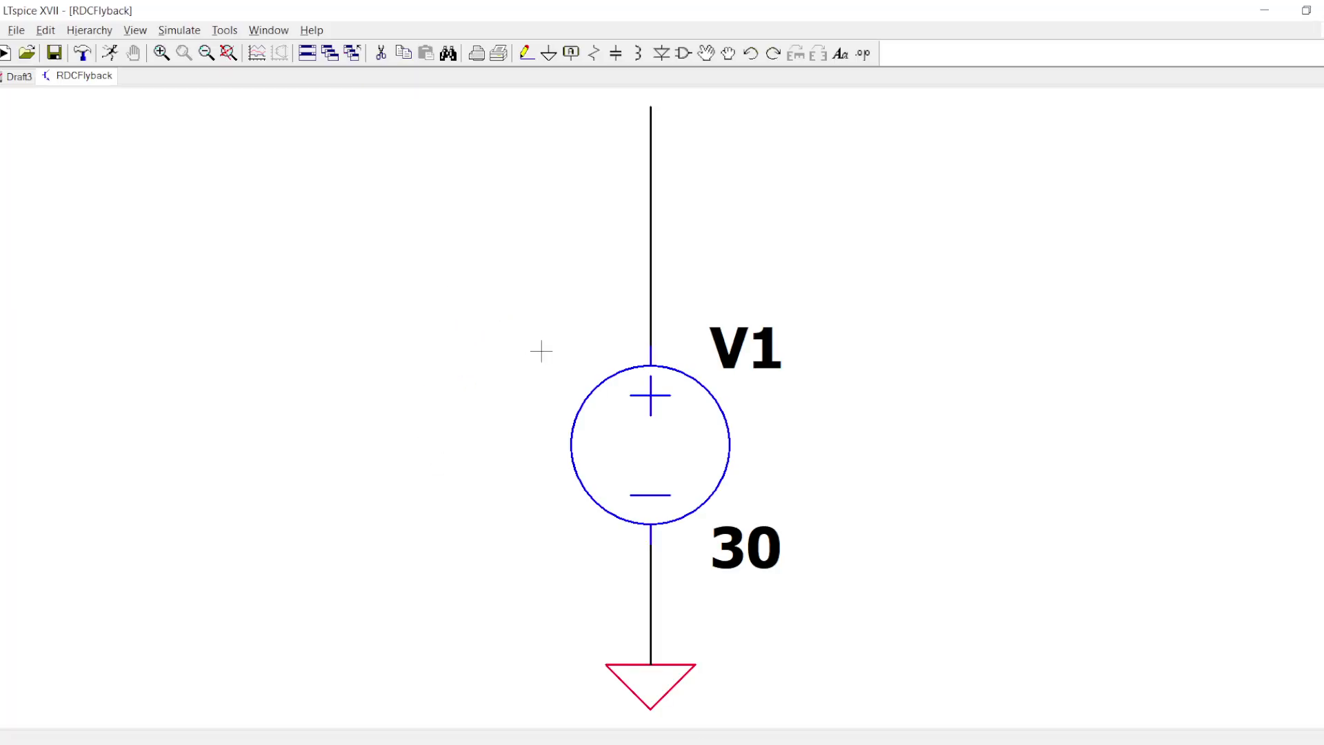
drag(862, 343, 270, 375)
scroll(269, 375, down, 2)
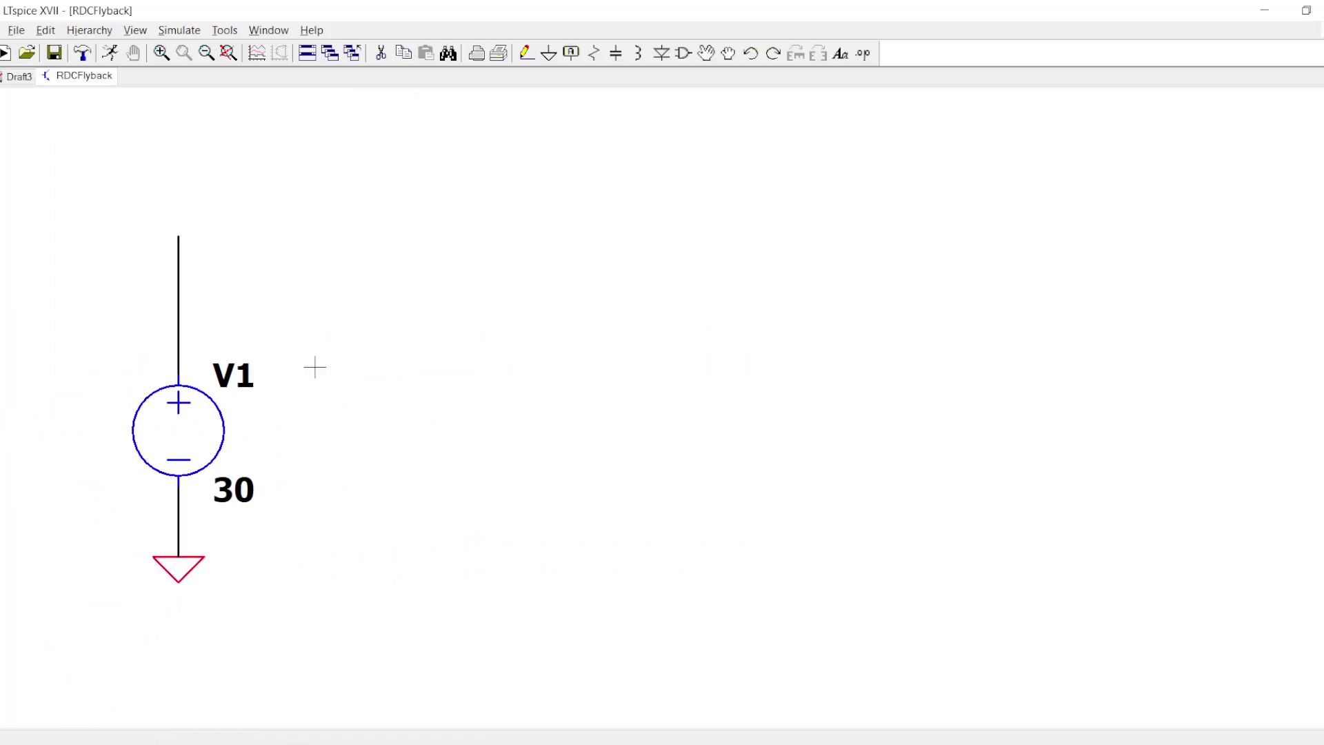
key(s)
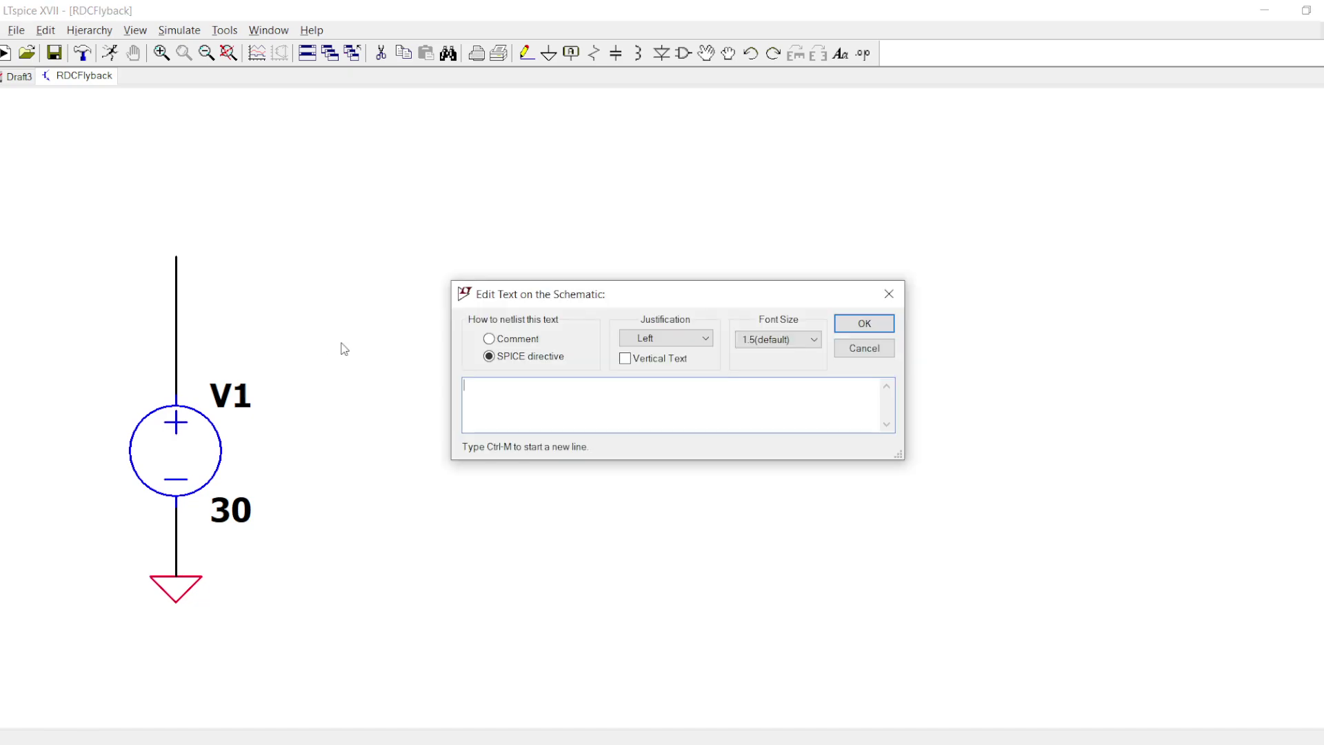
text(.aparam)
key(Escape)
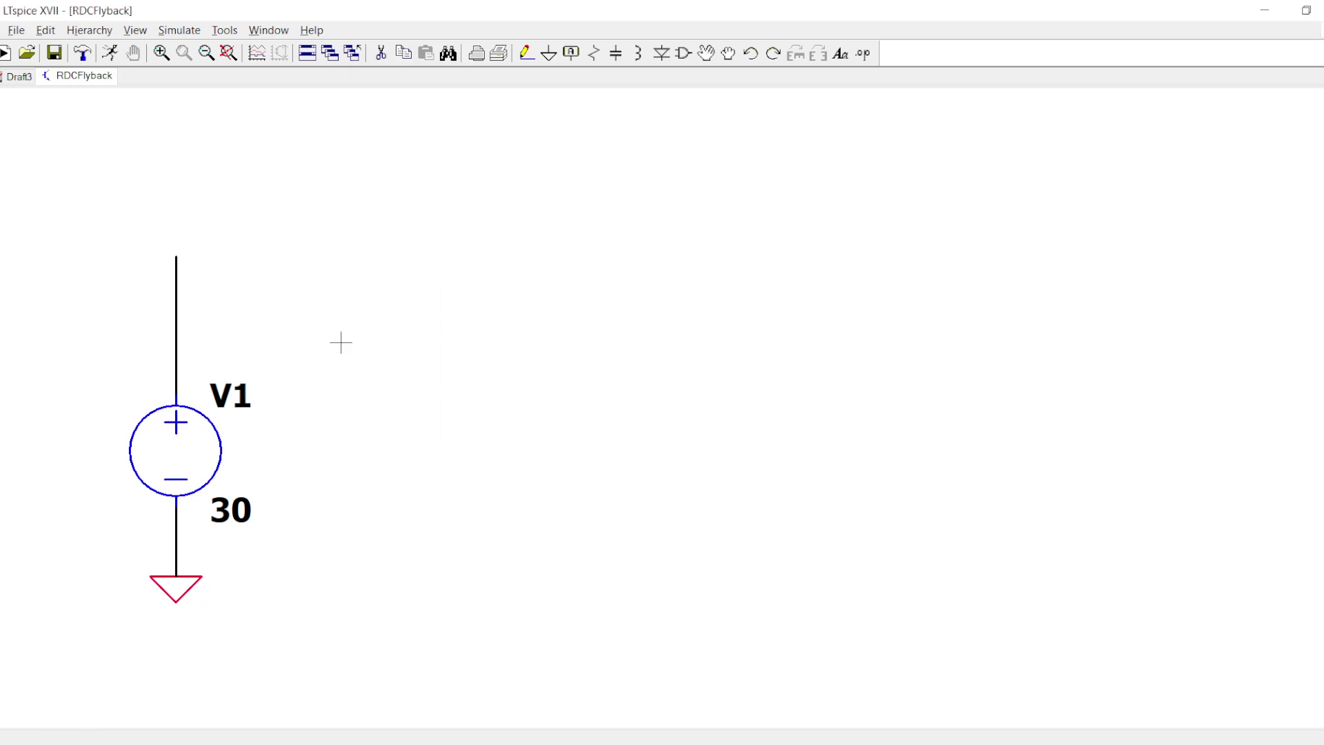
Check the snubber parameters in the Excel workbook Book1, and return to the Paint drawing.
click(707, 744)
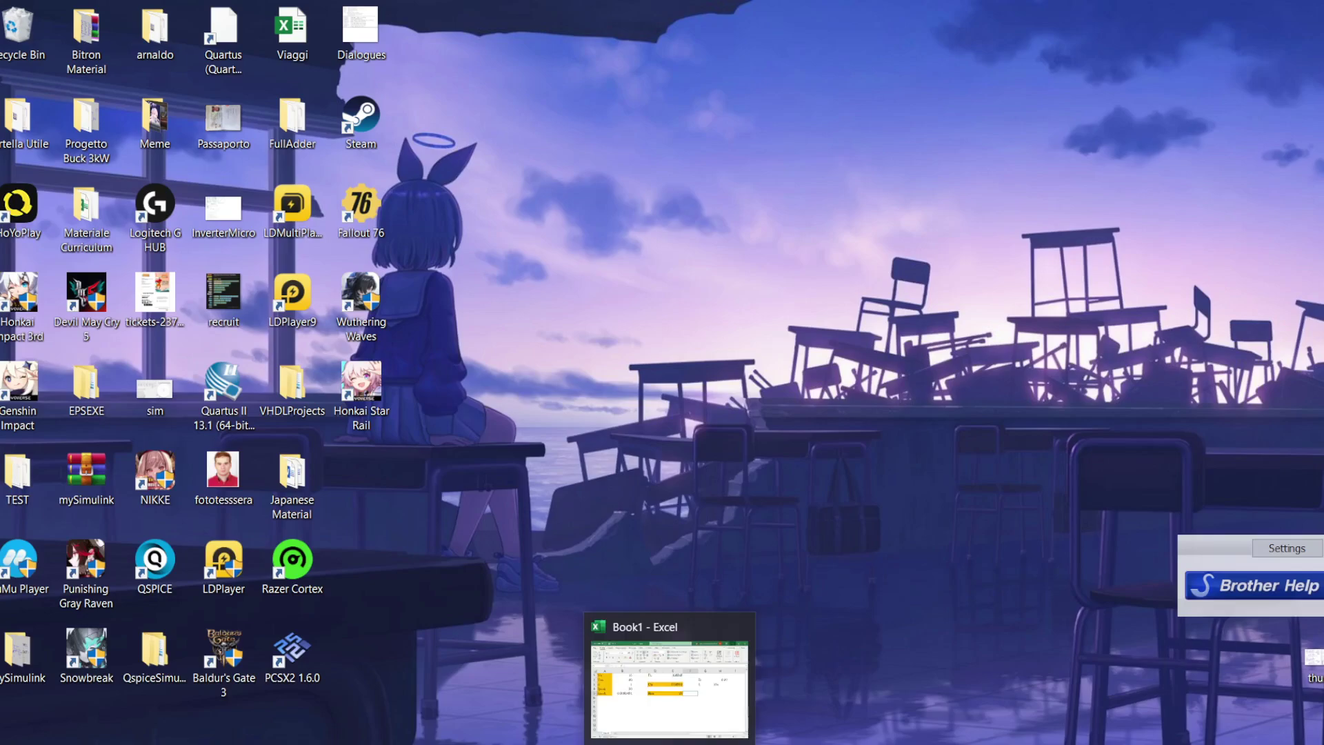
click(669, 744)
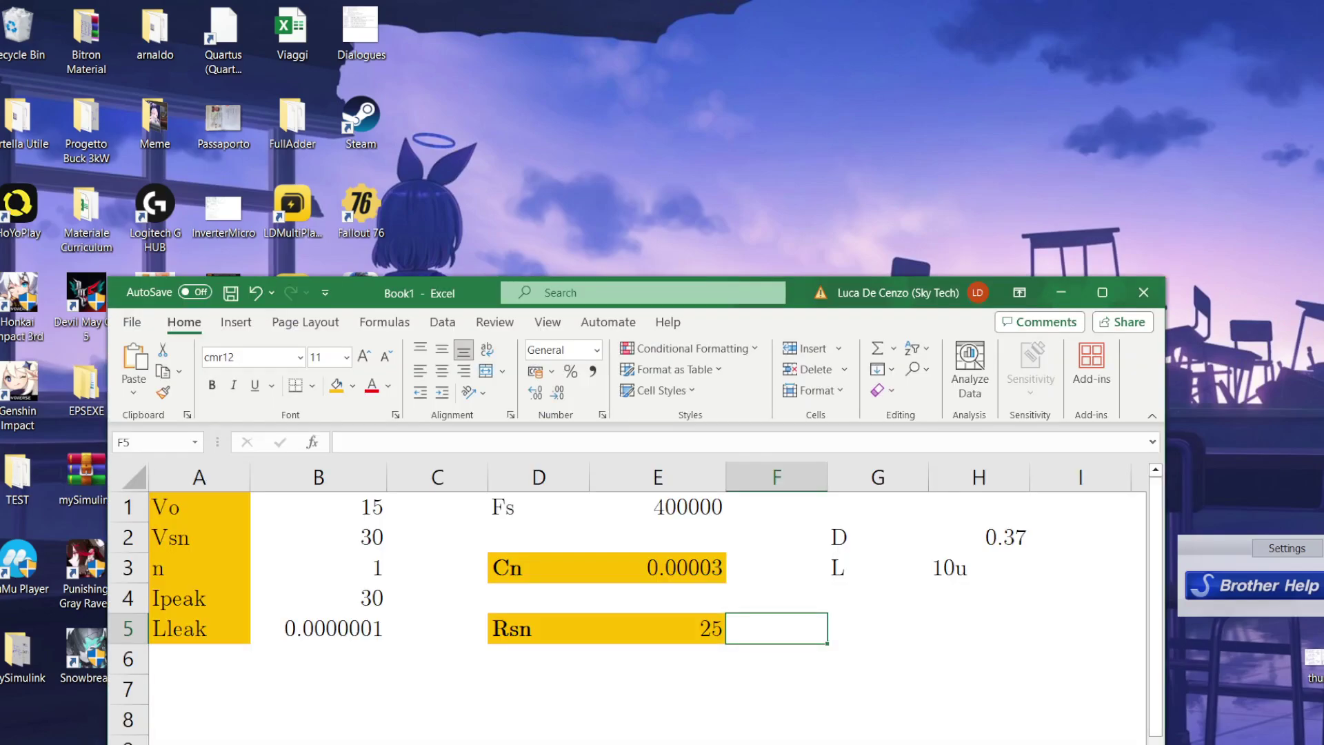
click(690, 744)
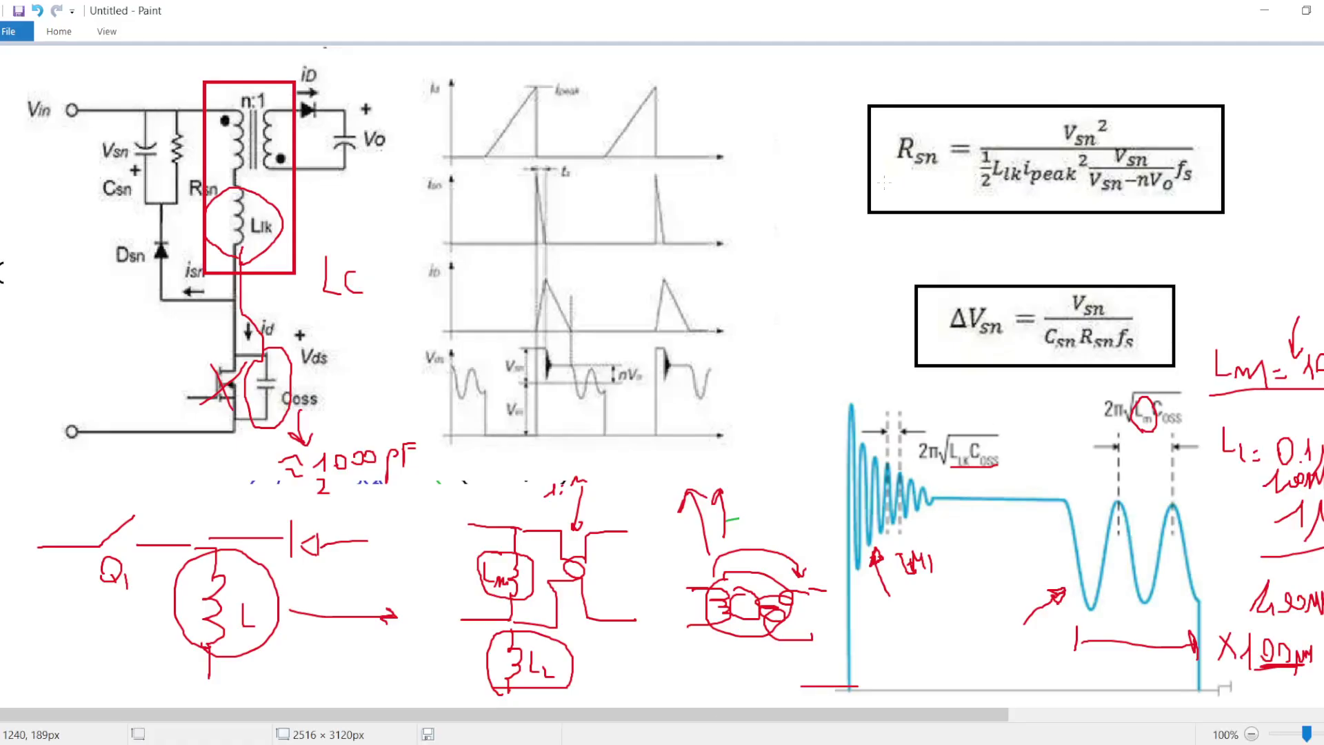
Mark the Rsn and ΔVsn formulas with arrows, draw a wavy line above ΔVsn, and switch to the Excel workbook Book1.
mouse_move(868, 247)
mouse_down()
mouse_move(917, 181)
mouse_move(910, 203)
mouse_move(902, 196)
mouse_up()
mouse_move(852, 285)
mouse_down()
mouse_move(930, 298)
mouse_move(920, 289)
mouse_move(921, 304)
mouse_move(1027, 279)
mouse_move(1134, 270)
mouse_move(1181, 282)
mouse_up()
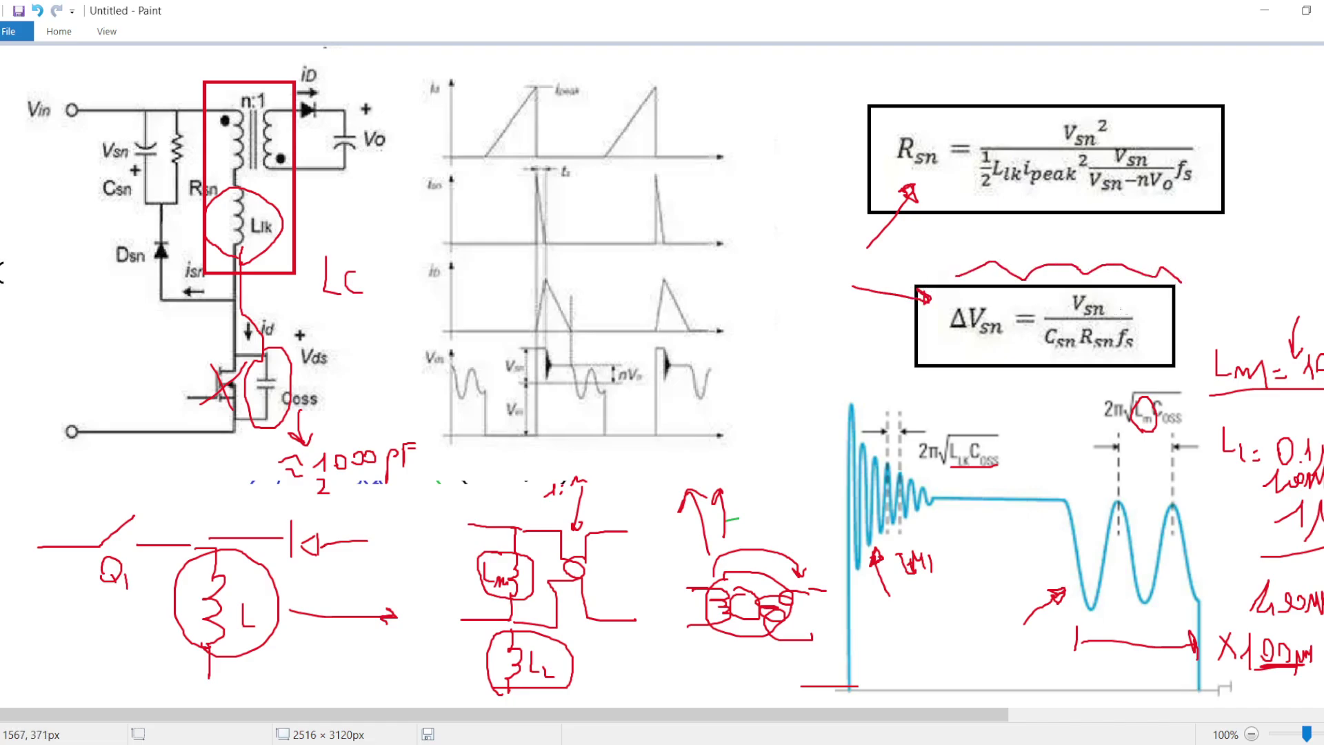
click(1264, 10)
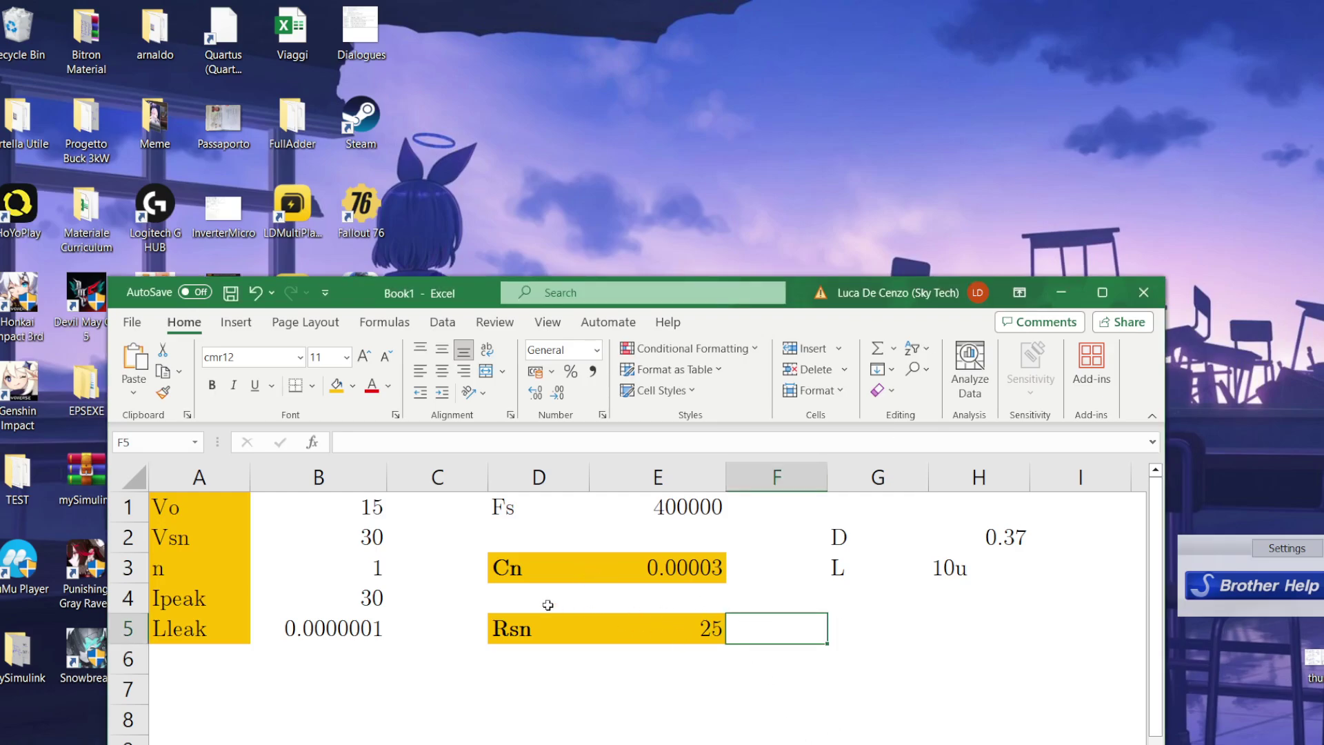
Review the Rsn and Cn cells, and multiply the Cn formula in E3 by 10^6.
drag(504, 629, 709, 626)
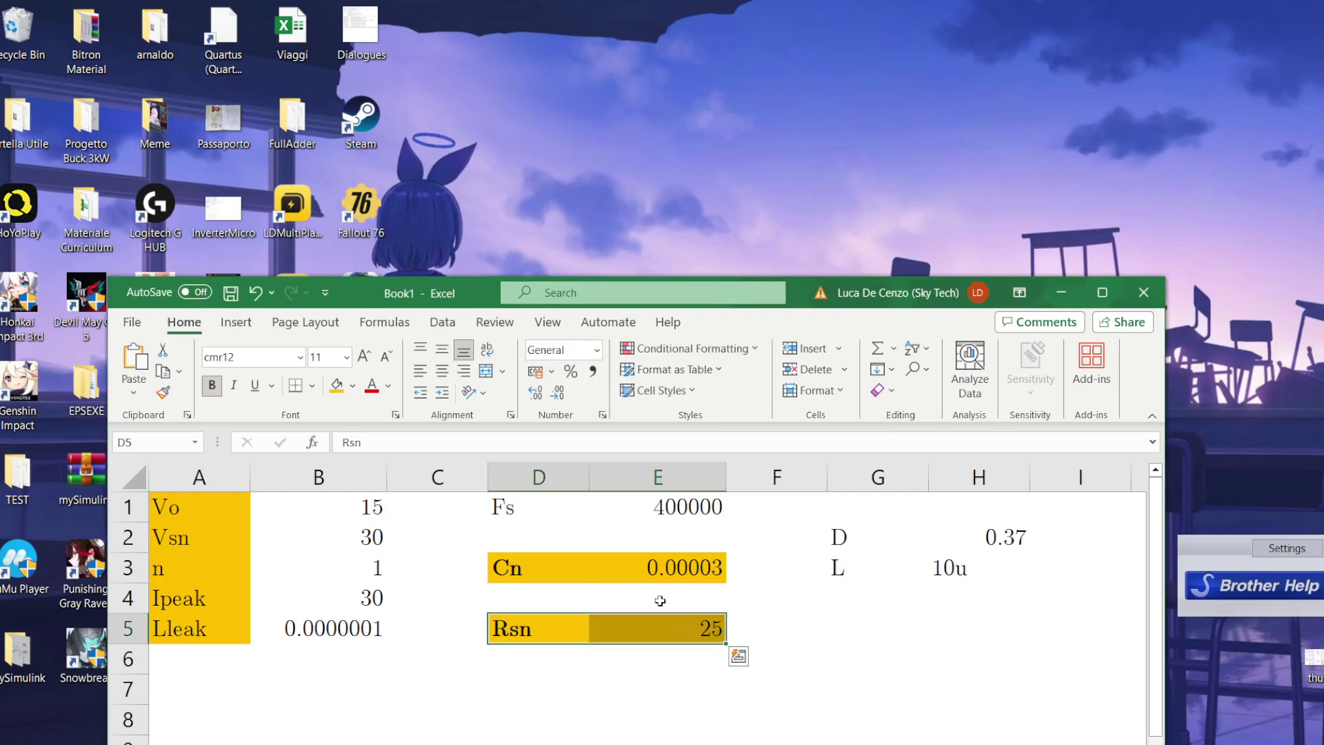
click(525, 570)
drag(526, 570, 669, 570)
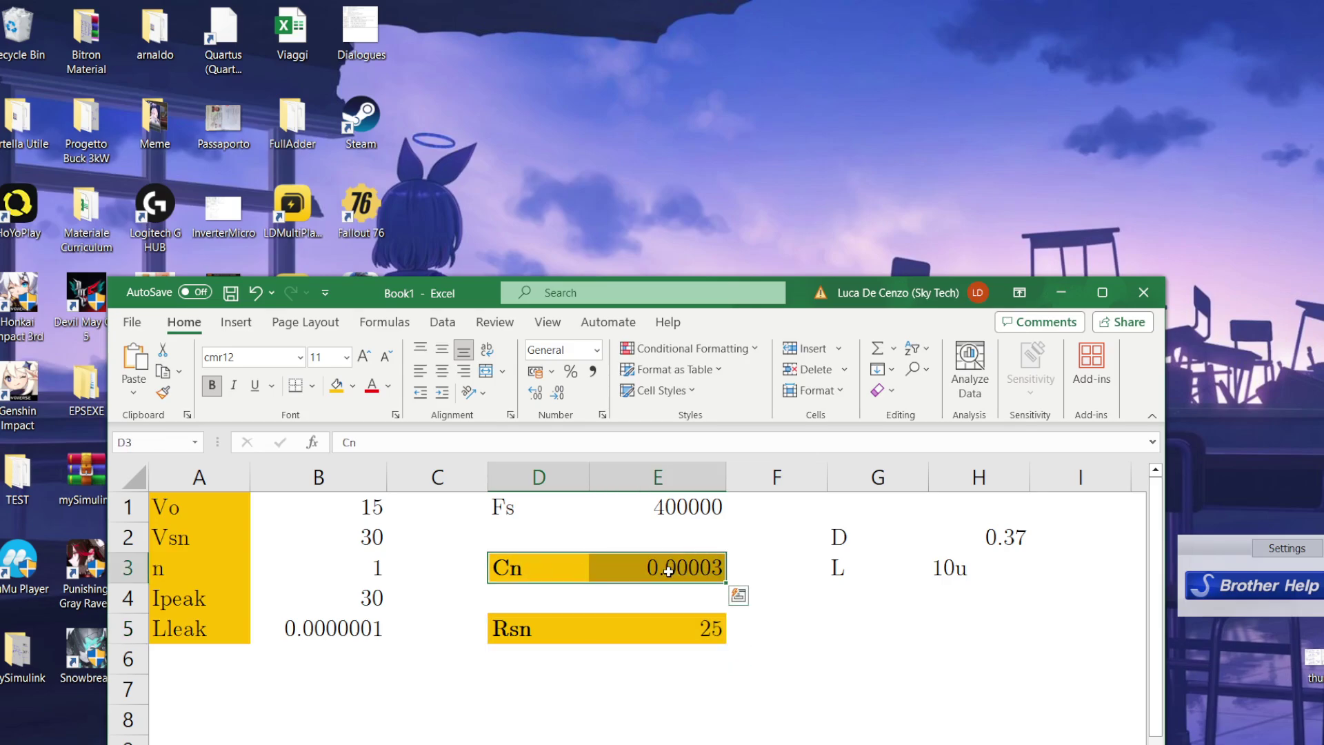
double_click(705, 571)
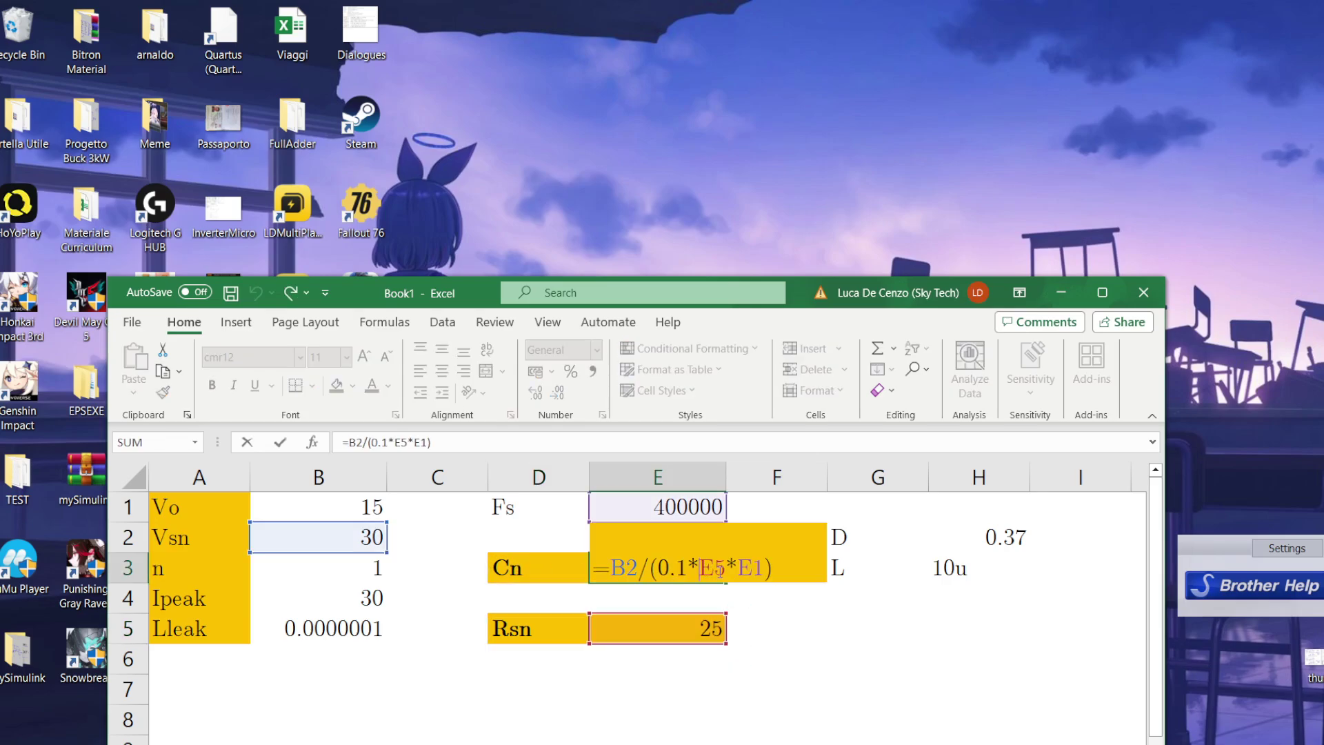
click(502, 445)
text(*)
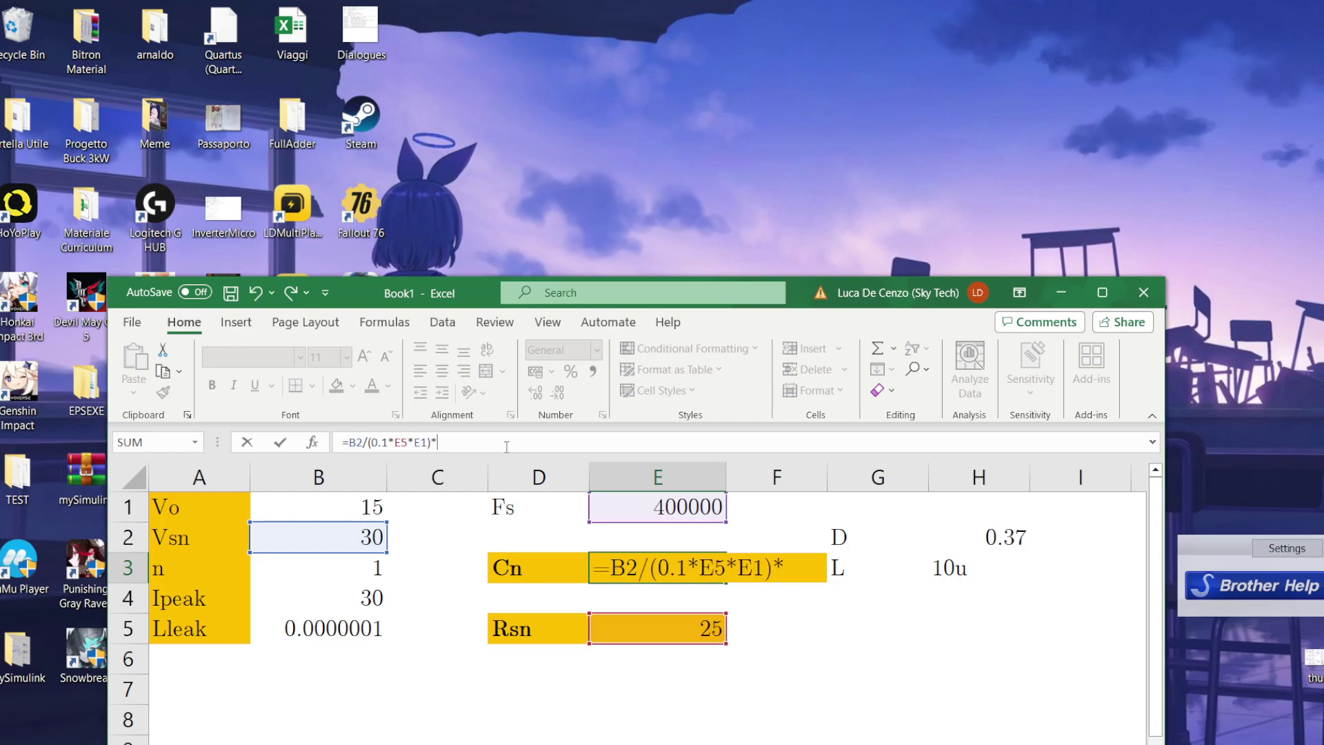
text(10^6)
key(Return)
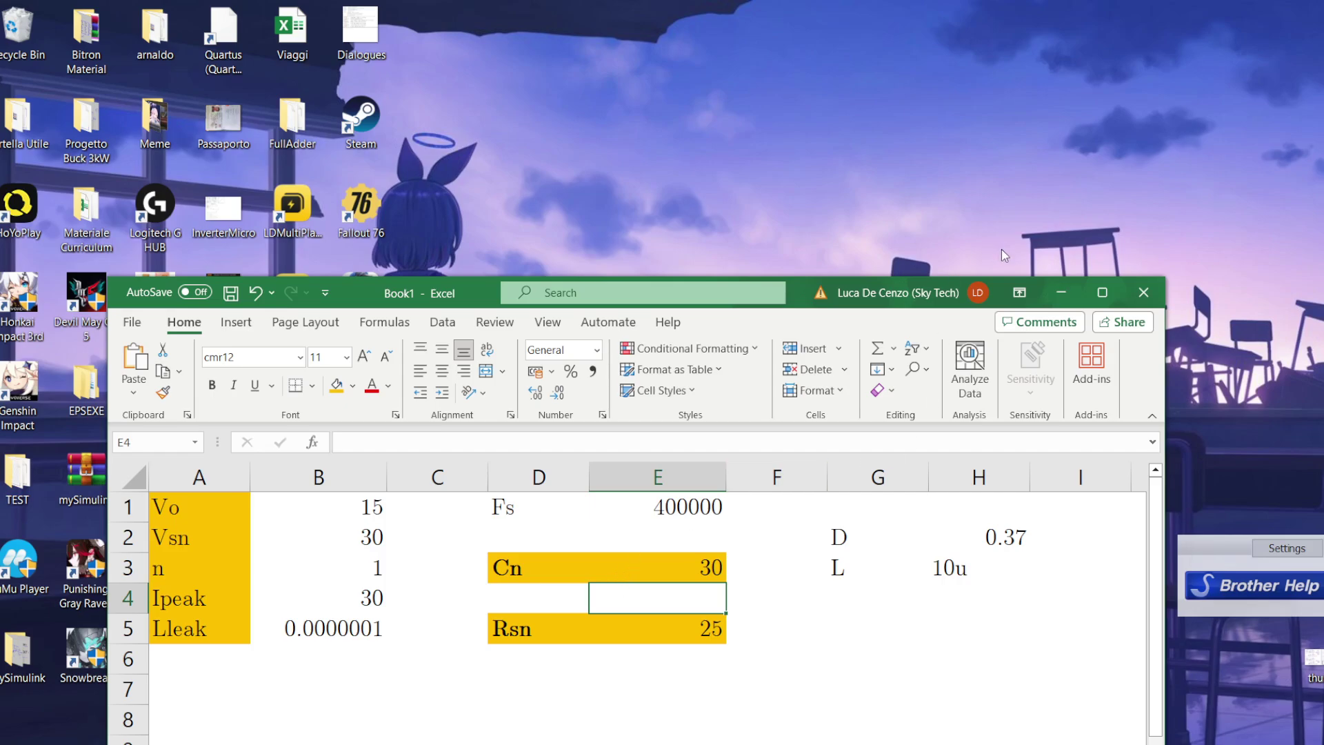
Try 0.01 in place of 0.1 as the ripple factor in the Cn formula, and restore 0.1.
double_click(605, 561)
click(386, 440)
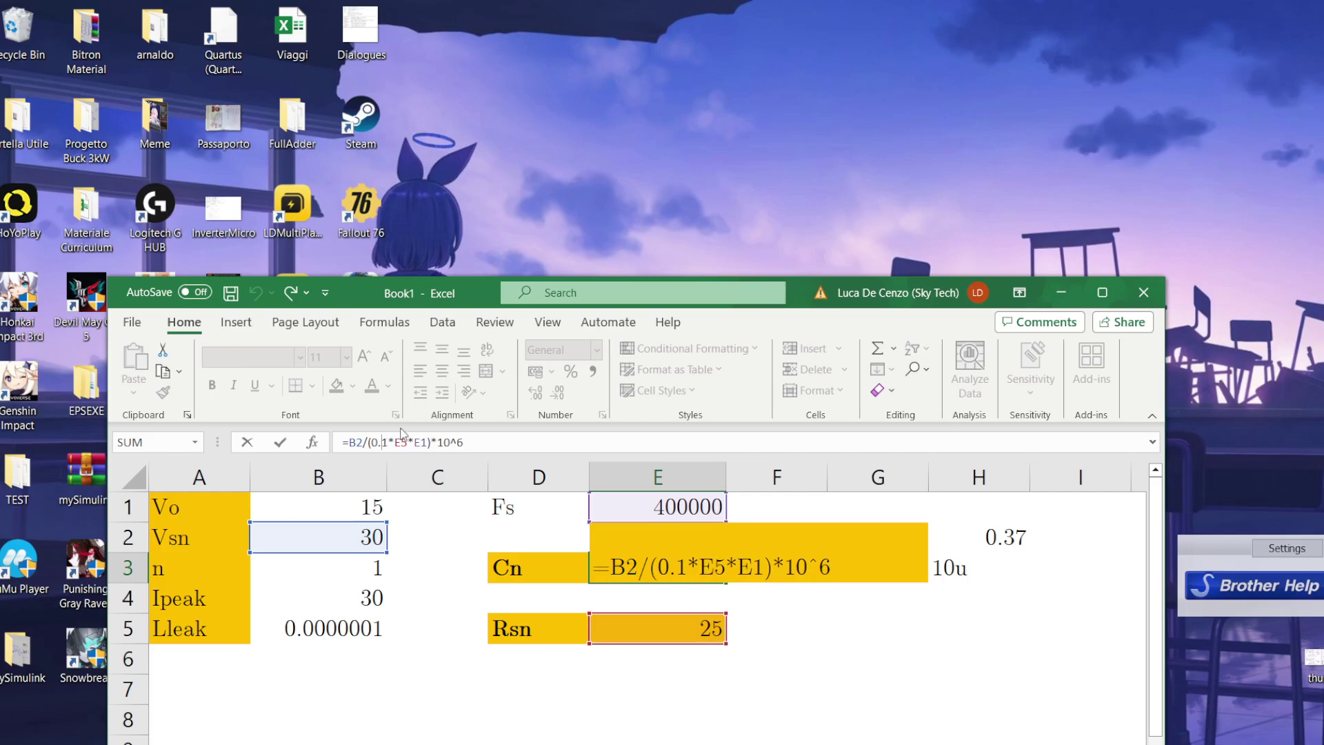
text(0)
key(Return)
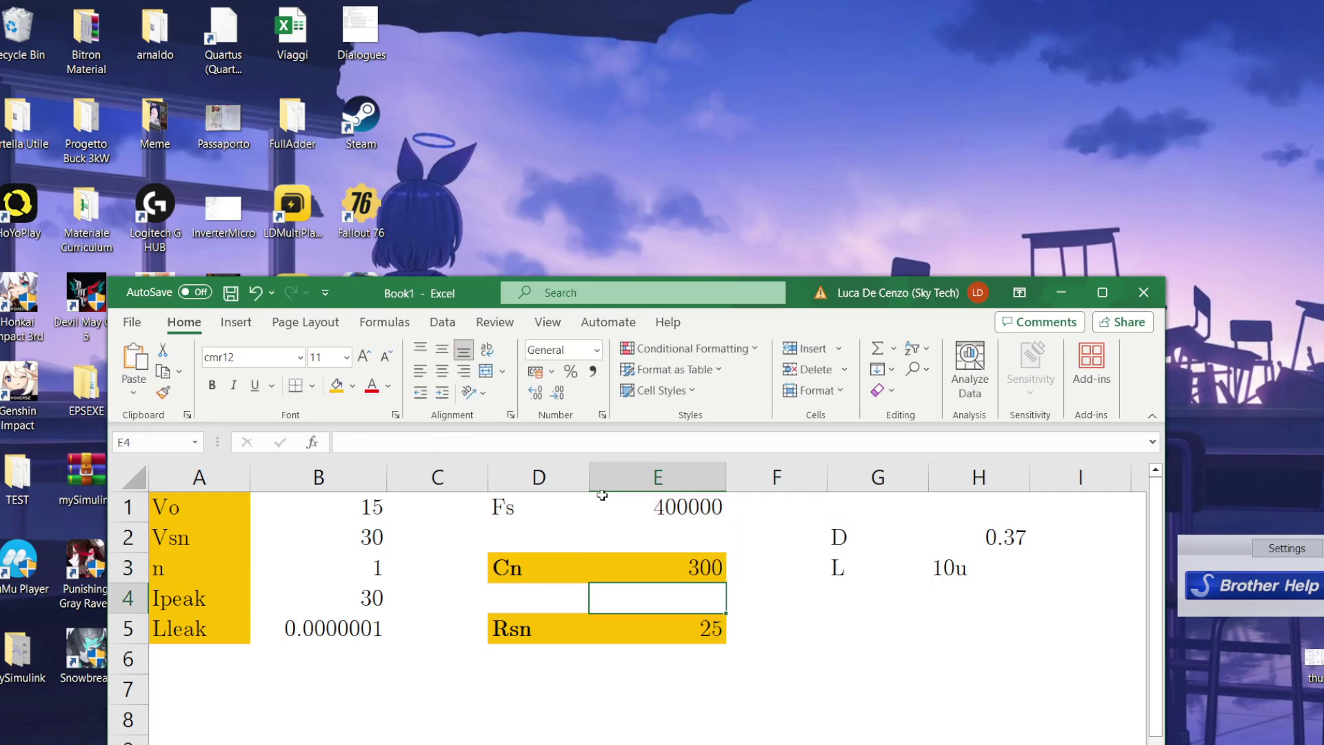
click(613, 561)
click(378, 441)
key(BackSpace)
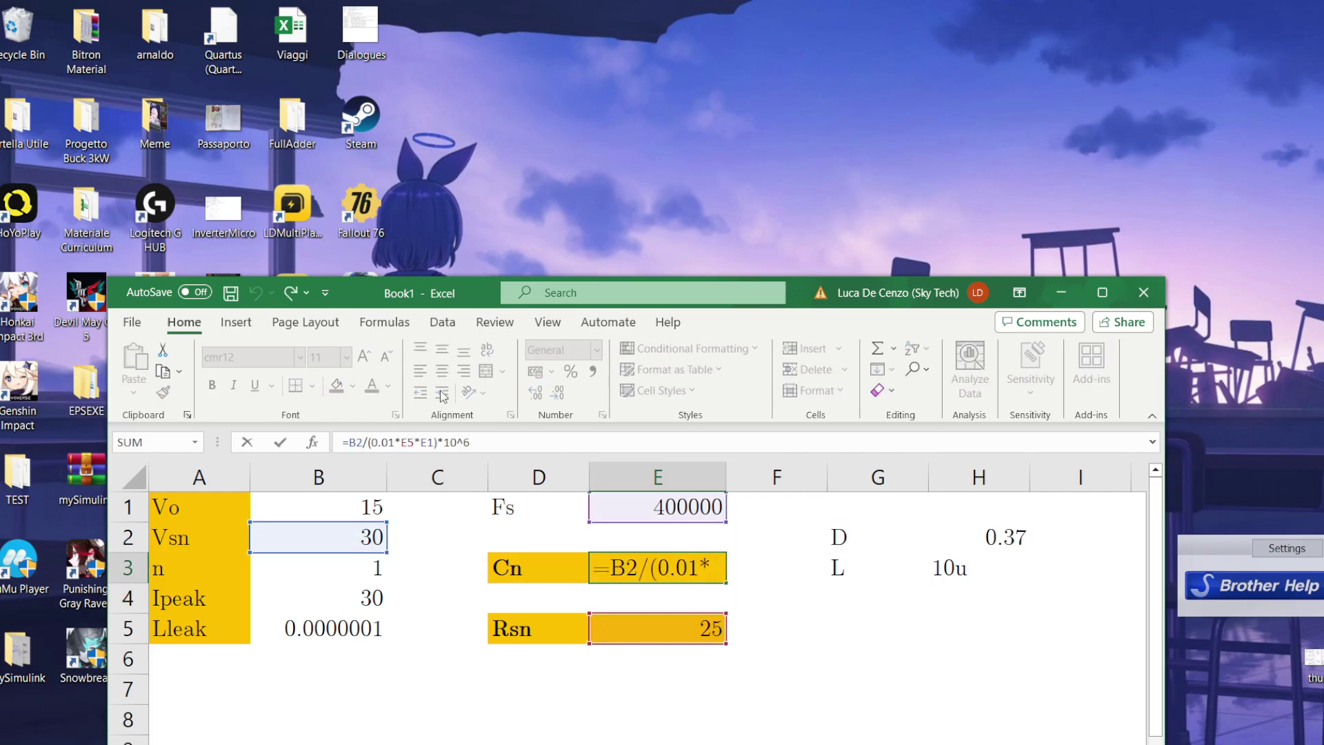
key(Return)
Switch to the RDCFlyback schematic in LTspice, and add capacitor C1 beside V1, wired to the supply and ground.
click(1102, 292)
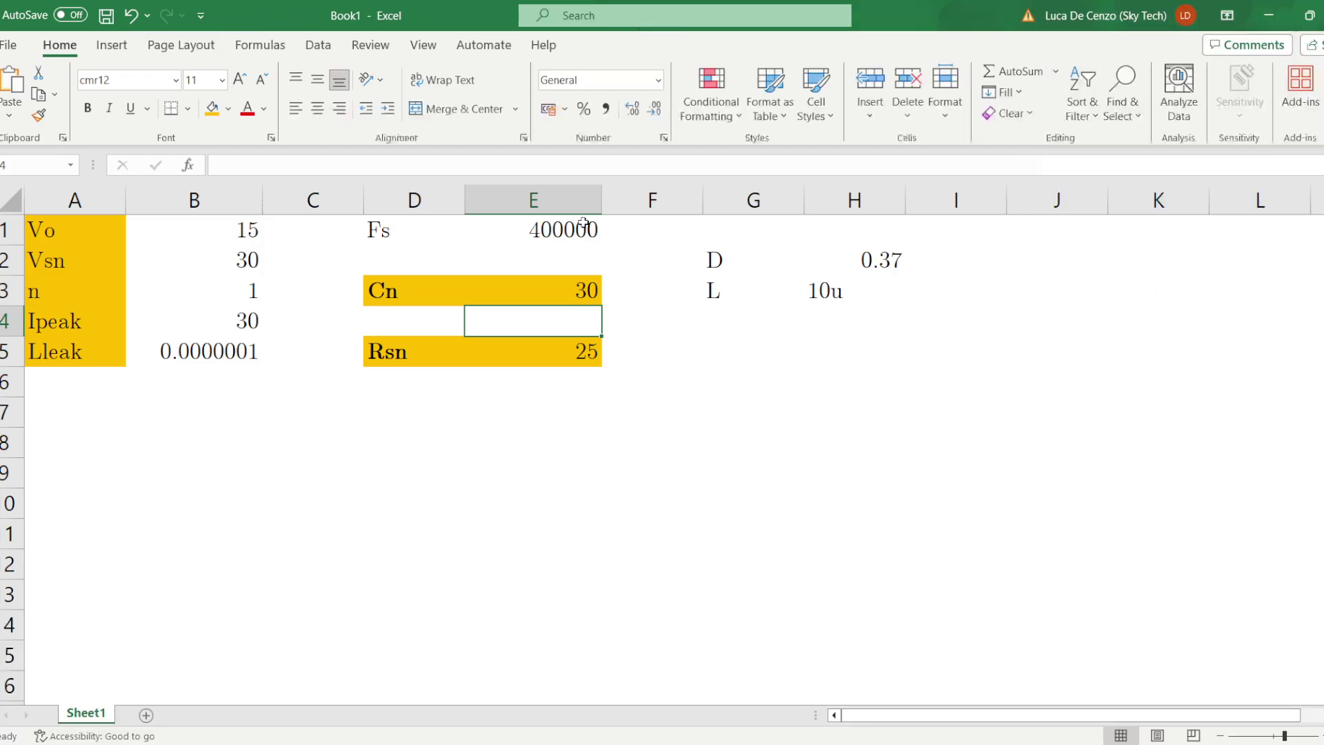
click(665, 744)
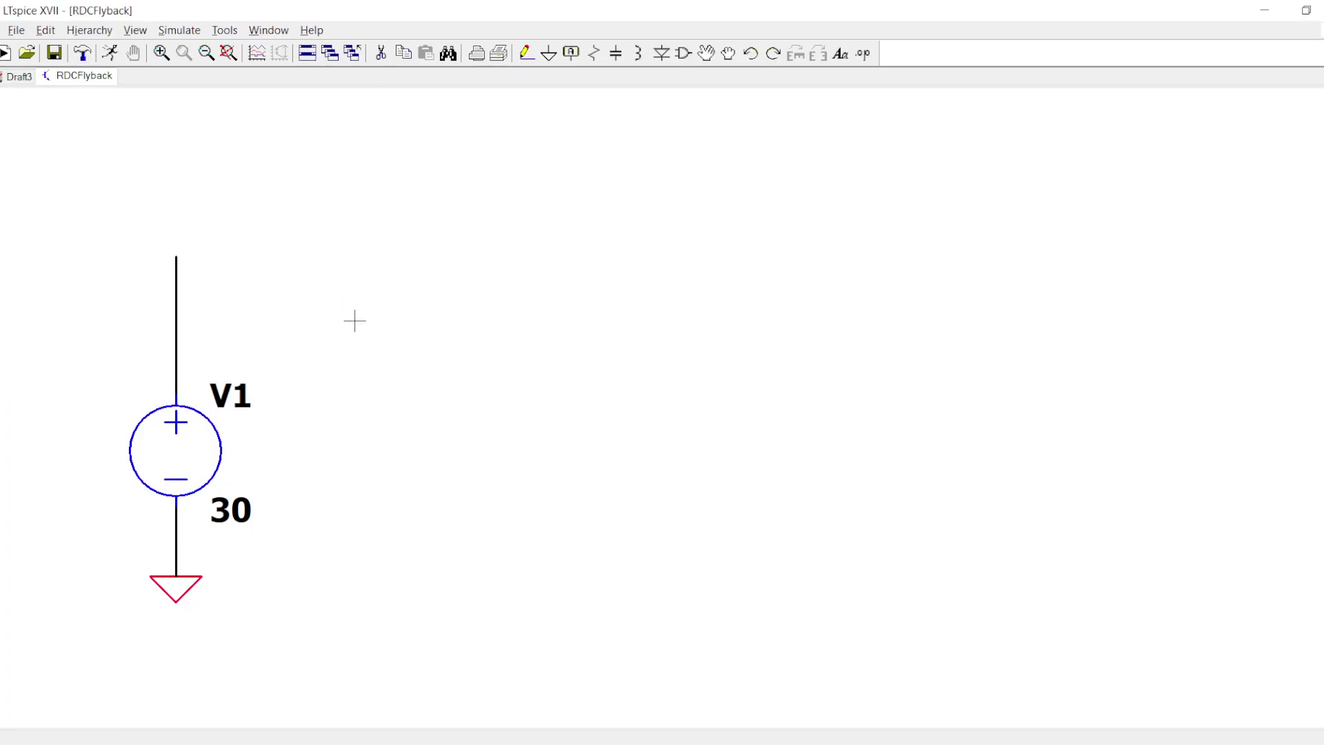
key(c)
click(313, 440)
key(F3)
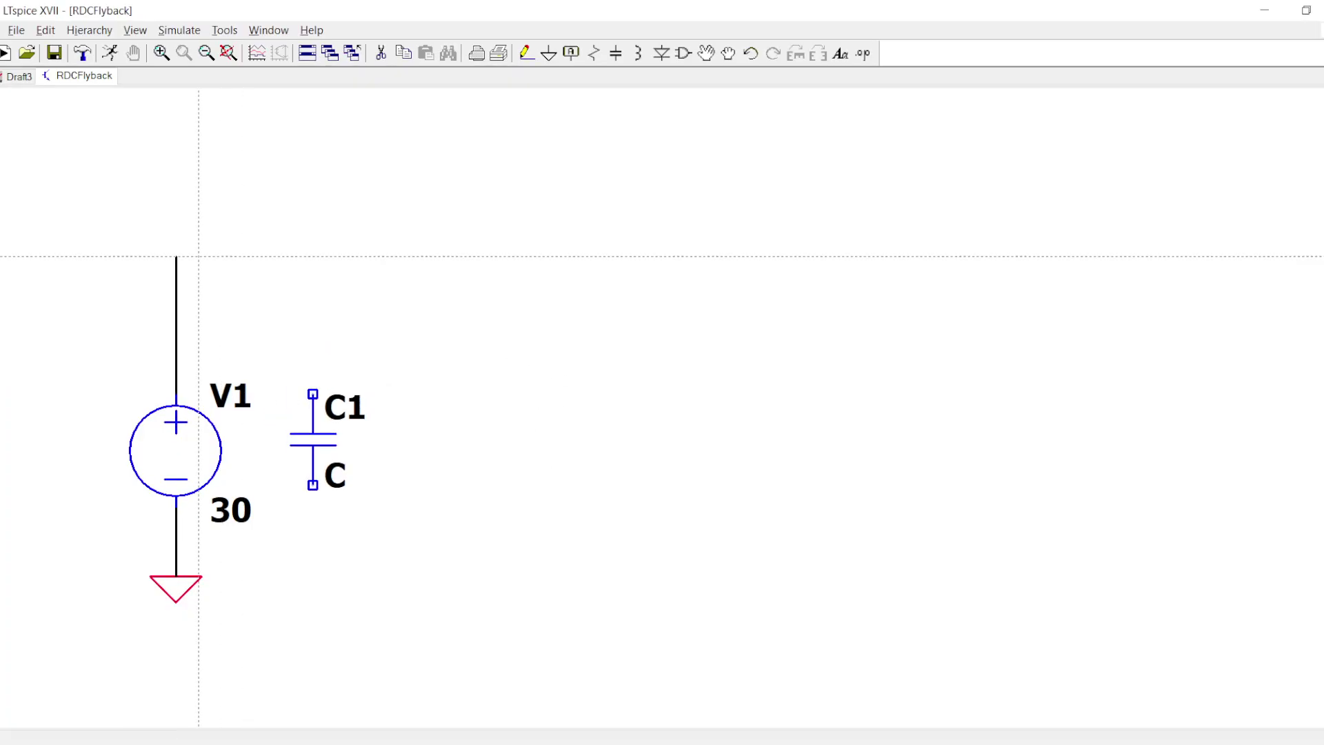
click(176, 257)
click(313, 265)
click(313, 576)
key(g)
click(313, 575)
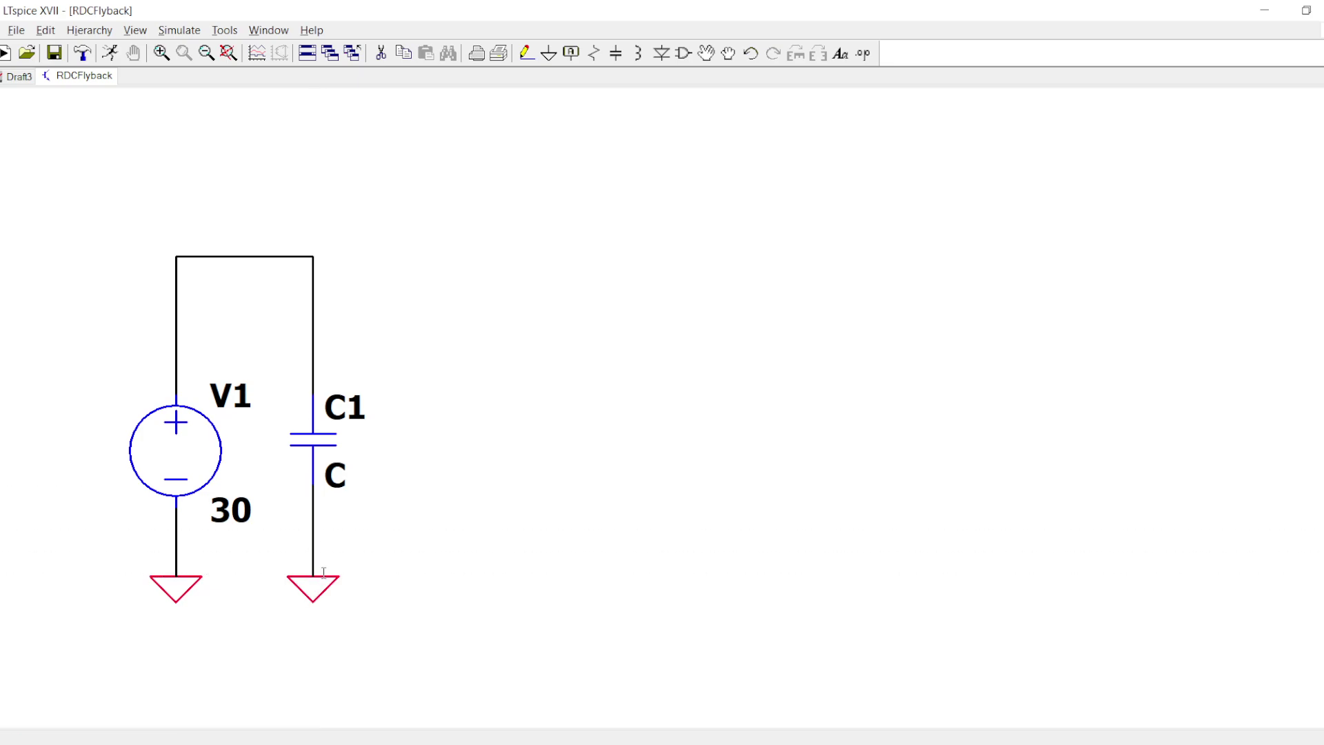
key(Escape)
Set the value of capacitor C1 to 1u.
right_click(344, 477)
text(1u)
key(Return)
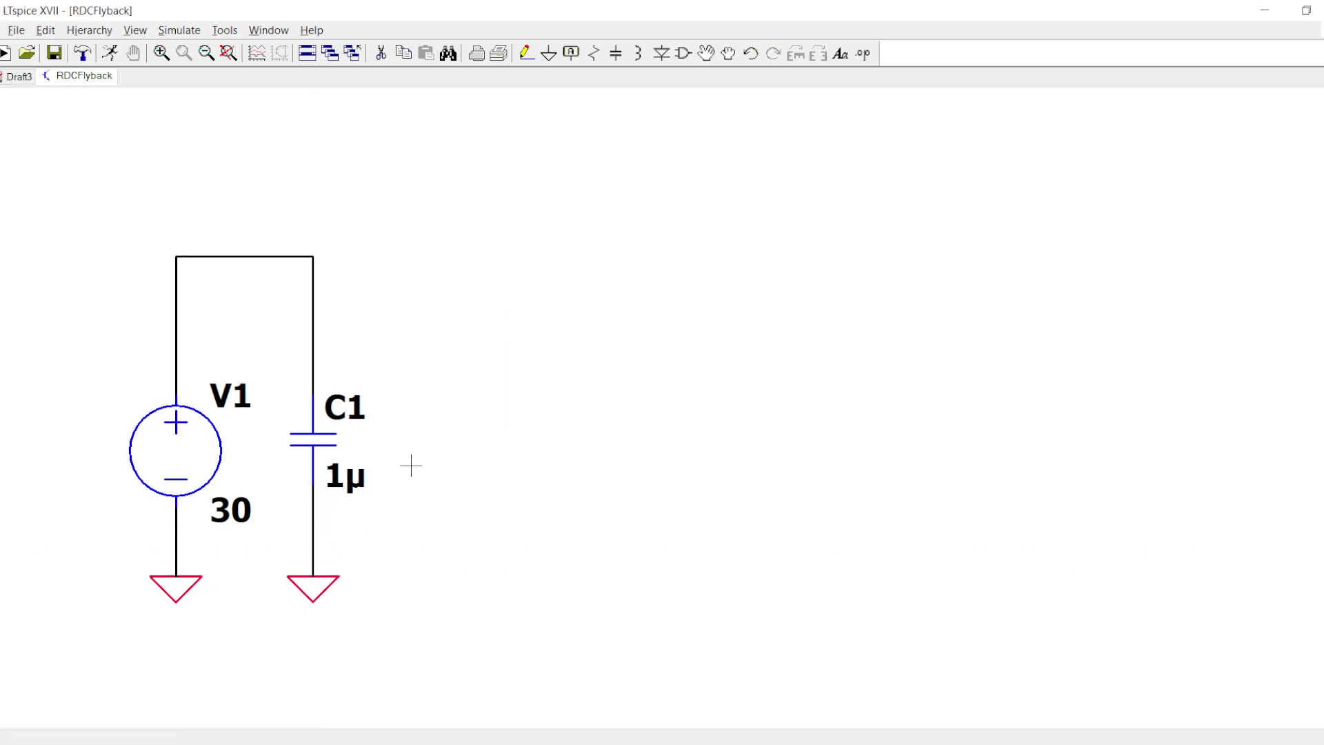
Place inductor L1 to the right of C1, wired from the supply rail and down to a new ground.
key(l)
click(656, 279)
key(F3)
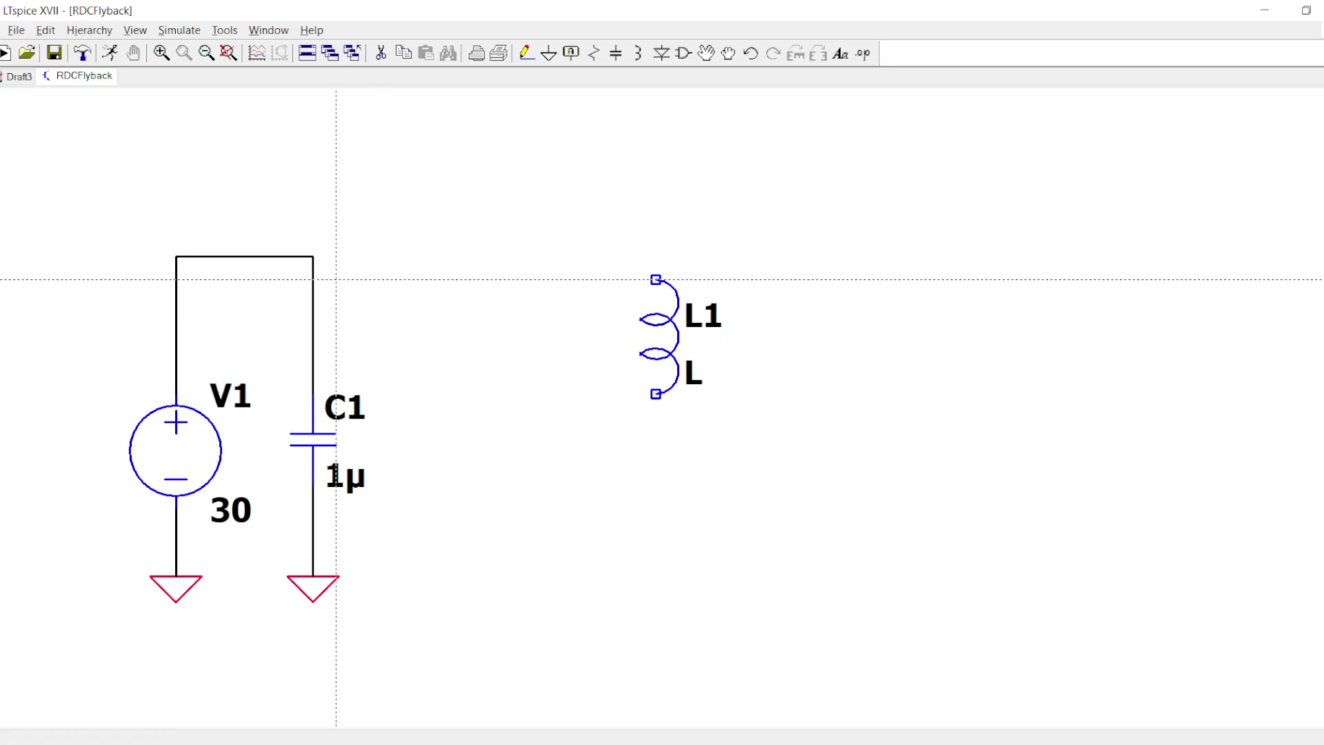
click(313, 256)
click(656, 279)
click(656, 393)
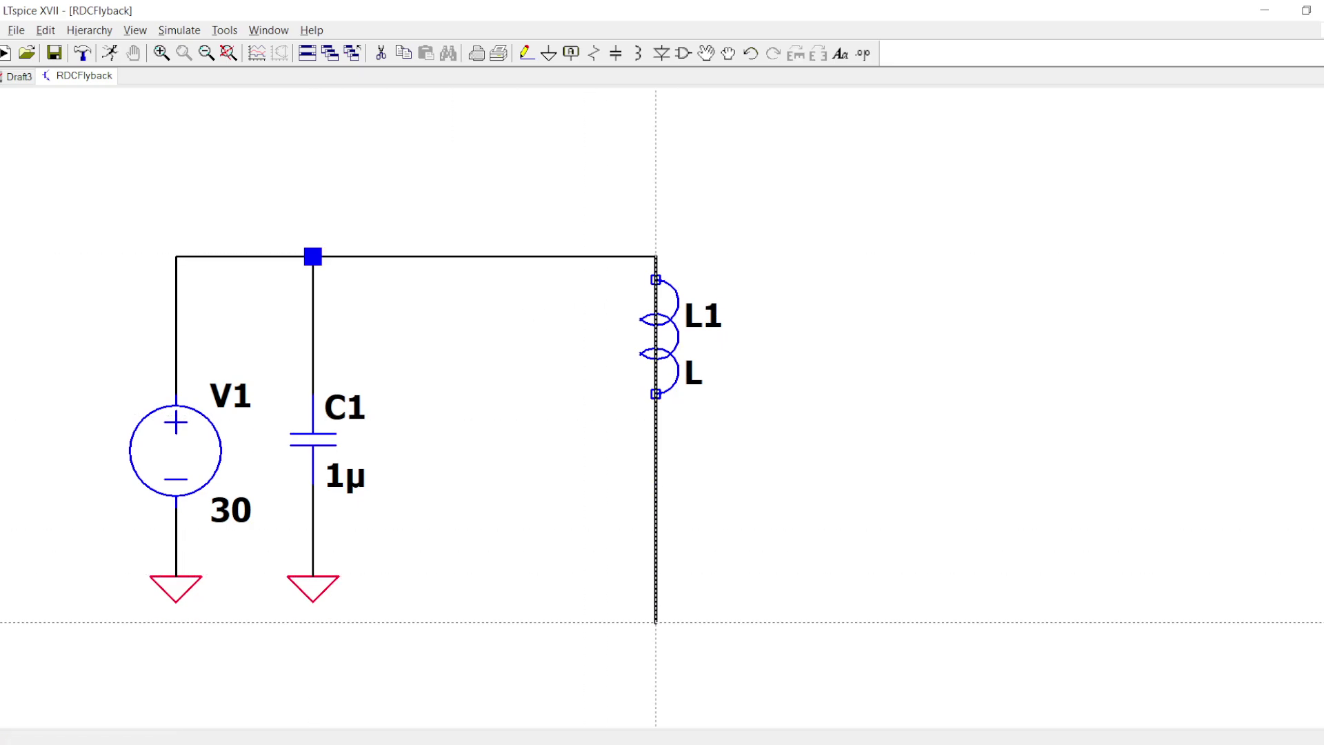
click(656, 667)
key(g)
click(656, 668)
key(Escape)
Insert an nmos transistor into the wire between L1 and ground.
key(F2)
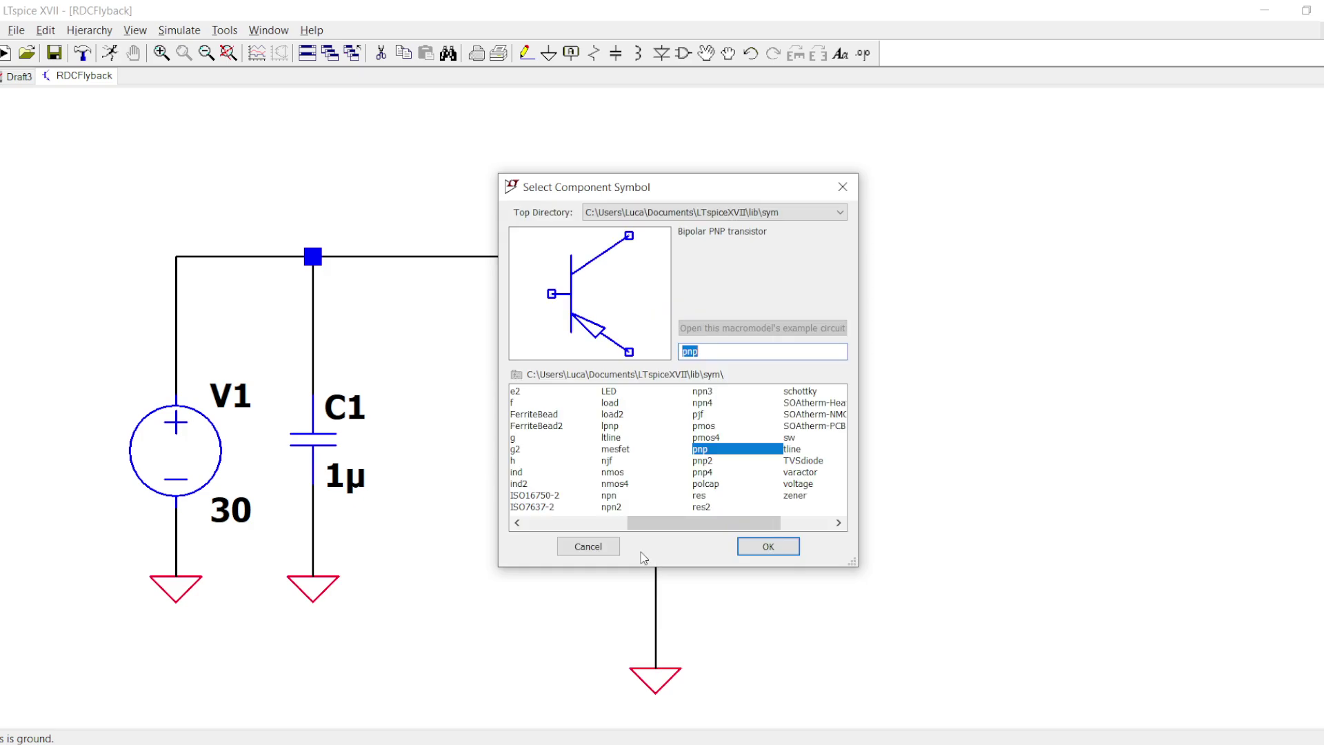
text(nmos)
key(Return)
click(631, 552)
key(Escape)
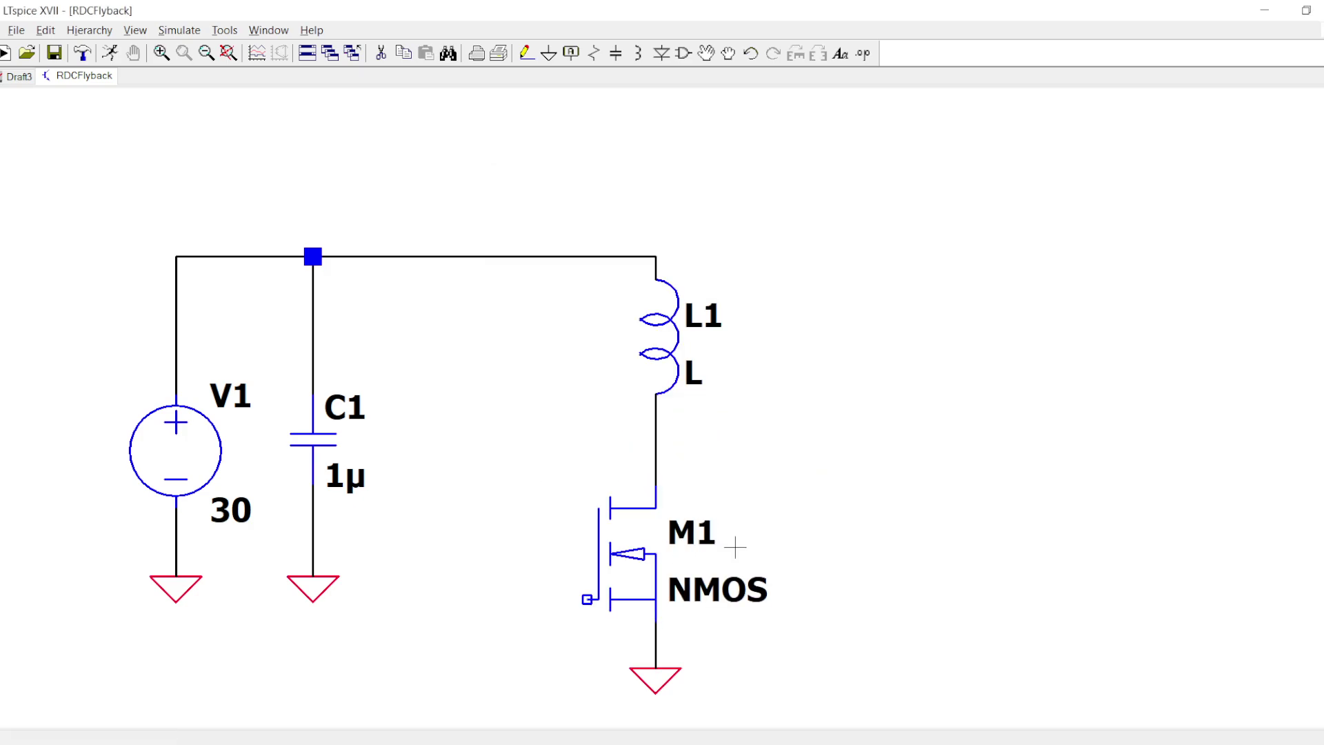
Widen the gap in the circuit by moving the V1 and C1 group left and the L1 and M1 branch right.
scroll(765, 497, down, 1)
drag(766, 497, 653, 414)
key(F8)
drag(387, 544, 92, 187)
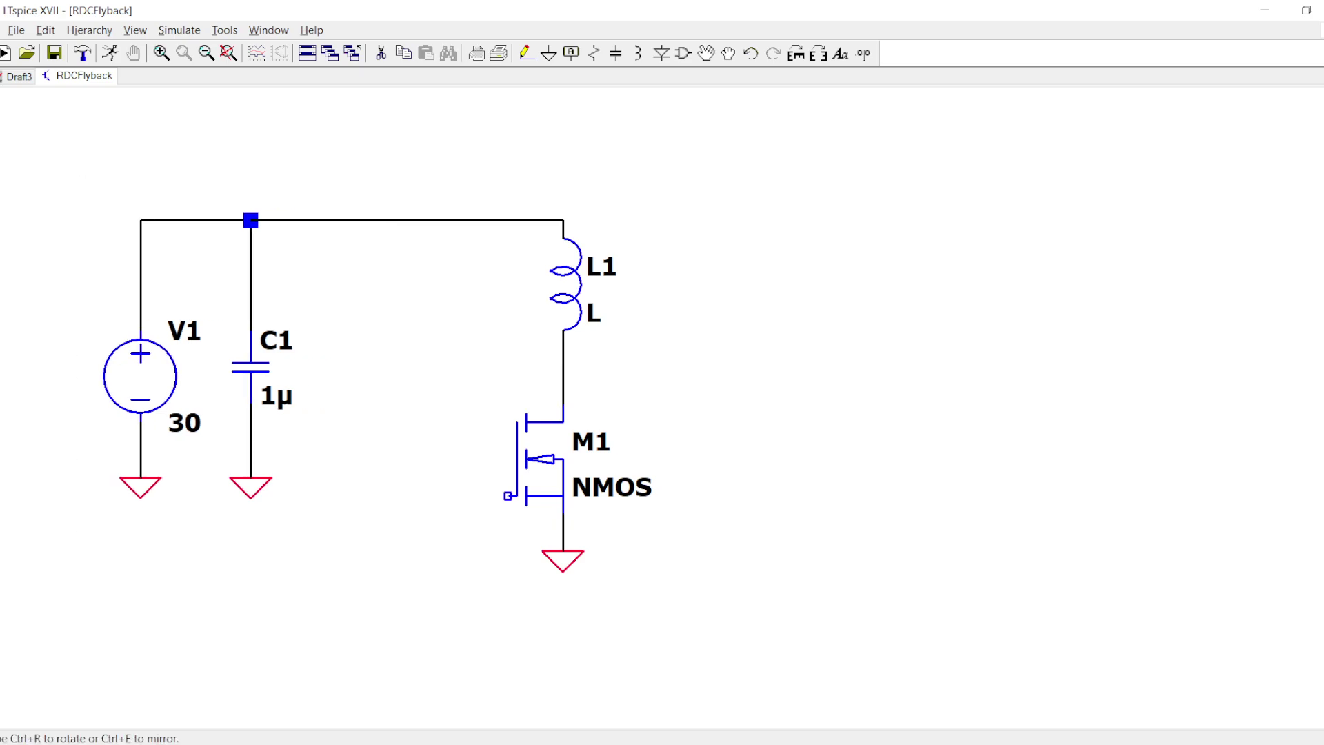
click(2, 187)
drag(418, 114, 649, 595)
click(831, 594)
key(Escape)
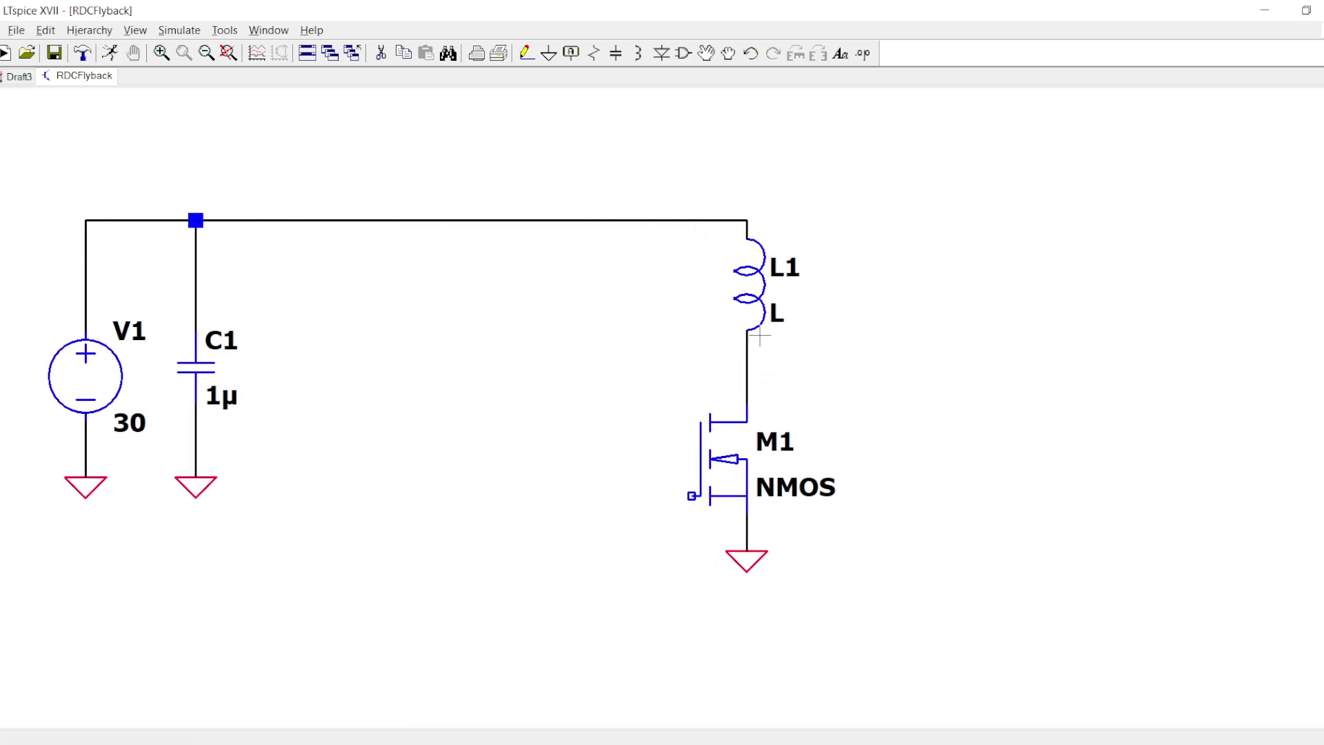
Show the phase dot on inductor L1.
right_click(758, 306)
click(775, 331)
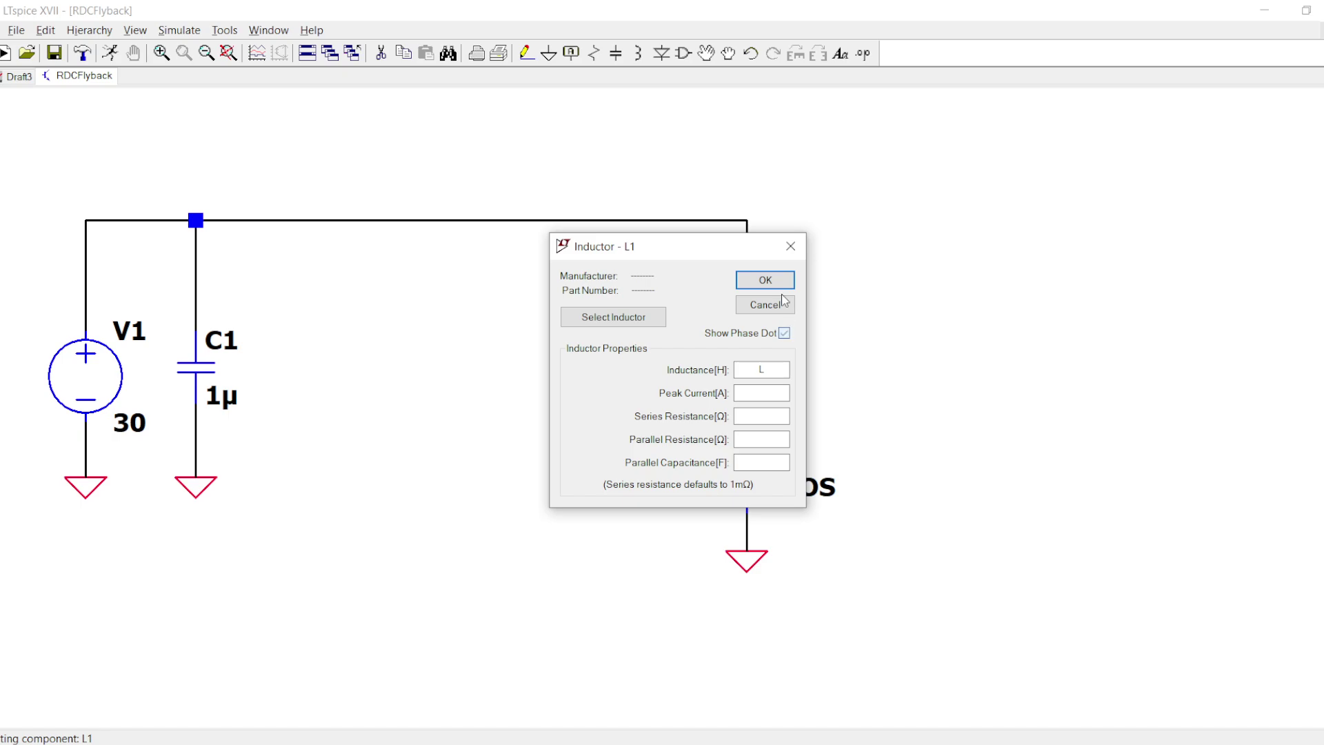
click(782, 304)
key(l)
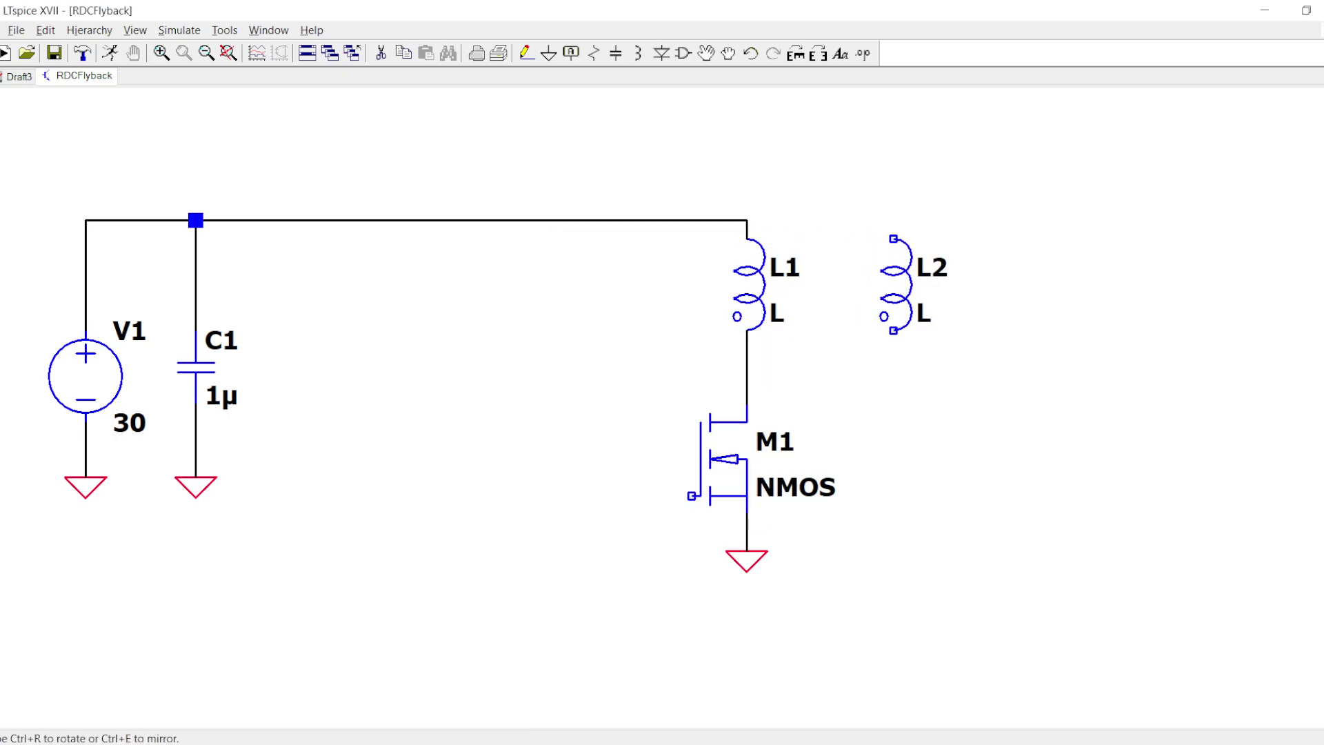
key(Escape)
Delete the wires above and below L1, and rotate and mirror the inductor so its phase dot sits at the upper end.
key(F5)
click(736, 220)
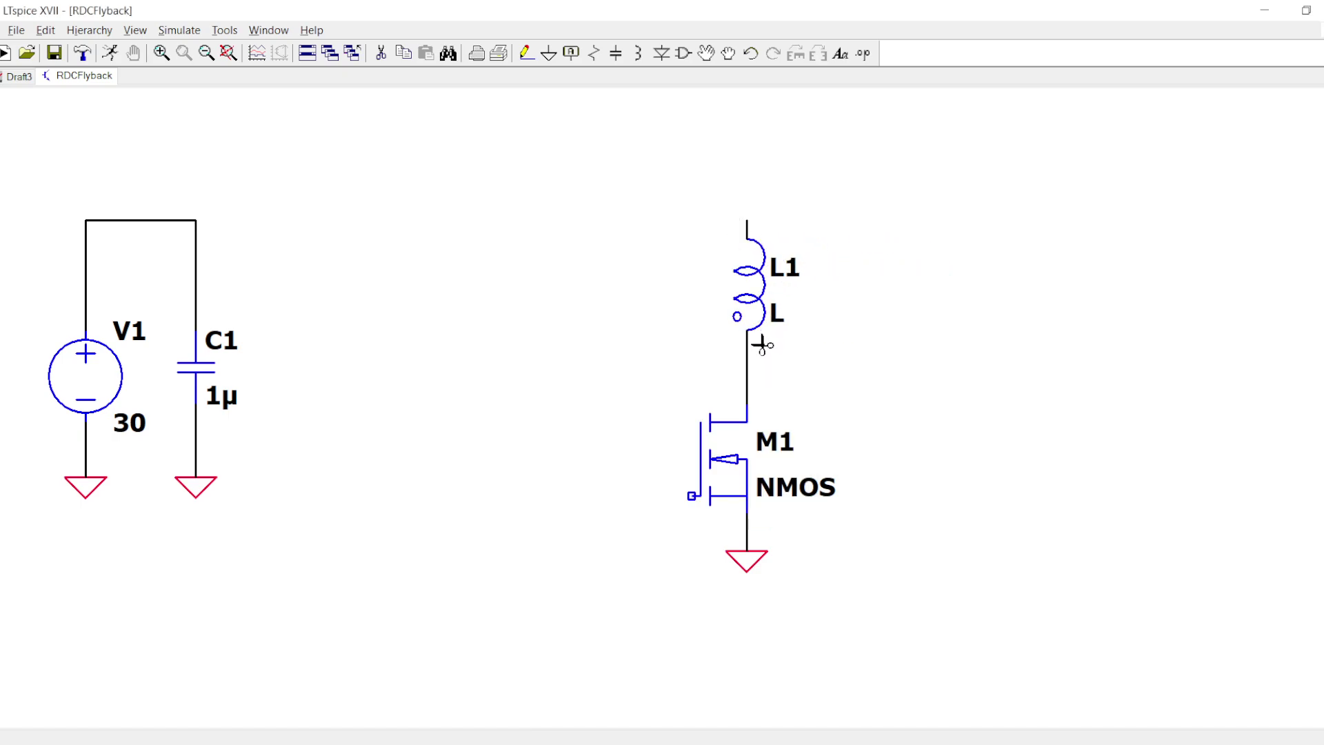
click(748, 351)
drag(804, 280, 710, 177)
key(ctrl+r)
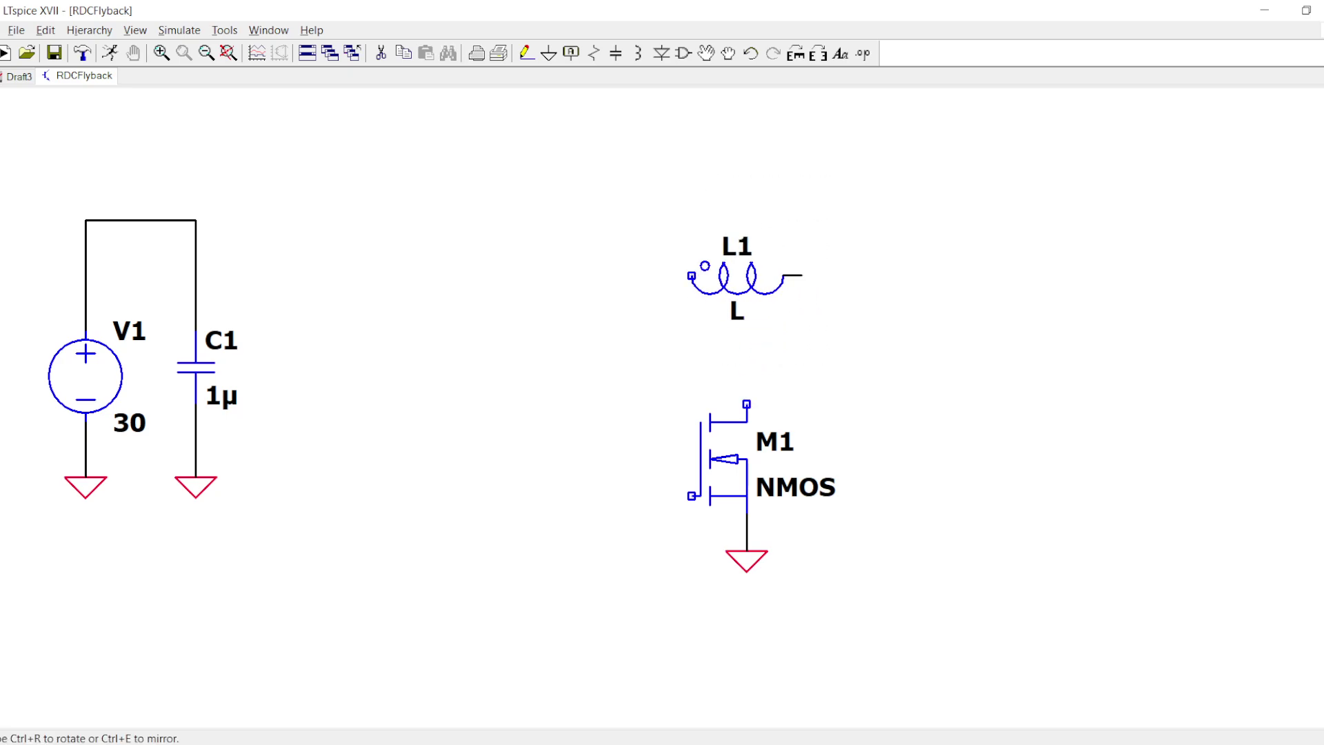
key(ctrl+r)
key(ctrl+e)
click(746, 296)
key(Escape)
Wire the supply rail from C1 across to a point above L1.
key(F3)
click(178, 220)
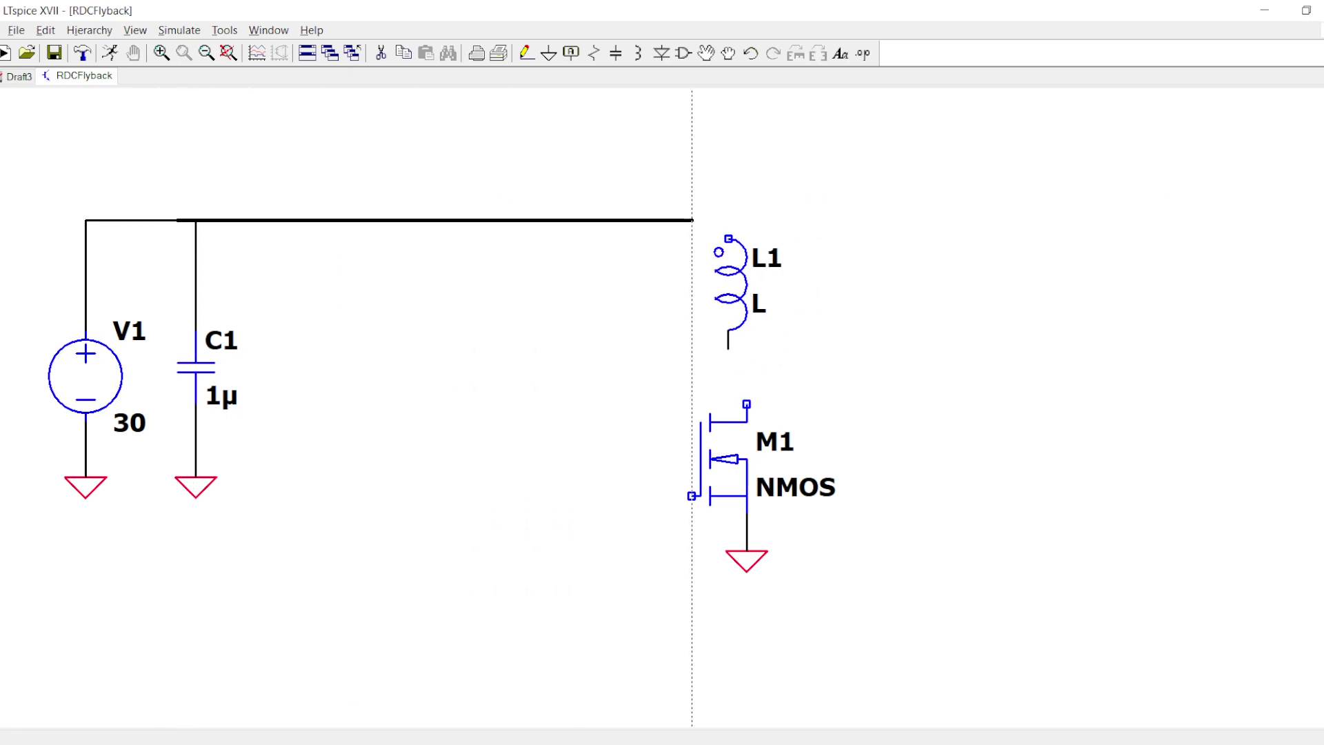
click(728, 221)
key(Escape)
Move L1 into line with the drain of M1, and straighten the wire stub below the inductor.
key(F8)
click(733, 264)
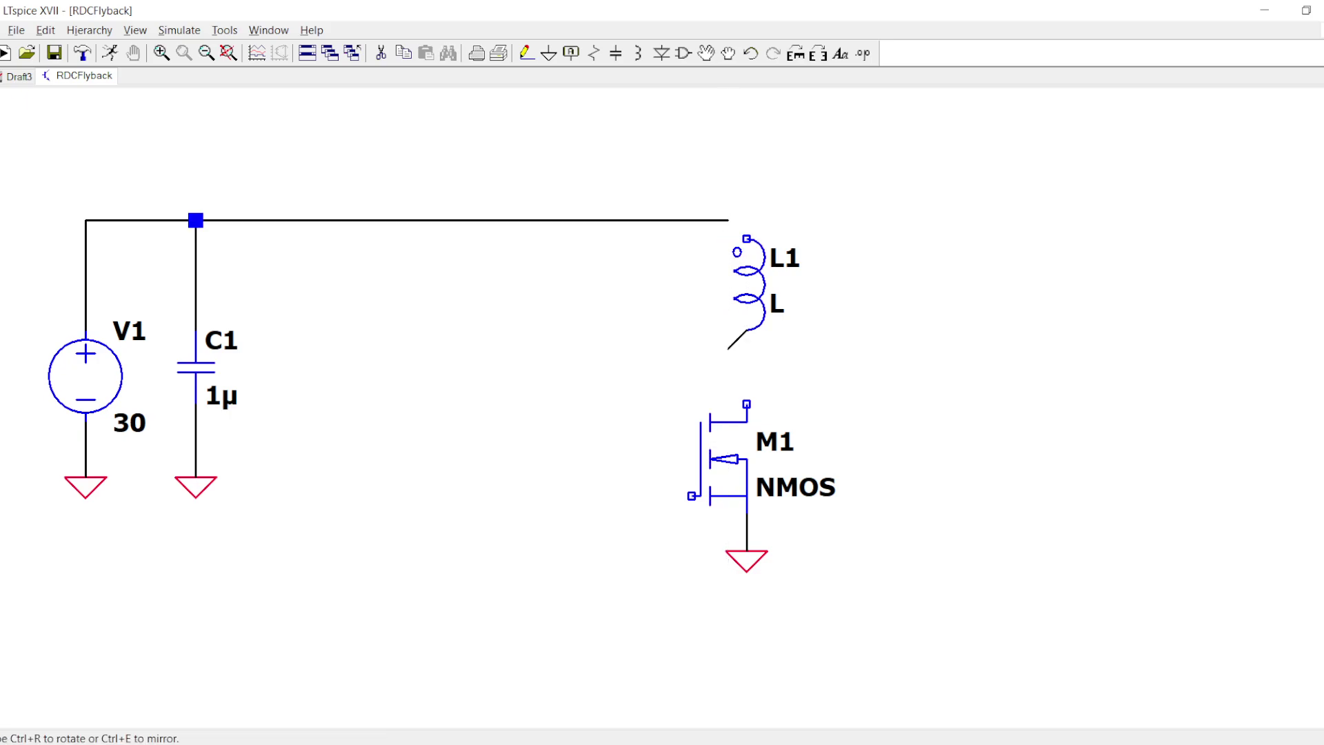
click(748, 267)
key(Escape)
drag(715, 332, 718, 333)
key(F8)
click(739, 348)
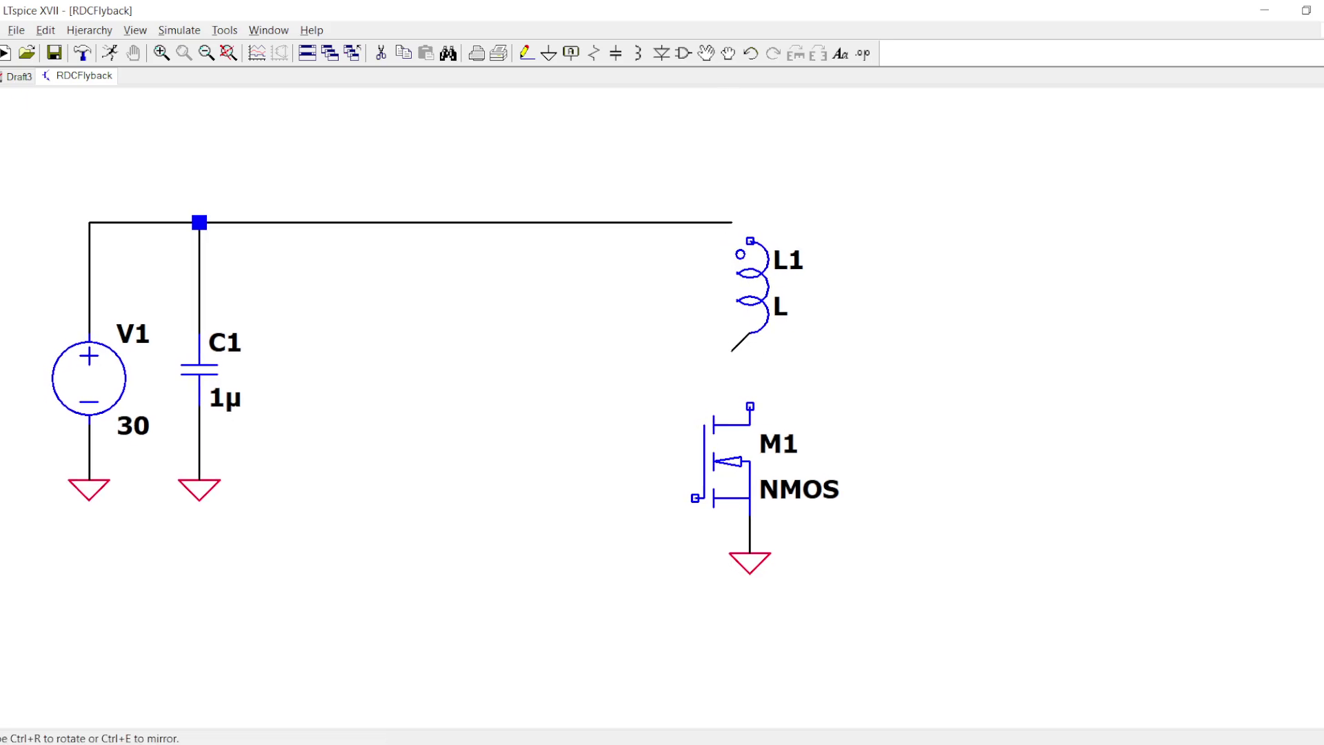
click(733, 366)
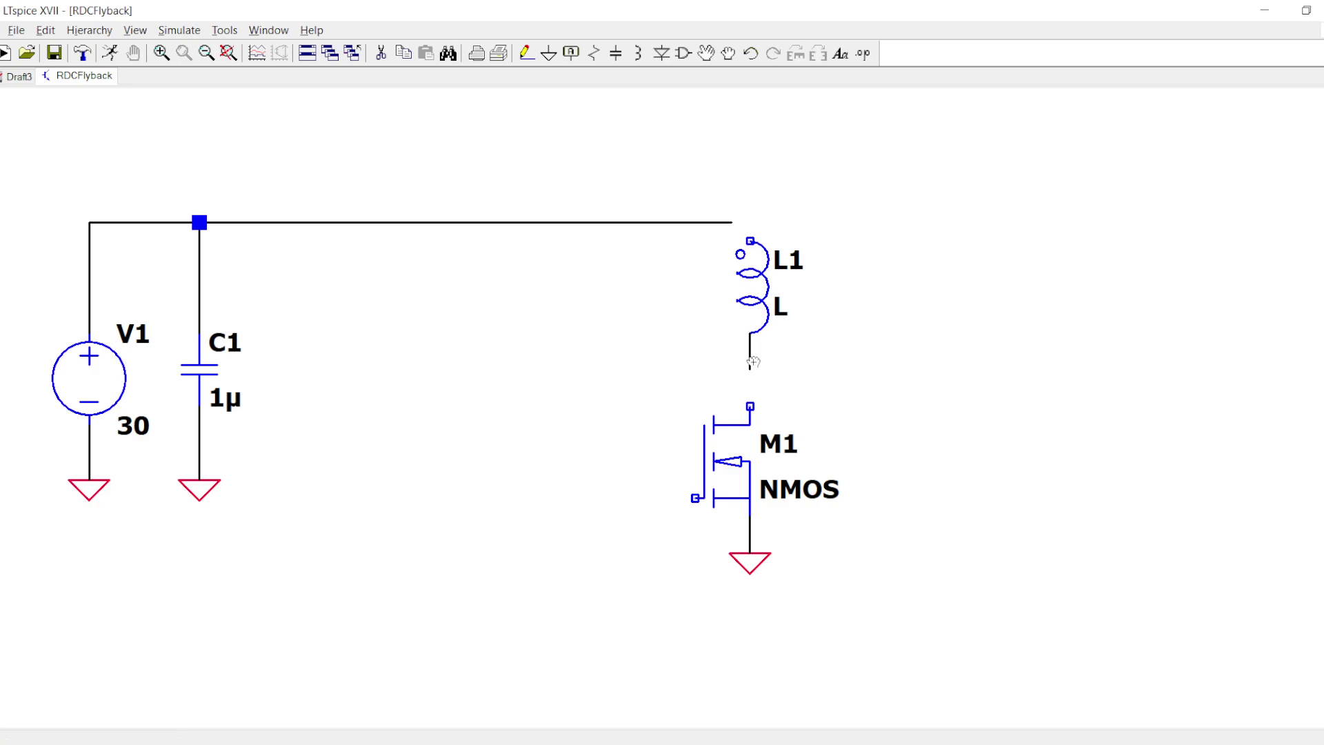
Wire the drain of M1 up through L1 to the supply rail.
key(F3)
click(750, 407)
click(750, 222)
key(Escape)
right_click(750, 323)
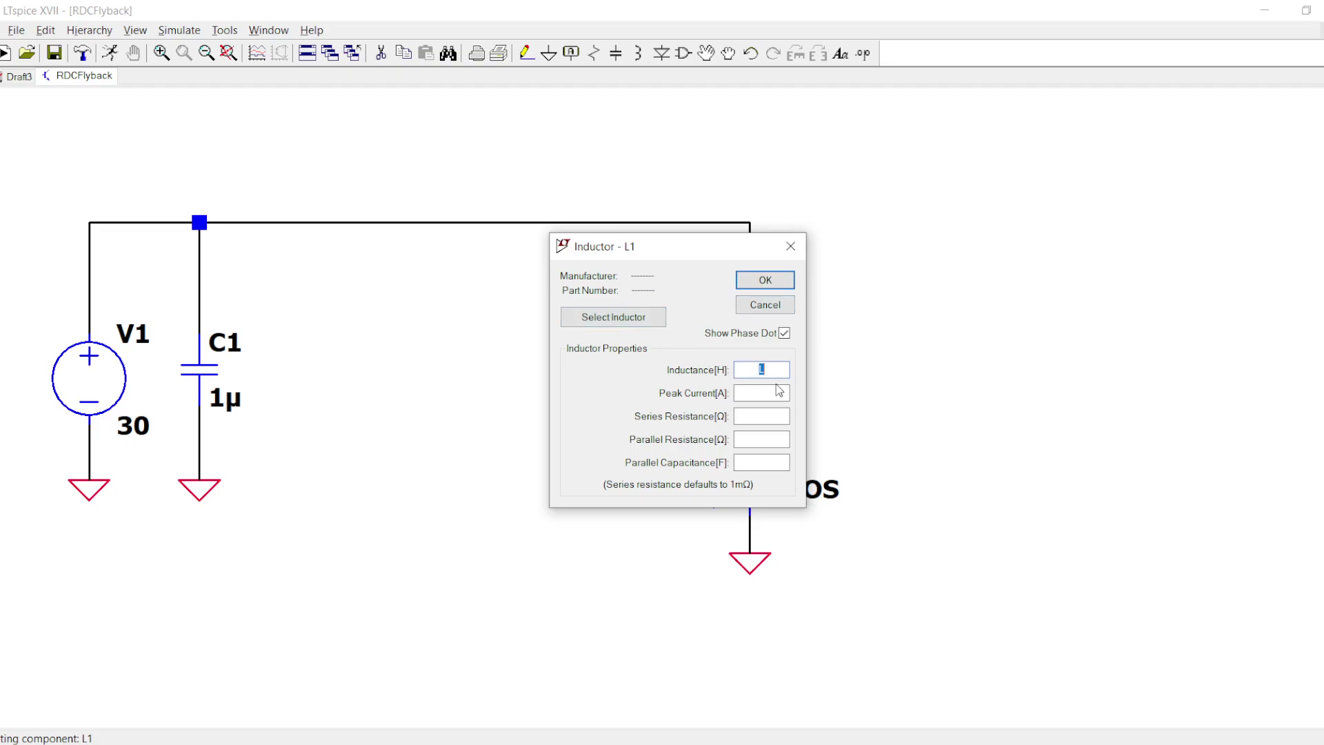
key(Escape)
Place a mirrored copy of L1 to its right at the same height as the secondary winding.
key(F6)
click(748, 287)
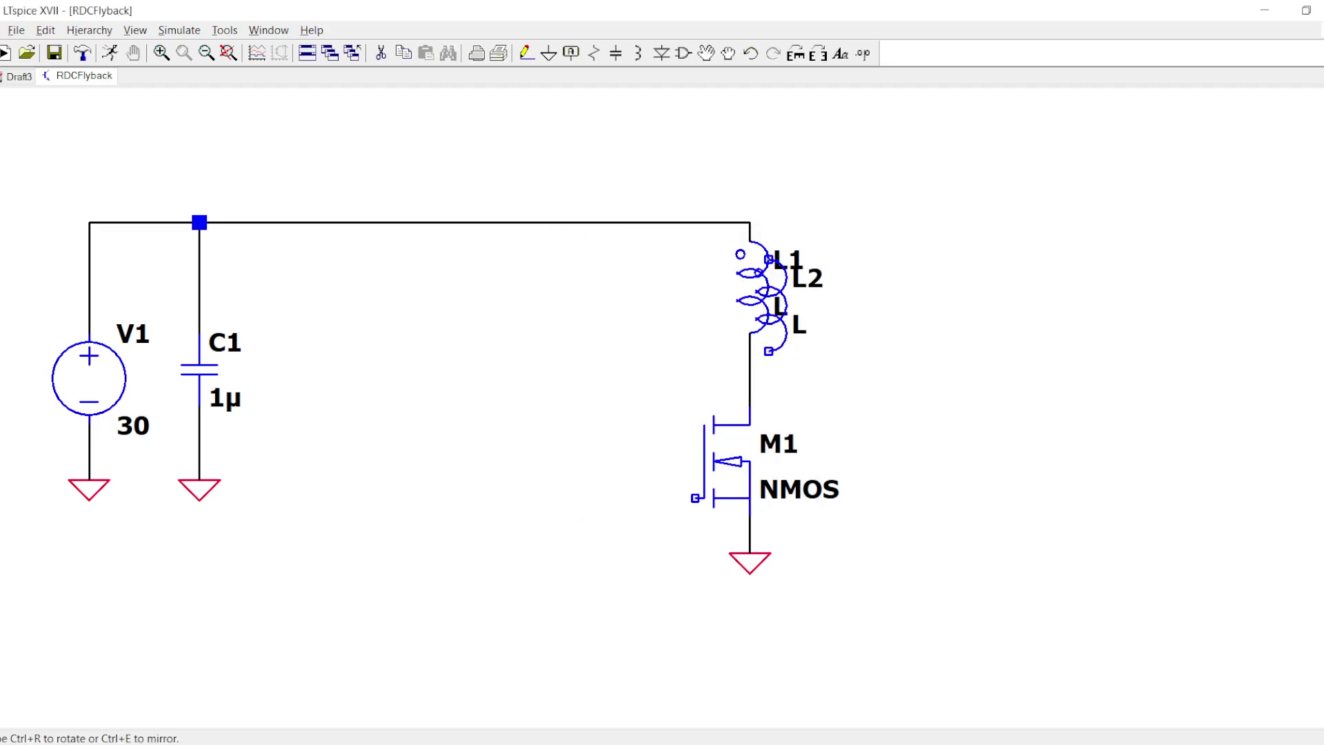
key(ctrl+e)
click(989, 276)
Add a wire below L2, and run another from its upper end to the right for the output.
key(F3)
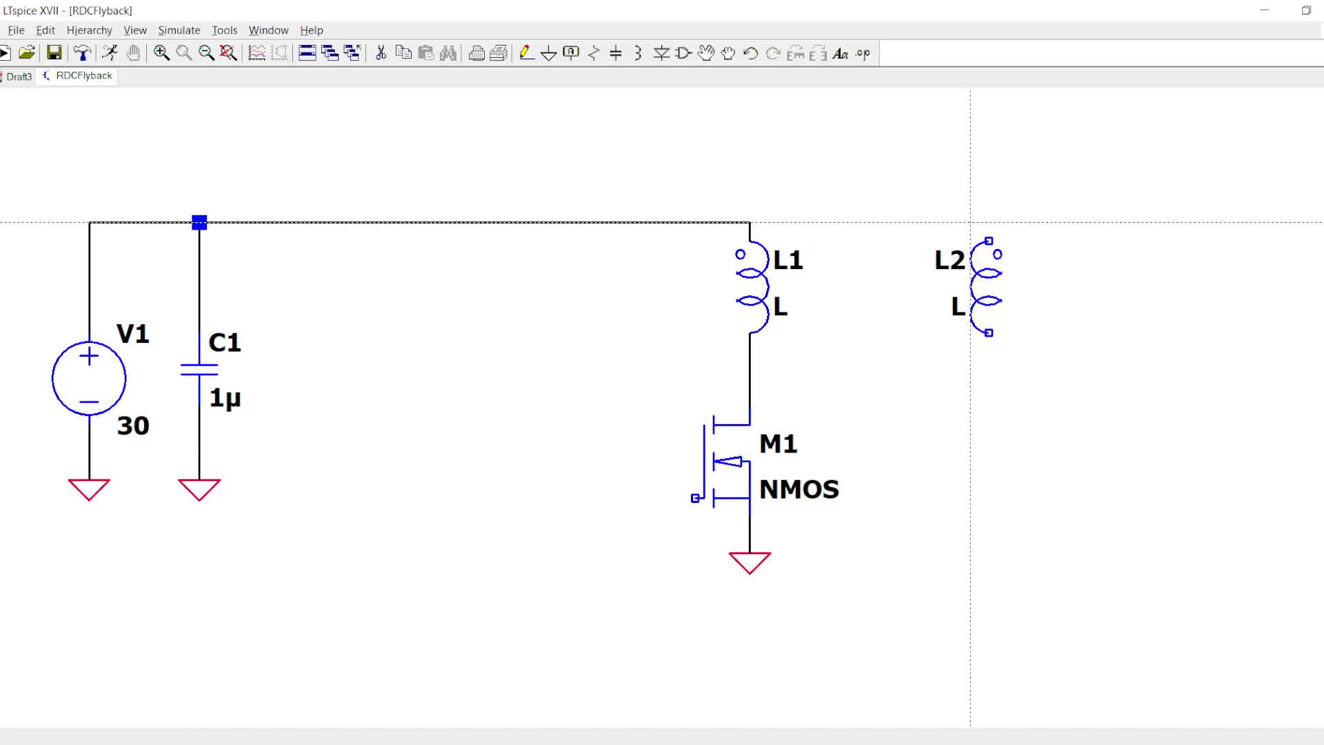
click(989, 222)
click(989, 369)
right_click(989, 370)
click(988, 222)
click(1117, 222)
key(Escape)
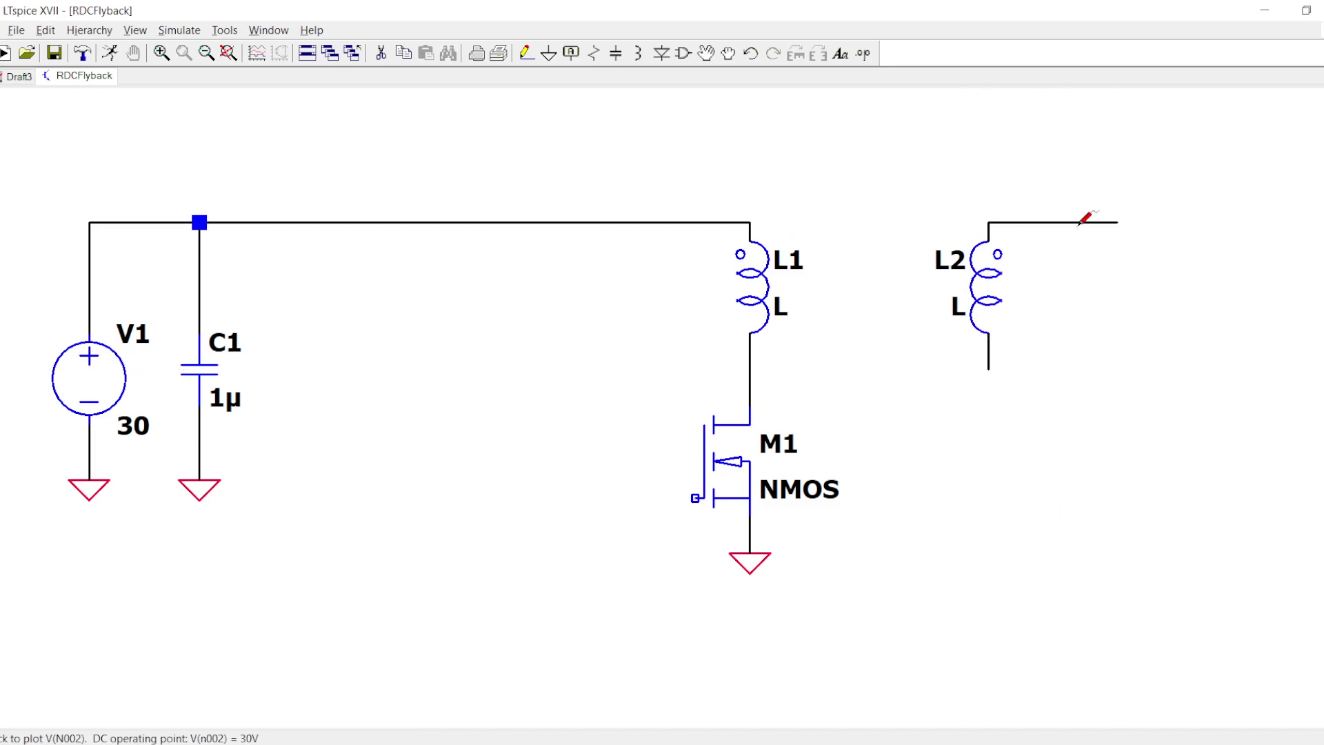
Set the values of inductors L1 and L2 to 100u each.
right_click(781, 321)
text(100u)
key(Return)
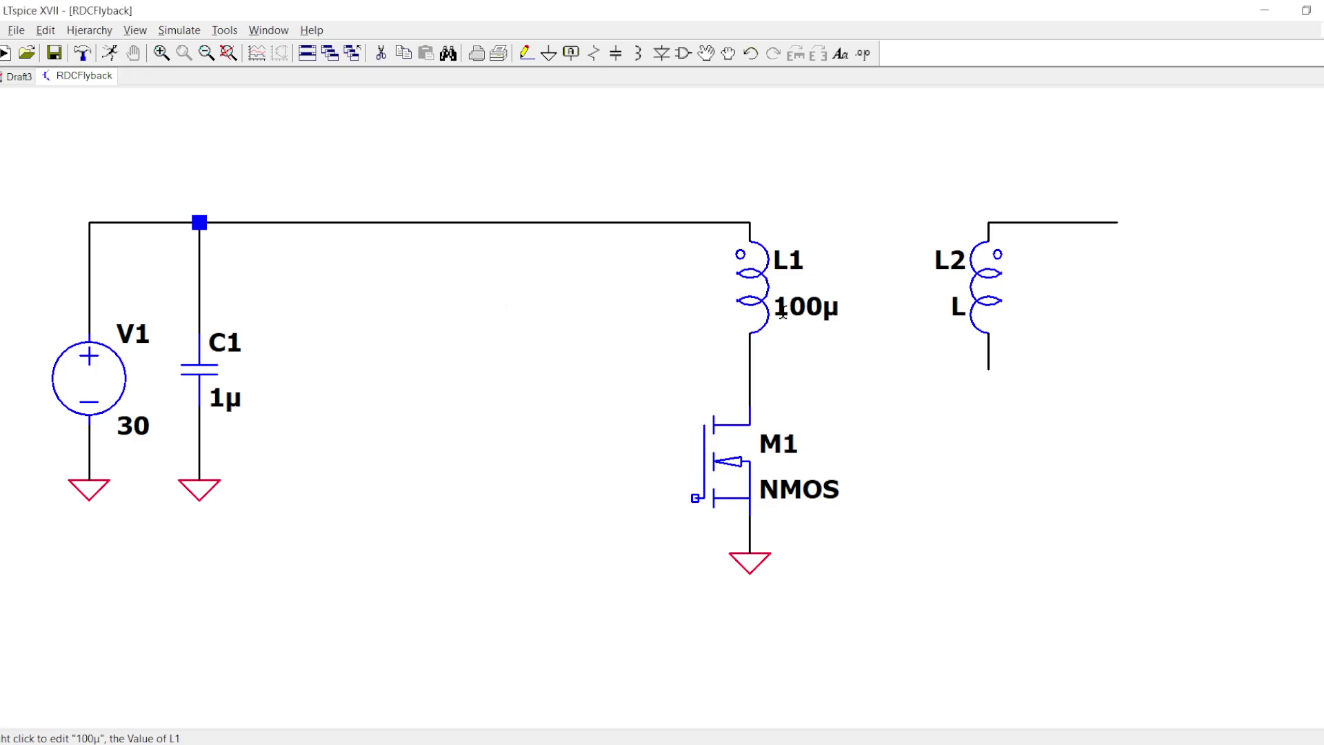
right_click(958, 306)
text(100)
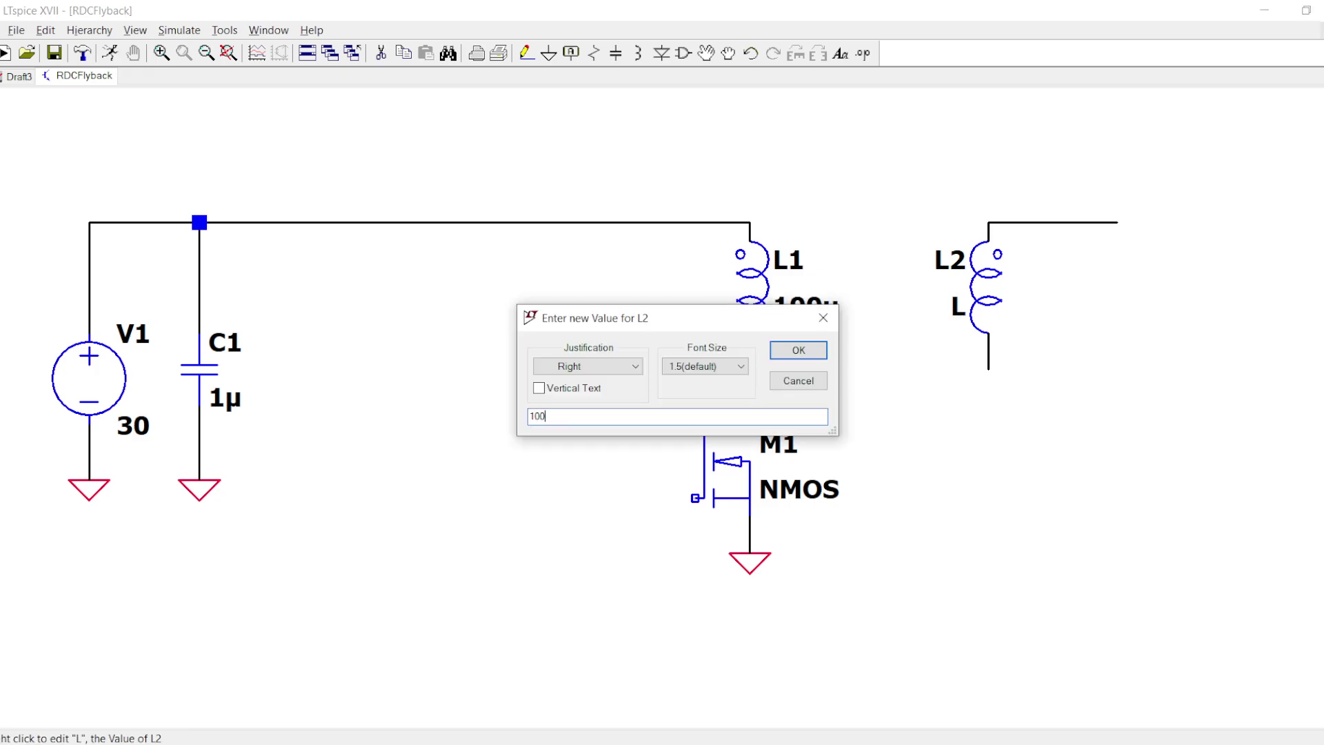
text(u)
key(Return)
Run a horizontal return wire to the right from the lower end of the L2 wire.
key(F3)
click(989, 369)
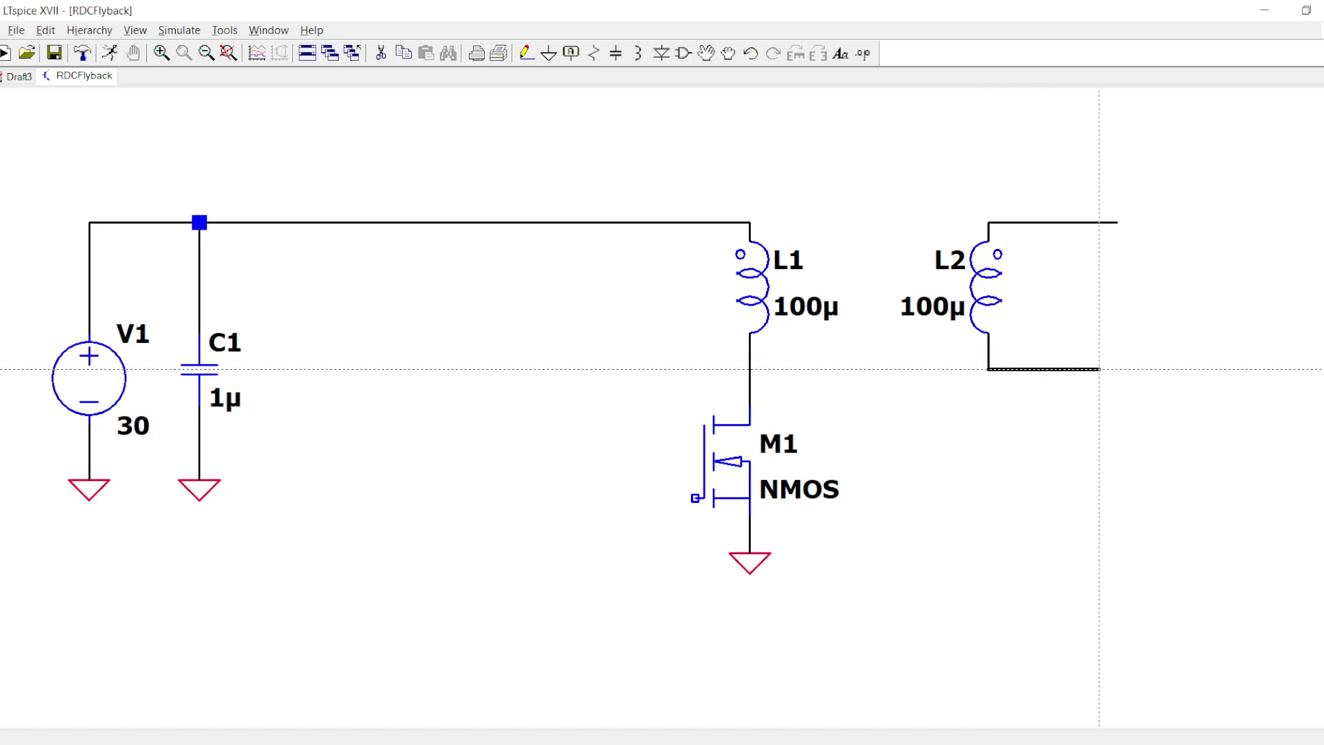
click(1099, 369)
key(Escape)
Place an inductor on the supply rail to the left of L1 and wire its lower end to the node below L1.
key(l)
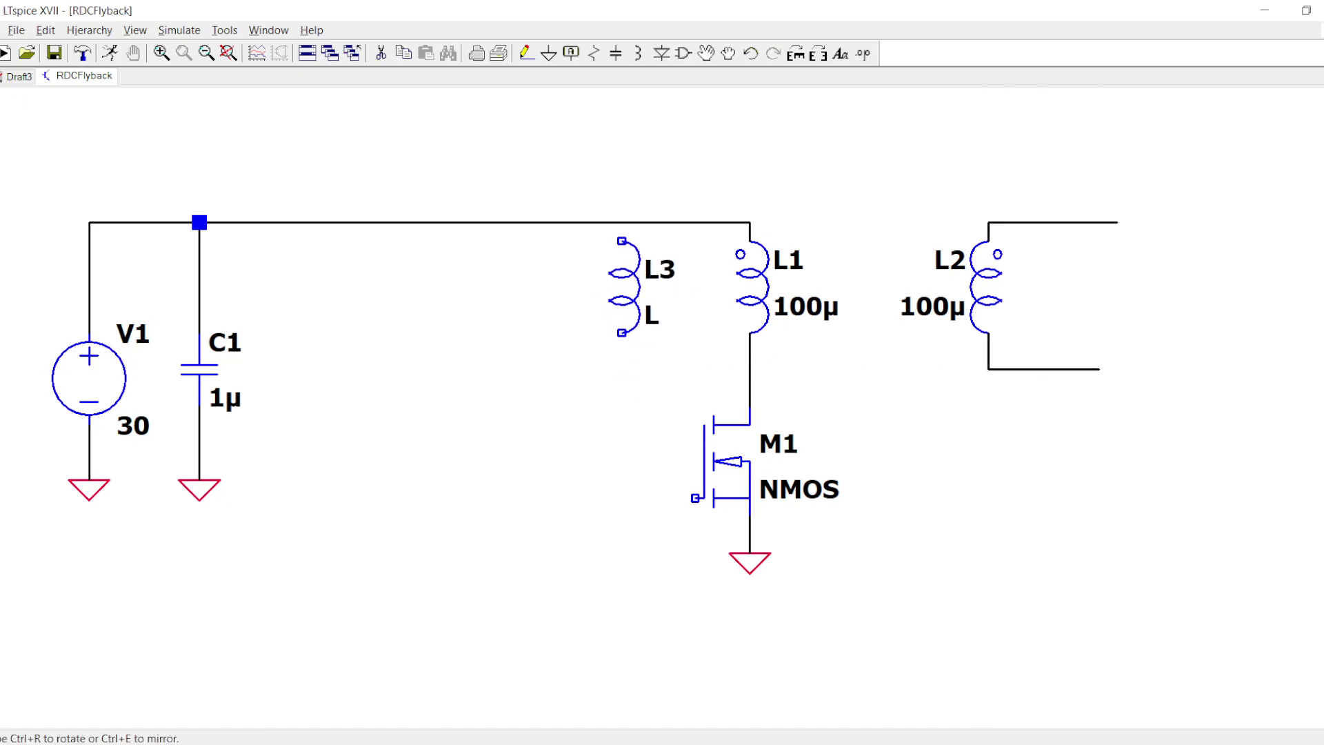
click(621, 222)
key(F3)
click(621, 314)
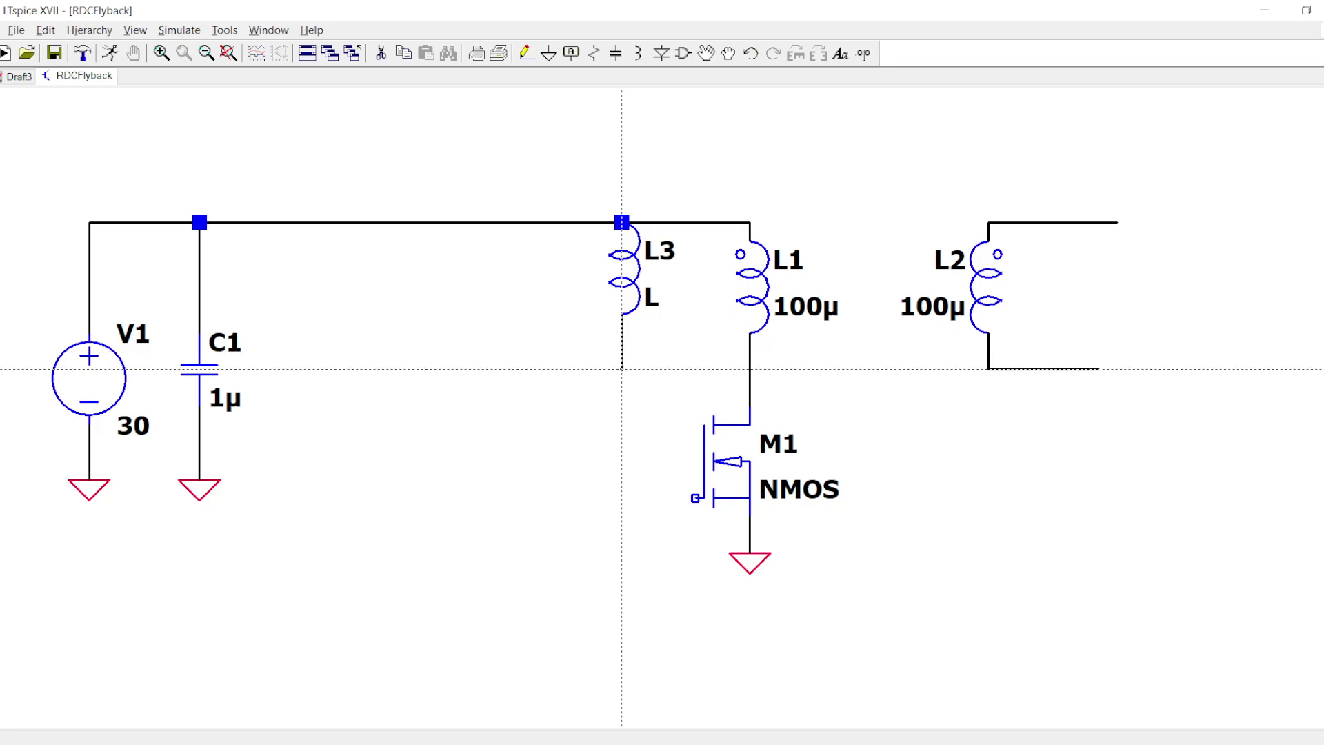
click(751, 369)
key(Escape)
Set the value of inductor L3 to 10u.
right_click(653, 299)
text(50u)
key(Return)
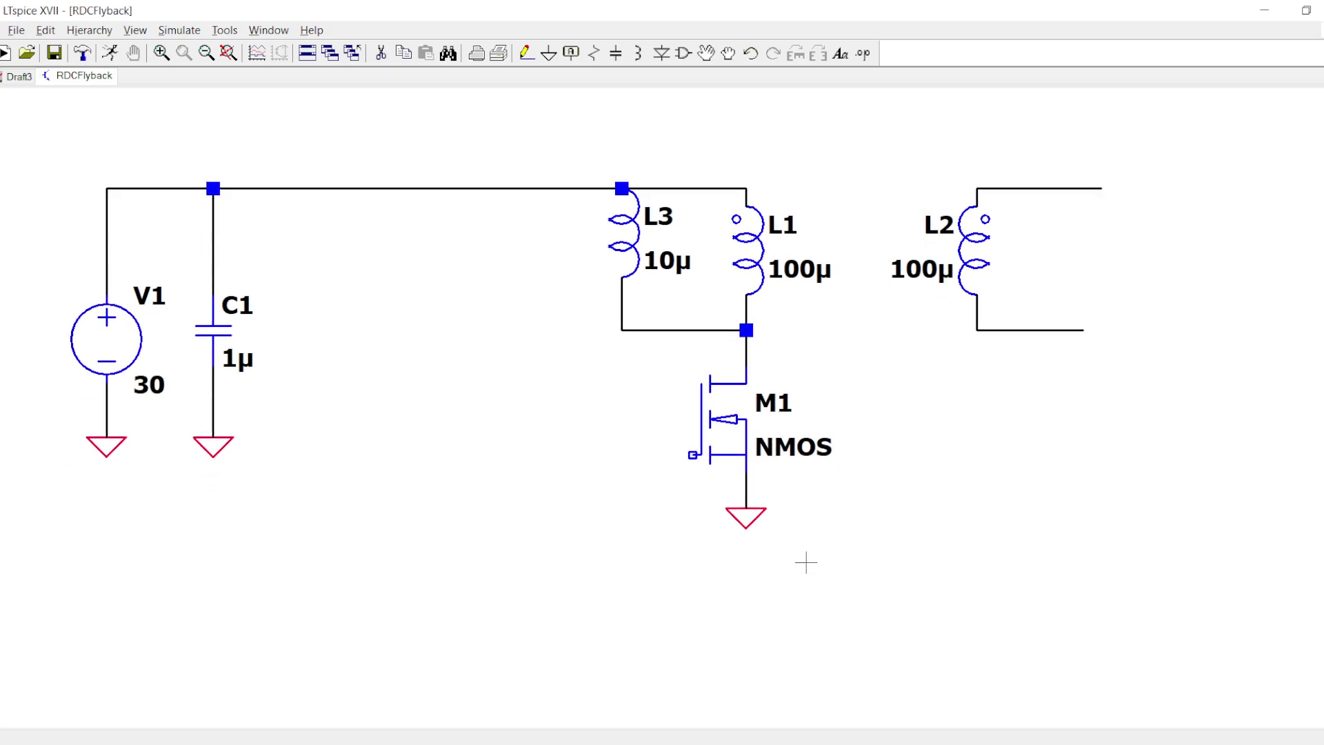
Stretch M1 and its ground downward and insert a 0.1u inductor in the drain line between L1 and M1.
key(F7)
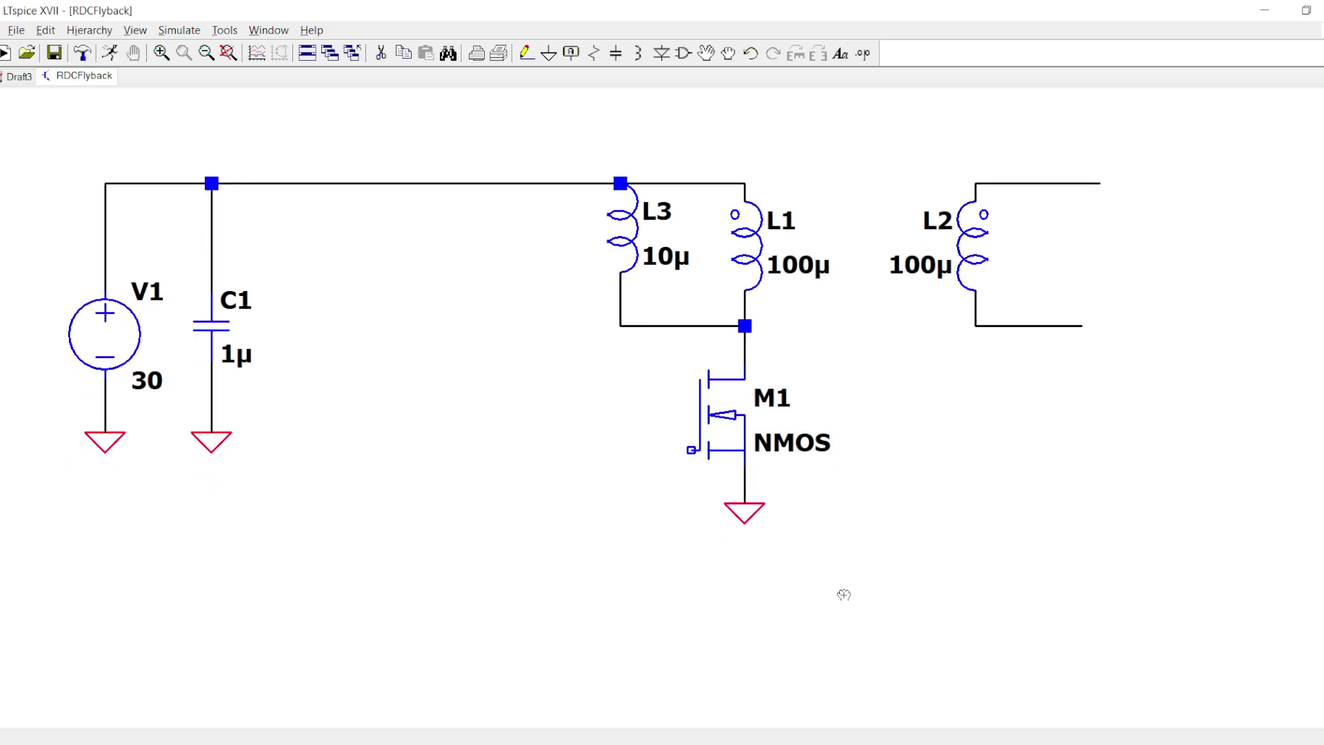
drag(848, 595, 615, 502)
key(l)
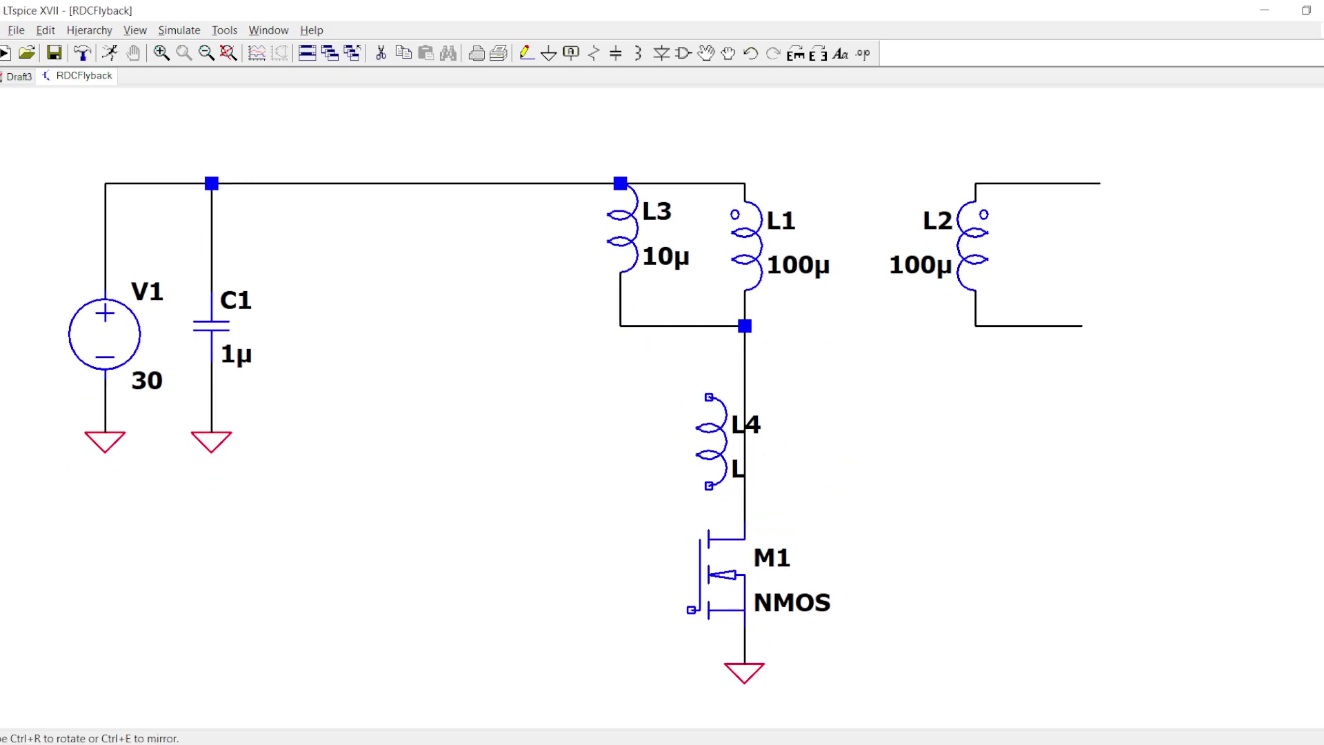
click(745, 397)
right_click(776, 469)
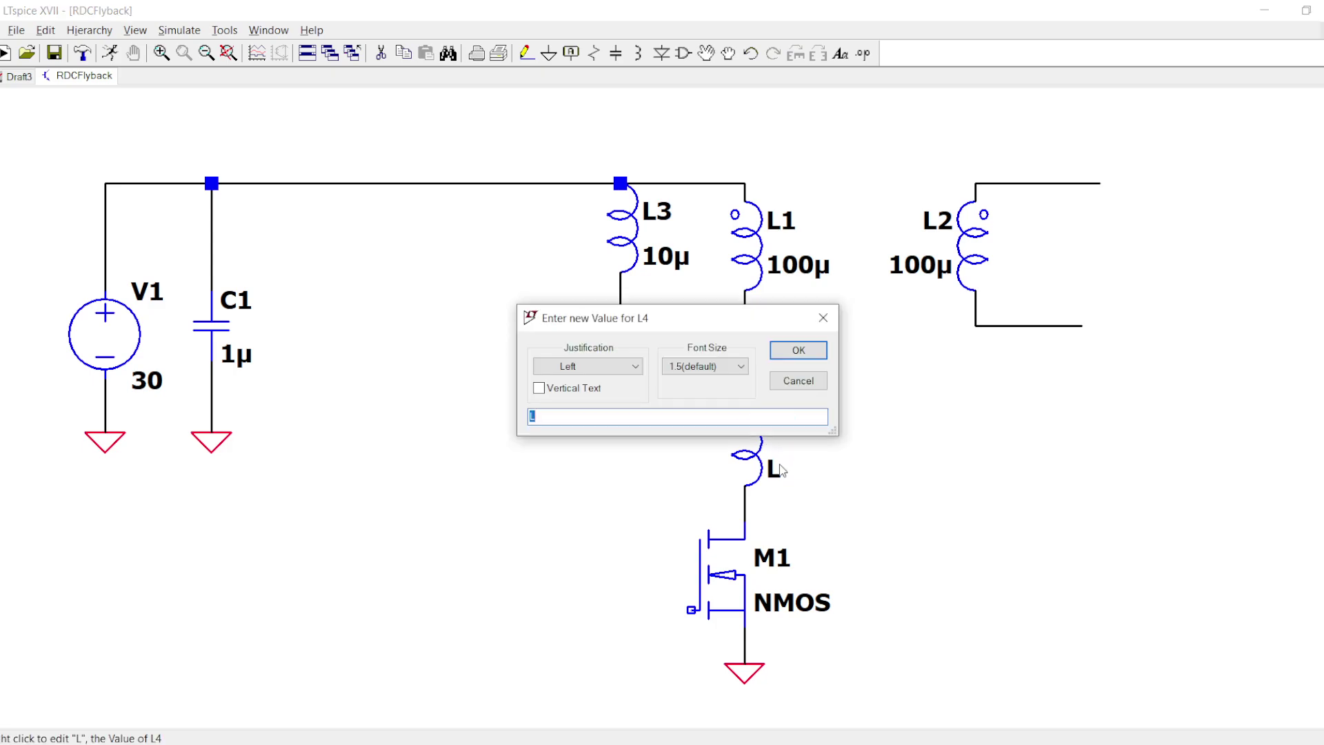
key(Return)
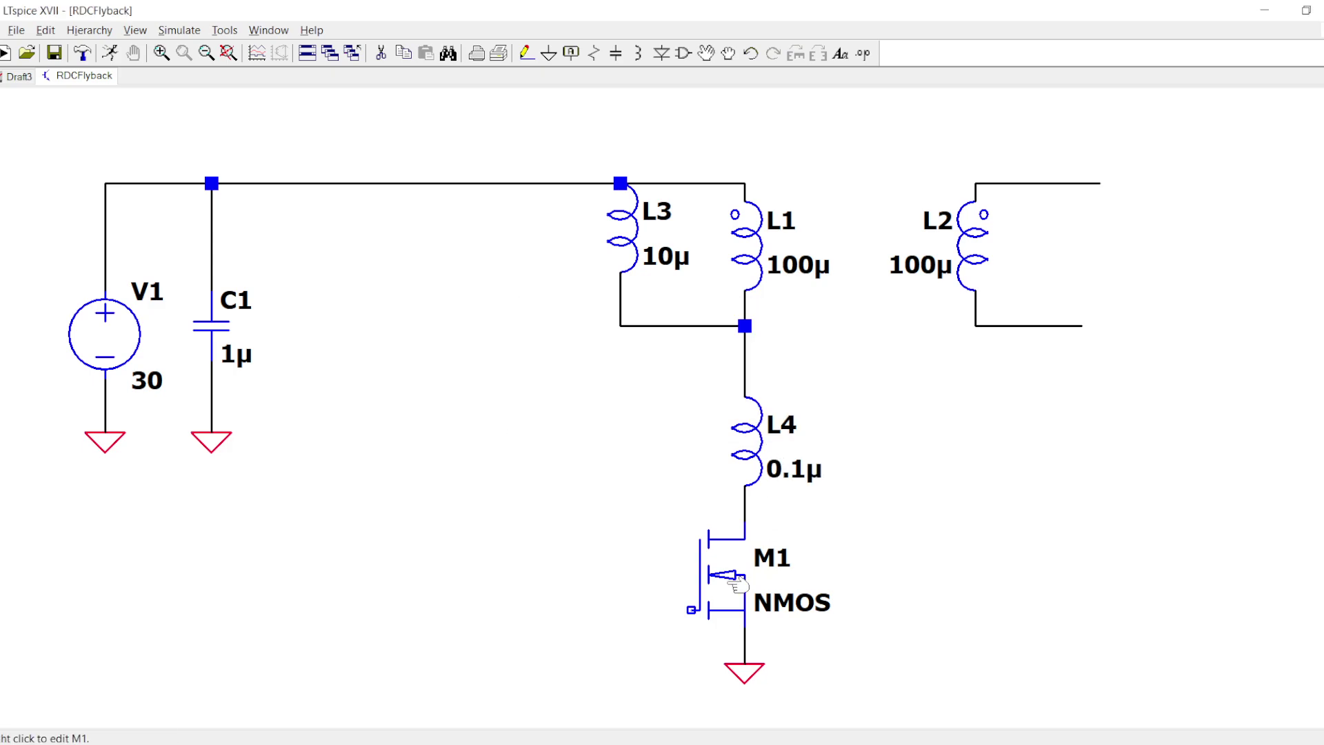
Assign the Si7336ADP MOSFET model to M1.
right_click(735, 583)
click(747, 306)
right_click(730, 583)
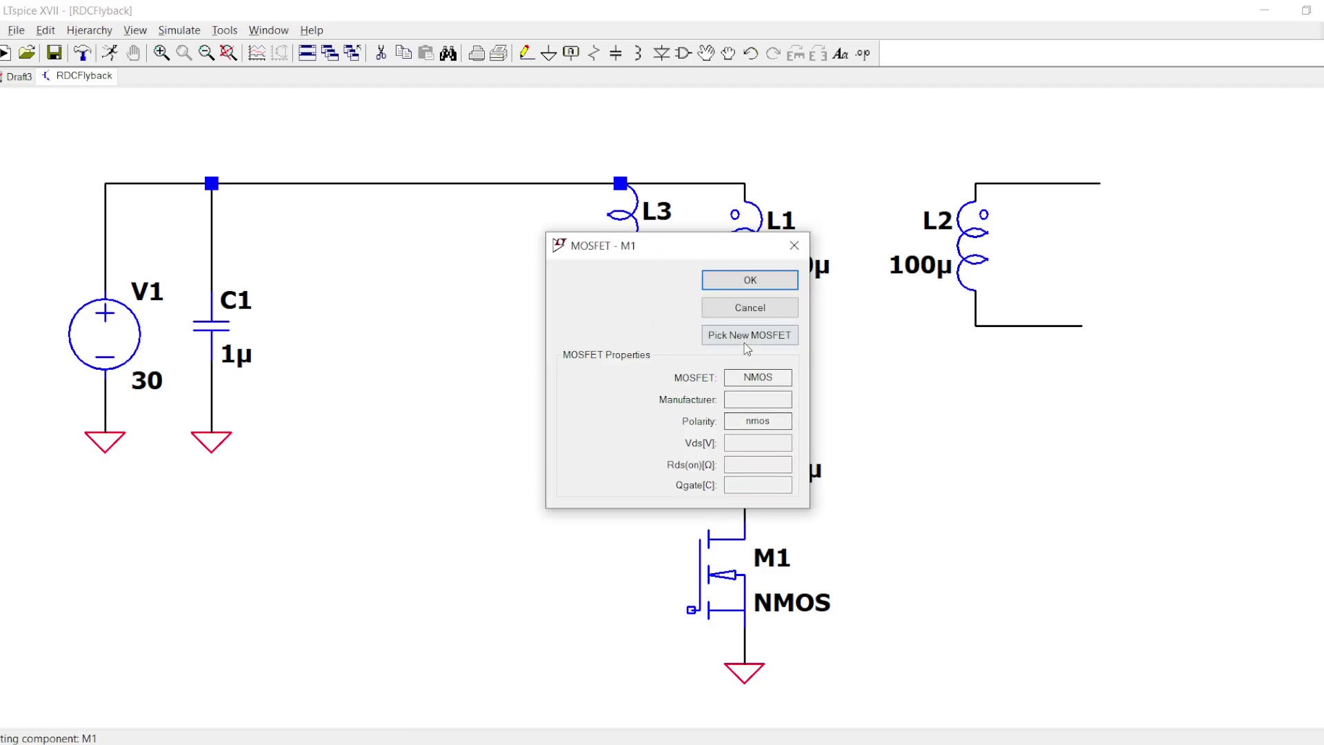
click(750, 340)
click(886, 284)
Add a SPICE directive beside M1 with .param Fs=400k, .param D=0.37, .param Ts=1/Fs and .param Ton=D*Ts.
key(s)
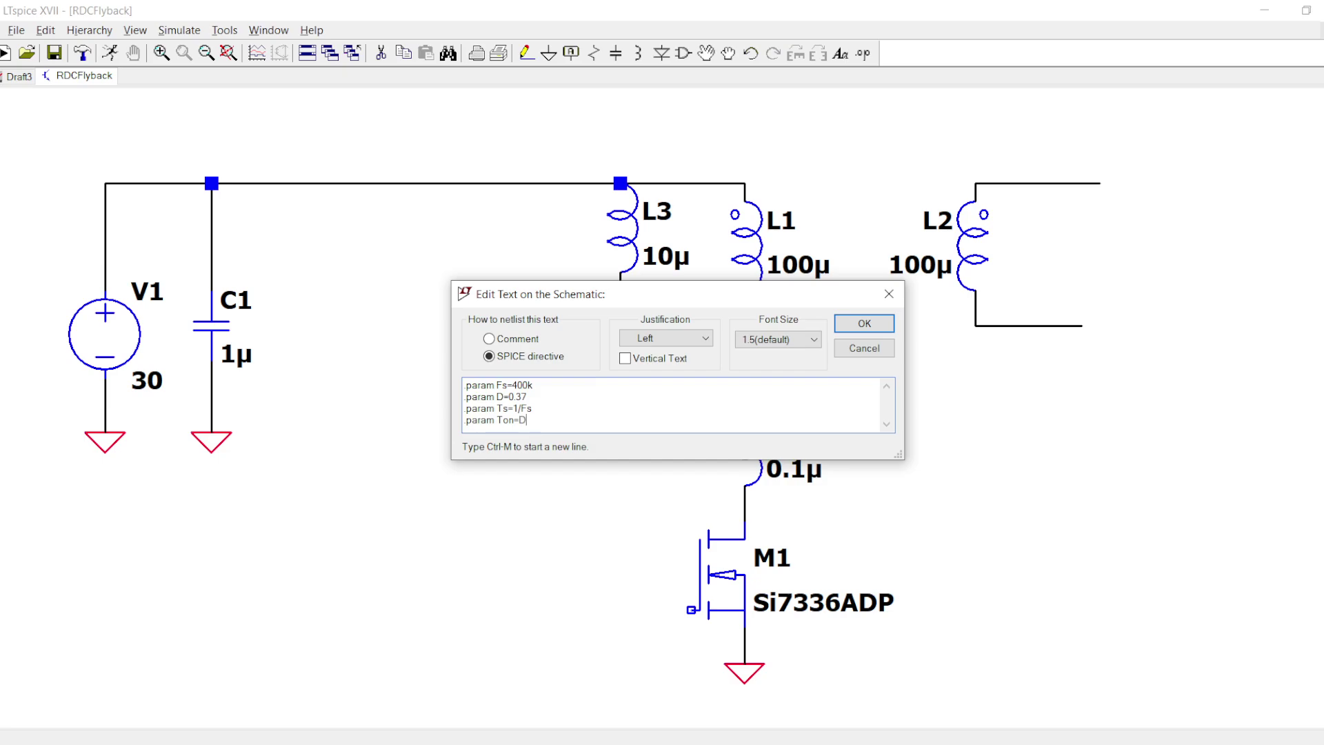
text(s)
key(Return)
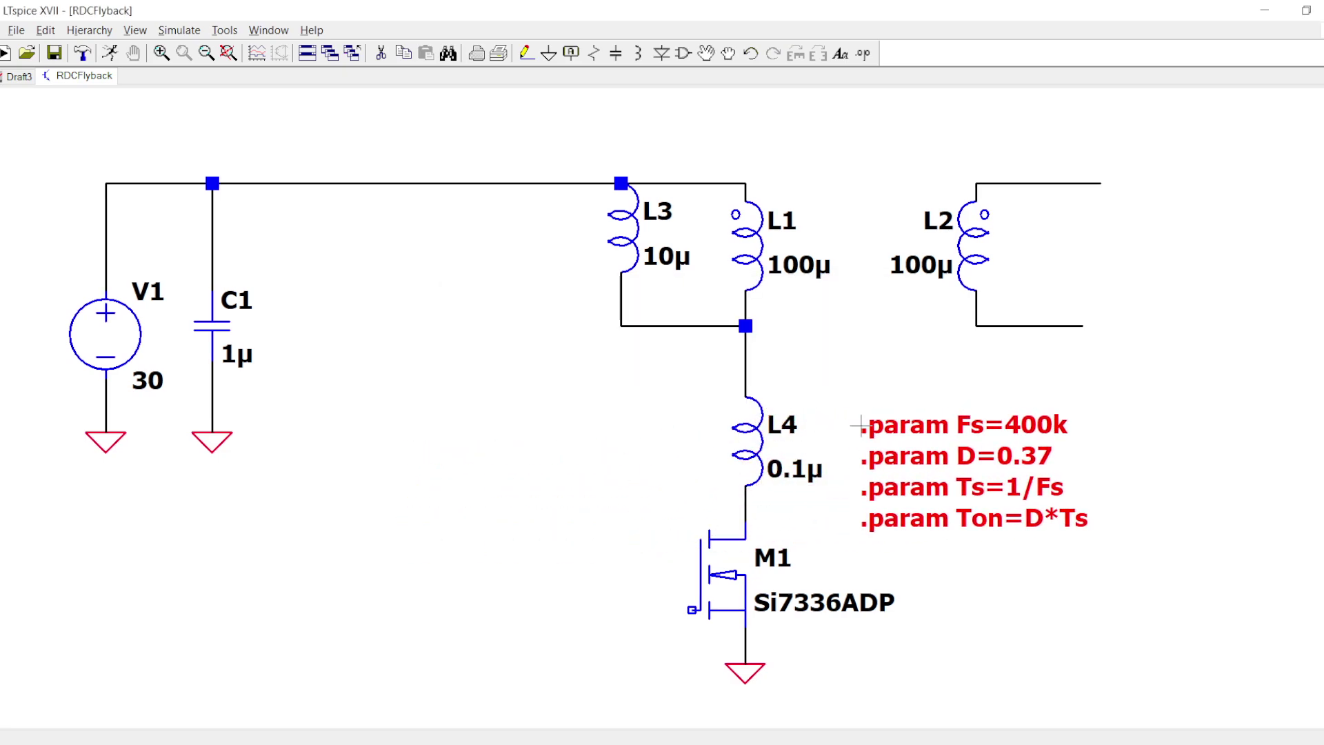
click(862, 417)
Place a horizontal diode pointing right at the end of the wire from the upper end of L2.
key(d)
key(ctrl+r)
key(ctrl+r)
key(ctrl+r)
click(1099, 202)
key(Escape)
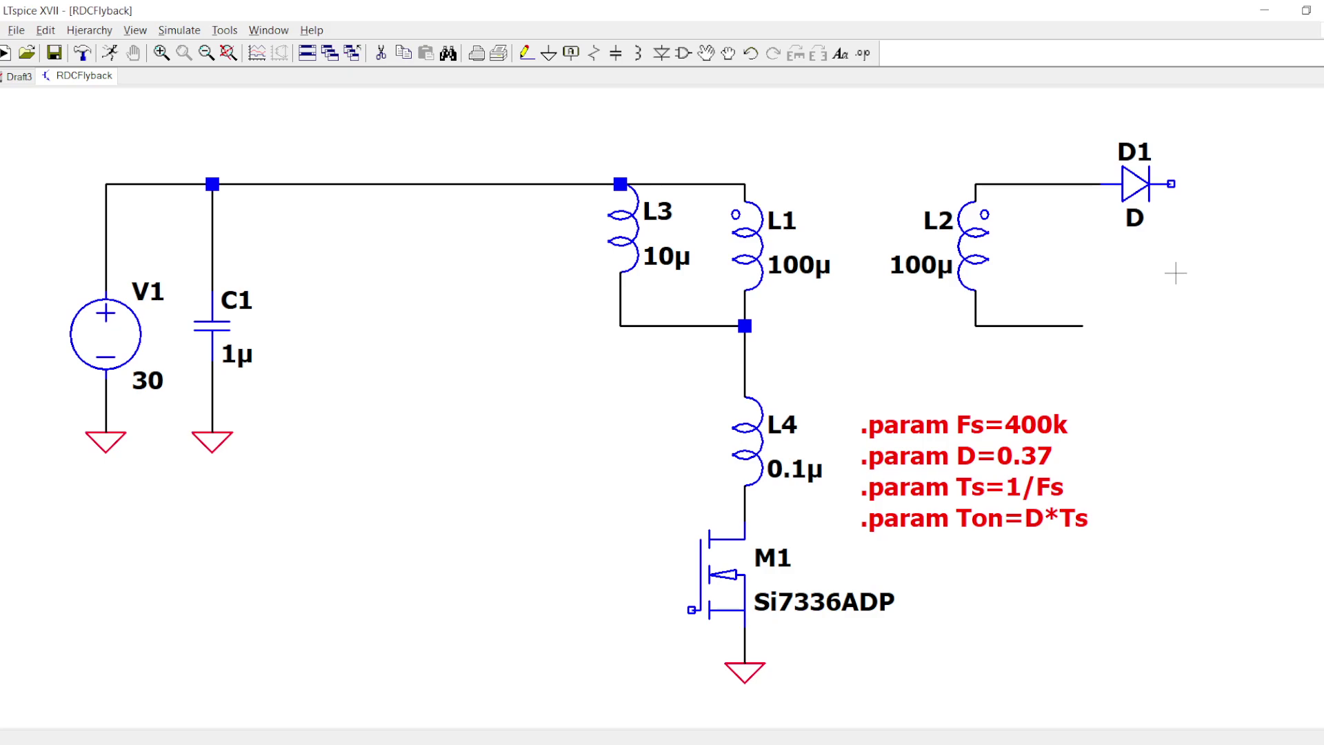
Place a capacitor to the right of D1 and wire it between the diode output and the return line of L2.
key(c)
click(1206, 219)
key(Escape)
key(F3)
click(1170, 184)
click(1223, 184)
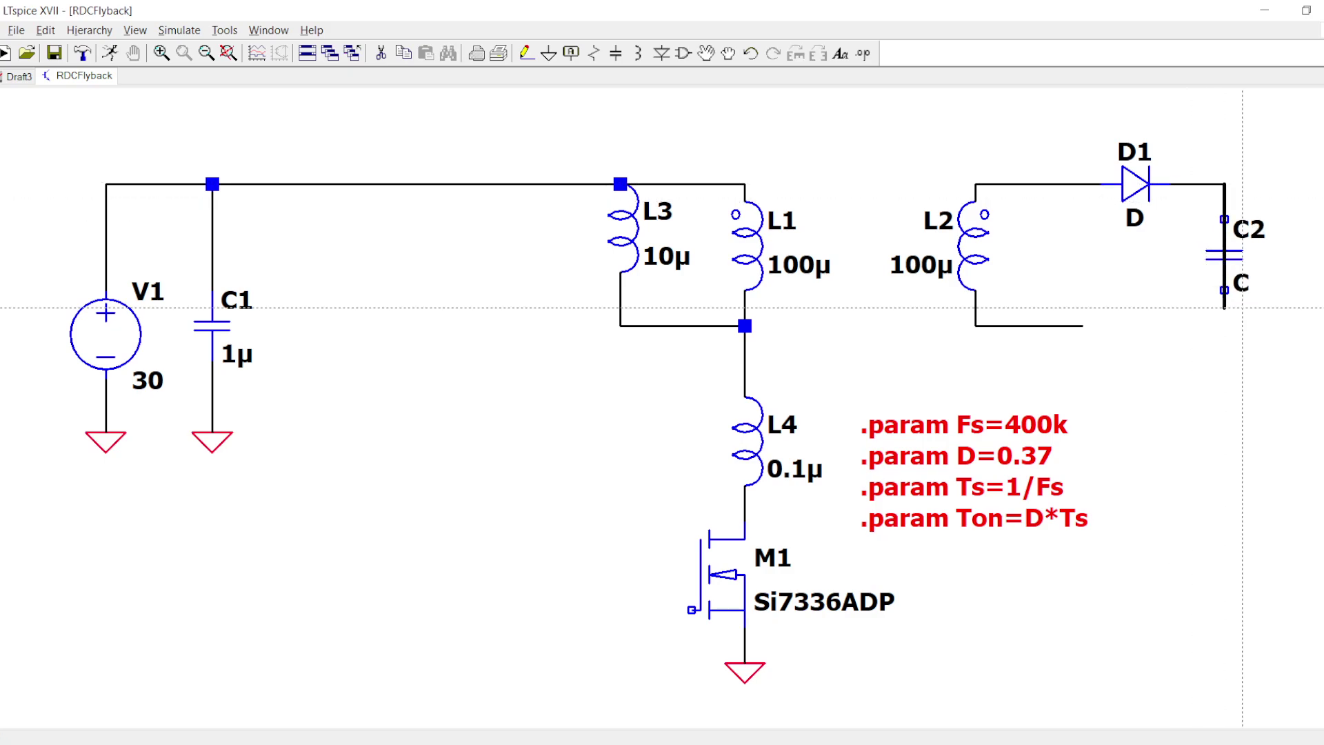
click(1224, 326)
click(1066, 326)
key(Escape)
Extend a wire down from the node below C2 and attach a ground symbol.
key(F3)
click(1224, 326)
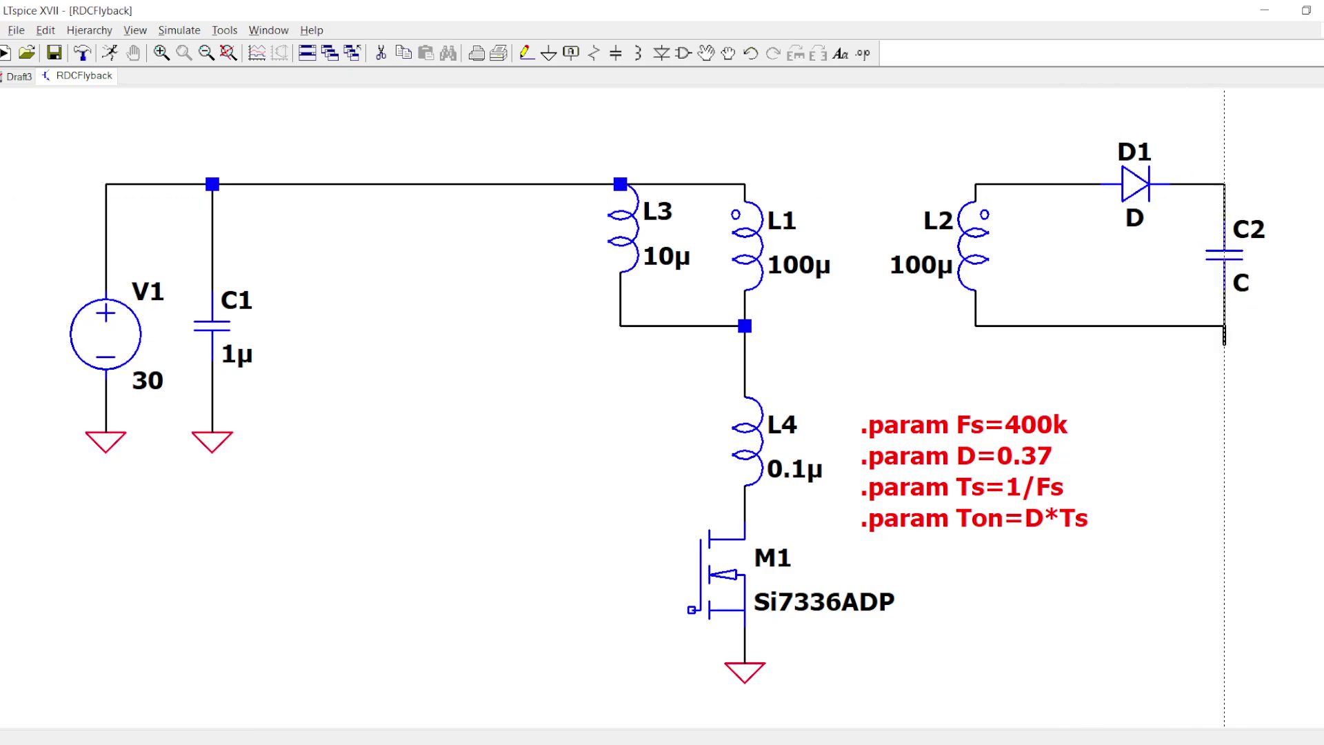
click(1223, 360)
key(Escape)
key(g)
key(Escape)
Set the value of output capacitor C2 to 50u.
right_click(1245, 281)
text(5)
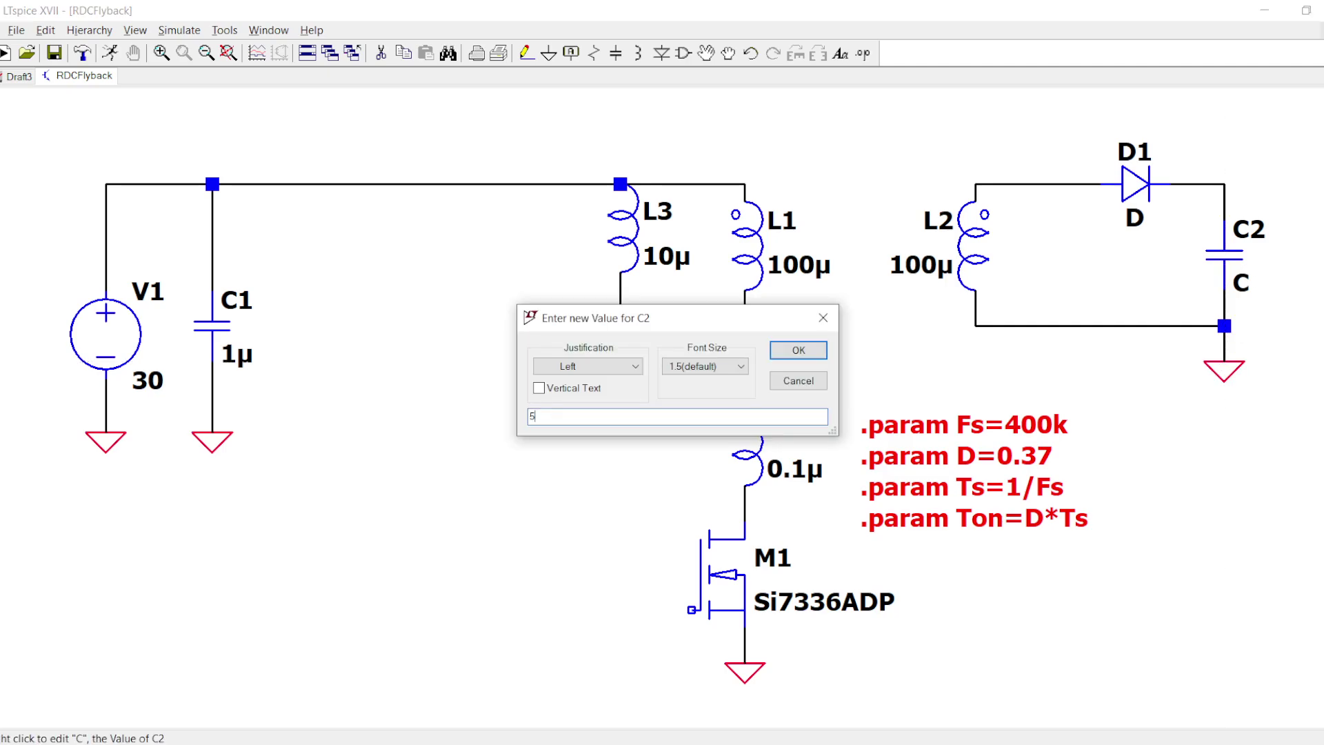
text(0u)
key(Return)
Place a load resistor to the right of C2 and wire its upper end to the output node.
key(r)
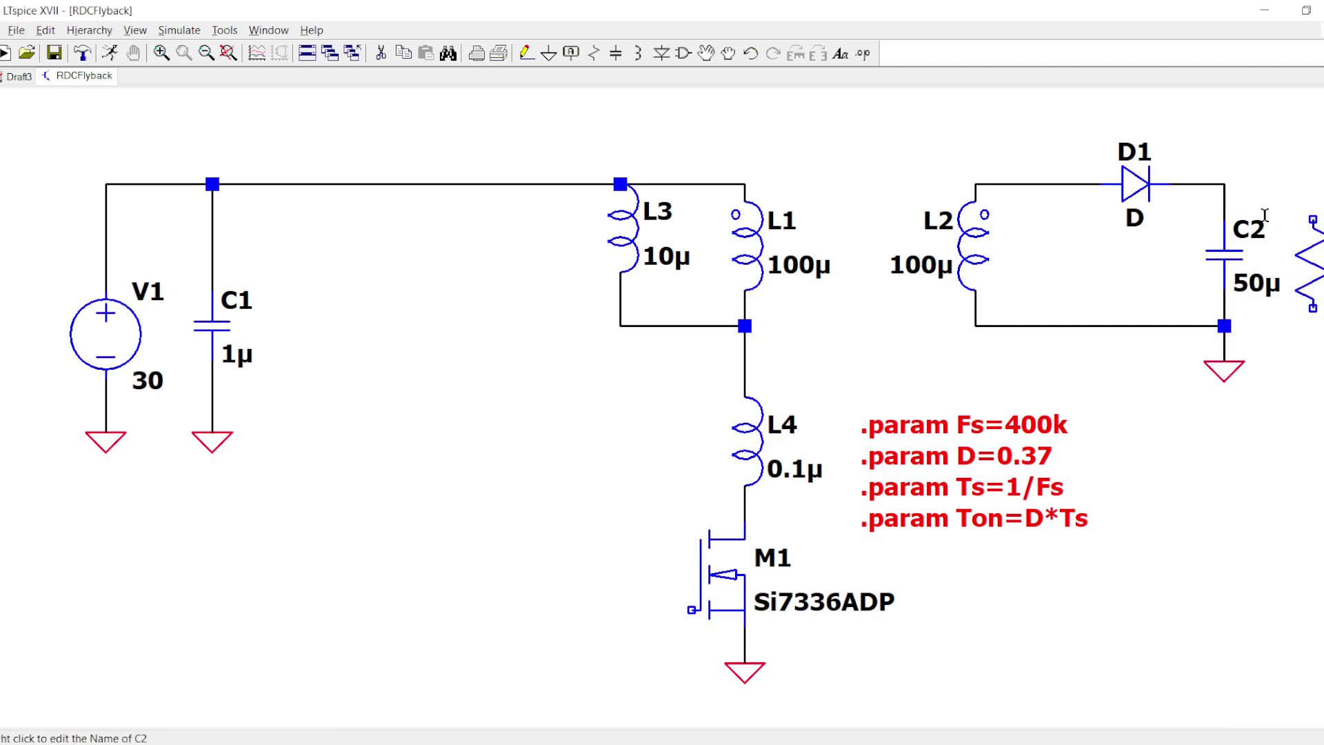
key(F3)
click(1224, 184)
click(1313, 184)
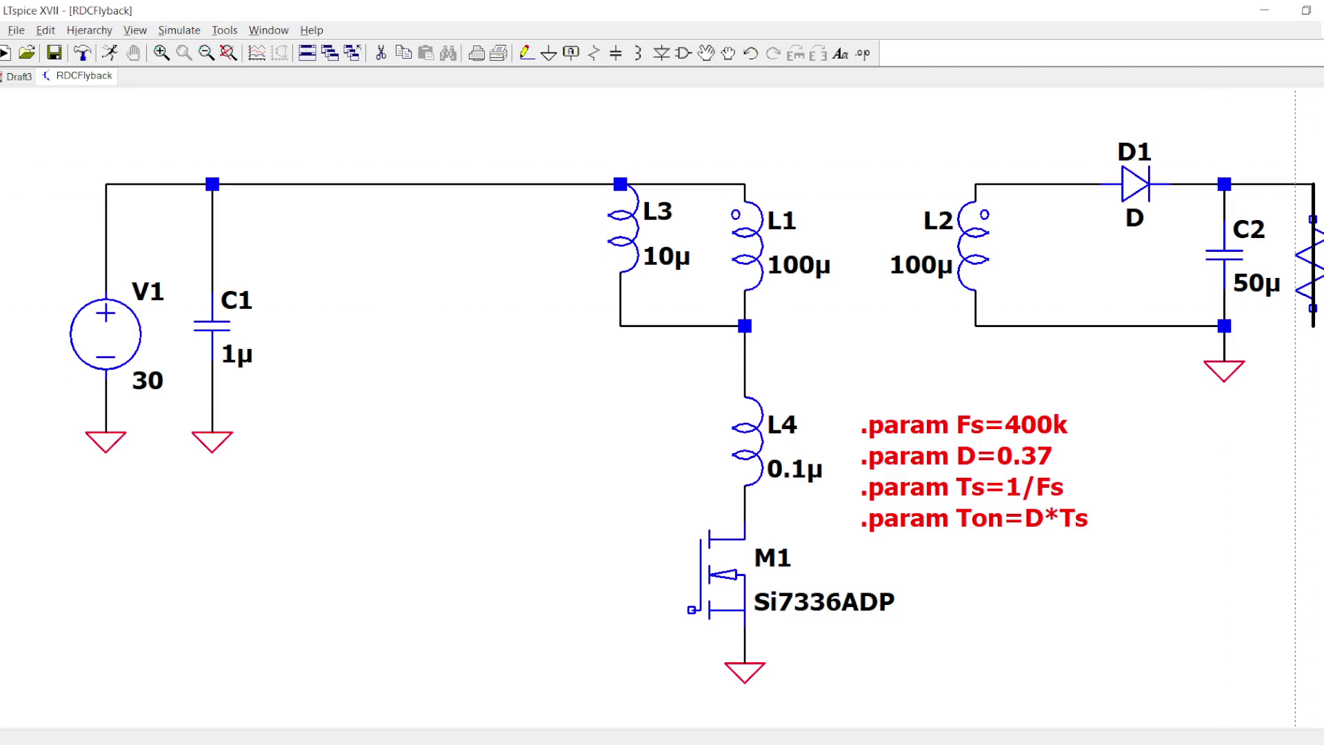
click(1313, 343)
key(Escape)
Wire the lower end of the load resistor to the grounded node below C2 and delete the excess wire stub.
key(F3)
click(1224, 326)
click(1313, 325)
key(F5)
click(1313, 338)
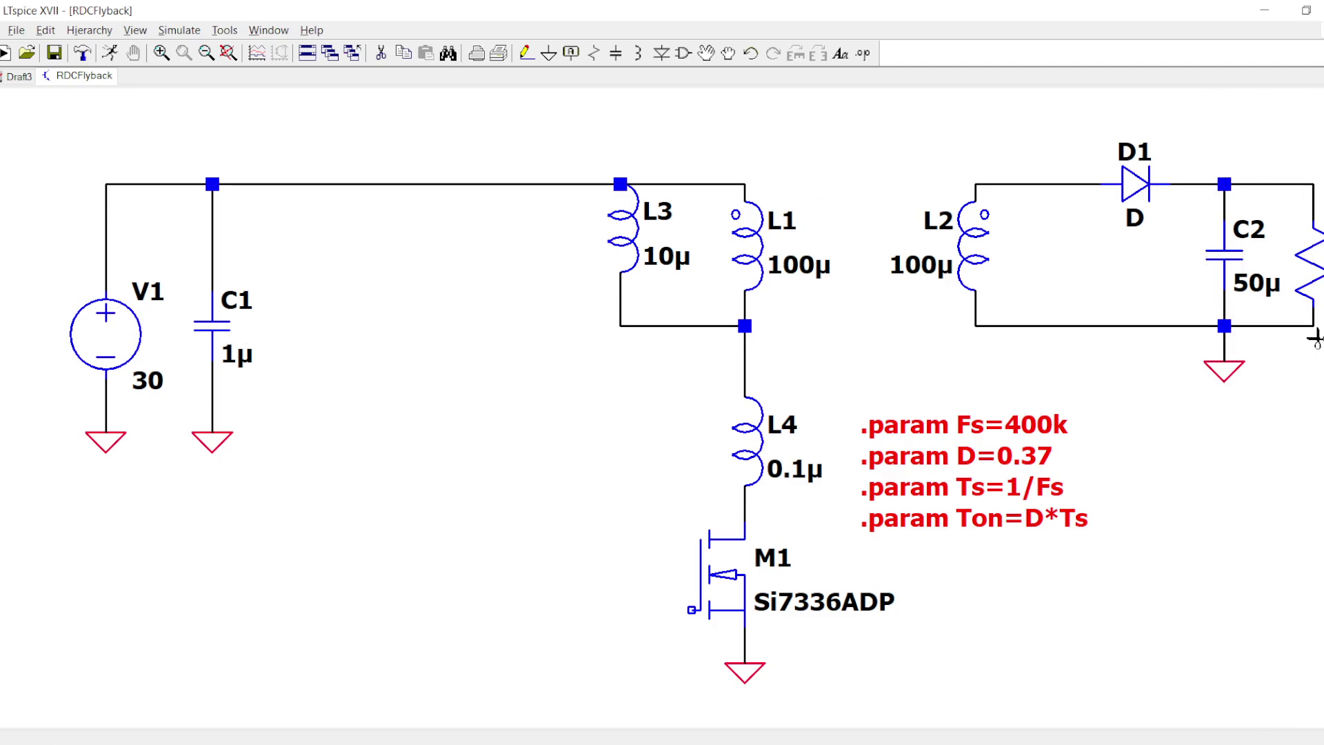
key(Escape)
Set the load resistor R1 to 1 ohm.
right_click(1322, 283)
text(5)
key(Return)
Draw a short wire up from the output node above C2 and label the net Vout.
key(F3)
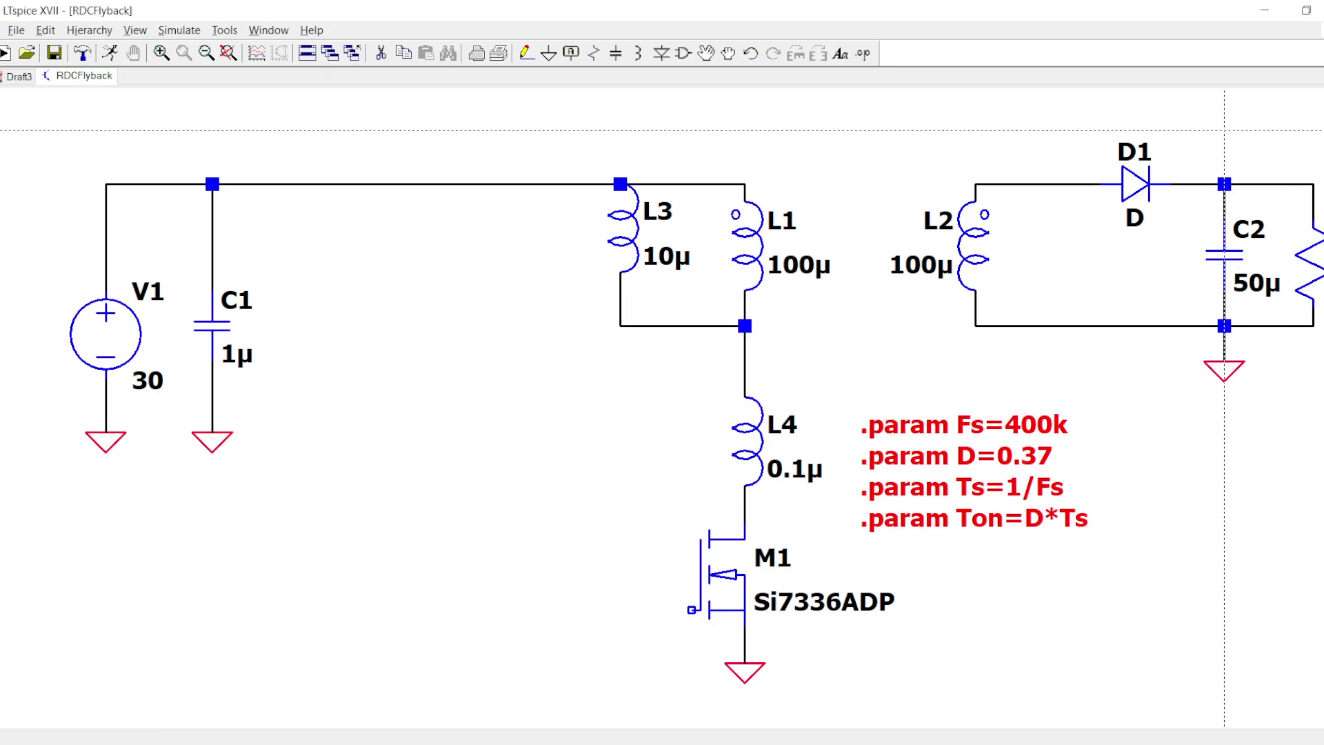
click(1224, 184)
key(F4)
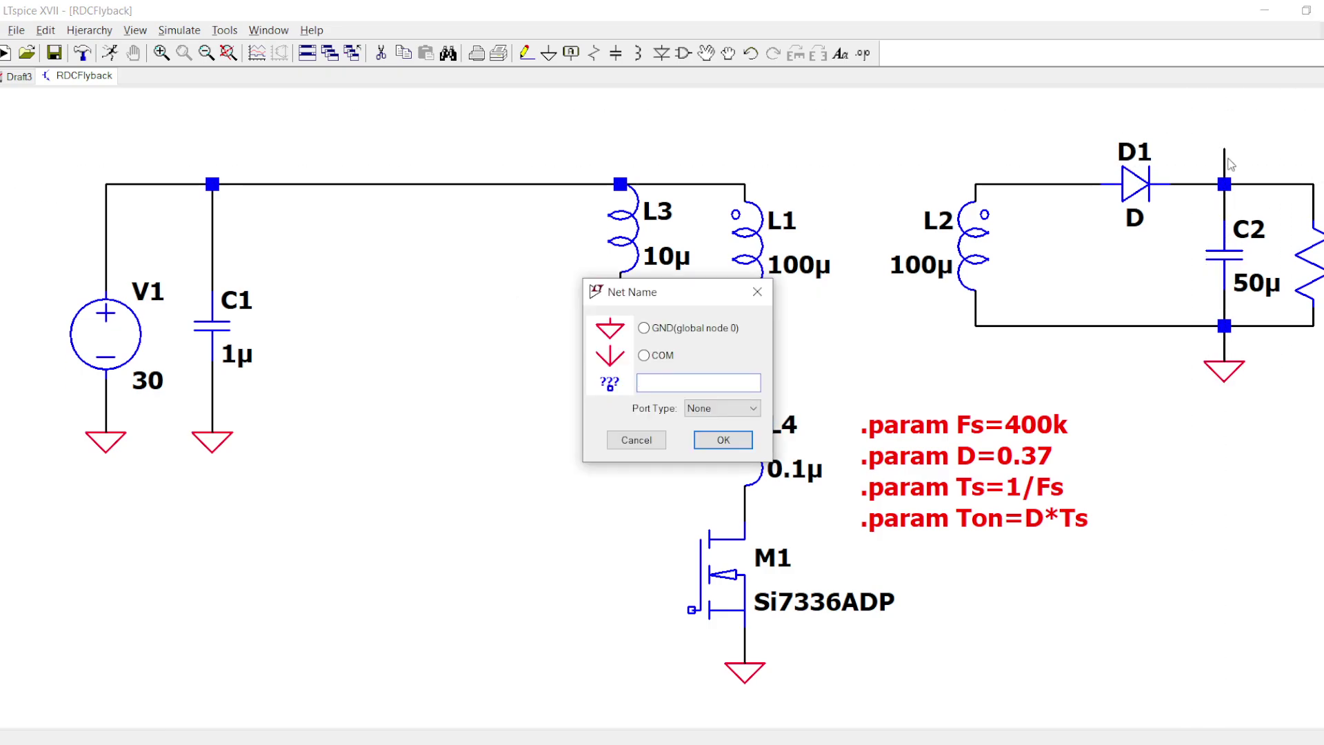
text(t)
key(Return)
click(1224, 148)
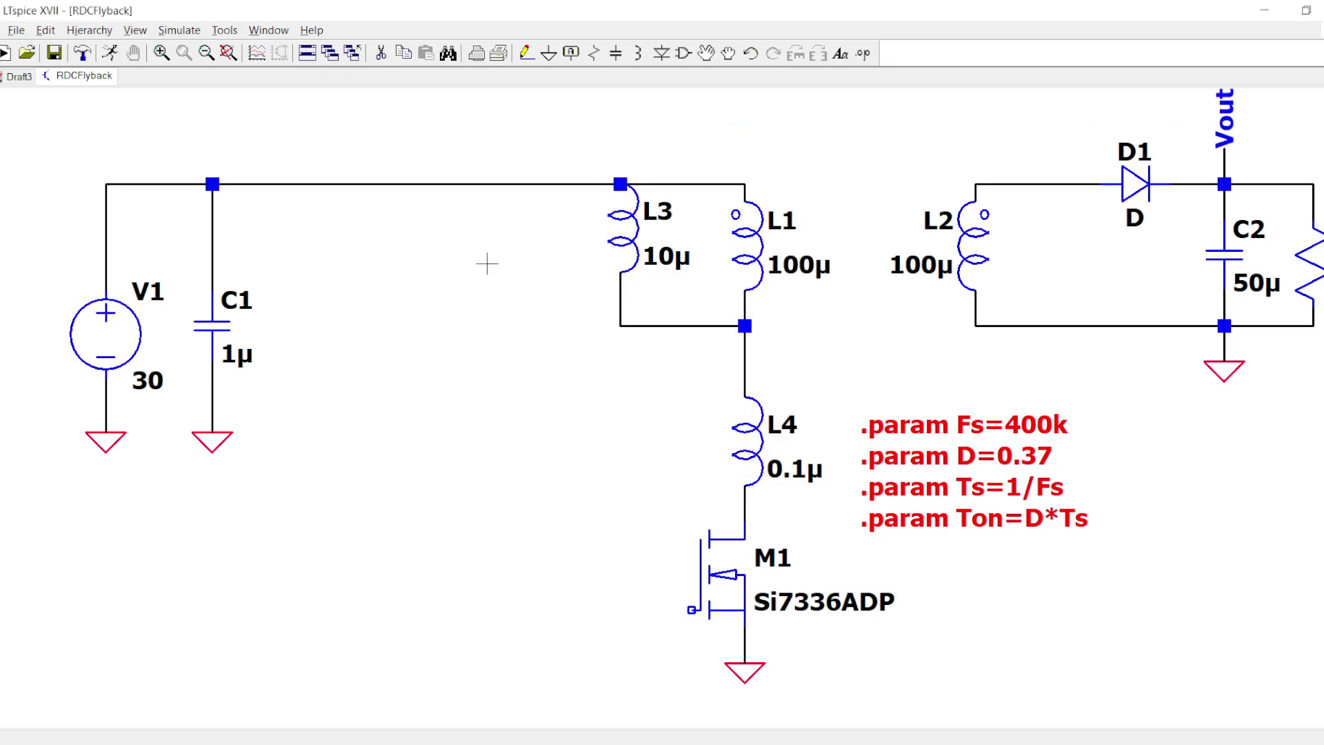
Draw a short wire up from the top of L2 and label the net Vsec.
scroll(619, 255, down, 1)
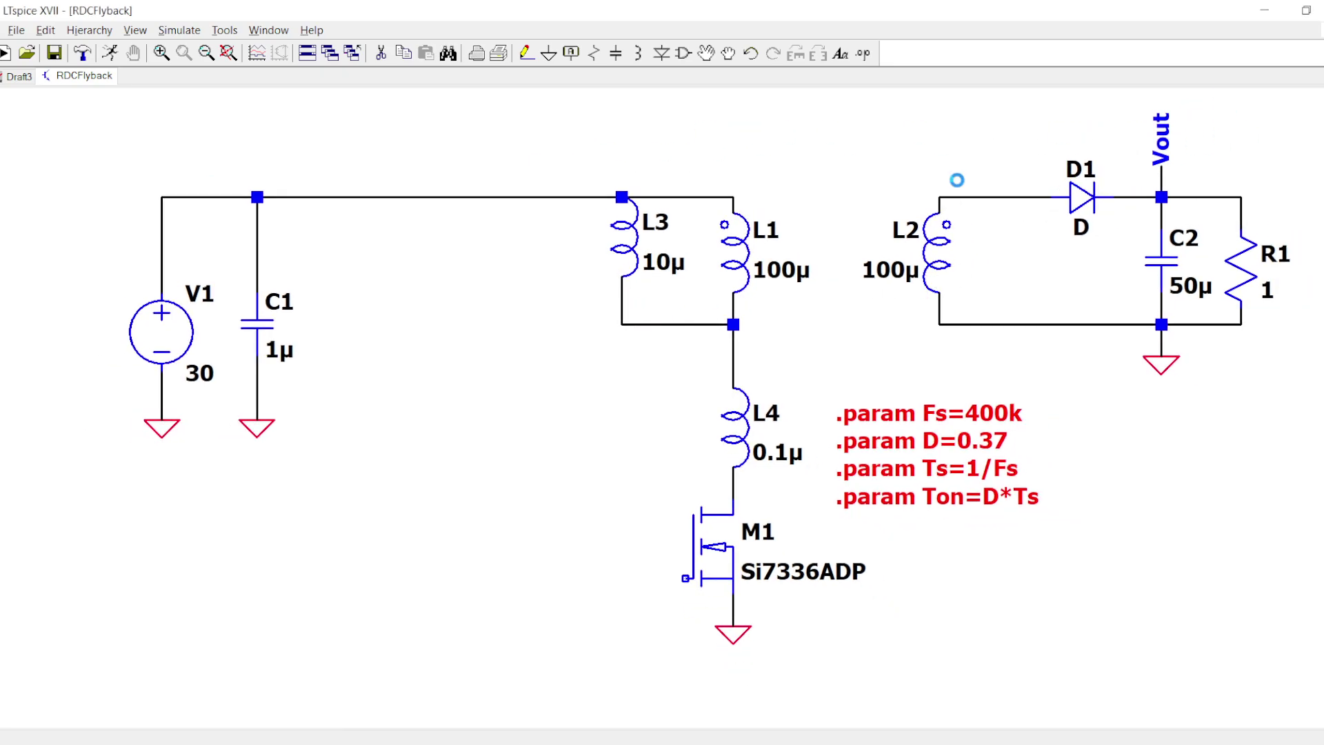
key(F4)
text(Vs)
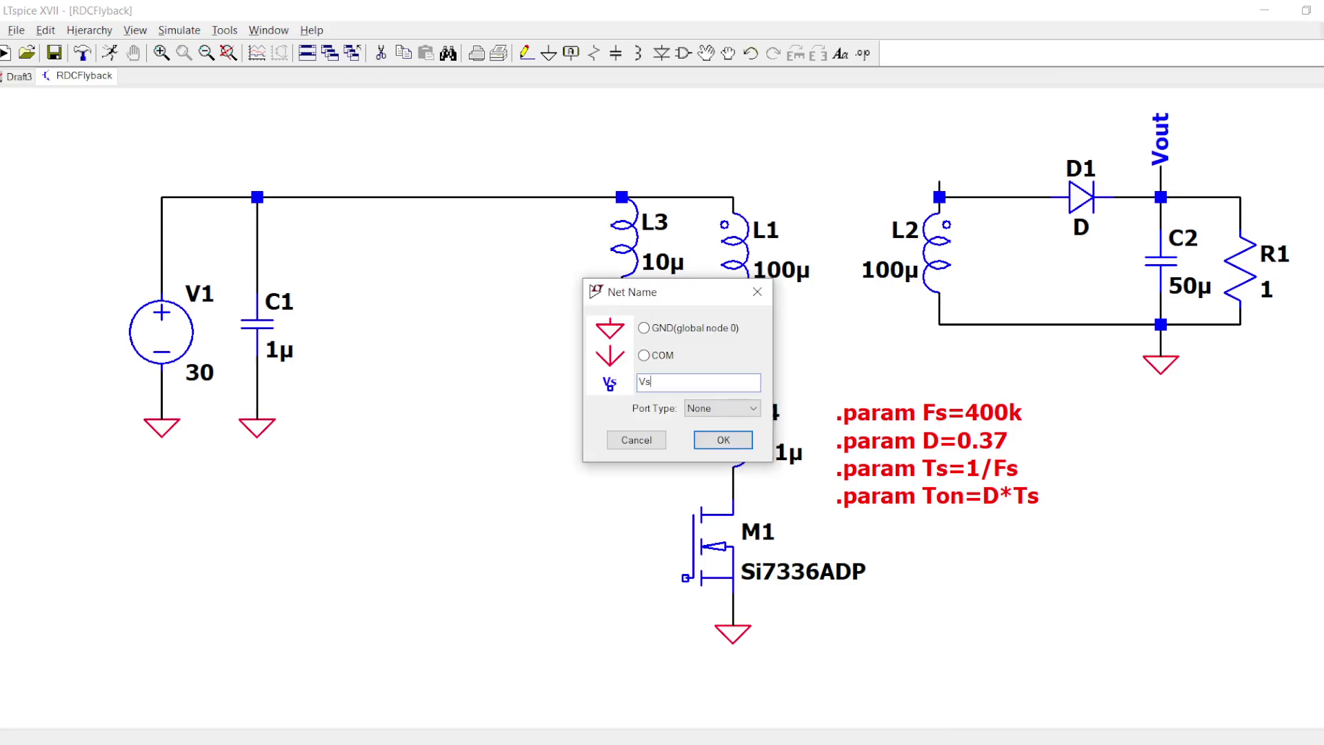
text(ec)
key(Return)
click(940, 181)
key(Escape)
key(F3)
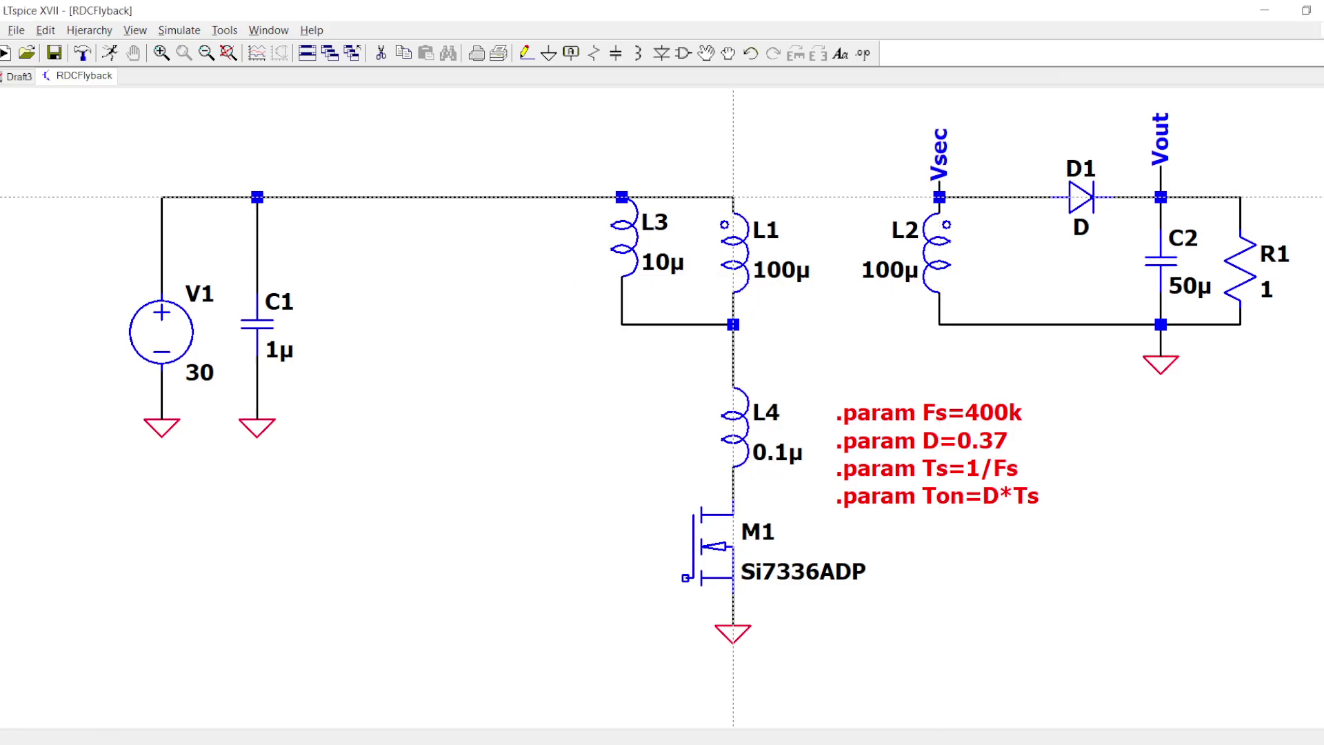
click(733, 197)
key(Escape)
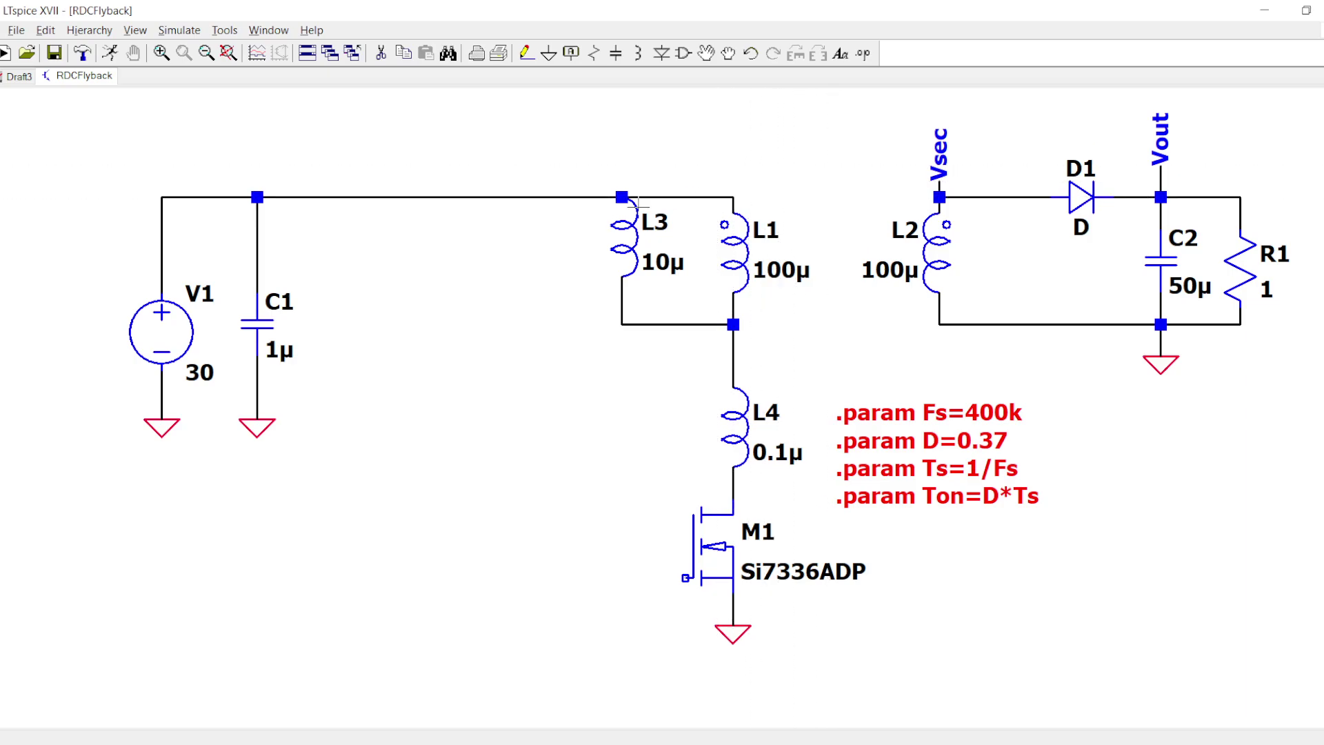
Move L3 slightly down and straighten the supply rail above it so a short vertical wire connects them.
click(624, 248)
click(618, 261)
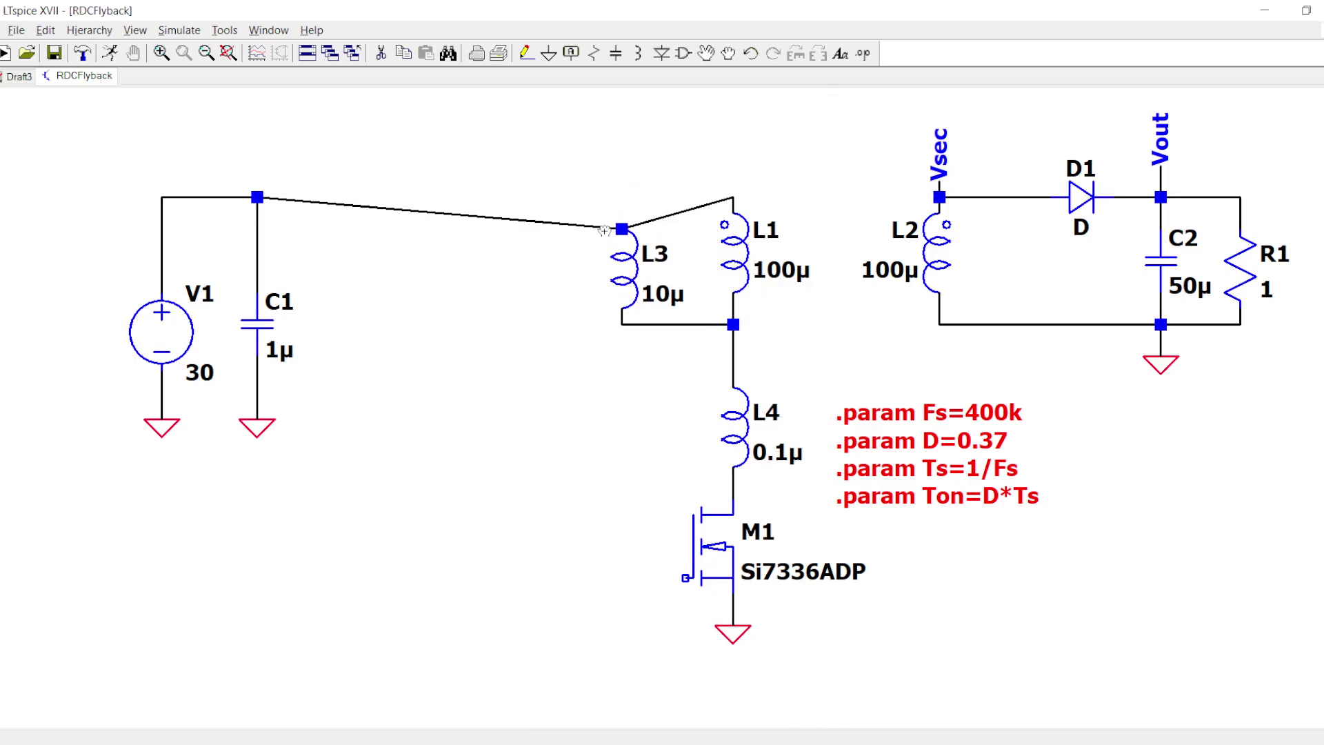
click(604, 229)
click(623, 196)
click(650, 183)
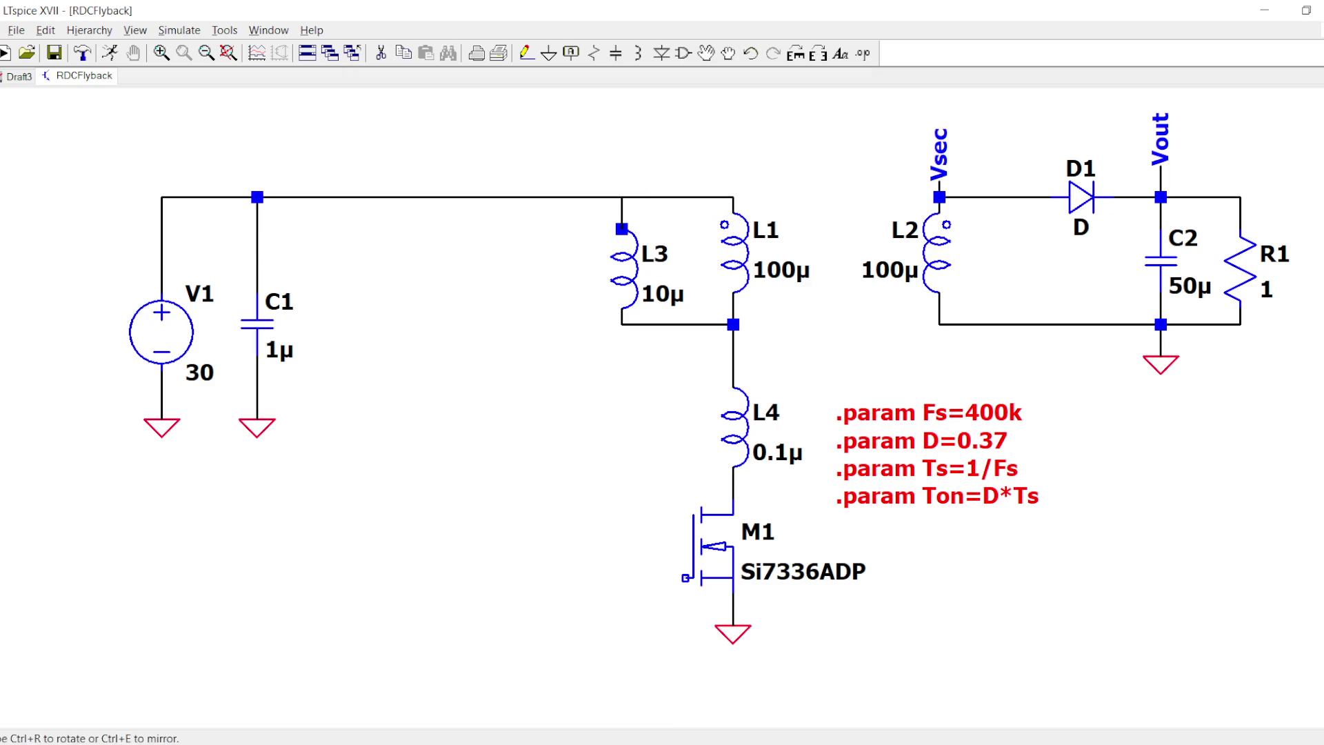
Draw a short wire right from the node between L4 and M1 and label the net vds.
key(F3)
click(733, 482)
click(780, 483)
key(F4)
text(vds)
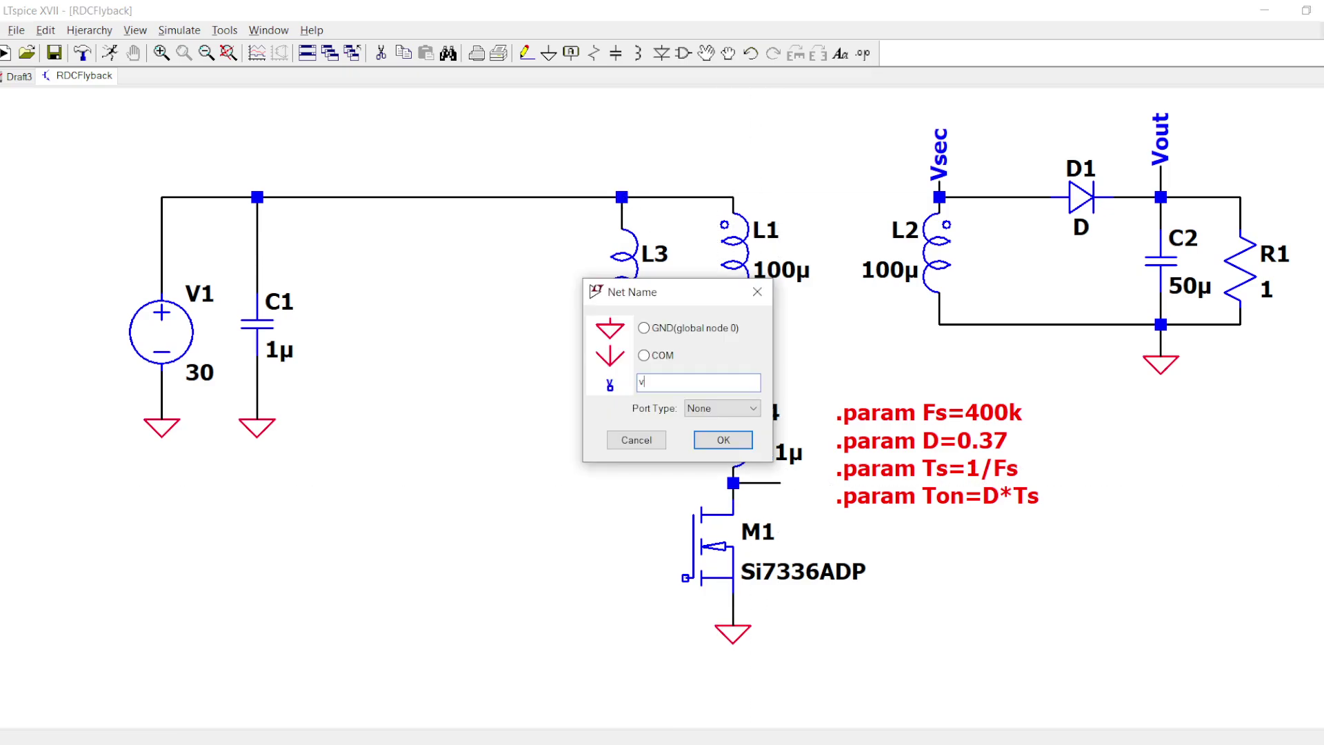
key(Return)
click(780, 484)
Draw a wire left from the gate of M1 and label the net vg.
key(F3)
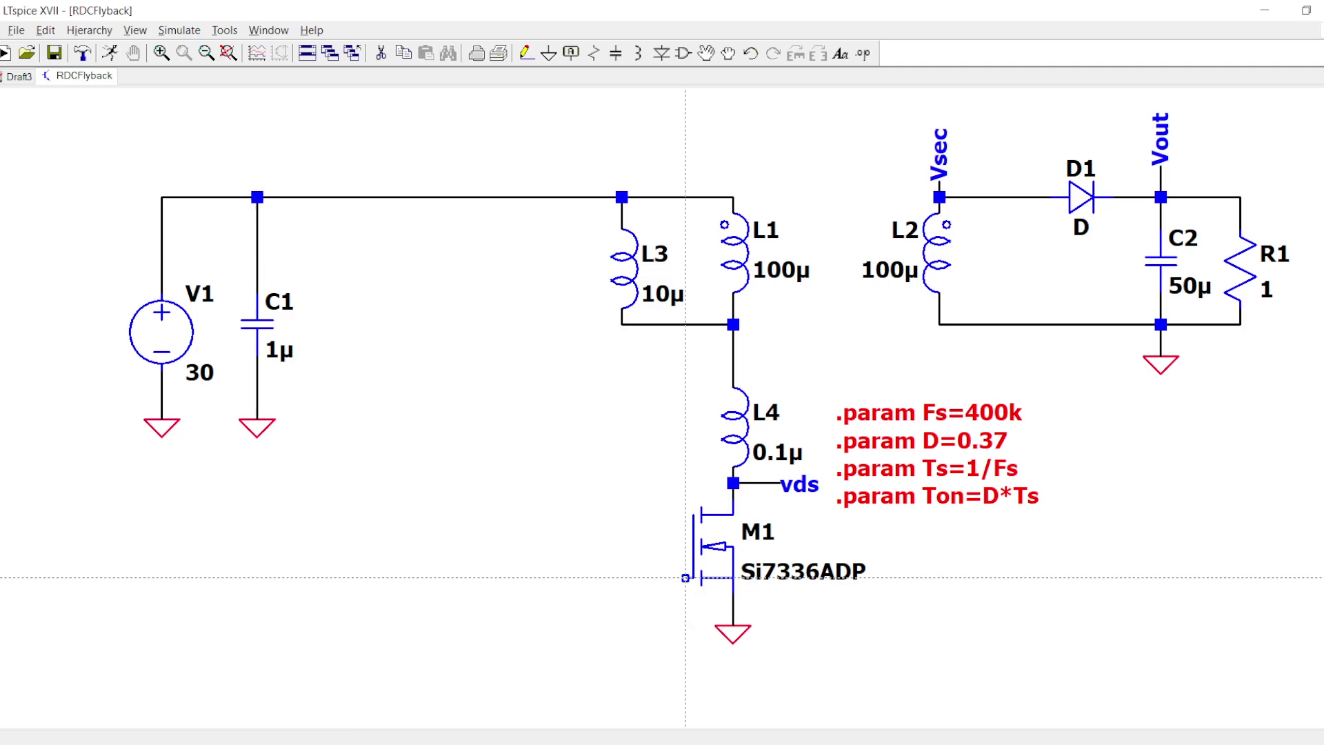
click(685, 578)
click(637, 577)
key(F4)
text(vg)
key(Return)
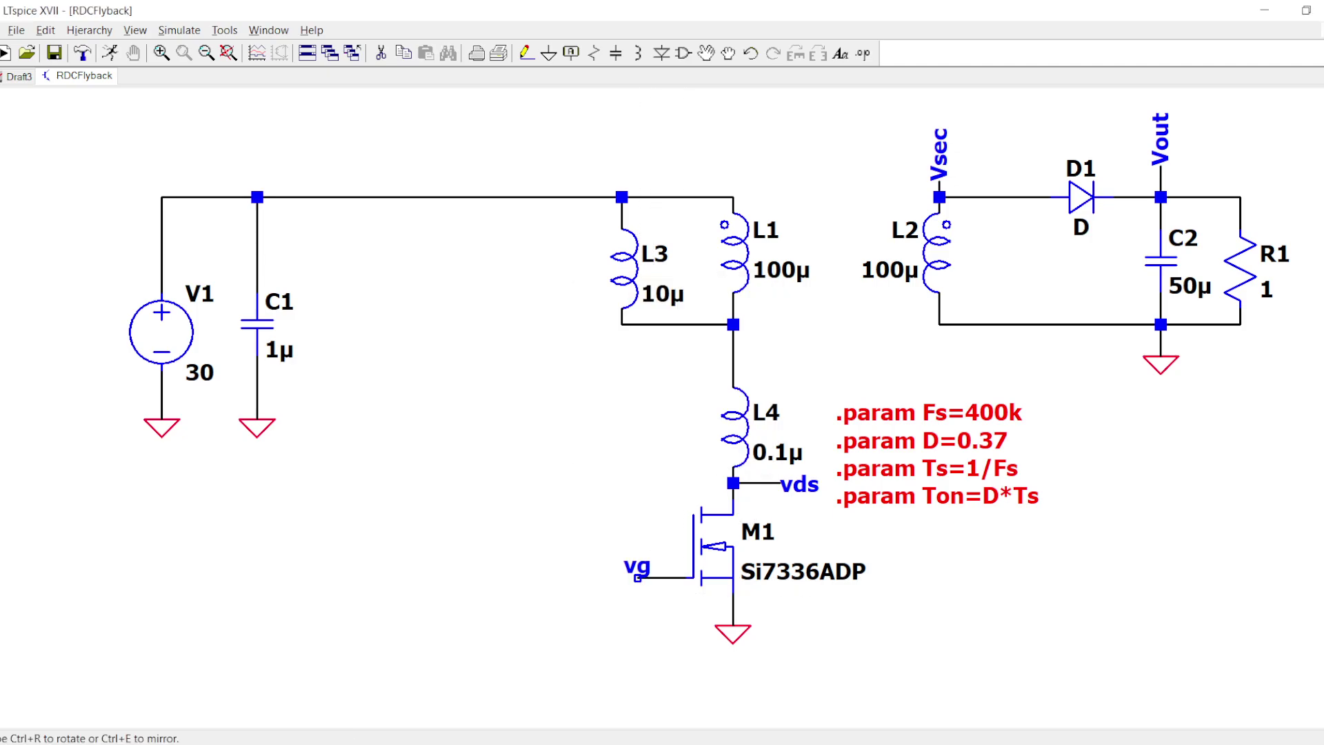
click(637, 577)
Place a voltage source to the lower left of M1 and ground its negative terminal.
key(v)
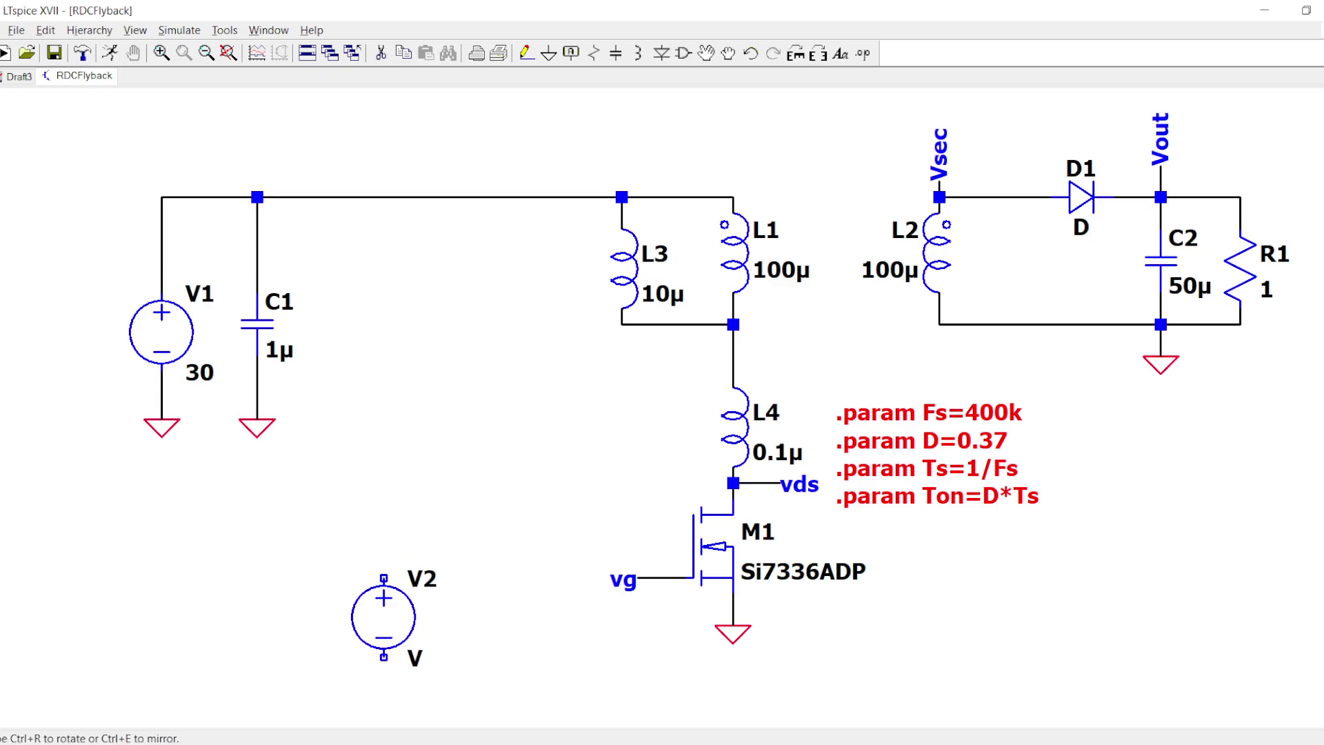
click(384, 616)
key(g)
click(384, 655)
key(Escape)
Configure V2 as a pulse source with 0 V initial, 5 V on, 0 delay, 10n rise and fall, {Ton} on-time and {Ts} period.
right_click(402, 635)
click(777, 412)
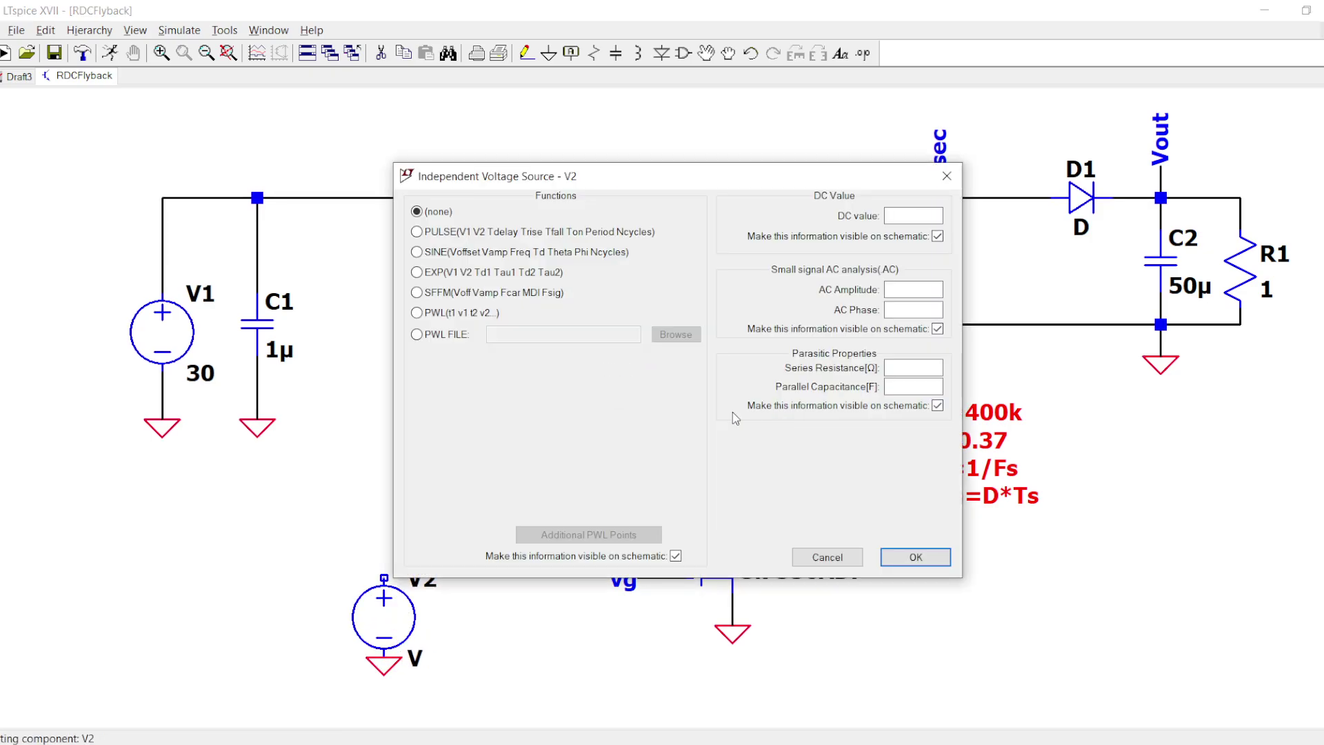
click(464, 231)
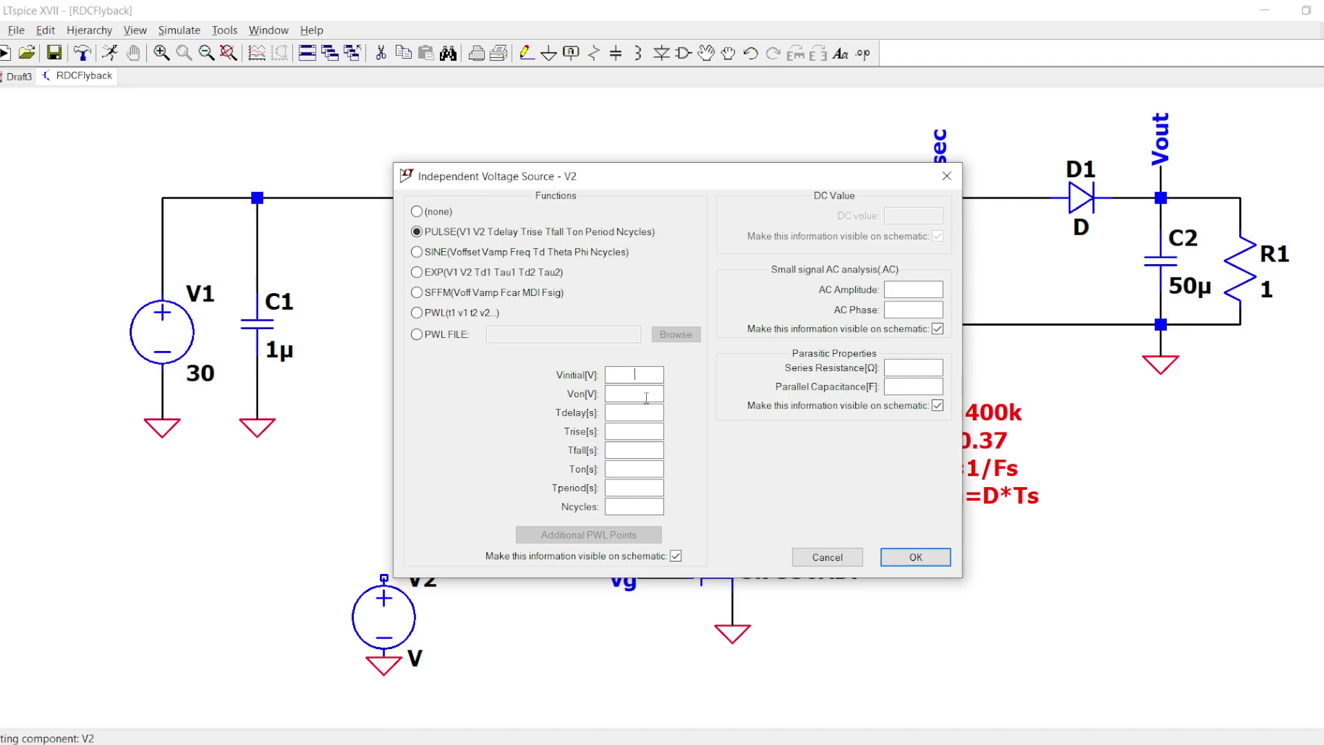
text(0)
key(Tab)
key(ctrl+a)
click(648, 488)
key(Return)
Wire V2's positive terminal to the gate net vg and insert a horizontal resistor in that wire.
key(F3)
click(637, 577)
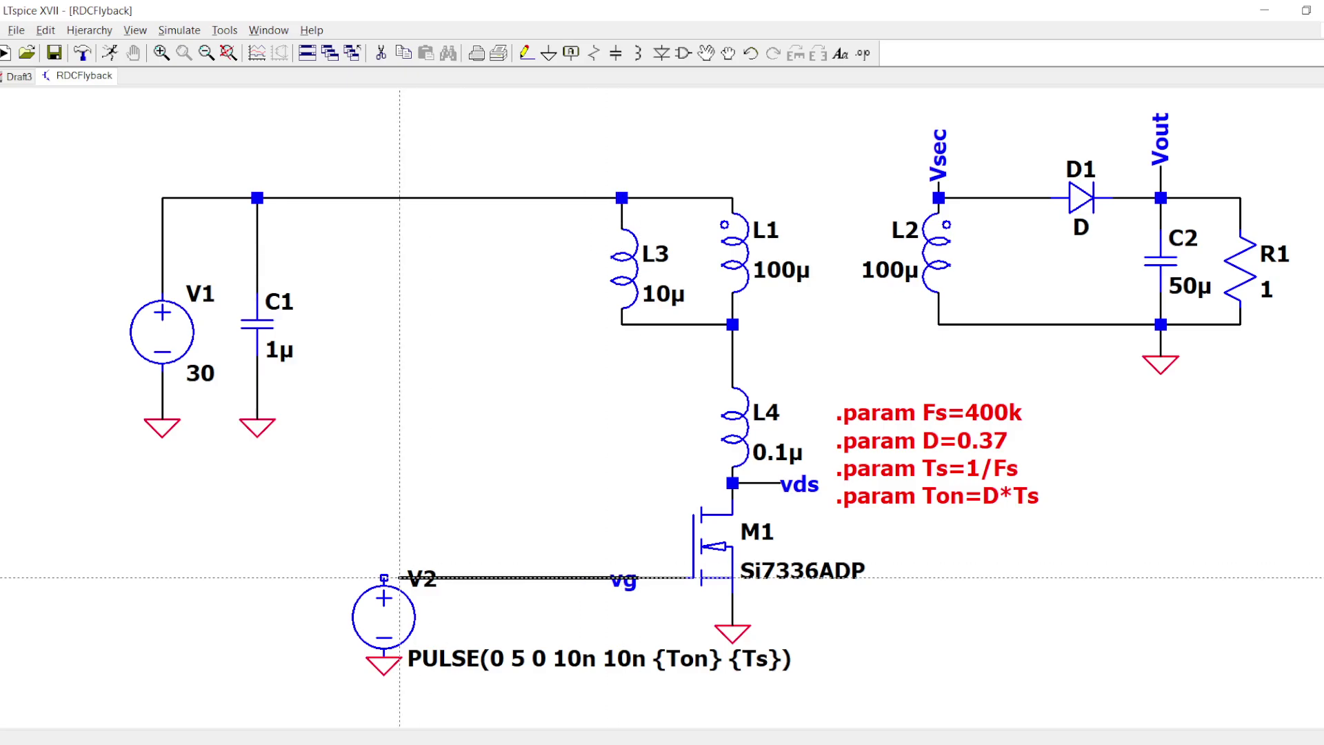
click(384, 578)
key(Escape)
key(r)
key(ctrl+r)
click(518, 578)
key(Escape)
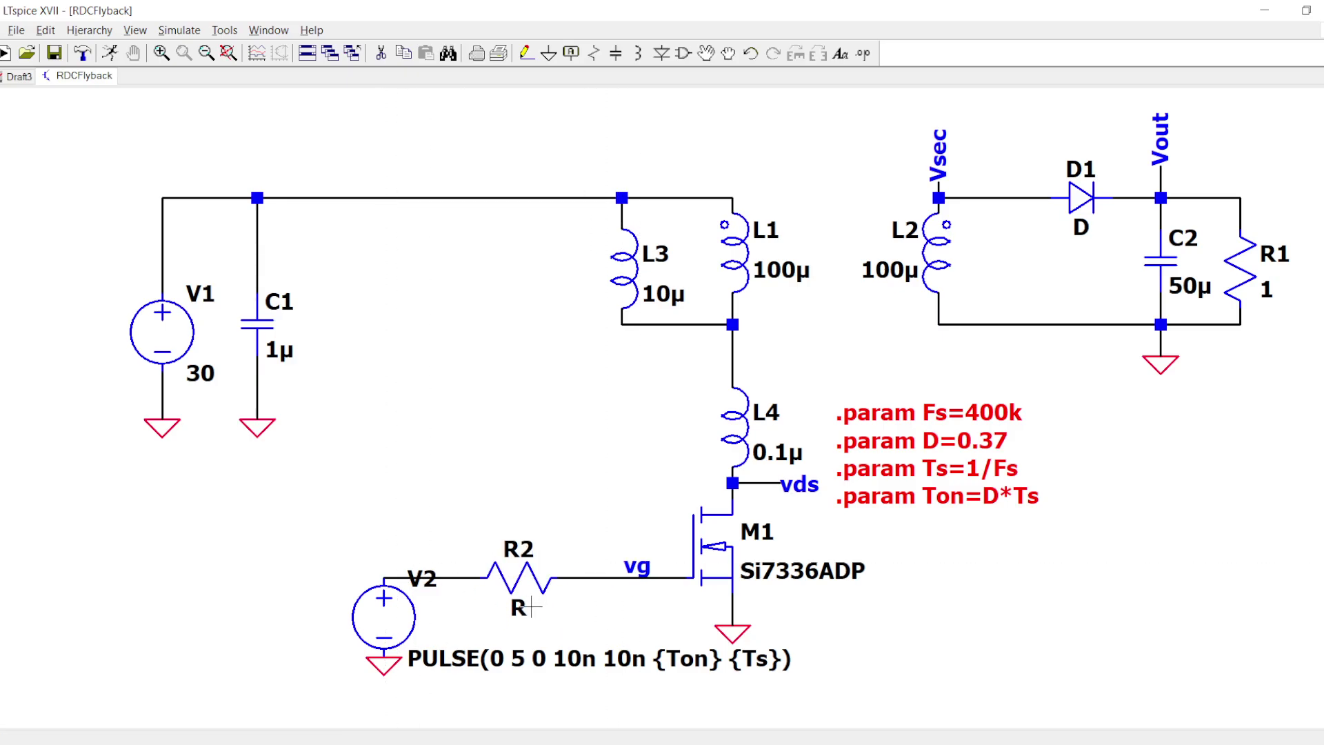
Set the value of gate resistor R2 to 1.
key(Escape)
right_click(517, 607)
text(1)
key(Return)
Delete the wires above and below L4 and move L4 out of the drain path to the free area above R2.
scroll(849, 297, down, 1)
scroll(889, 301, up, 1)
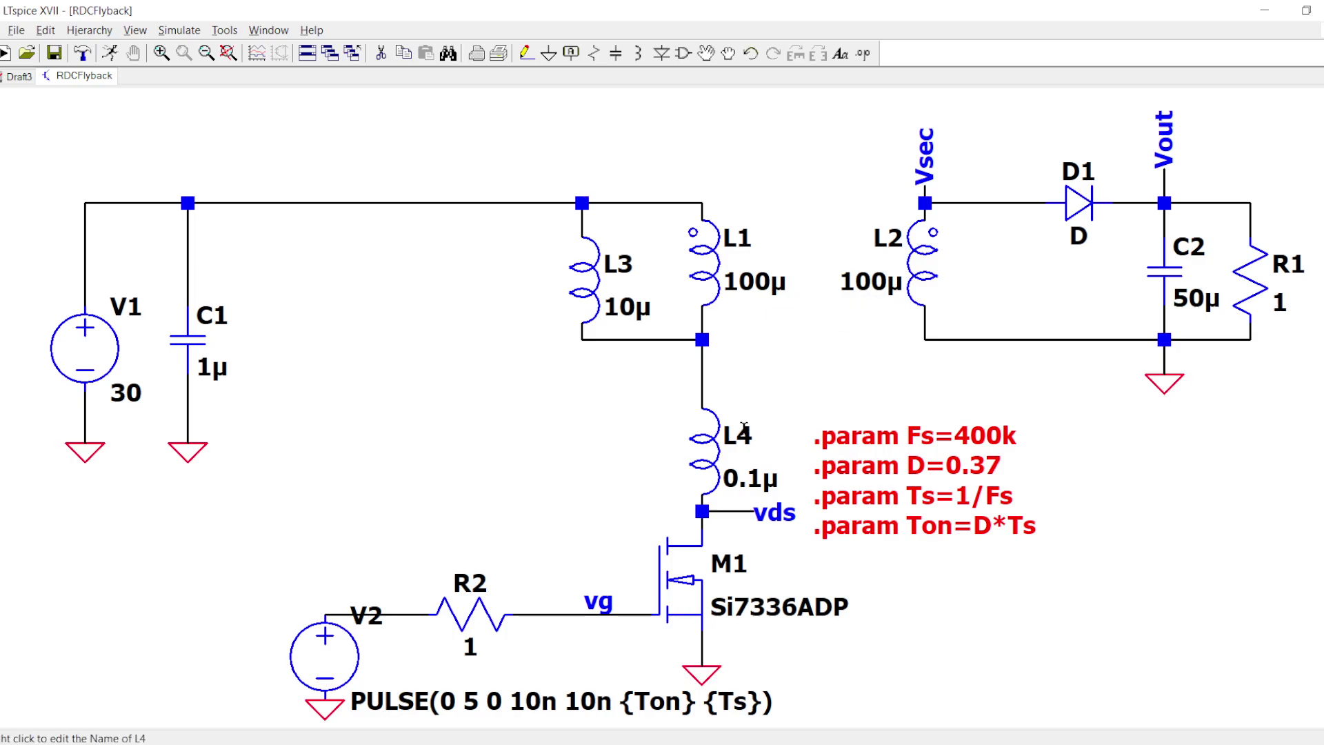
key(F8)
click(711, 451)
click(711, 433)
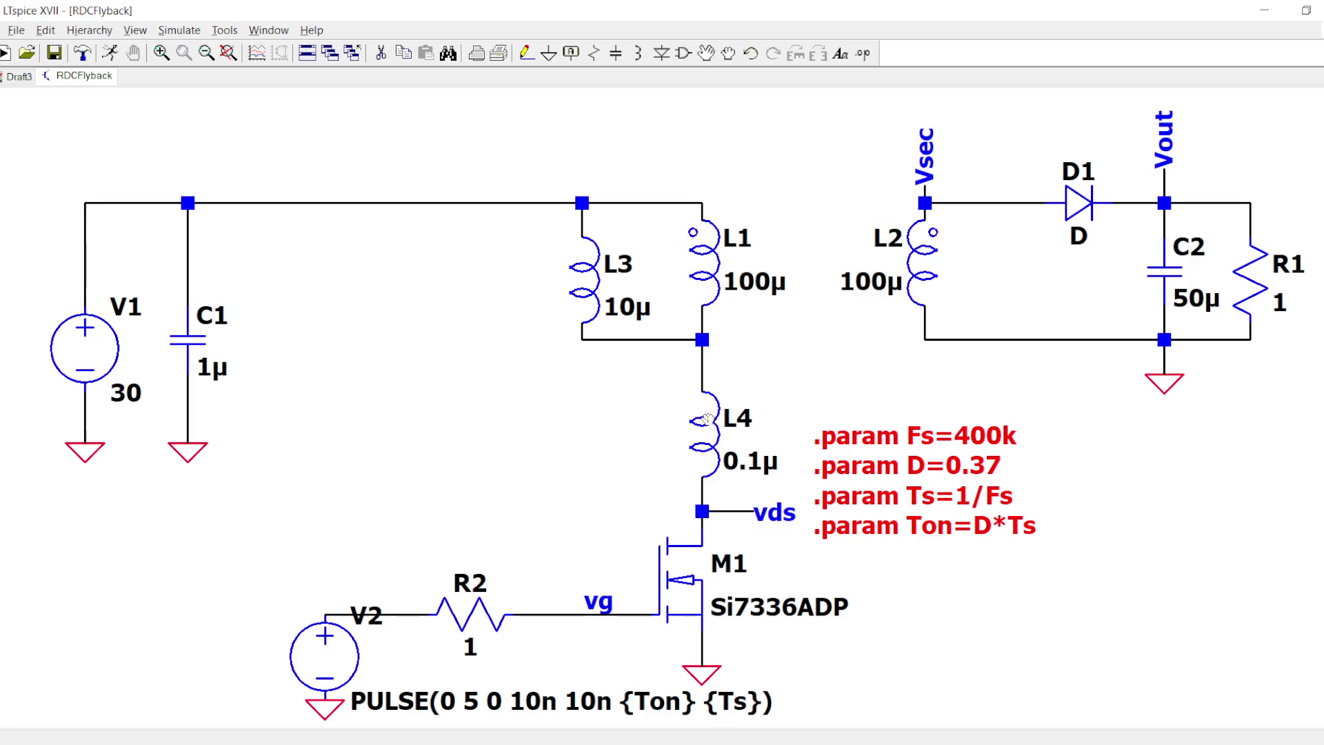
key(Delete)
click(701, 366)
click(702, 493)
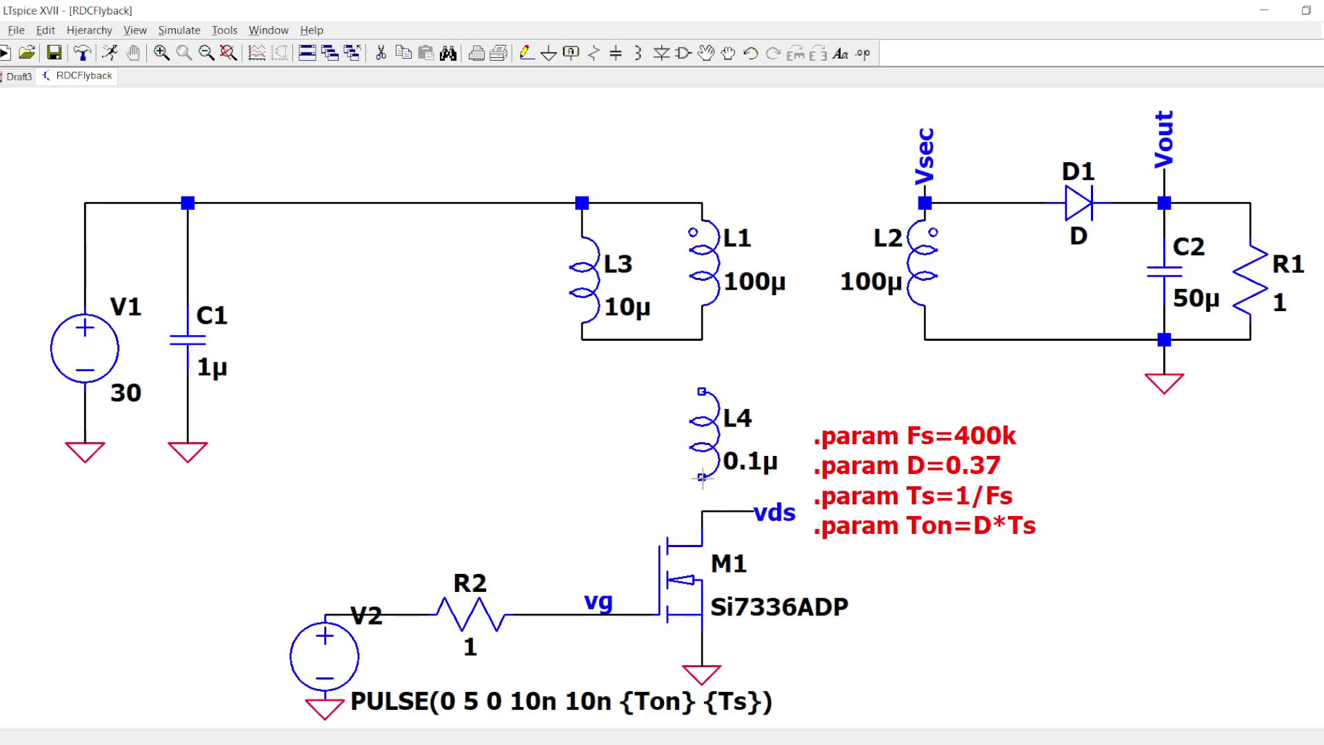
drag(708, 457, 451, 474)
Wire the vds node directly to the junction of L3 and L1.
key(F3)
click(702, 511)
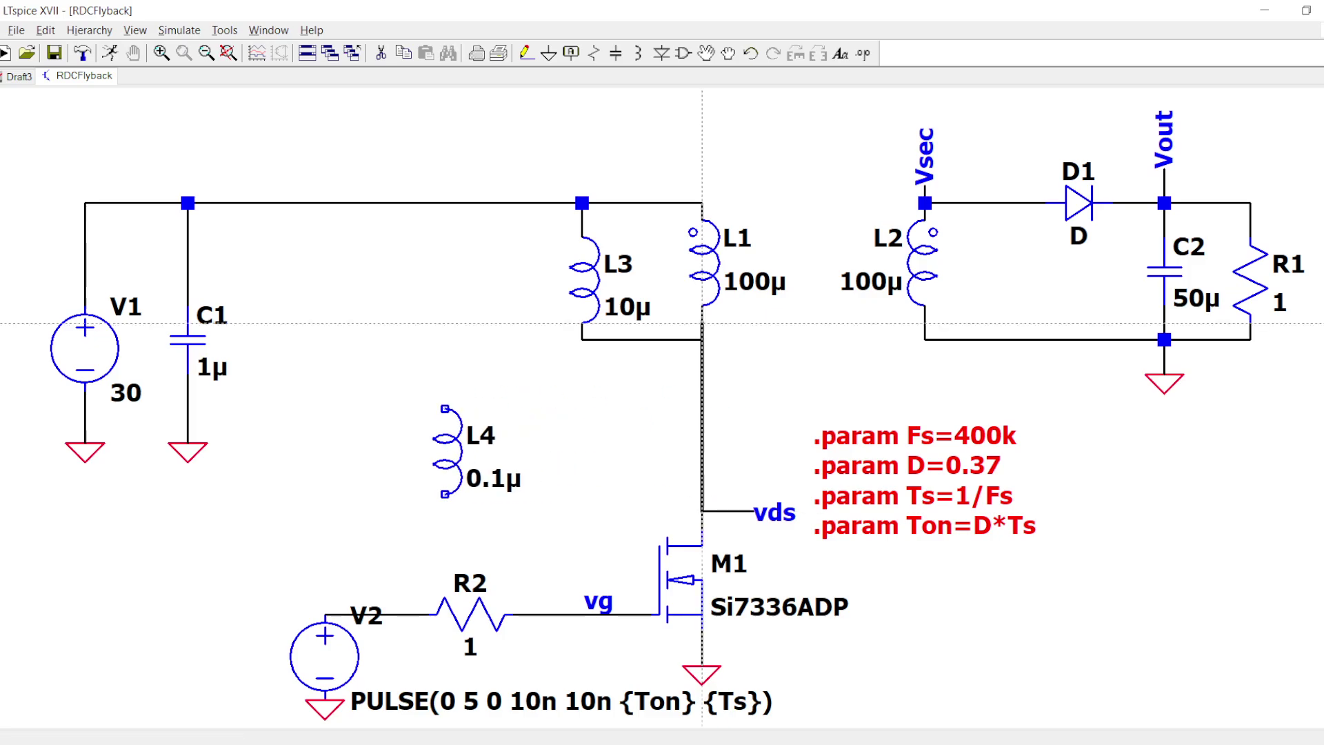
click(702, 340)
key(Escape)
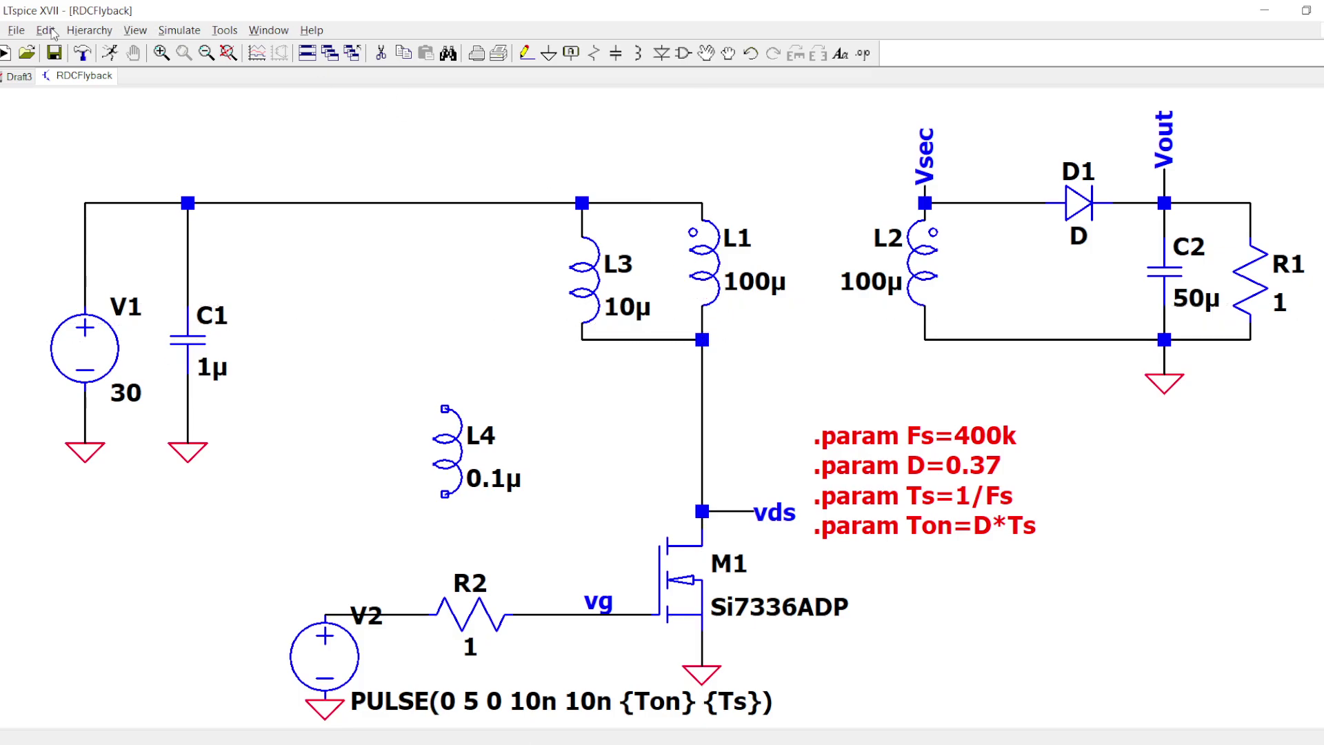
Ground both terminals of the detached inductor L4.
key(g)
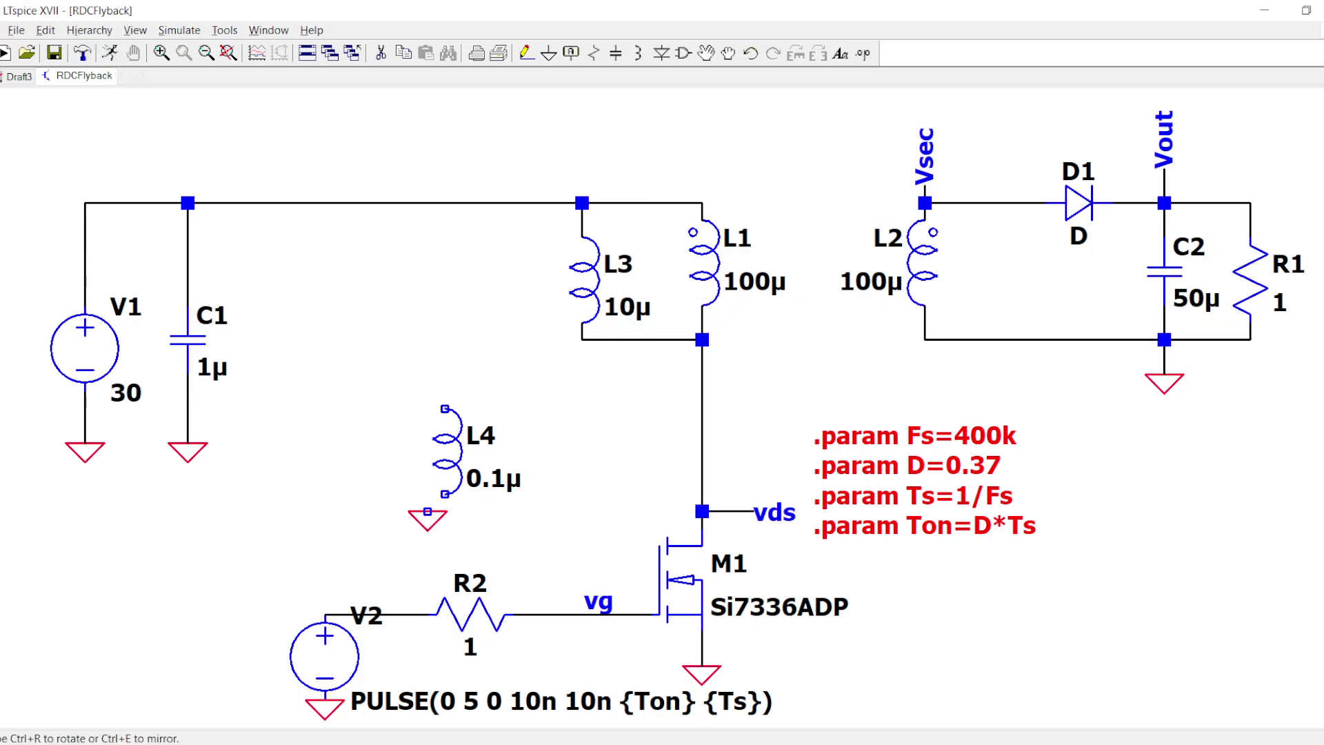
click(445, 495)
key(g)
click(445, 409)
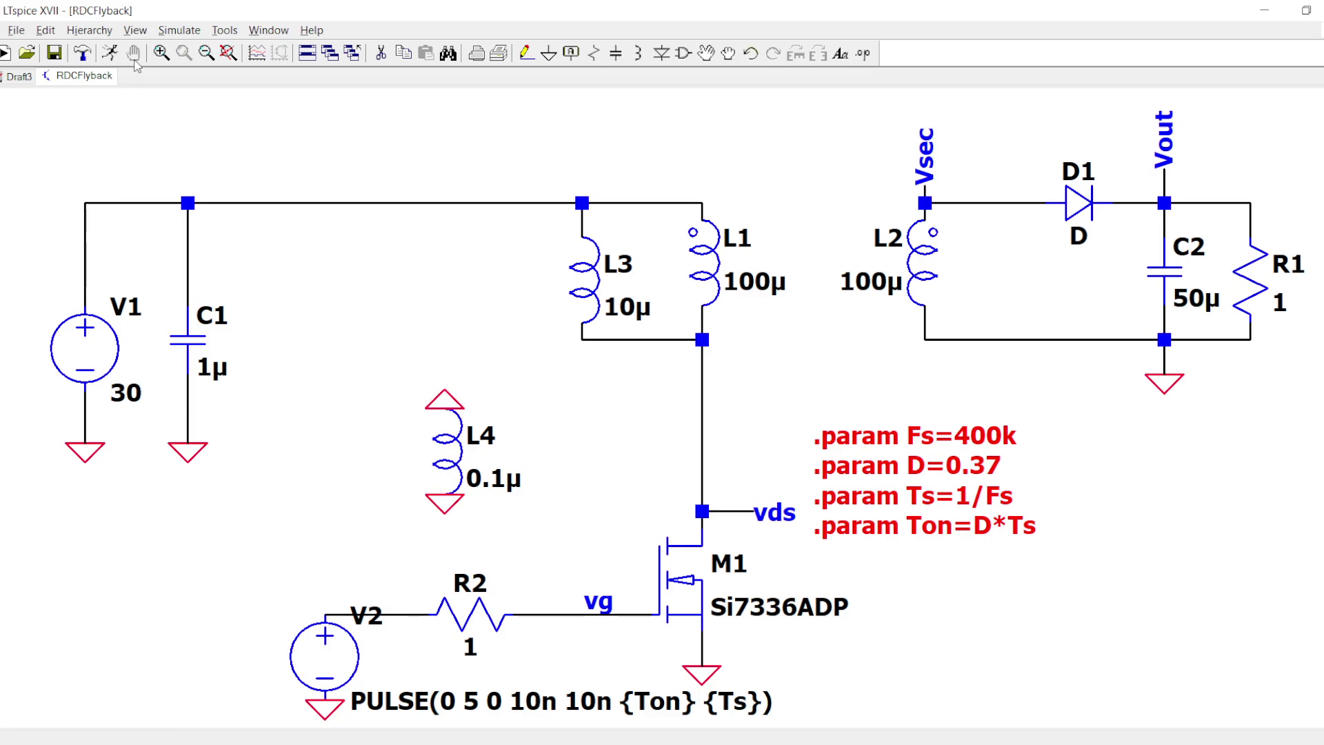
Run a transient simulation with a stop time of 1m.
click(111, 53)
text(1m)
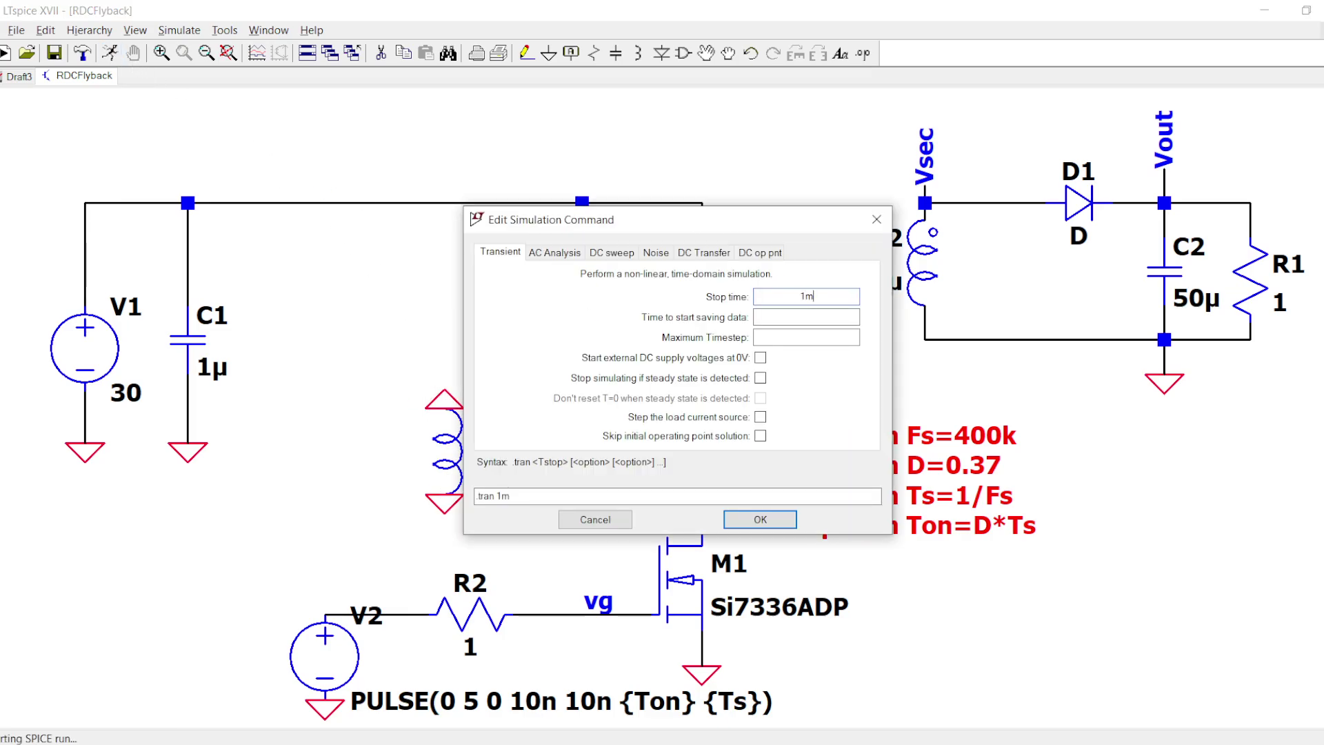
key(Return)
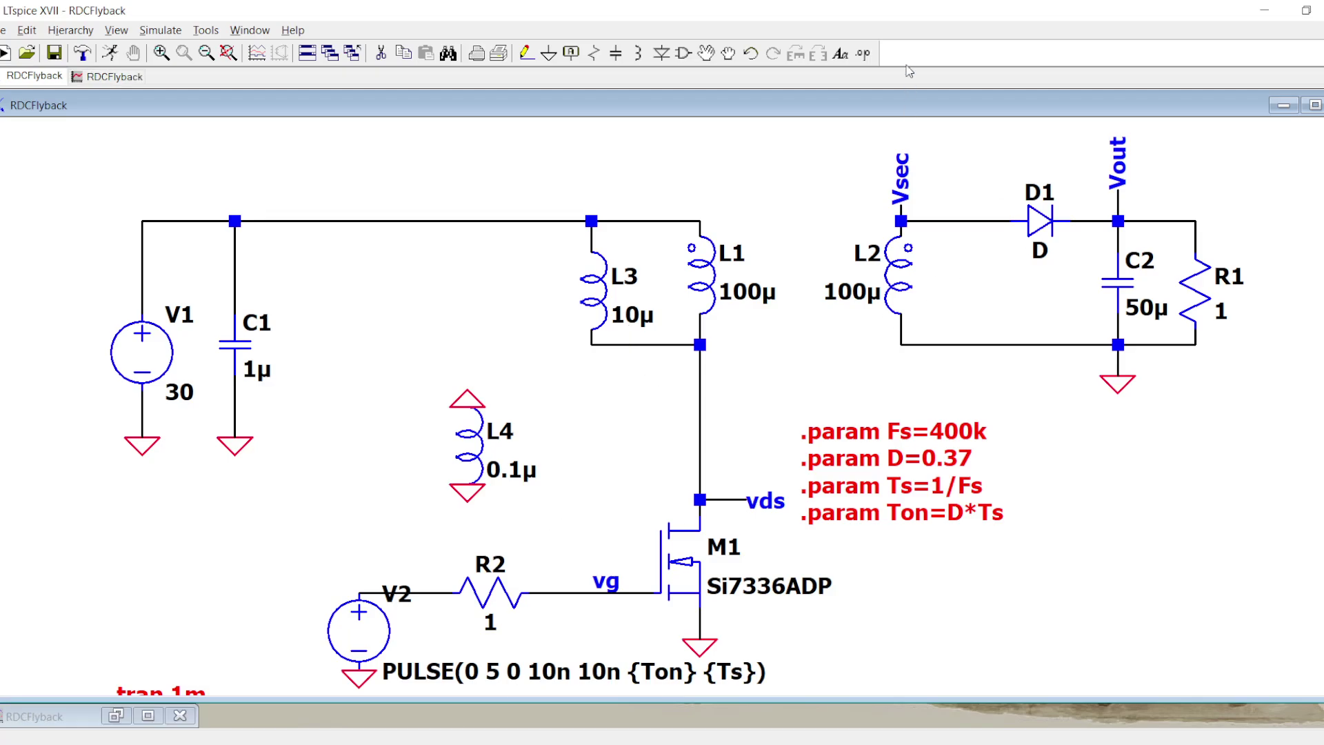
Restore the waveform window and tile it vertically beside the schematic.
right_click(906, 56)
click(938, 80)
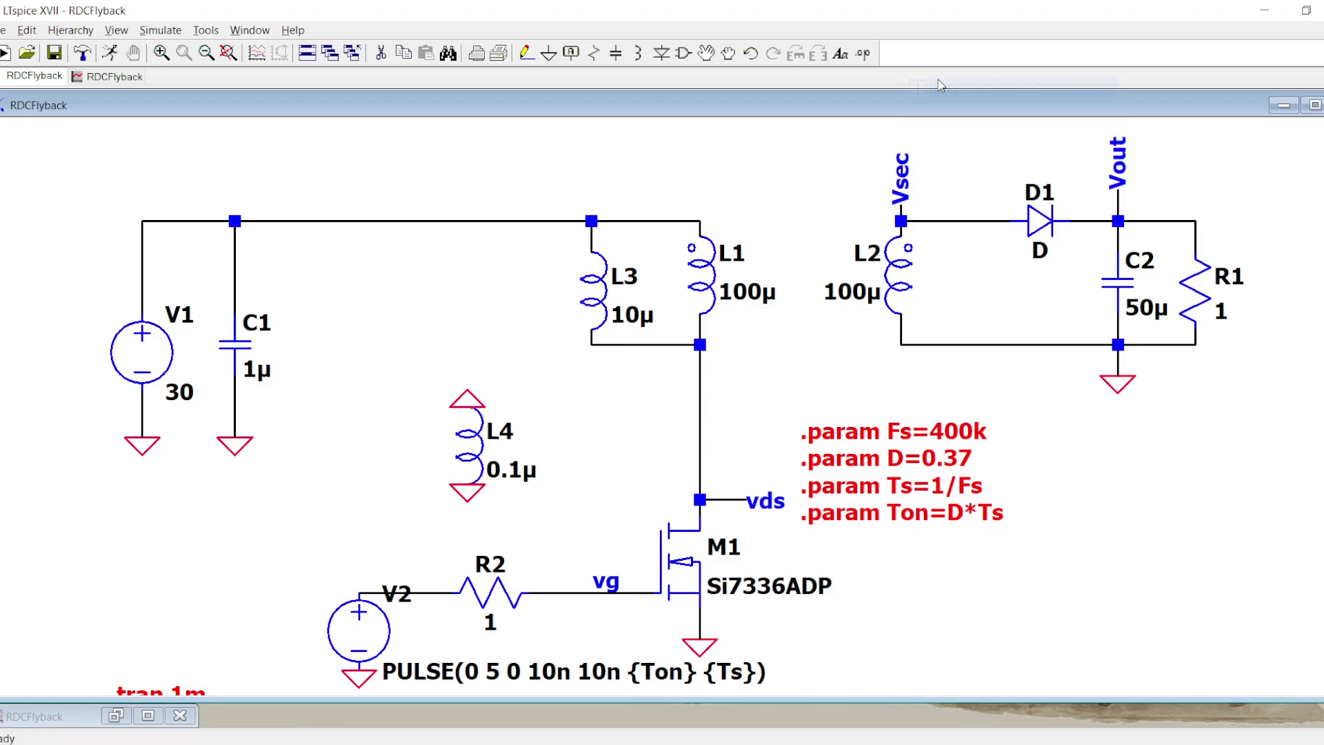
click(155, 716)
right_click(984, 47)
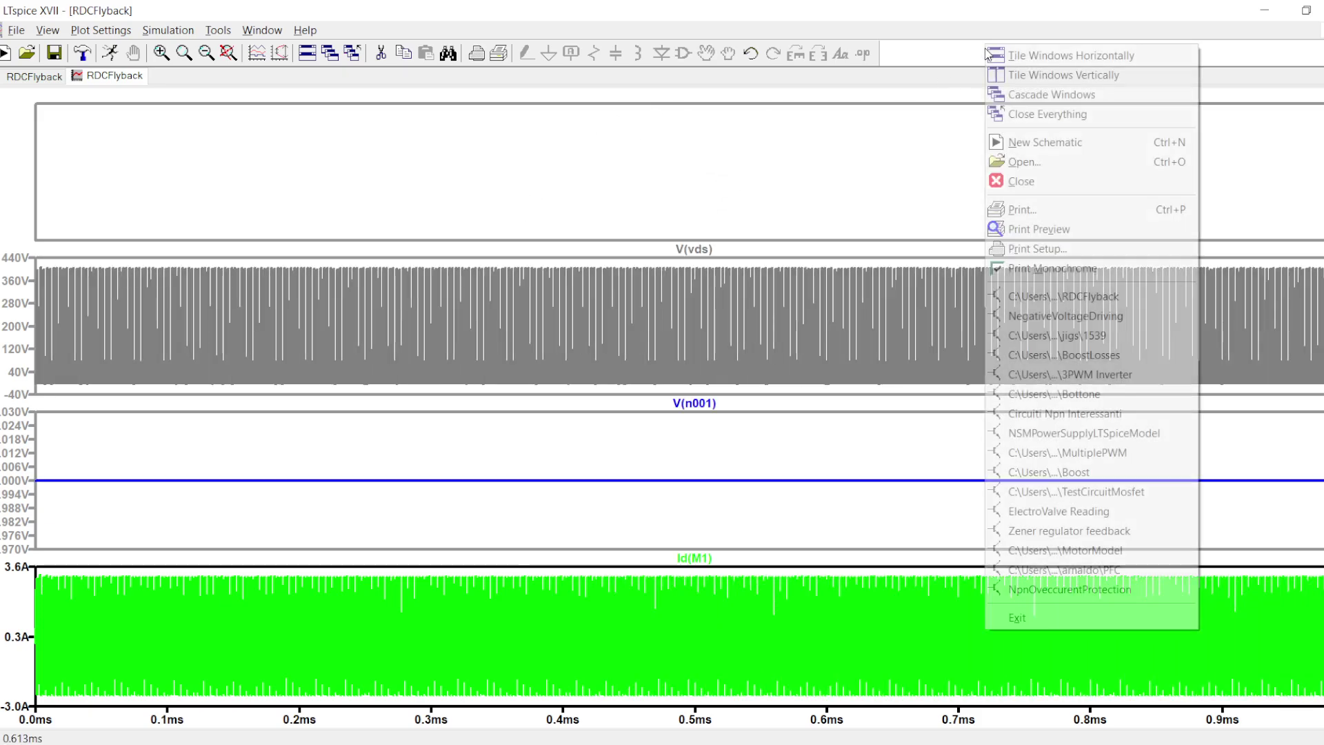
click(1019, 75)
Delete the Id(M1), V(vds) and empty plot panes, leaving only the V(n001) pane.
right_click(440, 596)
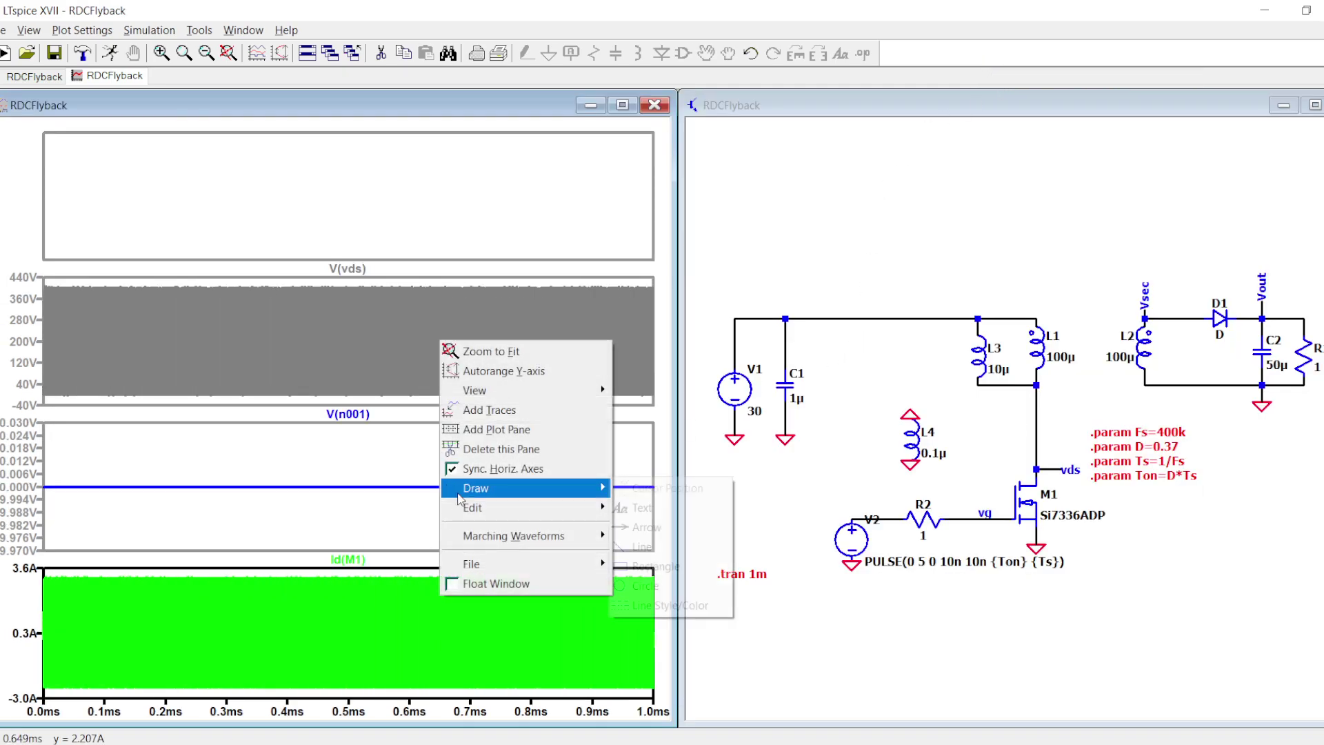
click(502, 449)
right_click(393, 453)
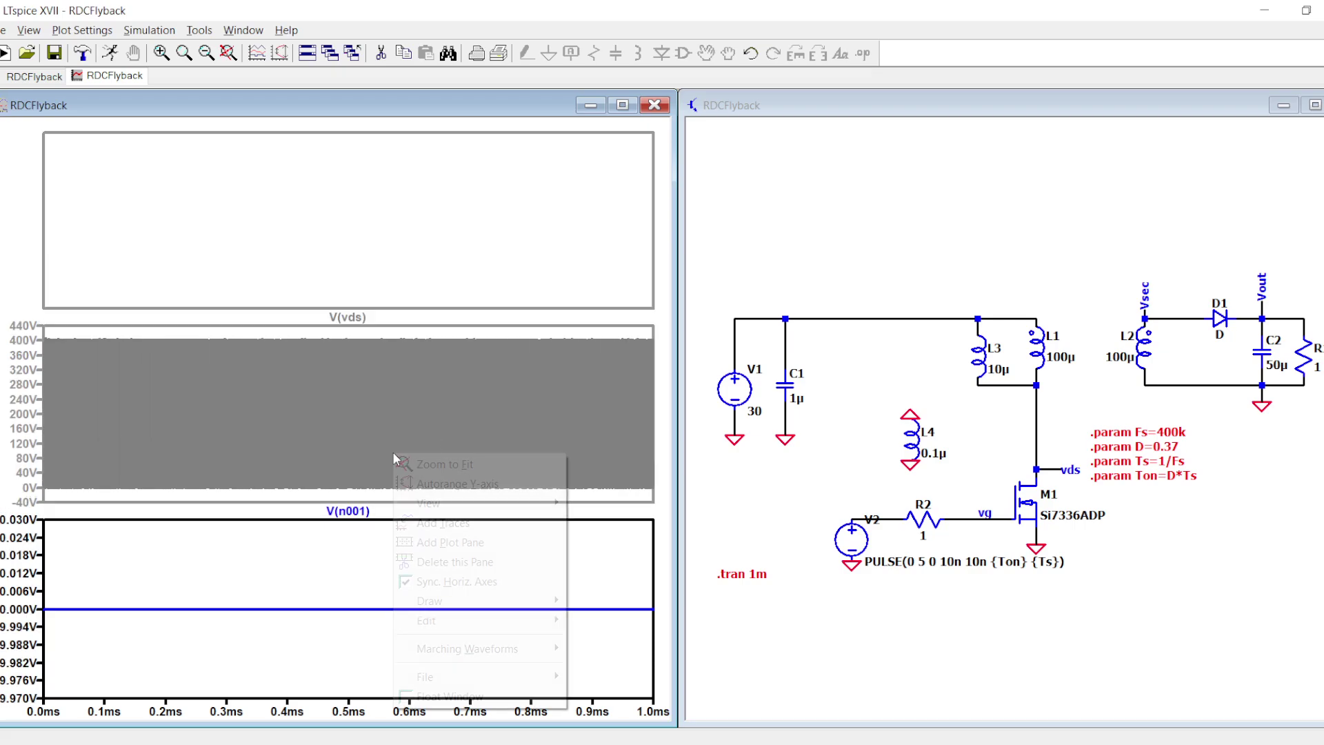
click(451, 562)
right_click(386, 334)
click(466, 443)
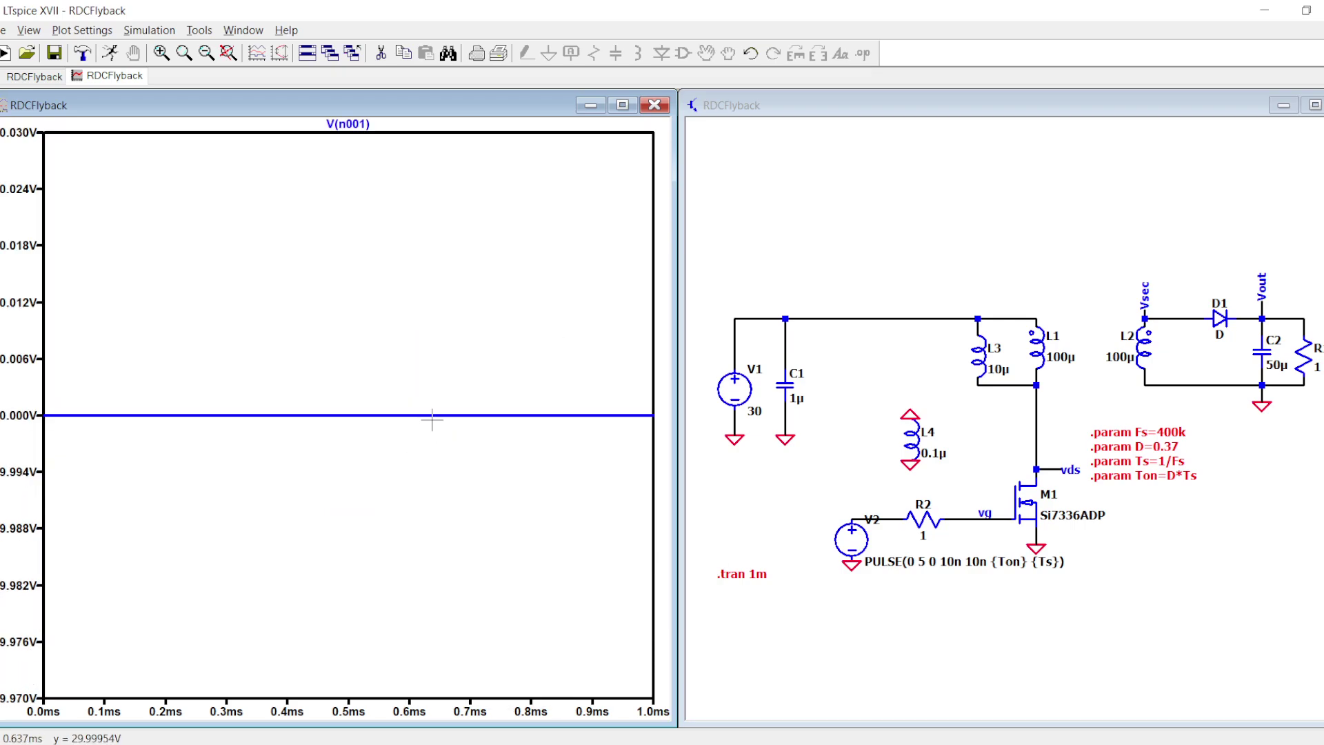
Plot only the Vout voltage in the remaining pane.
scroll(1002, 459, up, 1)
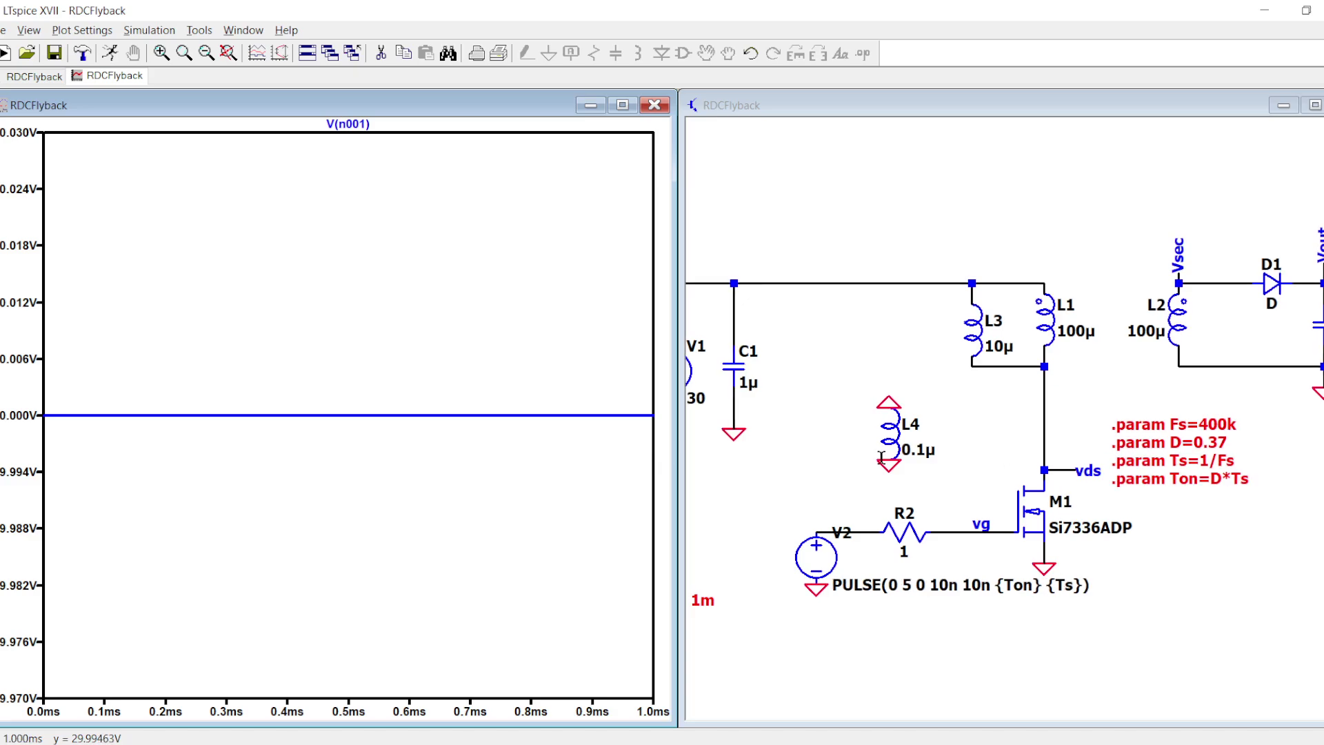
scroll(1062, 422, down, 1)
drag(1191, 398, 1002, 402)
double_click(1114, 297)
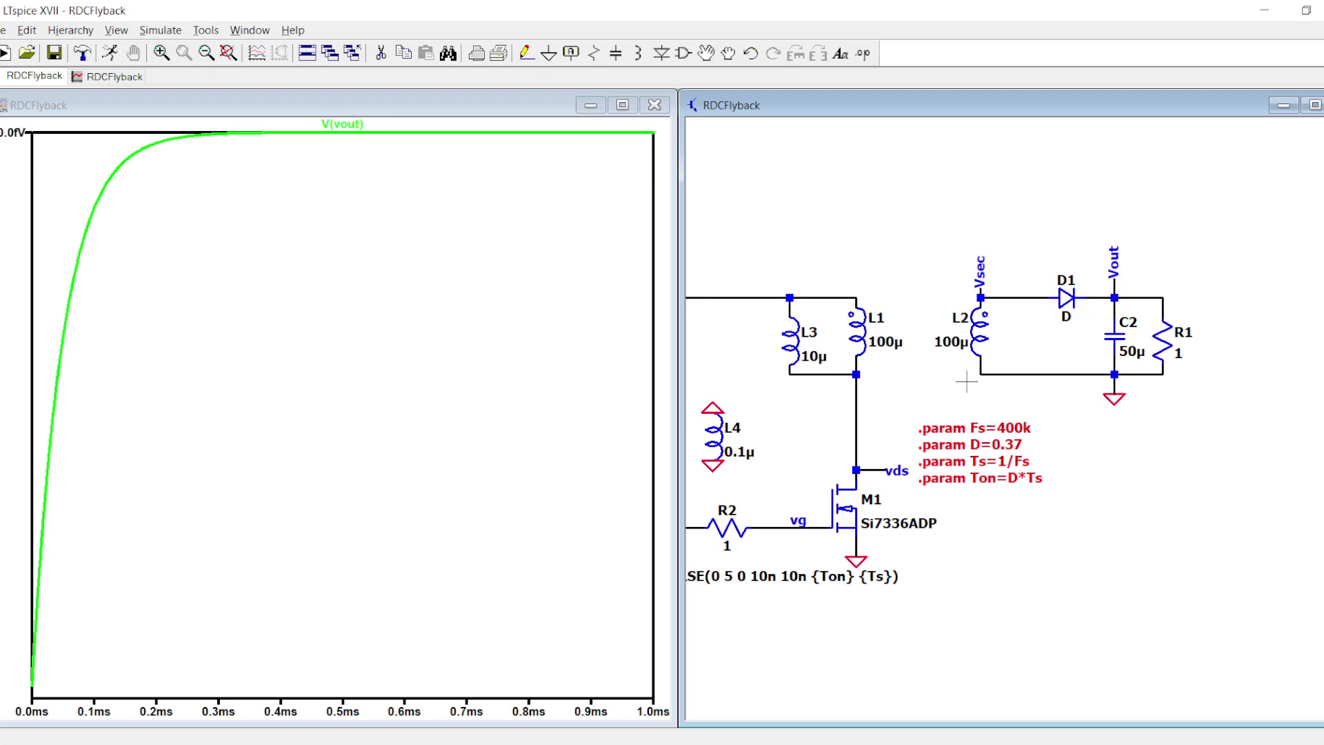
Add the SPICE directive K L1 L2 1 below L2 to couple the windings, and rerun the simulation.
key(s)
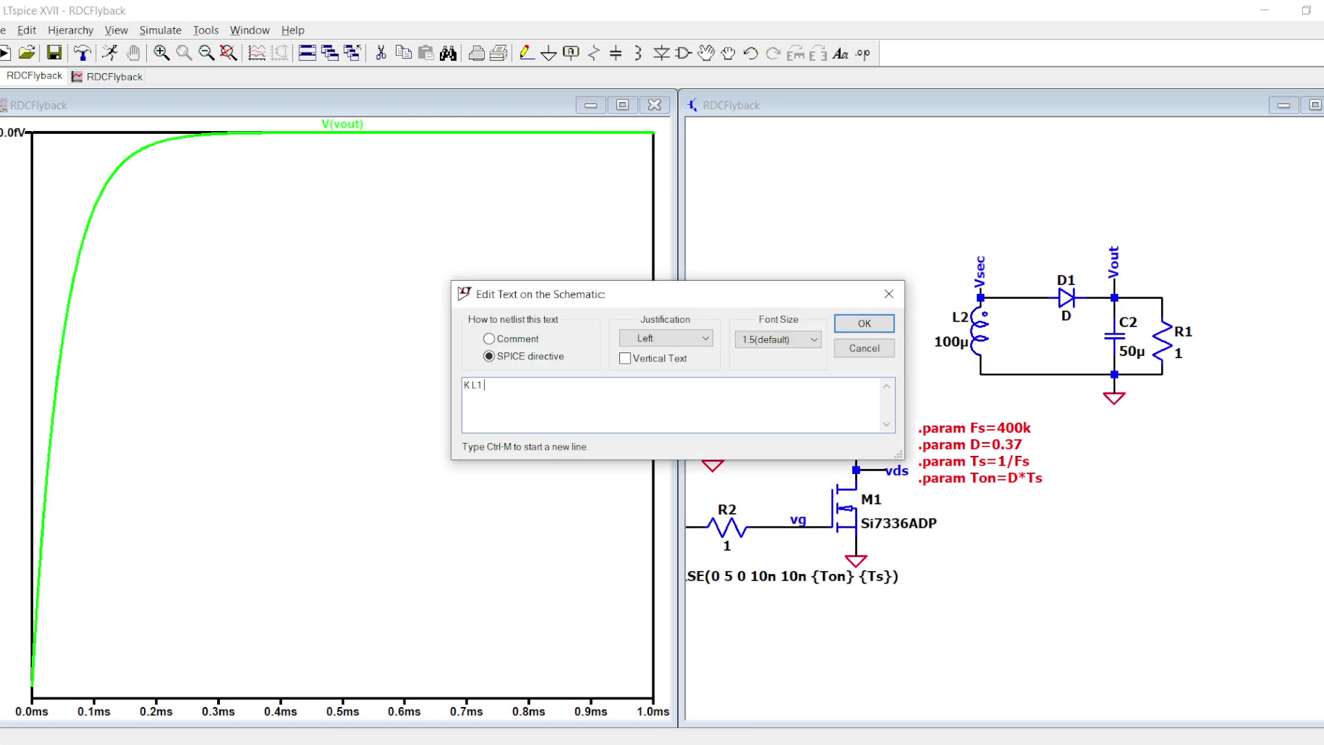
text(K L1 L2 1)
key(Return)
click(927, 394)
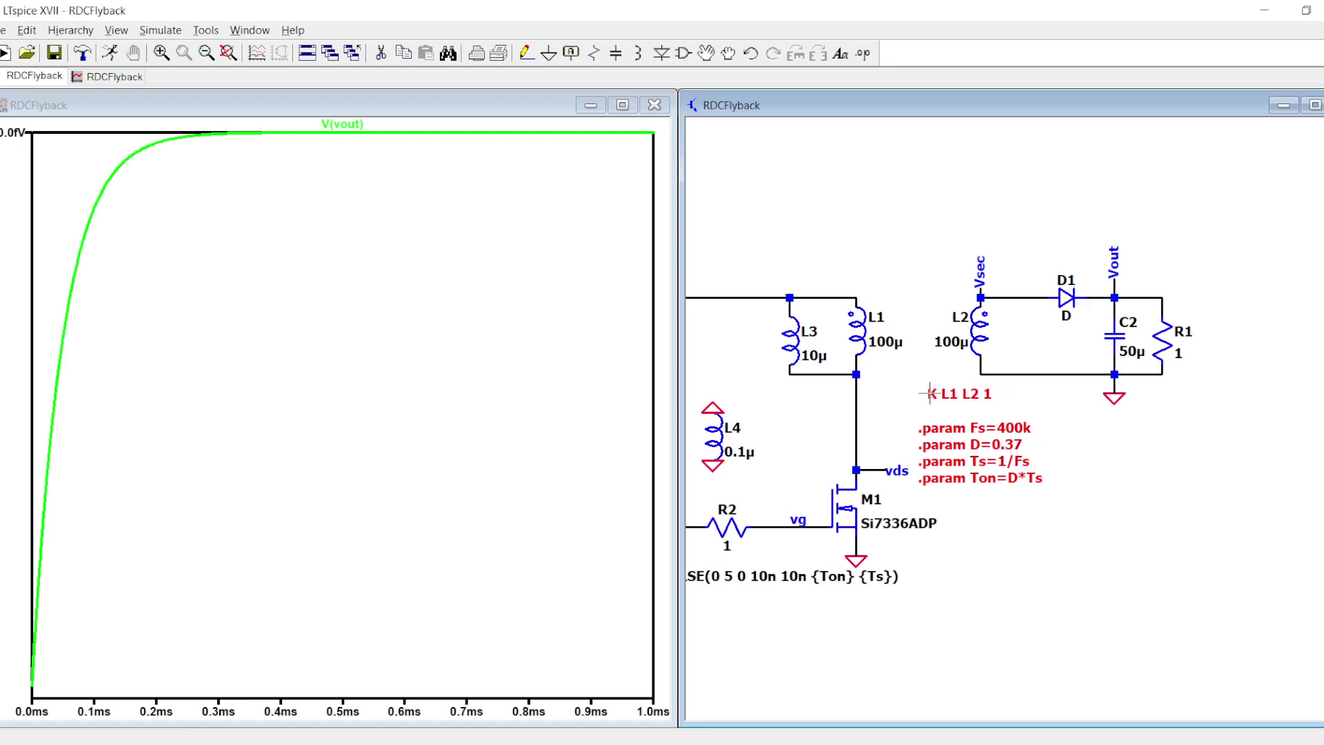
click(110, 53)
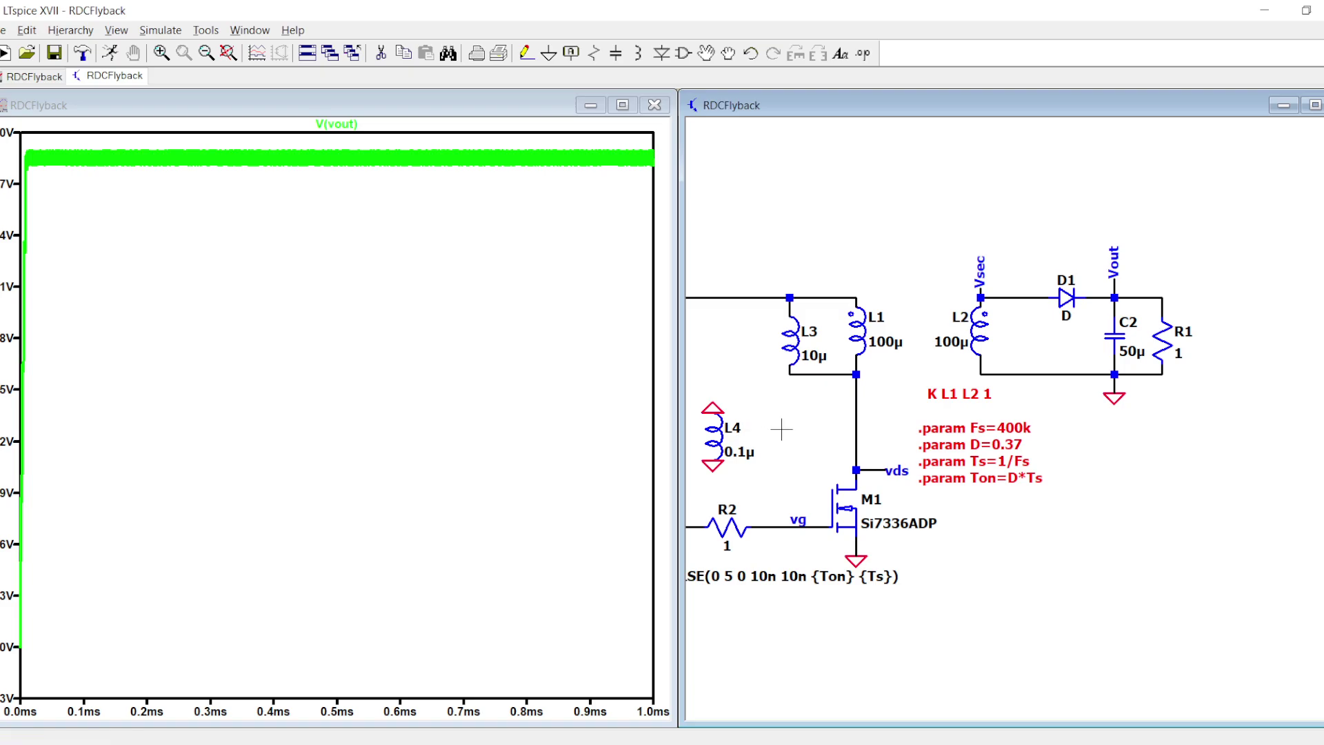
Plot the vds voltage alone, inspect a few of its switching cycles and rerun the simulation.
drag(781, 429, 863, 430)
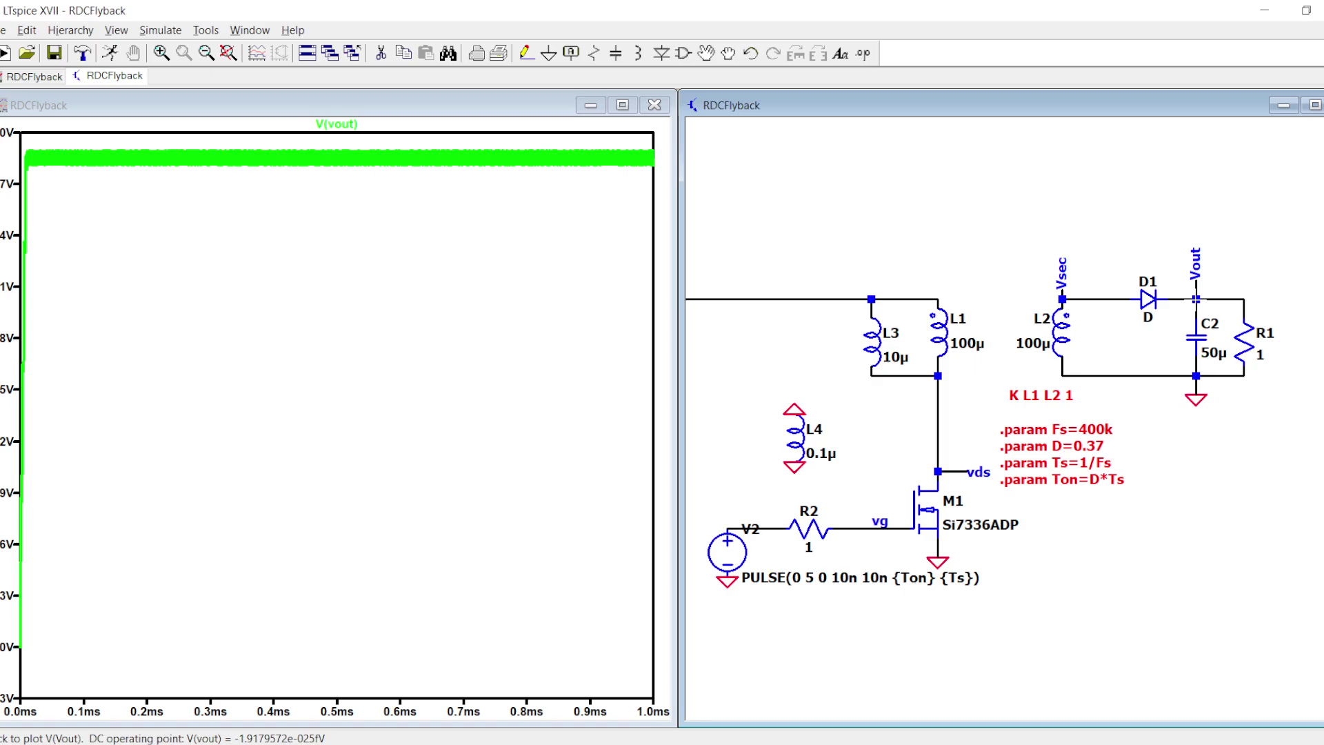
drag(884, 438, 941, 435)
click(1000, 462)
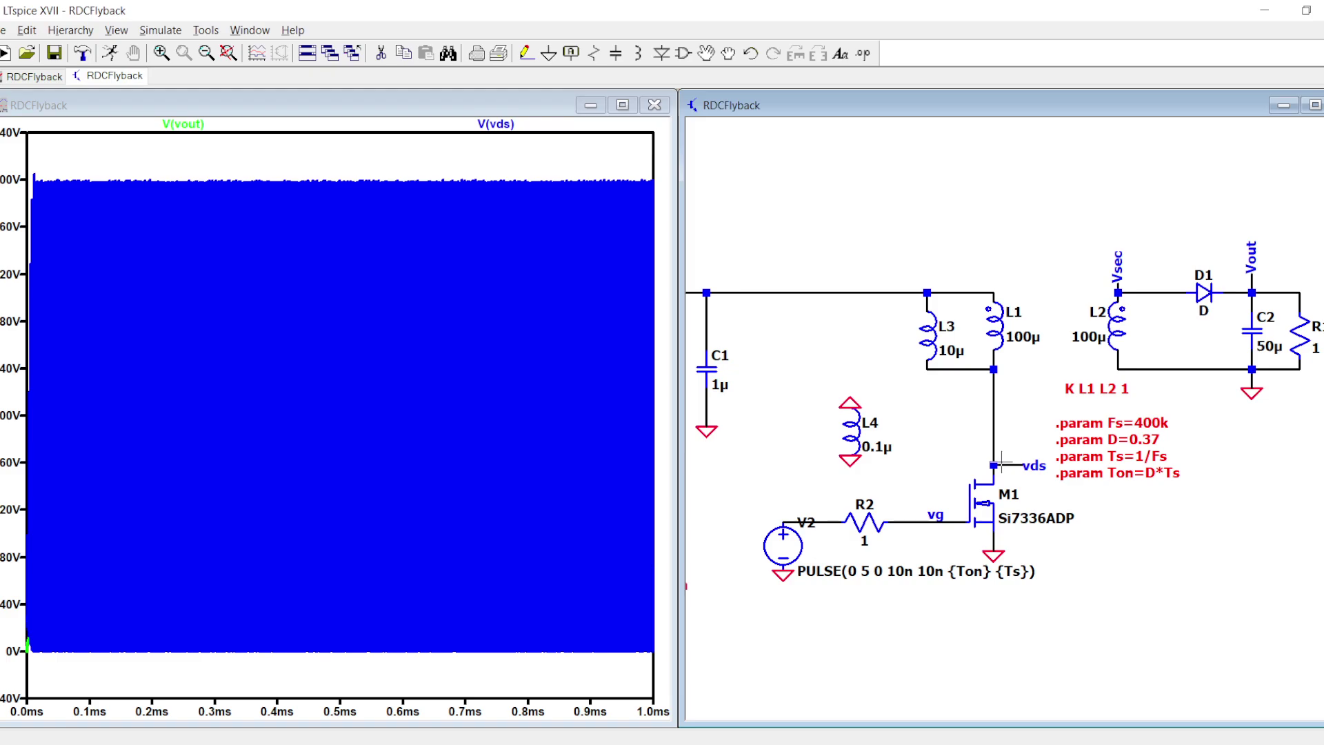
drag(334, 699, 443, 181)
drag(231, 642, 327, 268)
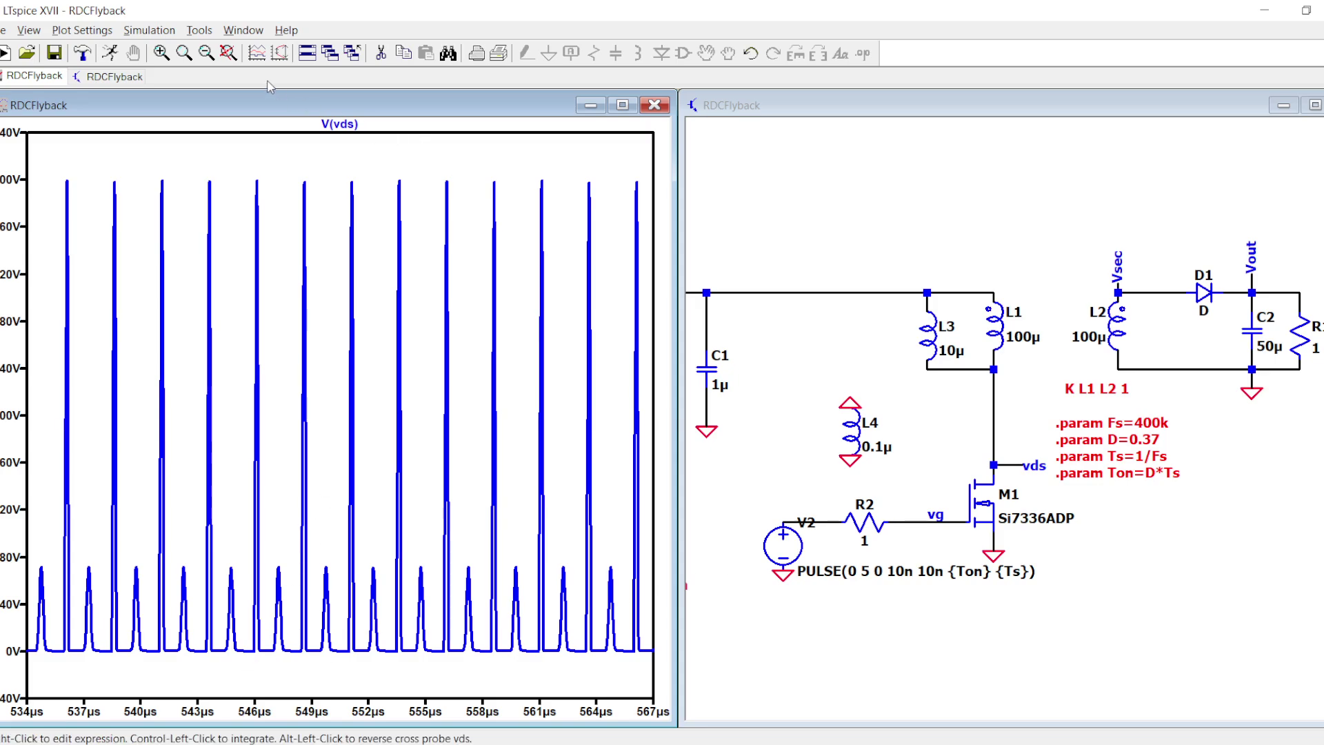
click(111, 54)
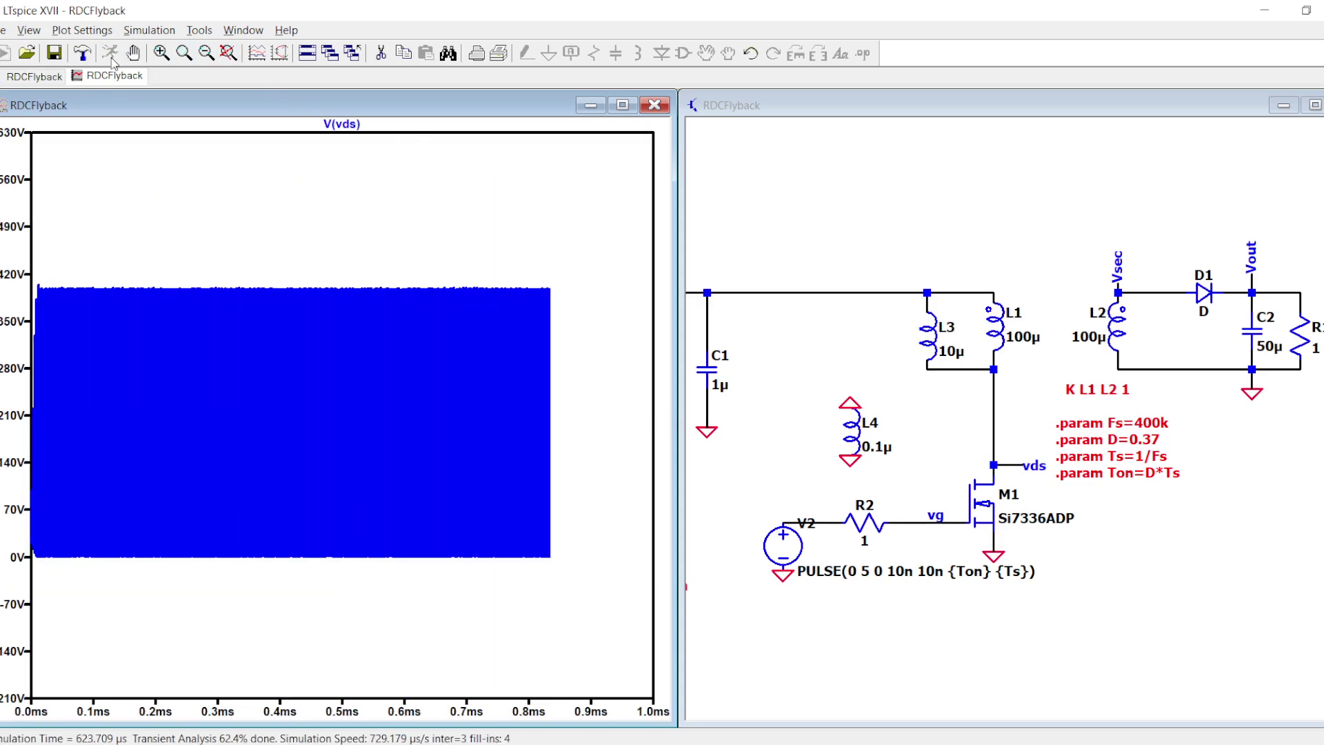
Try to remove L4's grounds and reinsert it in series between the L1/L3 junction and vds, and undo the changes.
key(F5)
click(852, 457)
click(852, 402)
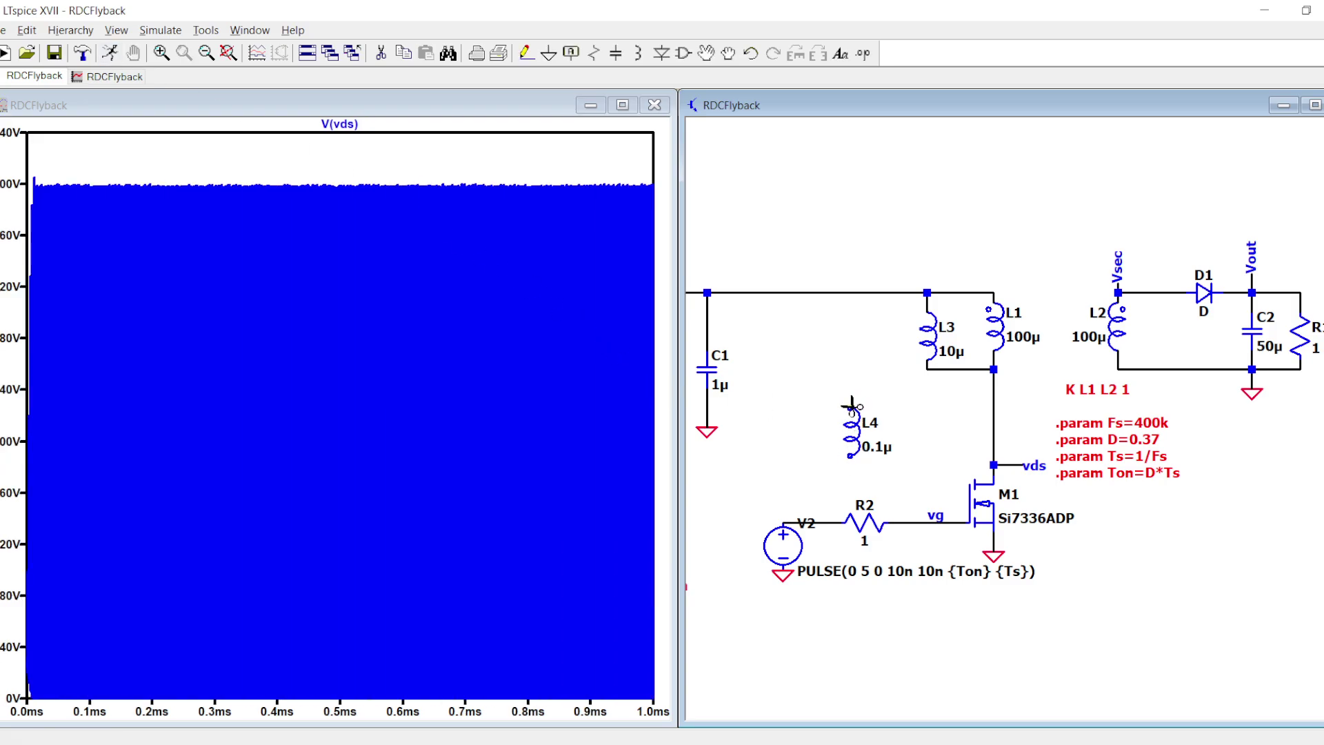
drag(877, 459, 863, 386)
key(F7)
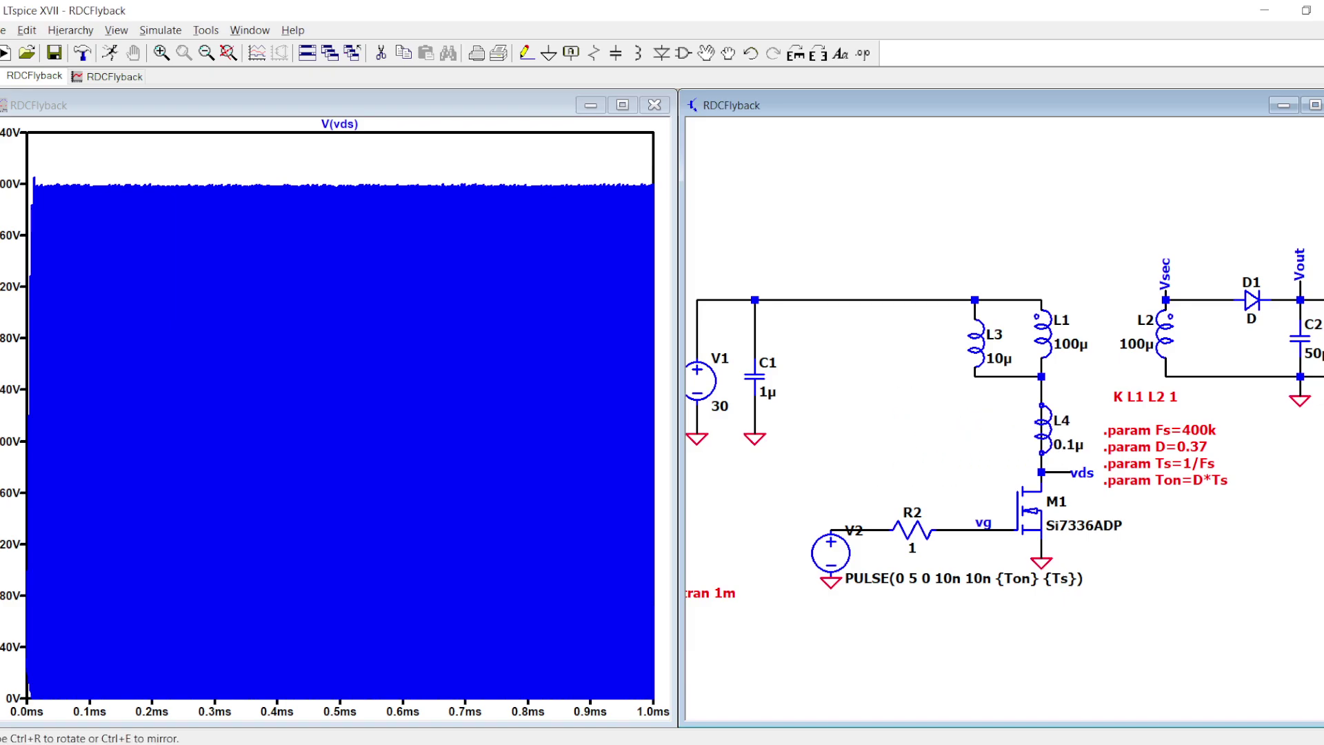
click(1050, 416)
key(Escape)
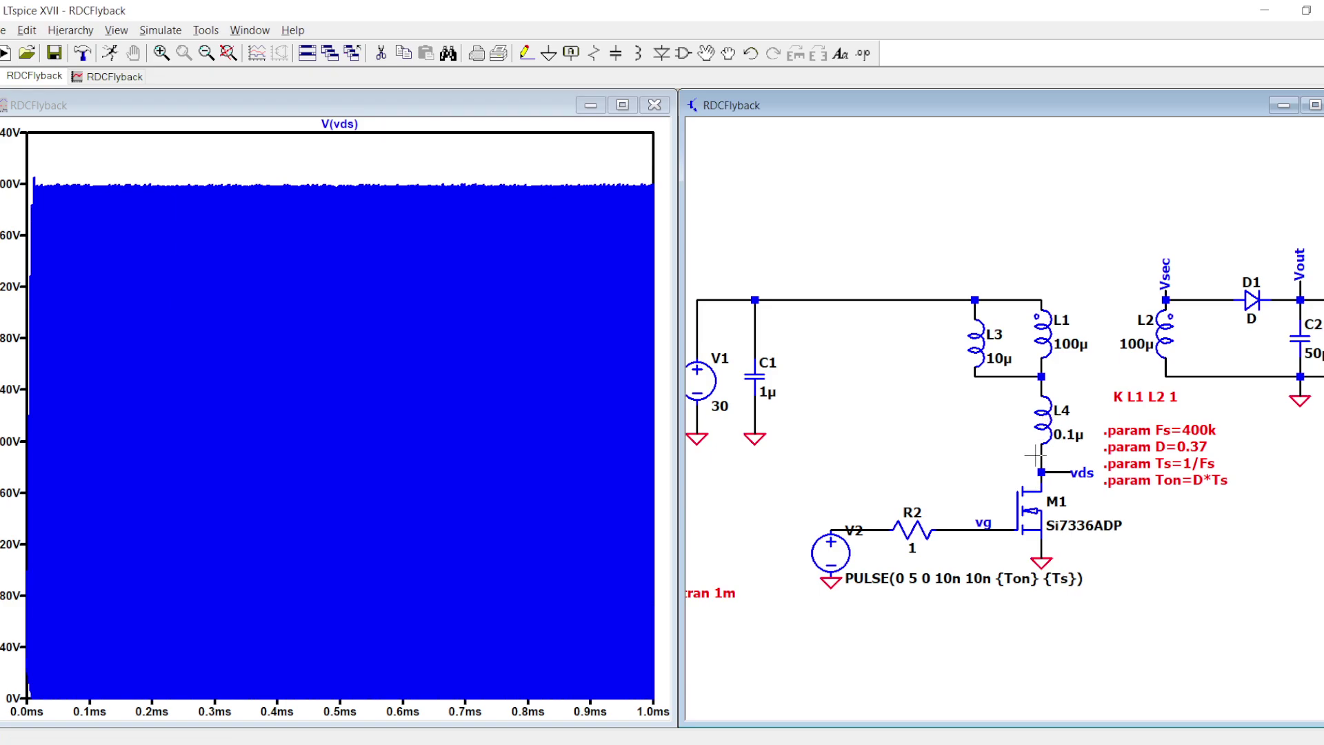
scroll(1035, 455, up, 2)
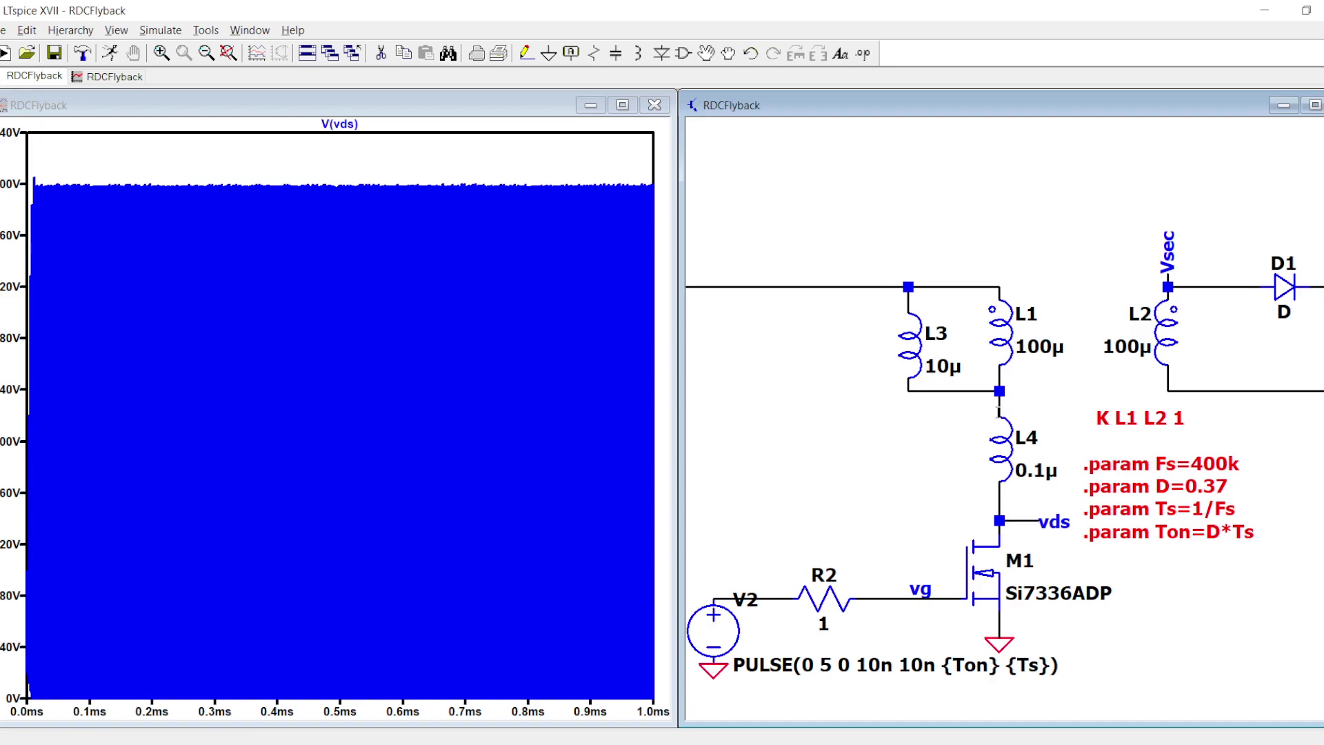
key(ctrl+z)
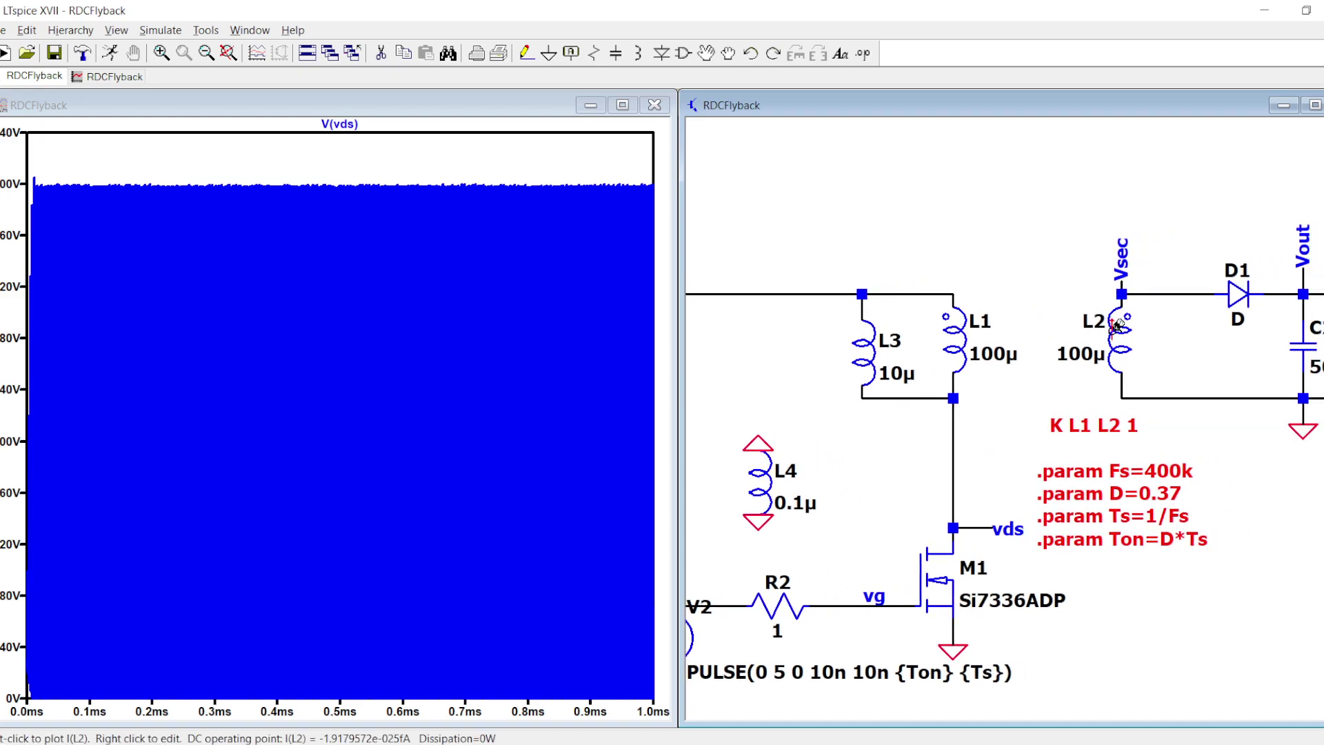
Disconnect L2, flip it so its polarity dot sits at the lower end, and reconnect both terminals to the secondary circuit.
key(F5)
click(1122, 385)
click(1122, 301)
key(Escape)
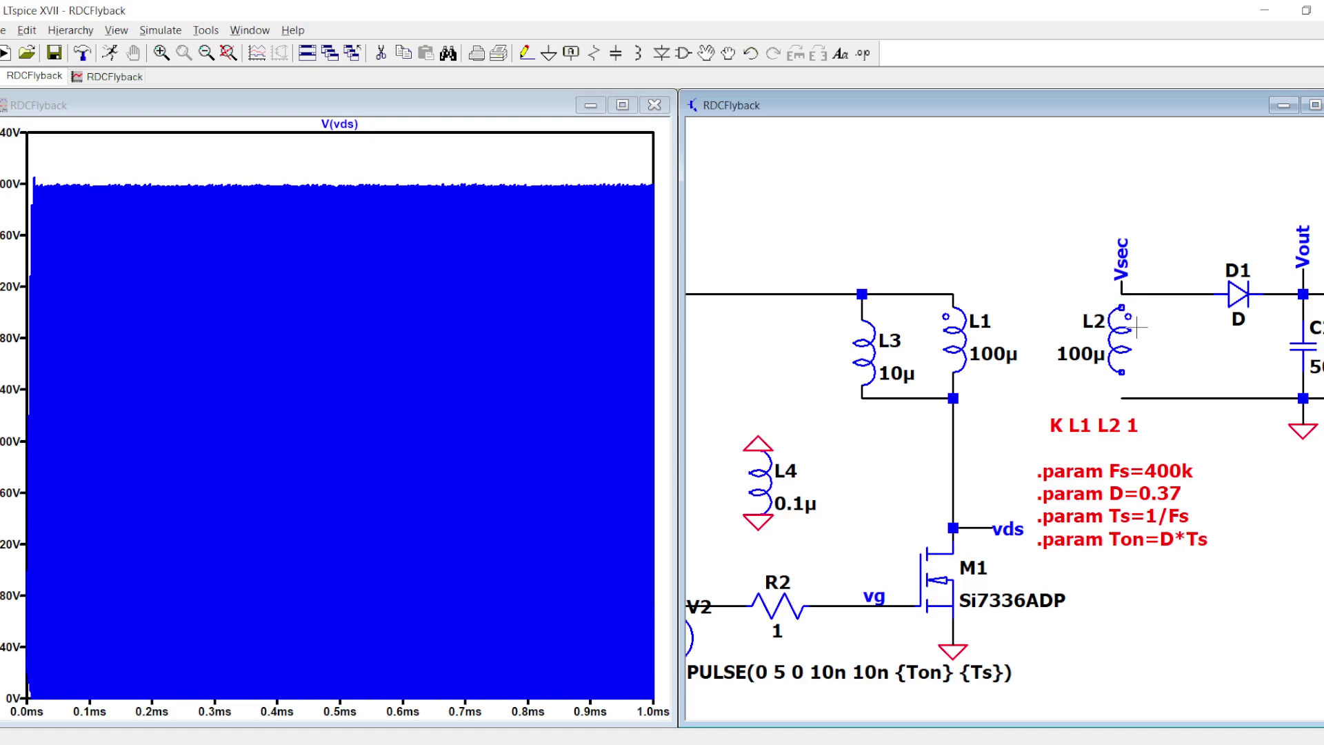
key(ctrl+e)
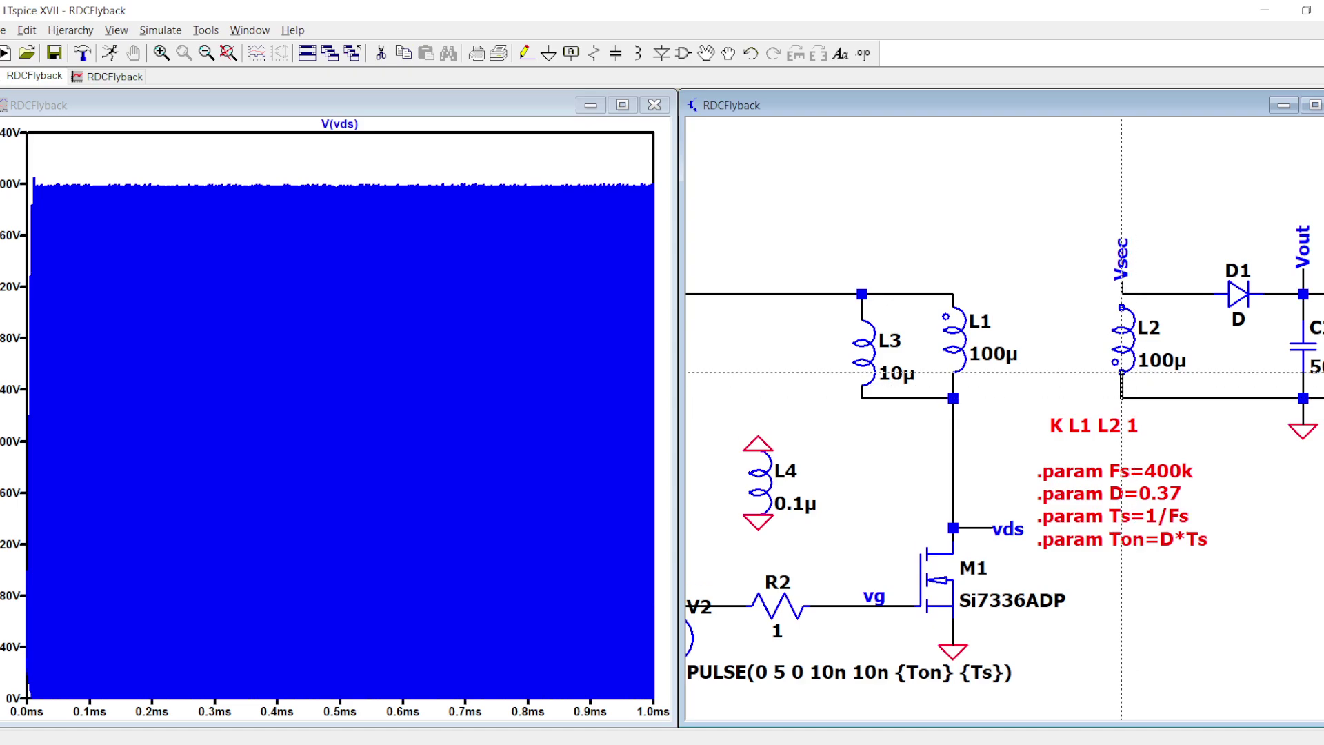
click(1122, 295)
scroll(1027, 359, down, 2)
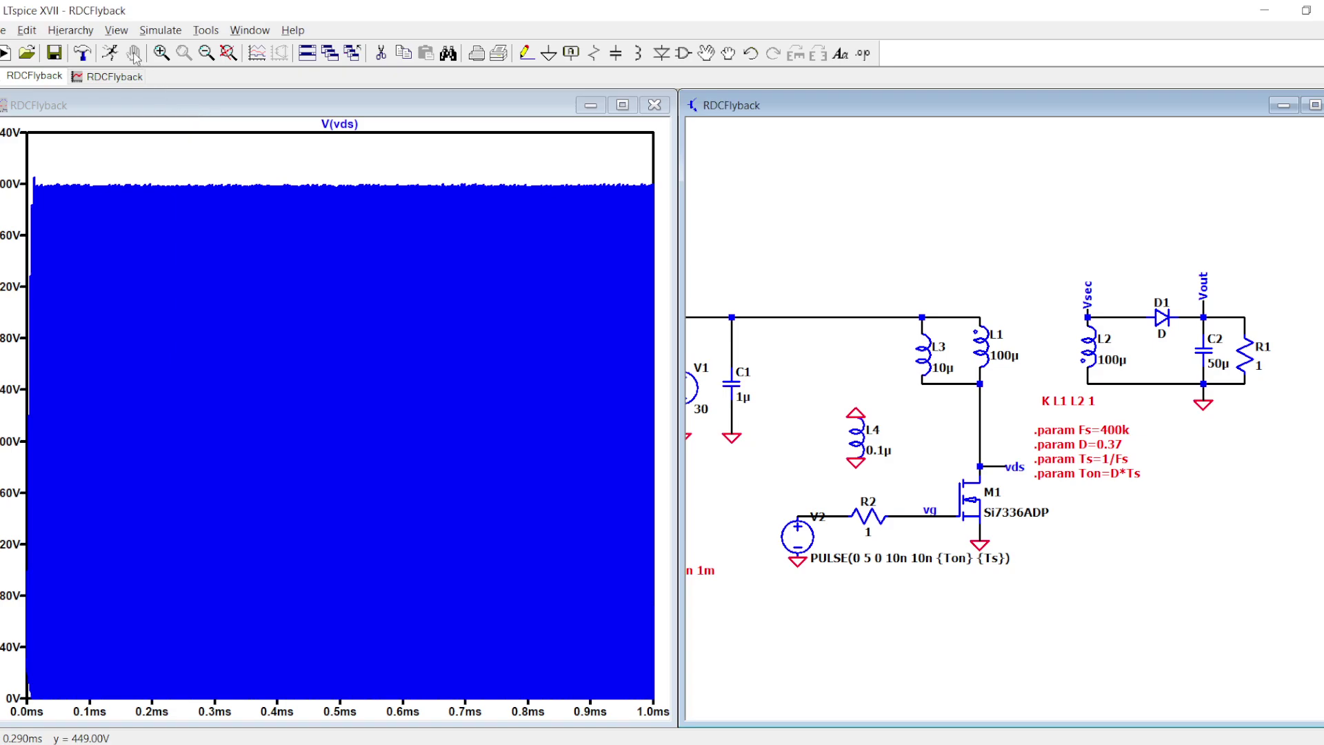
Rerun the simulation, plot the Vout voltage alone and inspect its ripple over a few switching cycles.
click(115, 54)
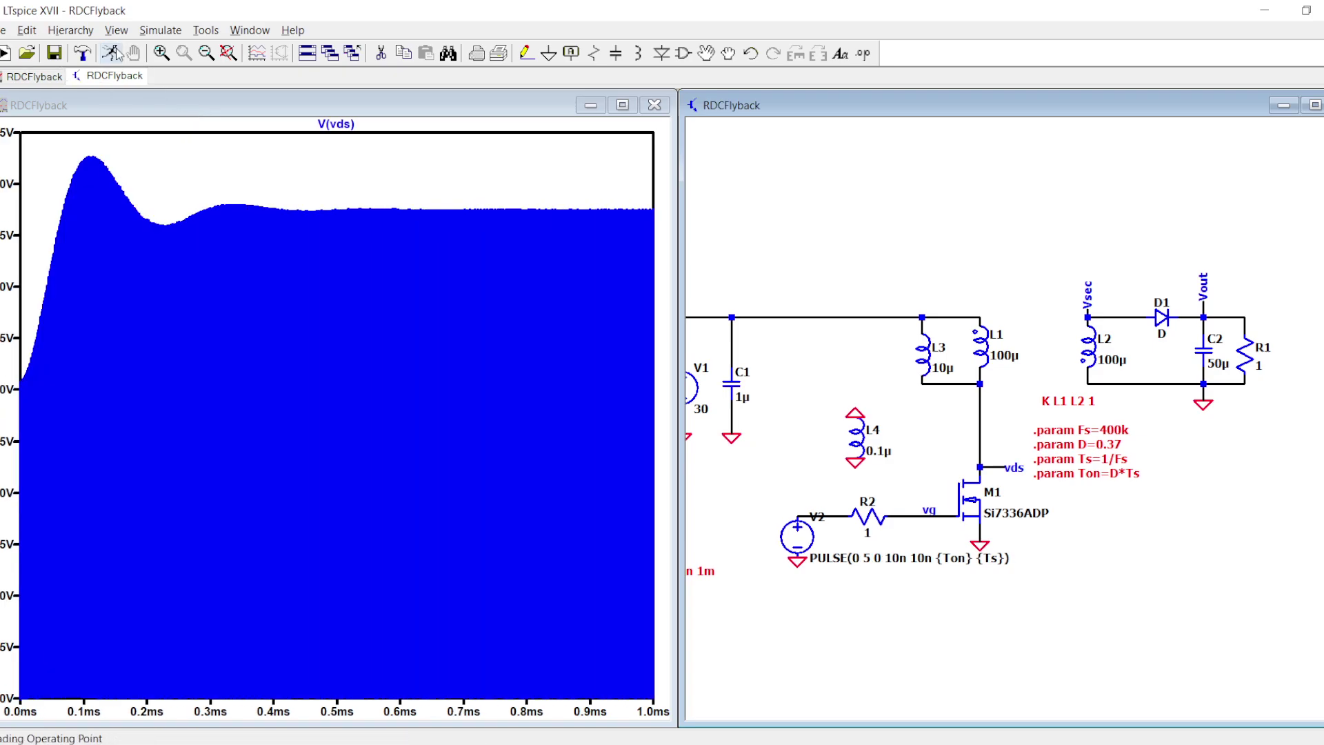
click(1204, 311)
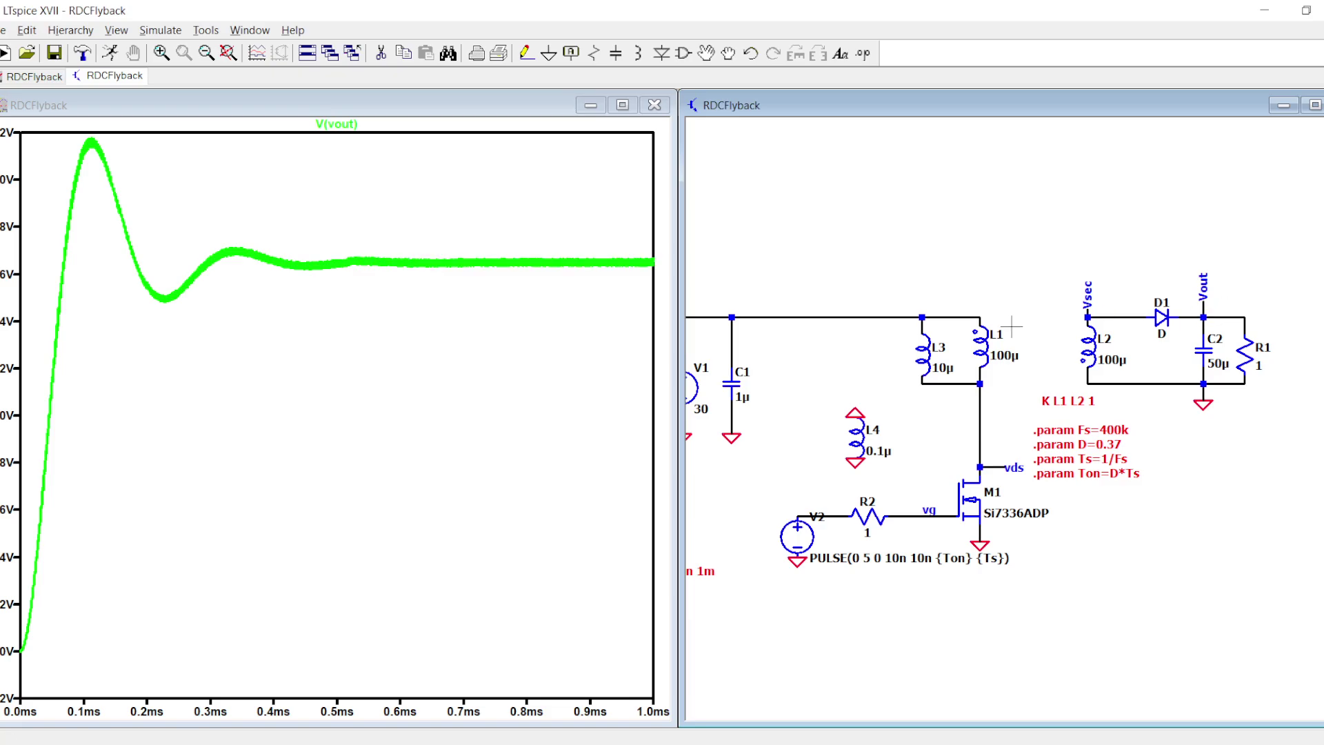
drag(571, 249, 647, 266)
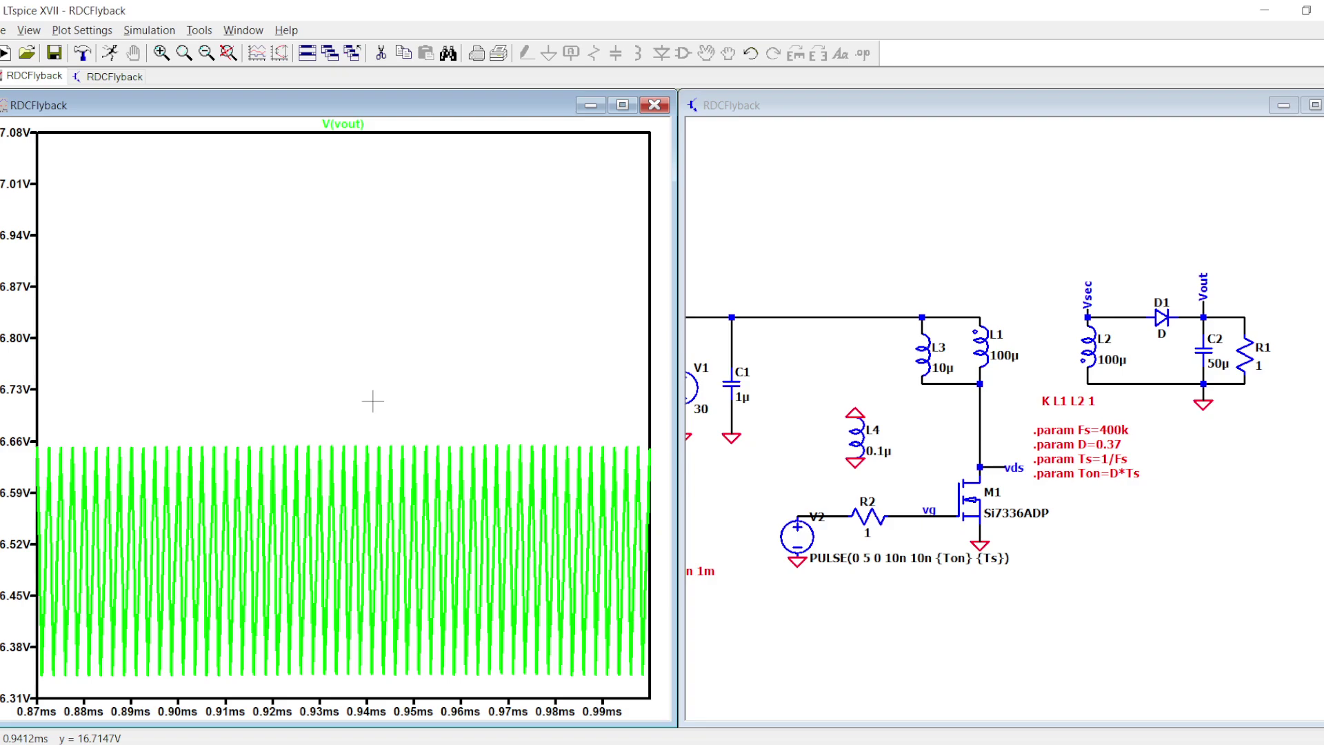
drag(374, 400, 427, 691)
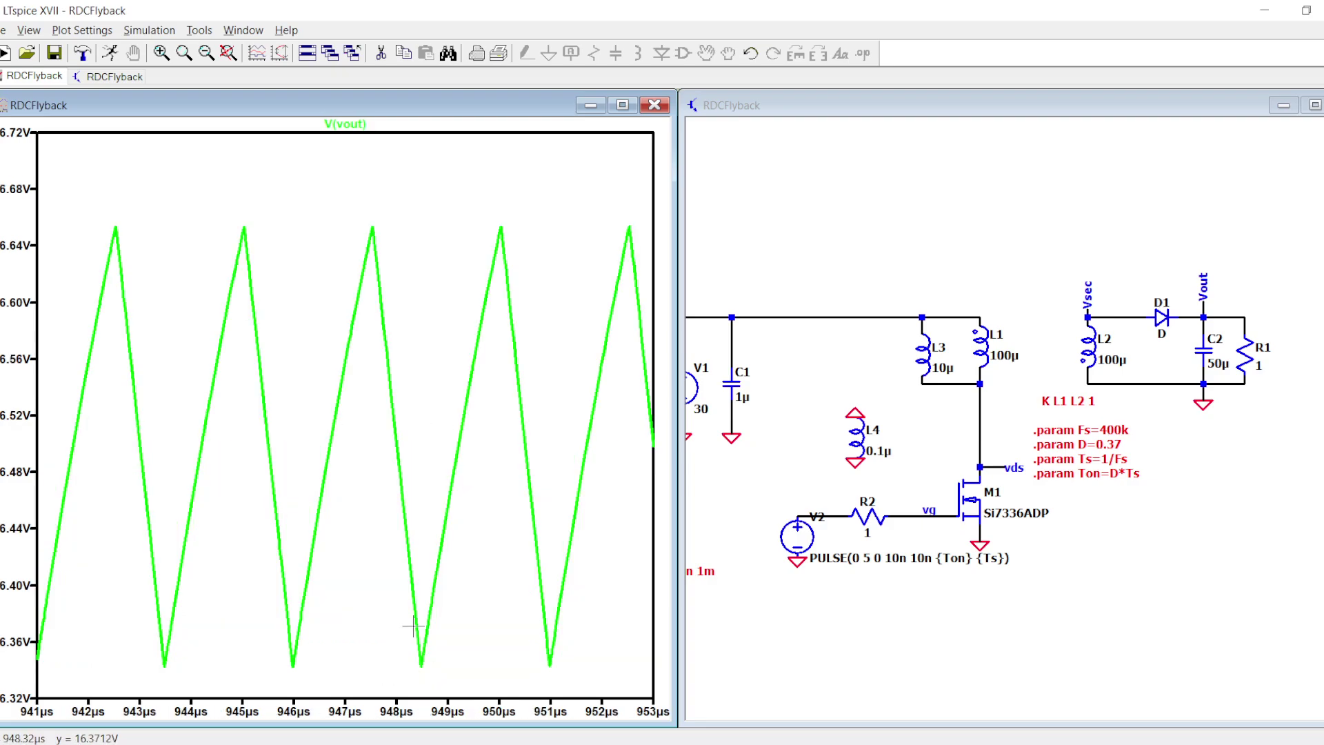
Plot the vds voltage alone and inspect its last few switching cycles just before 1 ms.
click(982, 470)
drag(33, 151, 549, 197)
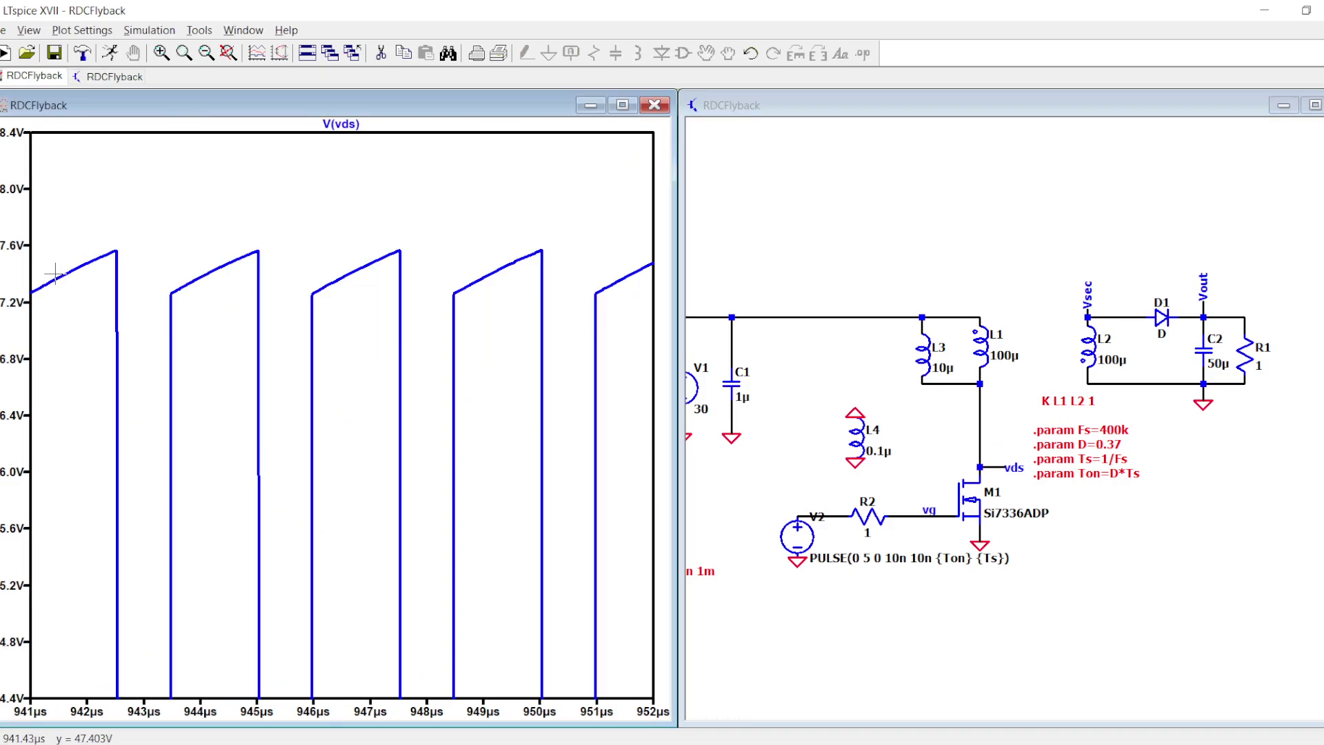
right_click(147, 257)
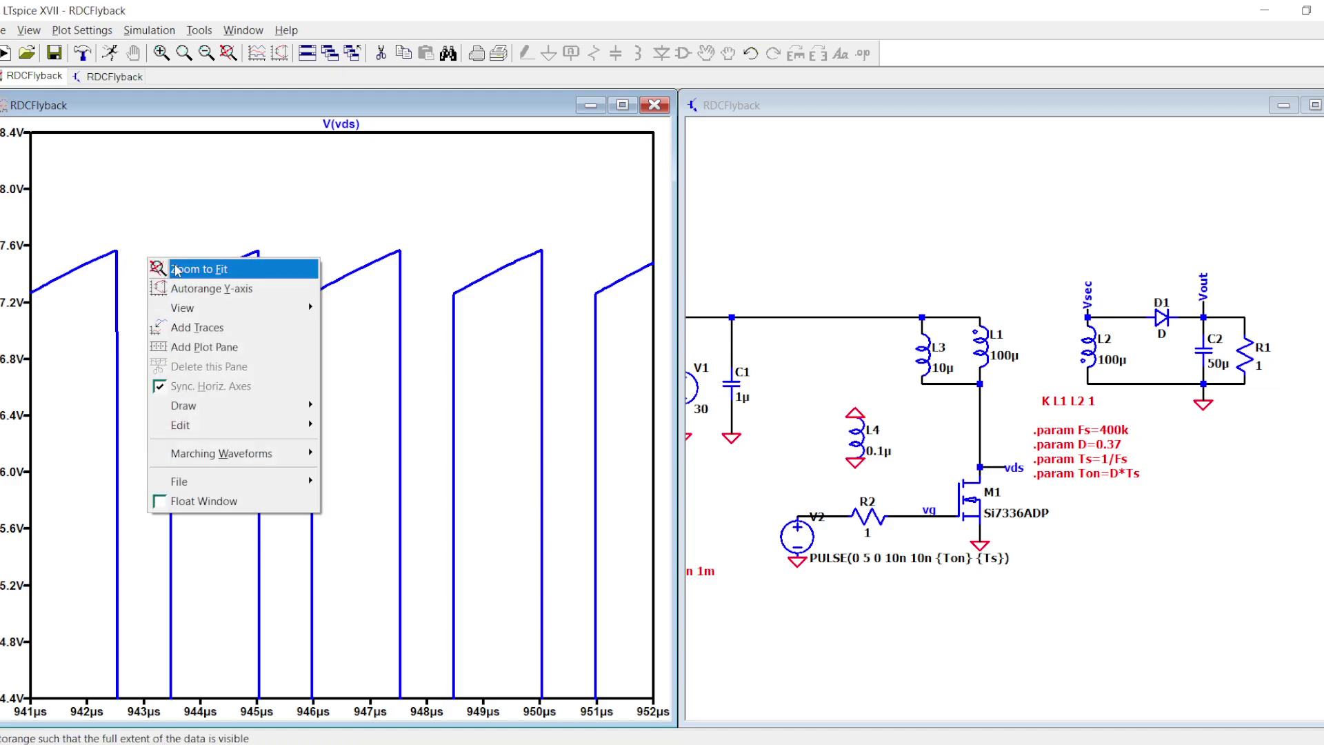
click(175, 265)
drag(591, 192, 659, 700)
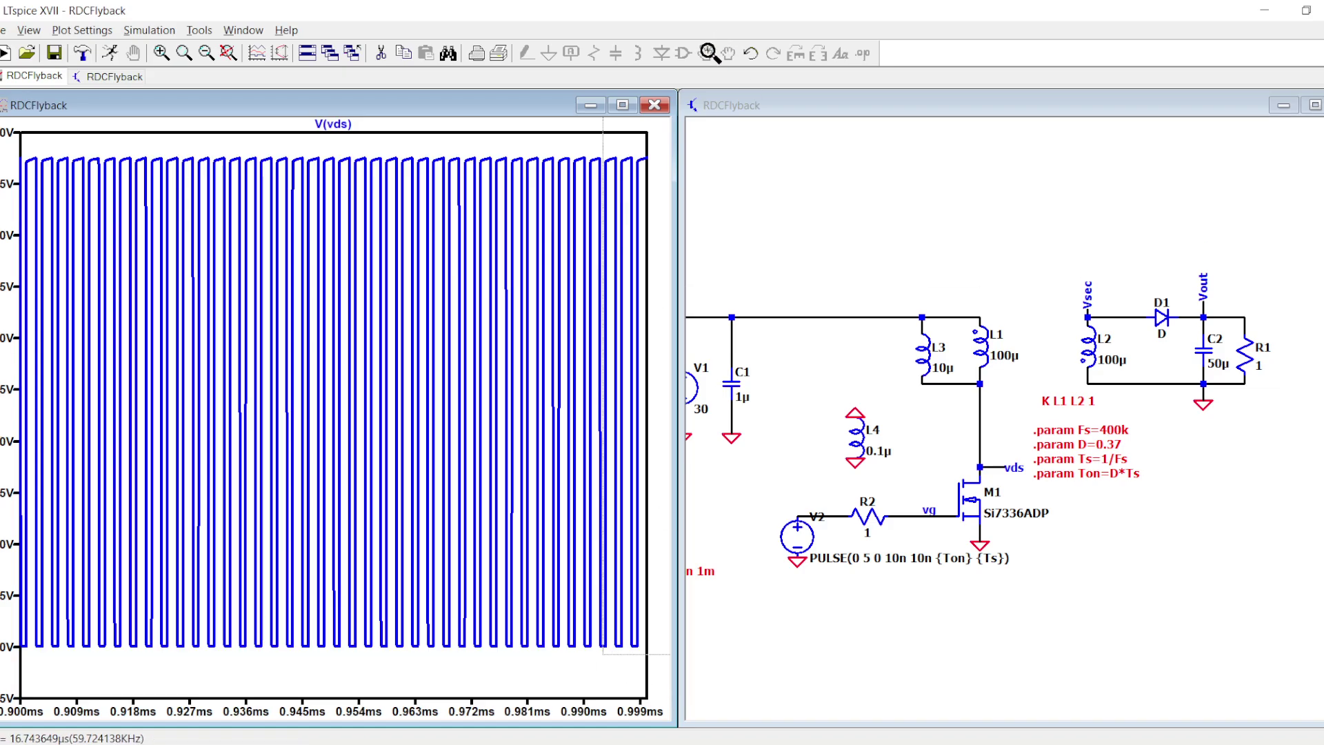
drag(601, 655, 651, 141)
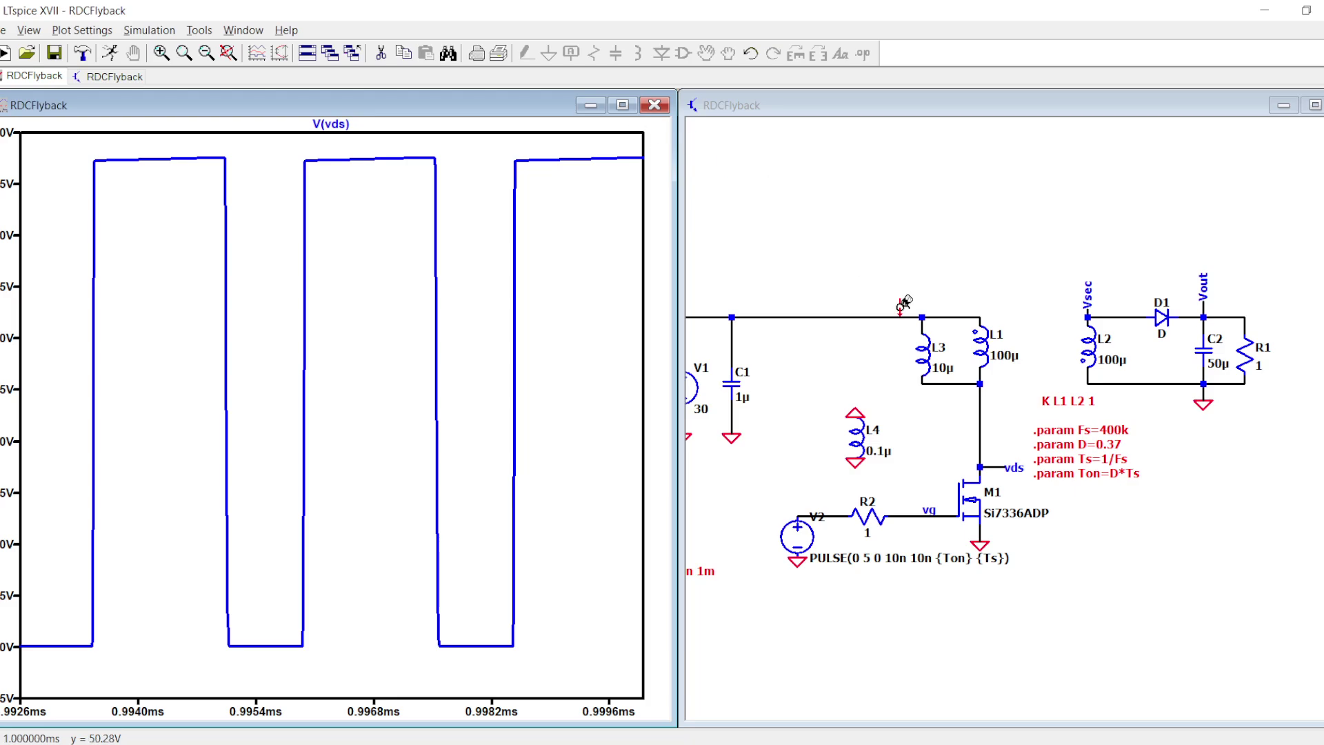
Add the current through L3 to the vds plot.
scroll(990, 366, up, 1)
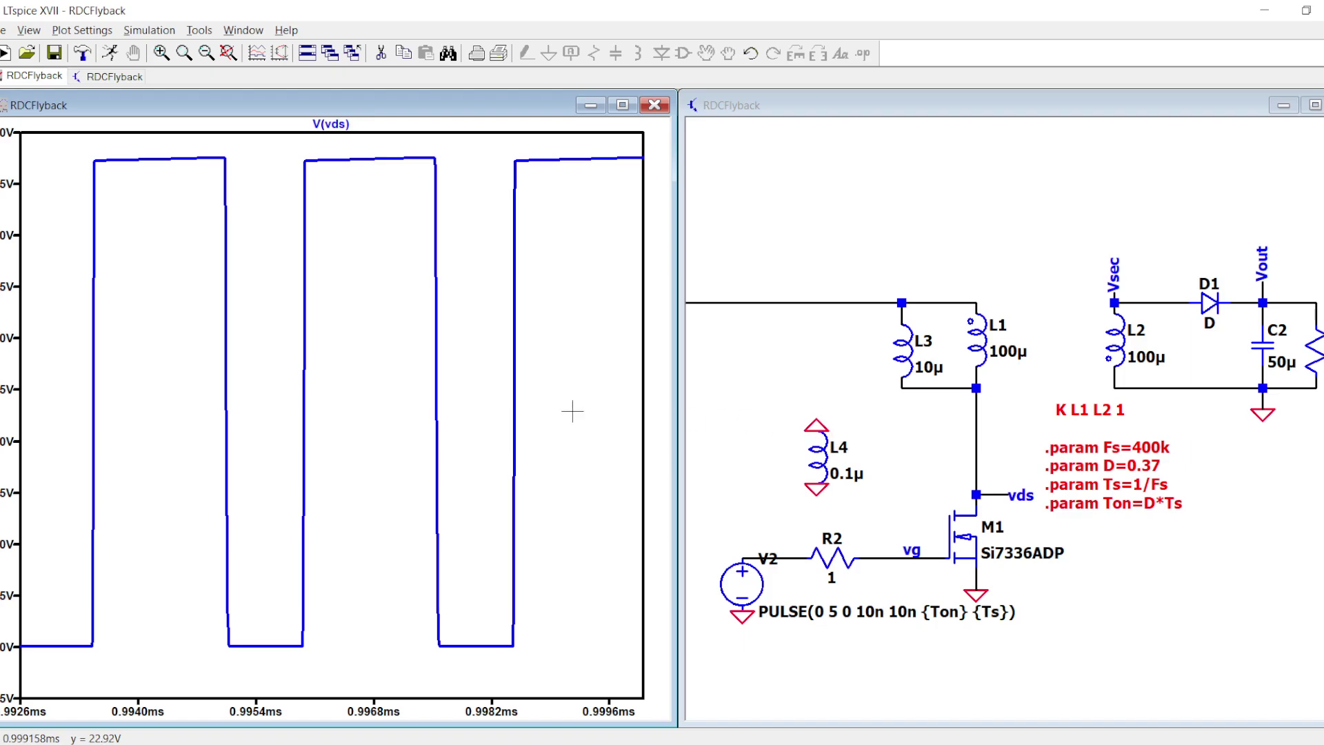
click(914, 414)
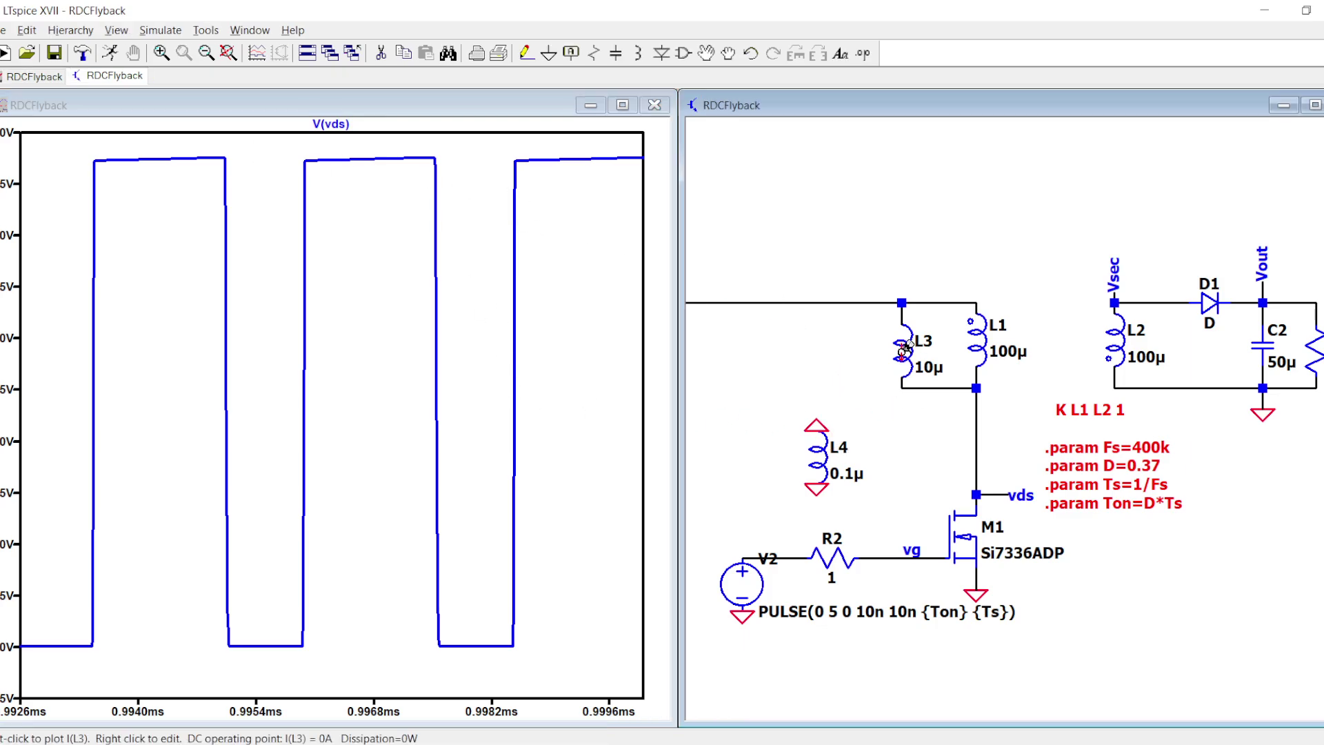
click(904, 347)
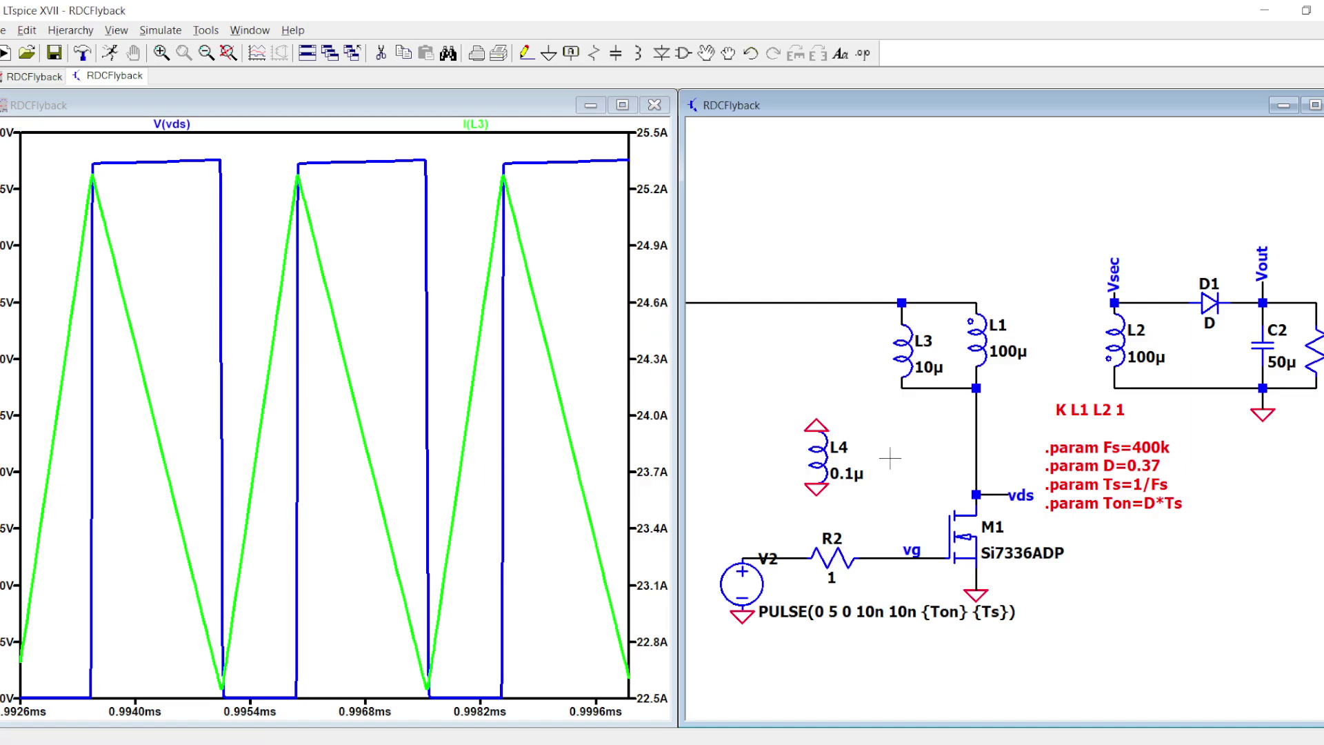
scroll(876, 456, down, 1)
Consult the snubber schematic in Snipping Tool and the Paint notes for the leakage inductance's placement, and return to LTspice.
key(alt+Tab)
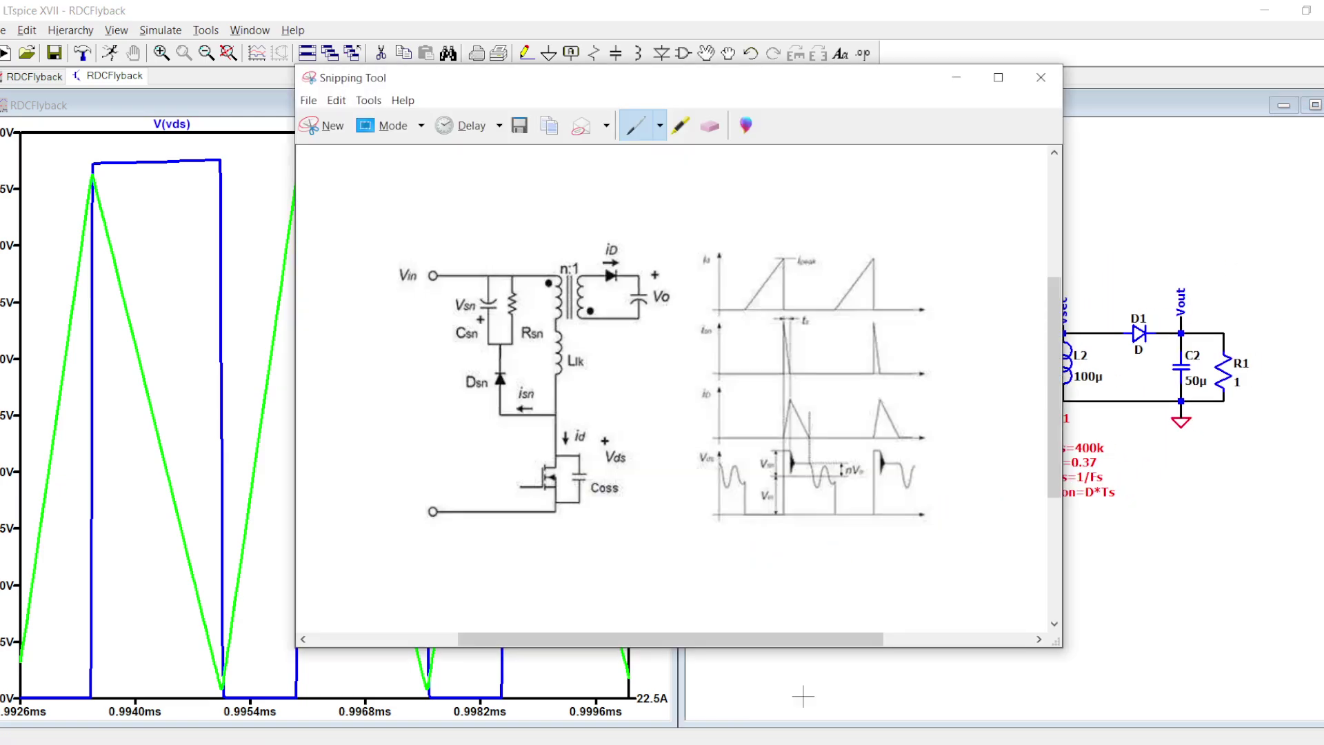
click(751, 739)
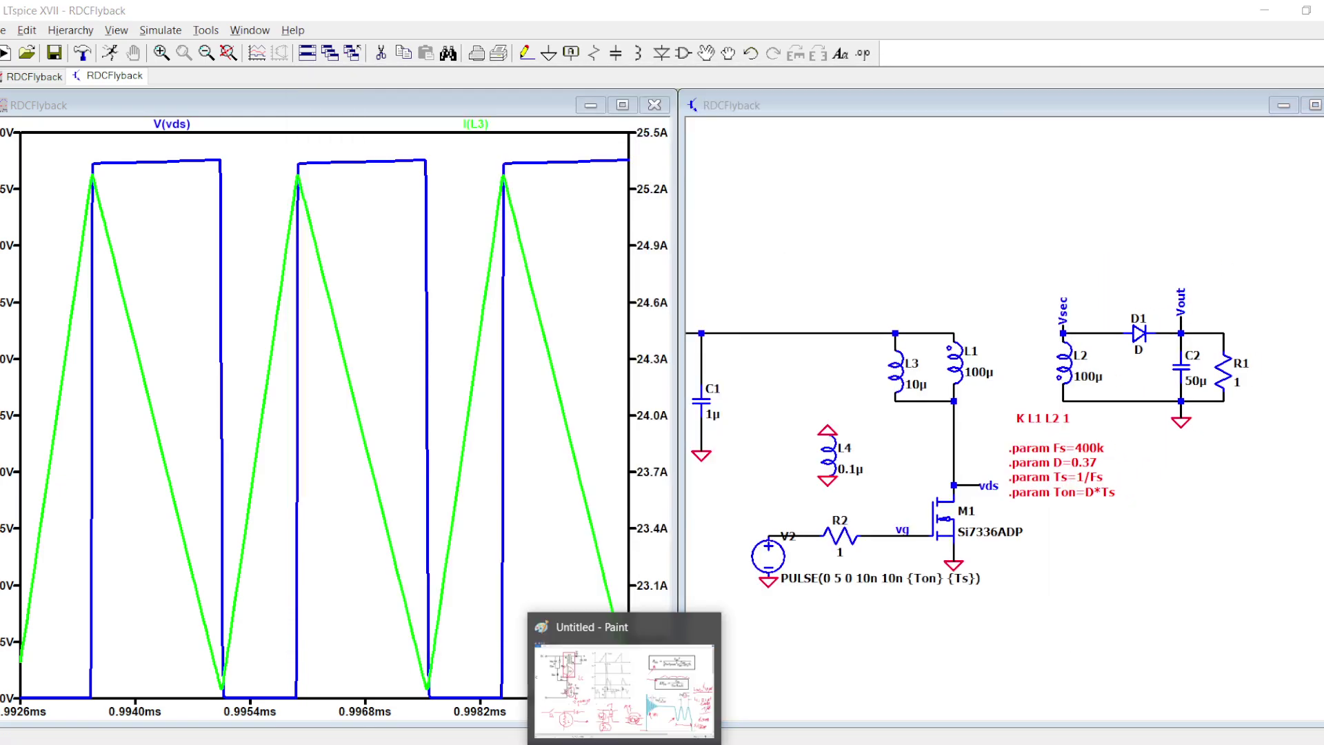
click(627, 739)
drag(985, 578, 944, 521)
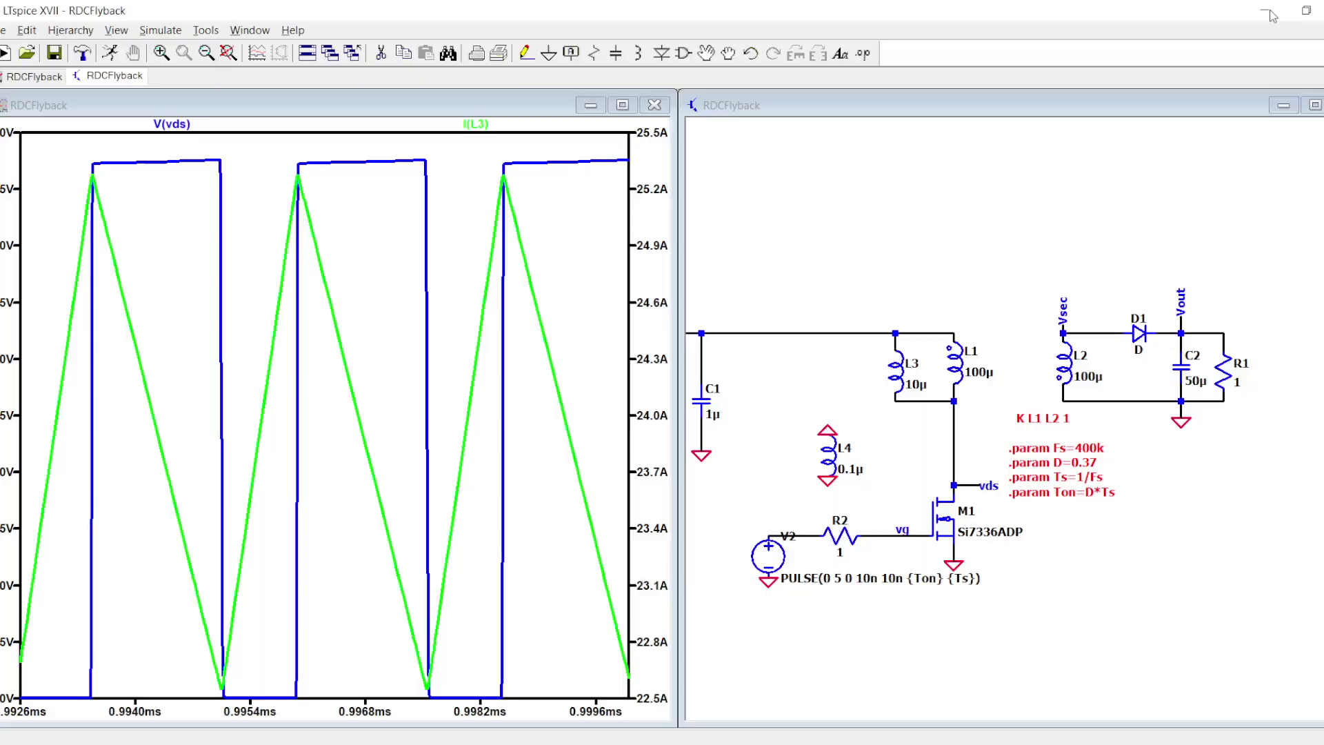
click(1264, 10)
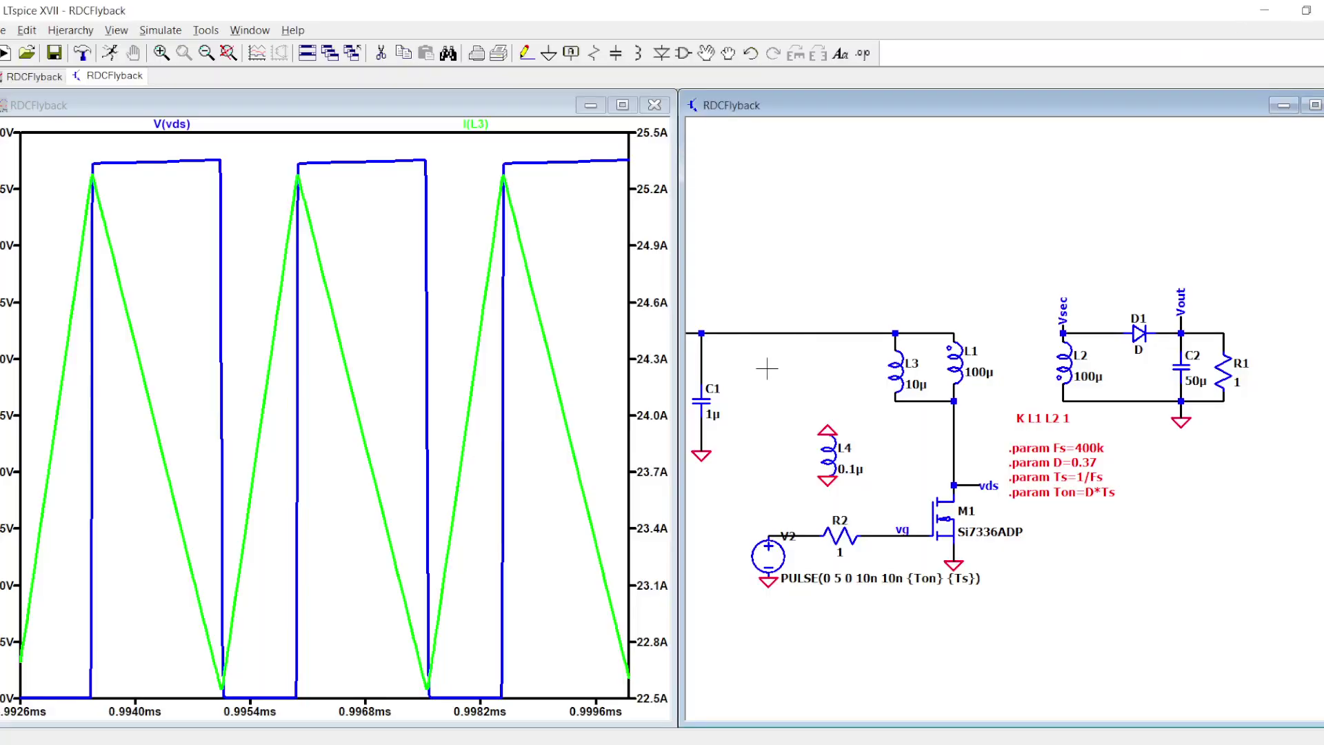
Delete both grounds from L4, move it in series between the L1/L3 junction and vds, and rerun the simulation.
key(F5)
click(829, 429)
click(831, 479)
key(Escape)
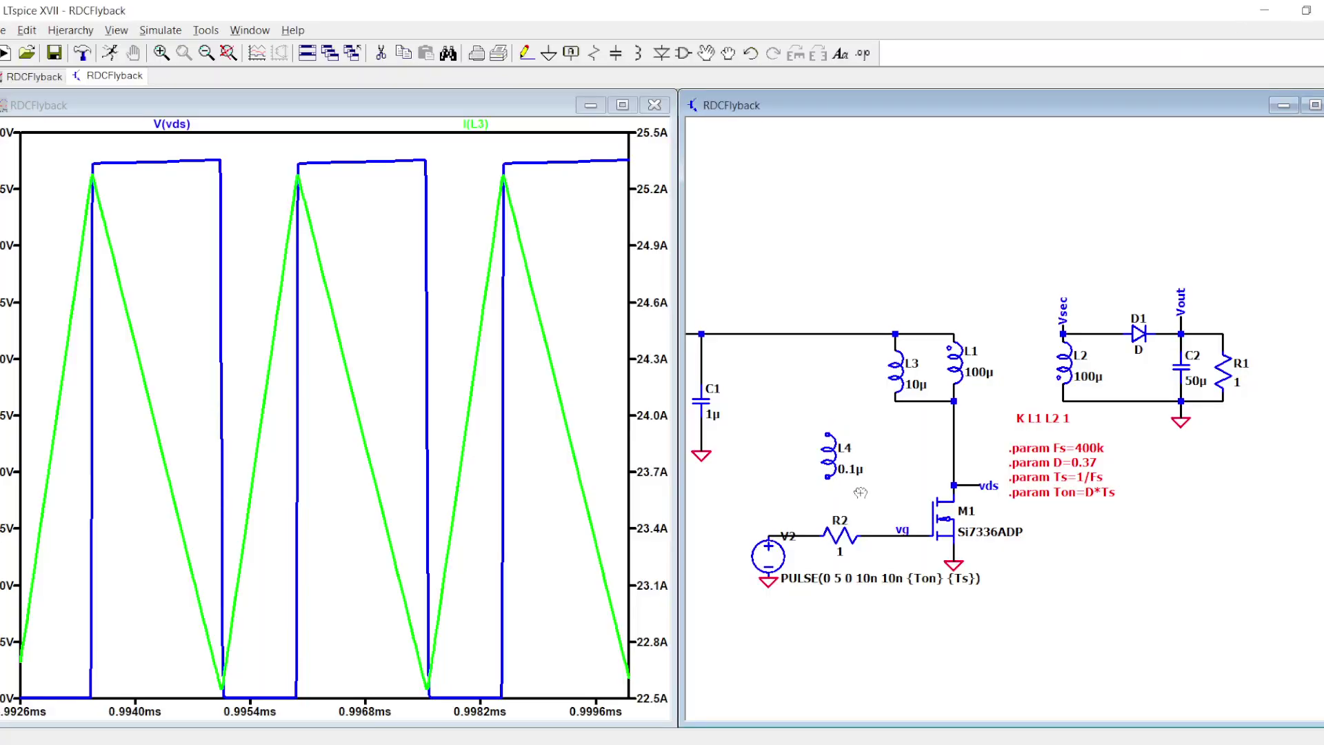
drag(788, 425, 853, 477)
click(951, 449)
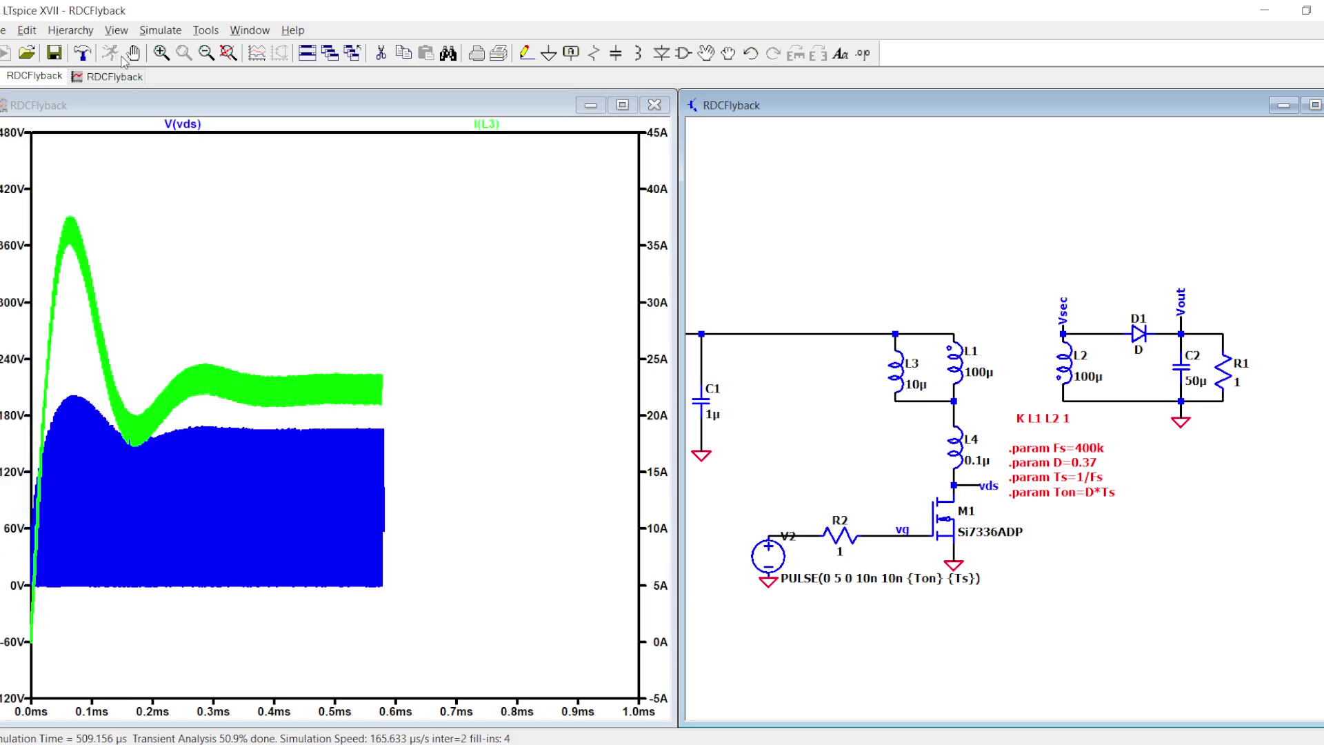
Add a second plot pane above the vds waveform and plot the Vout voltage in it.
right_click(310, 247)
click(387, 345)
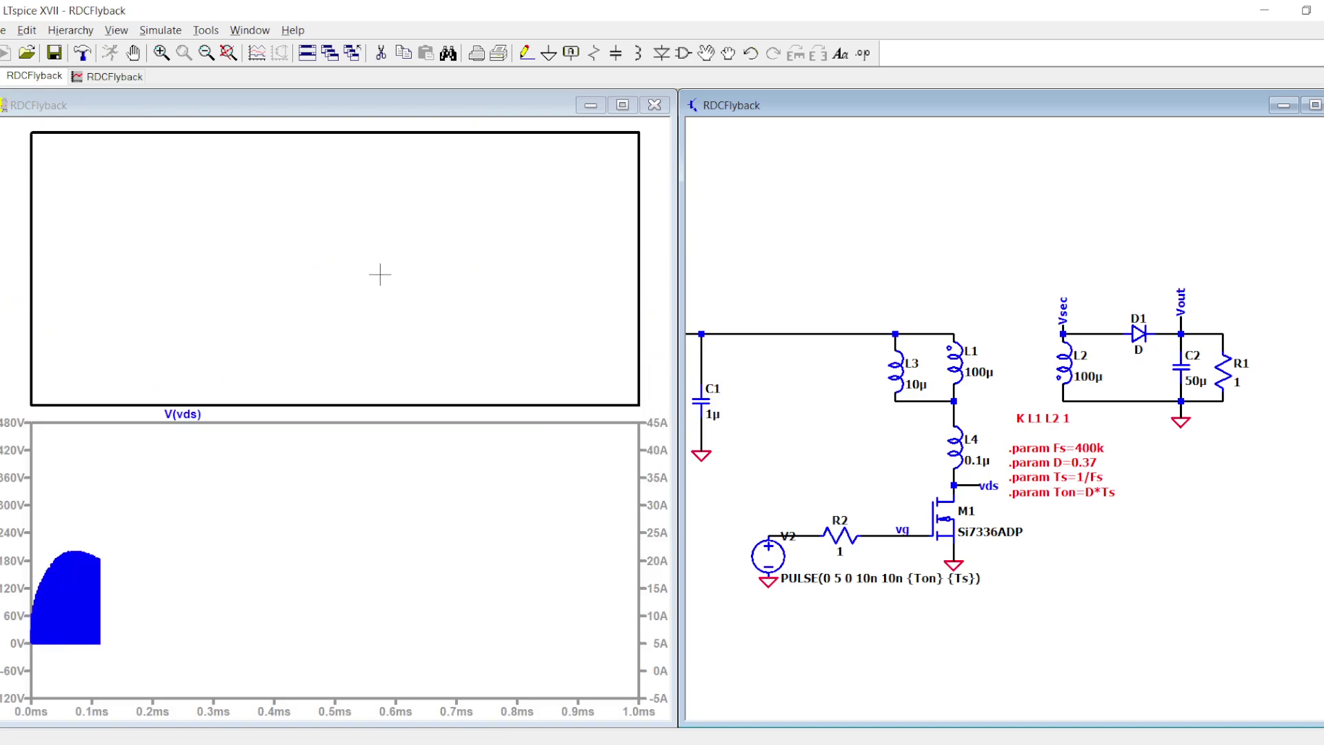
click(380, 275)
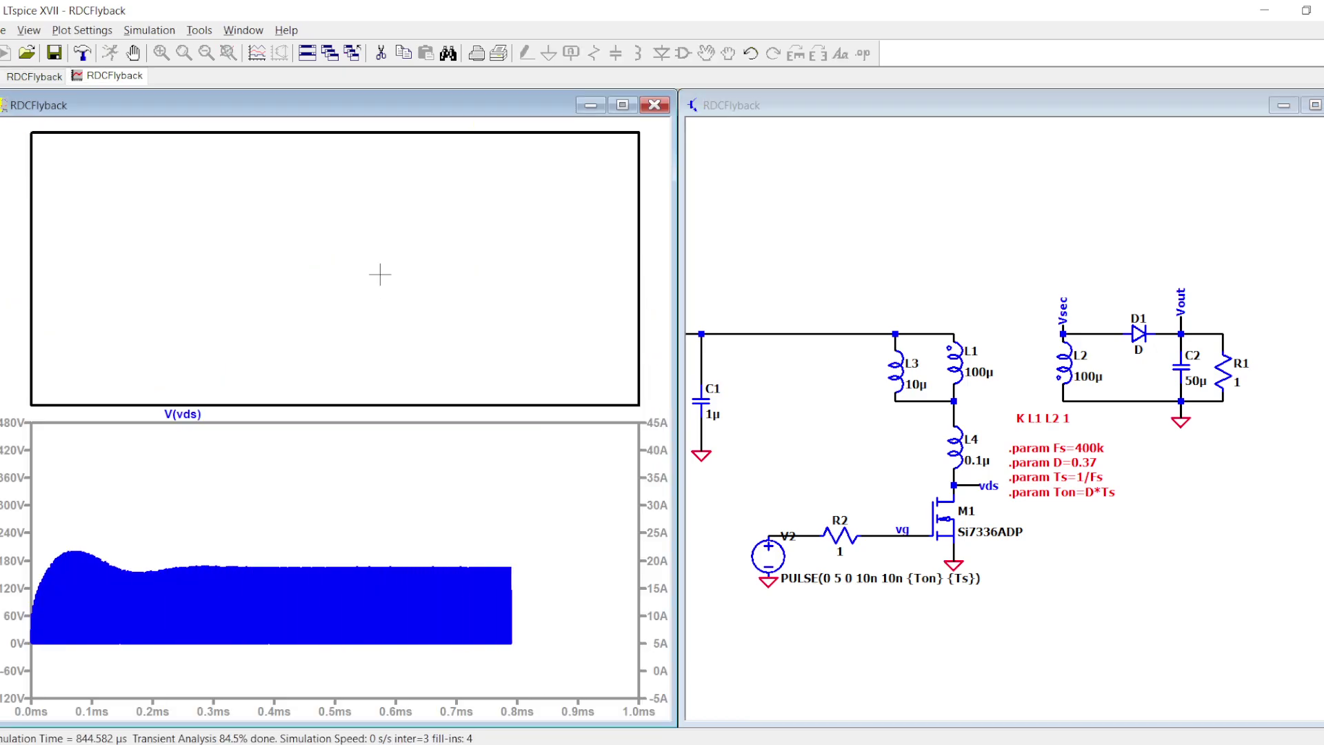
click(1163, 350)
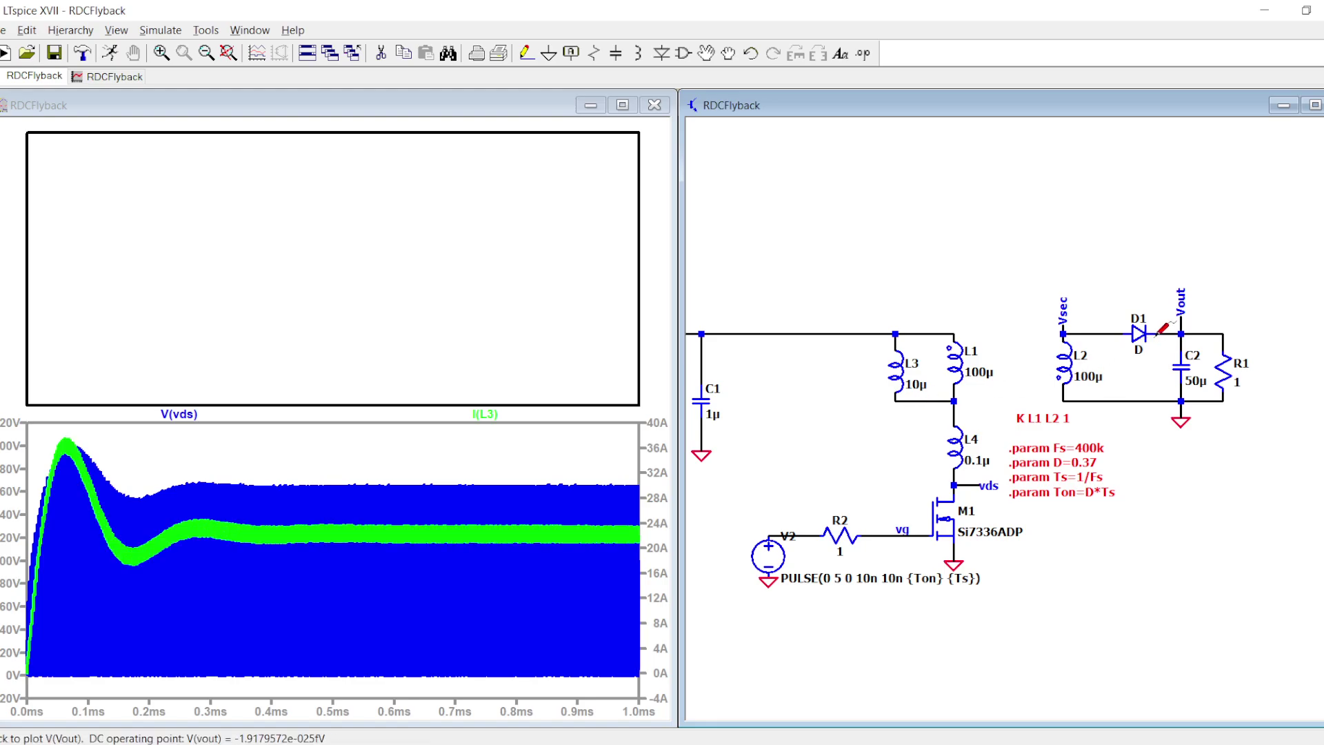
click(1177, 329)
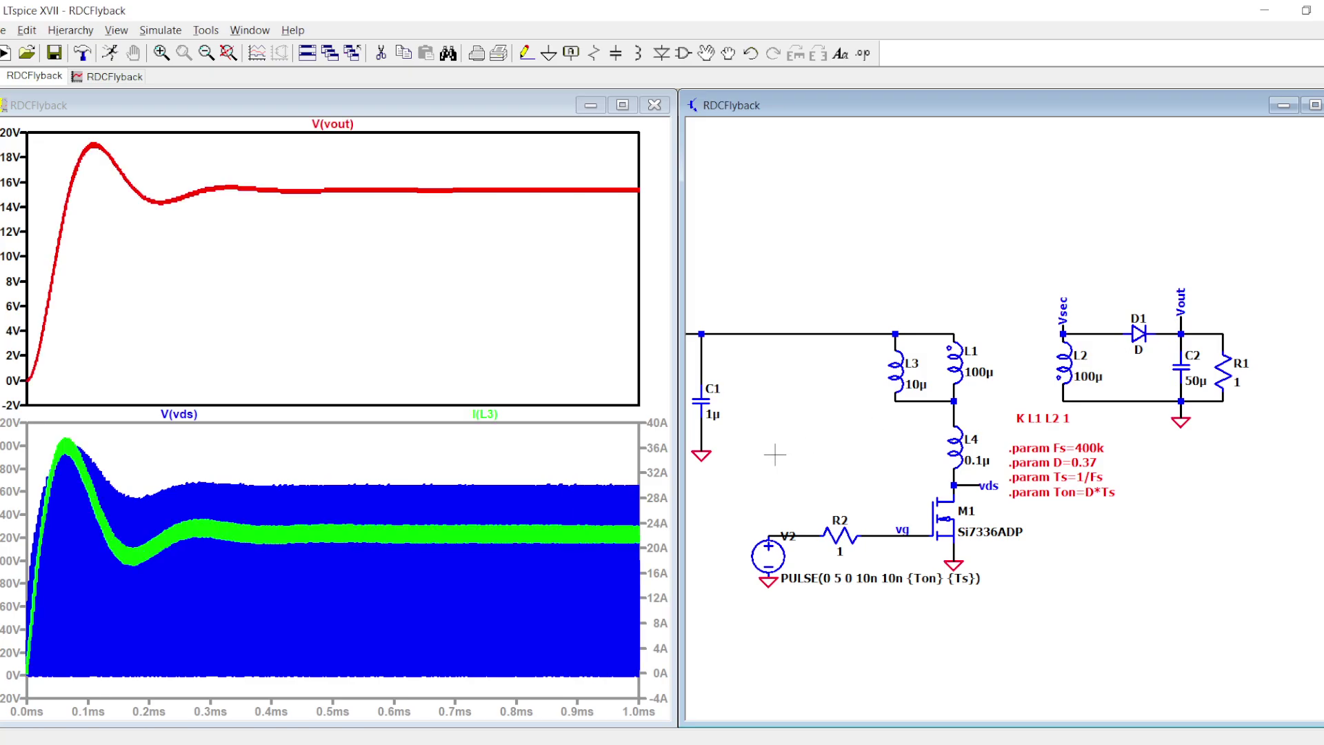
Examine the Vout ripple and the vds ringing over about three switching cycles just before 1 ms.
drag(606, 183, 644, 201)
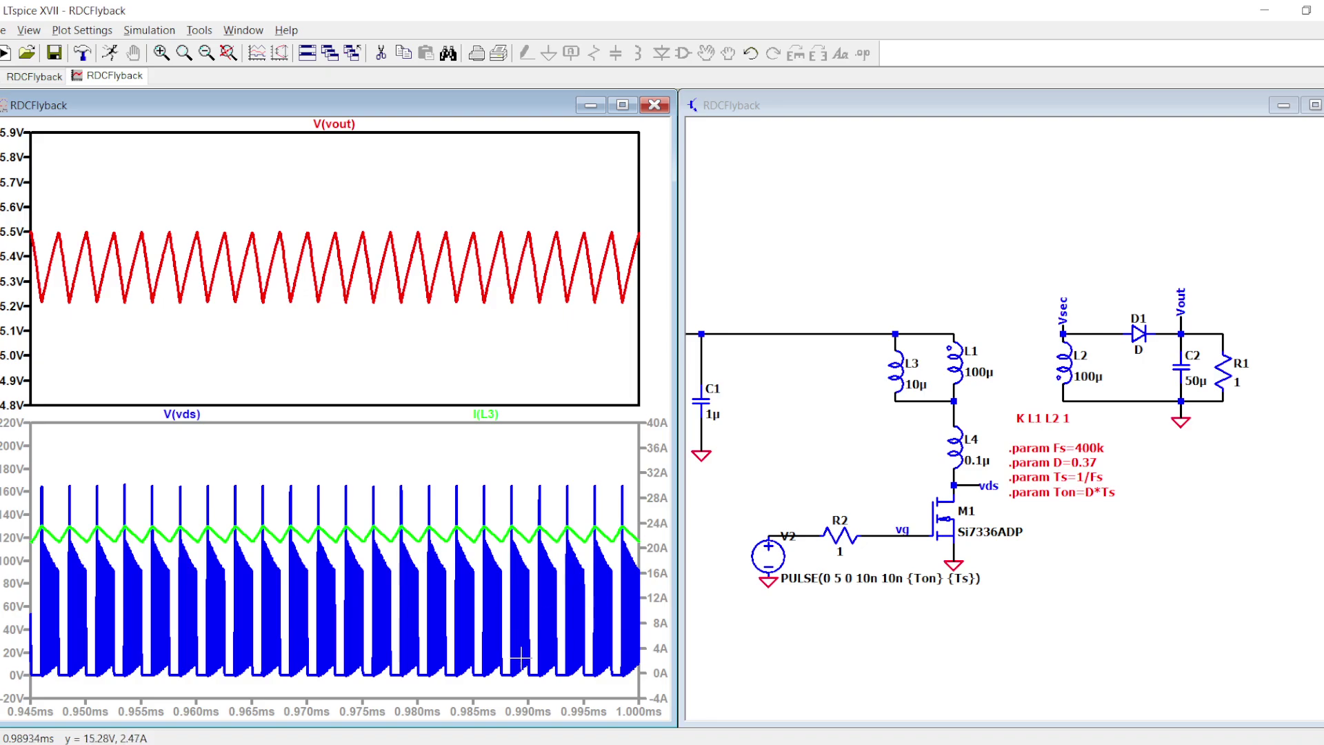
drag(560, 684, 620, 501)
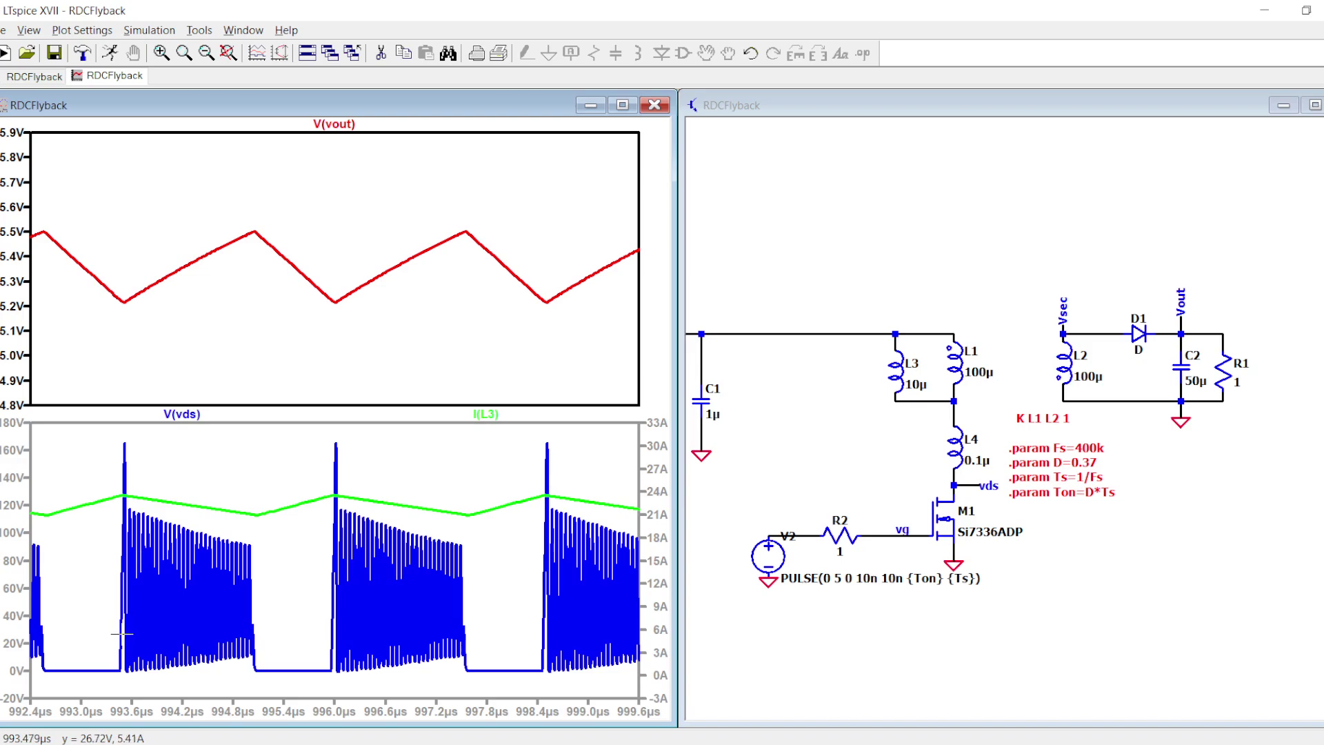
click(266, 548)
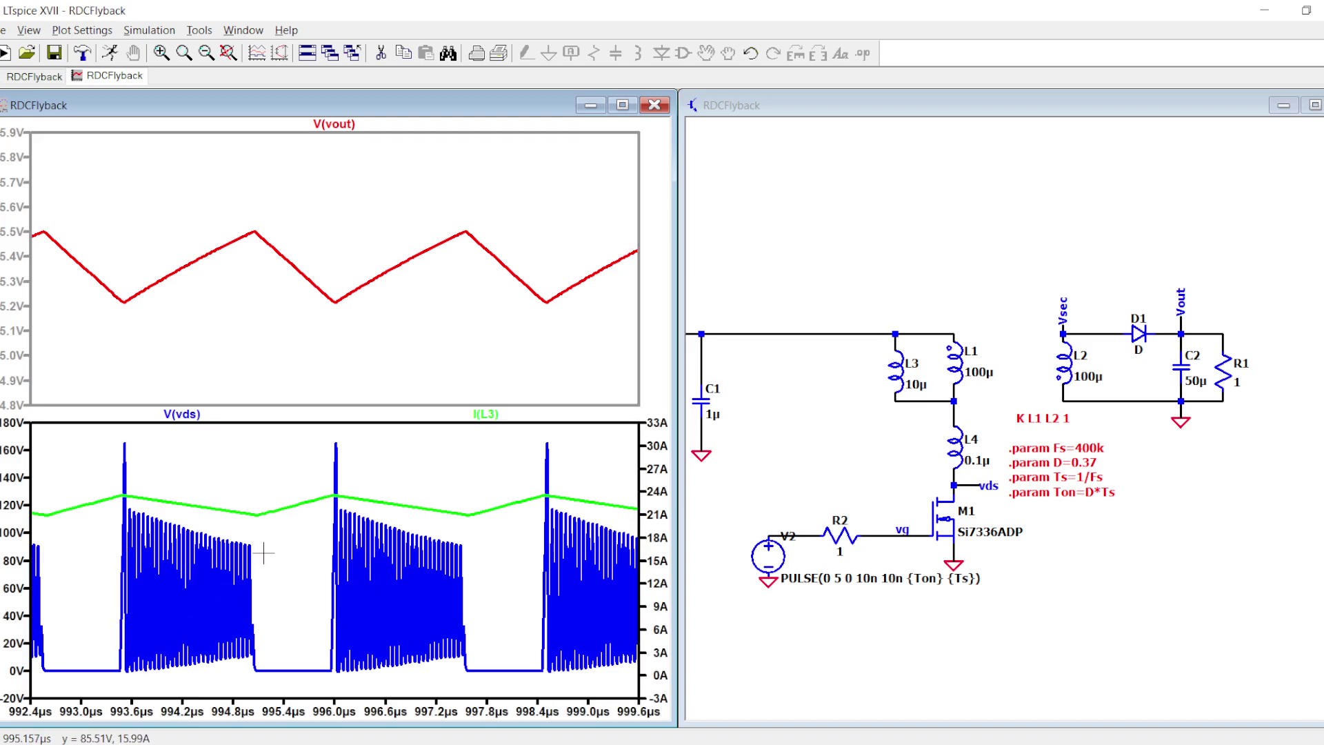
Add a third plot pane and plot the instantaneous power dissipation of MOSFET M1 in it.
right_click(338, 328)
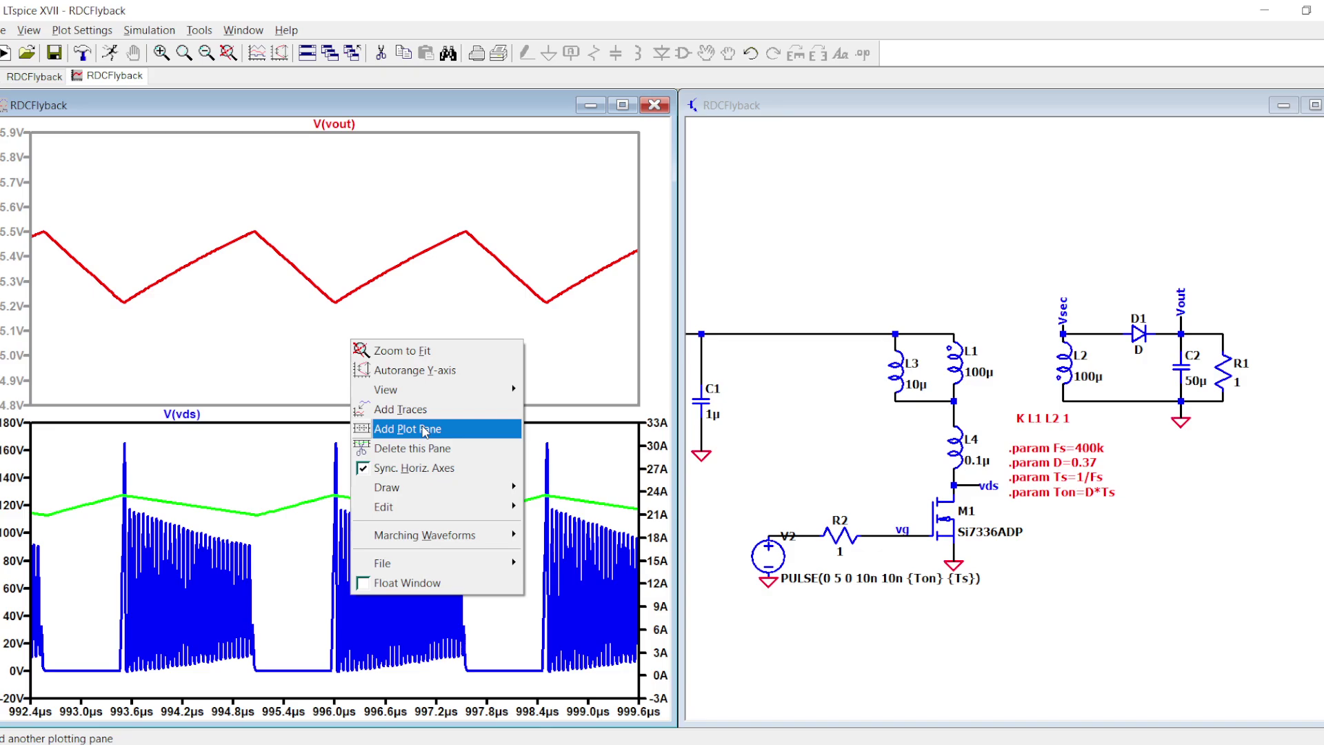
click(387, 424)
click(873, 492)
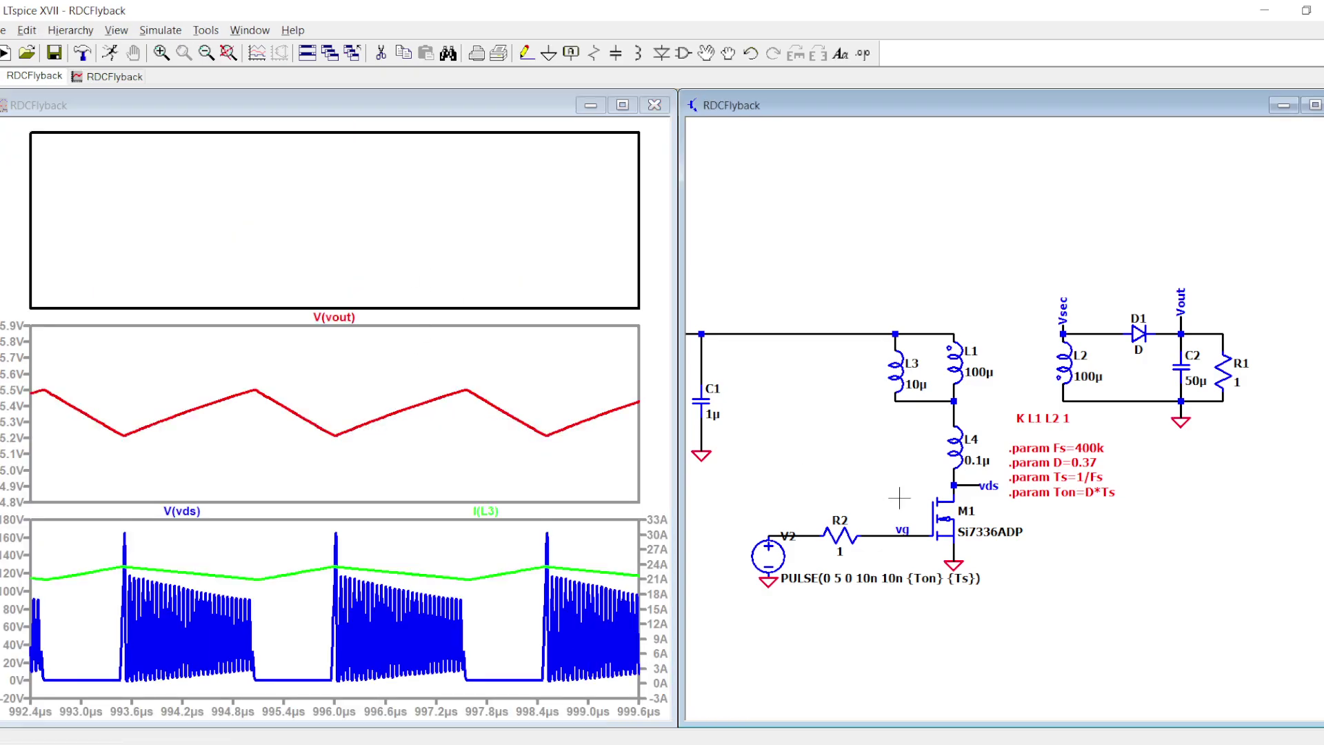
alt+click(900, 498)
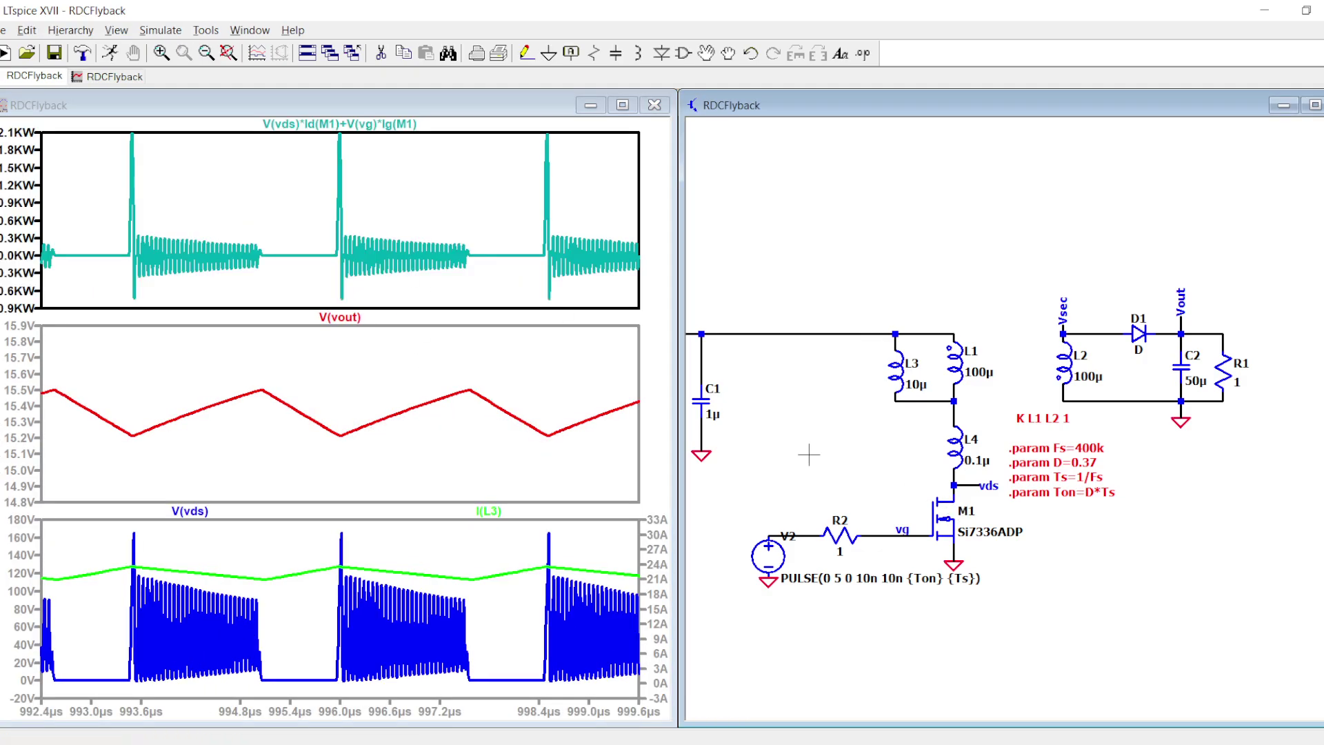
Measure M1's average power dissipation over the displayed interval and close the result.
ctrl+click(348, 128)
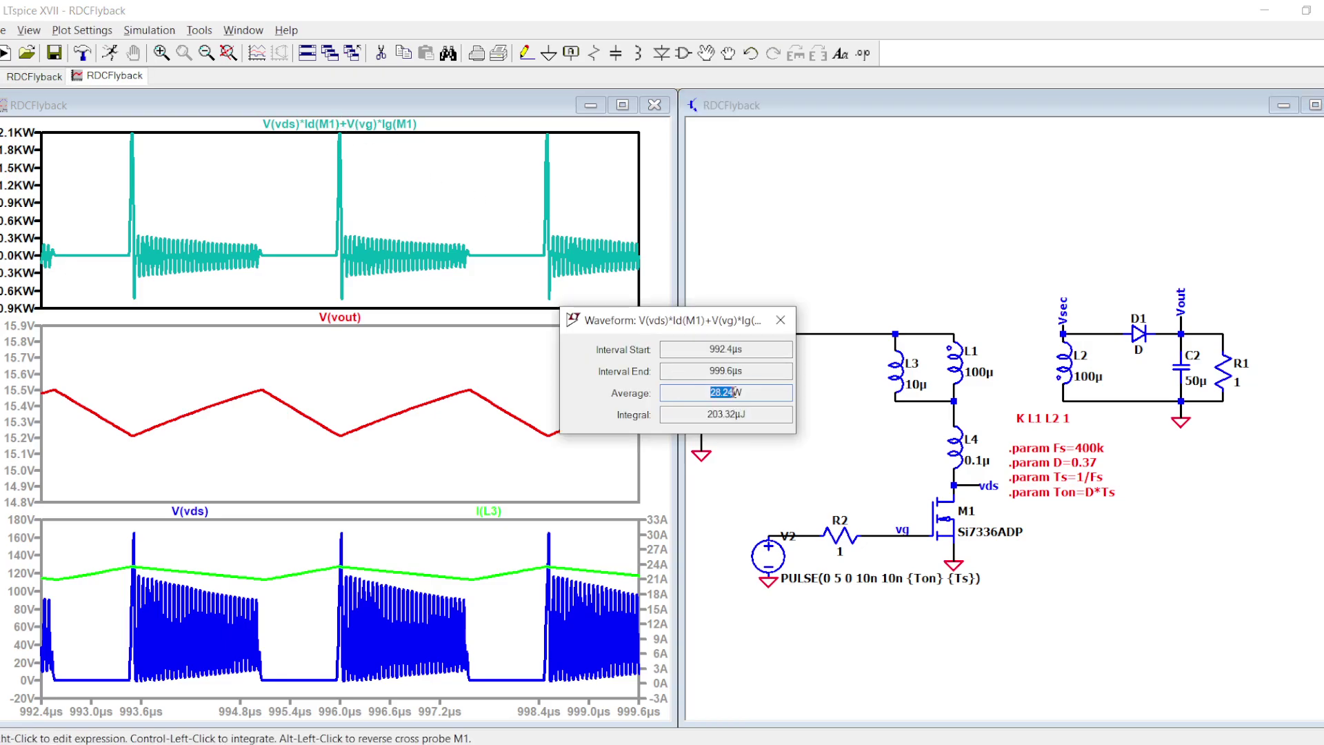
drag(736, 393, 779, 393)
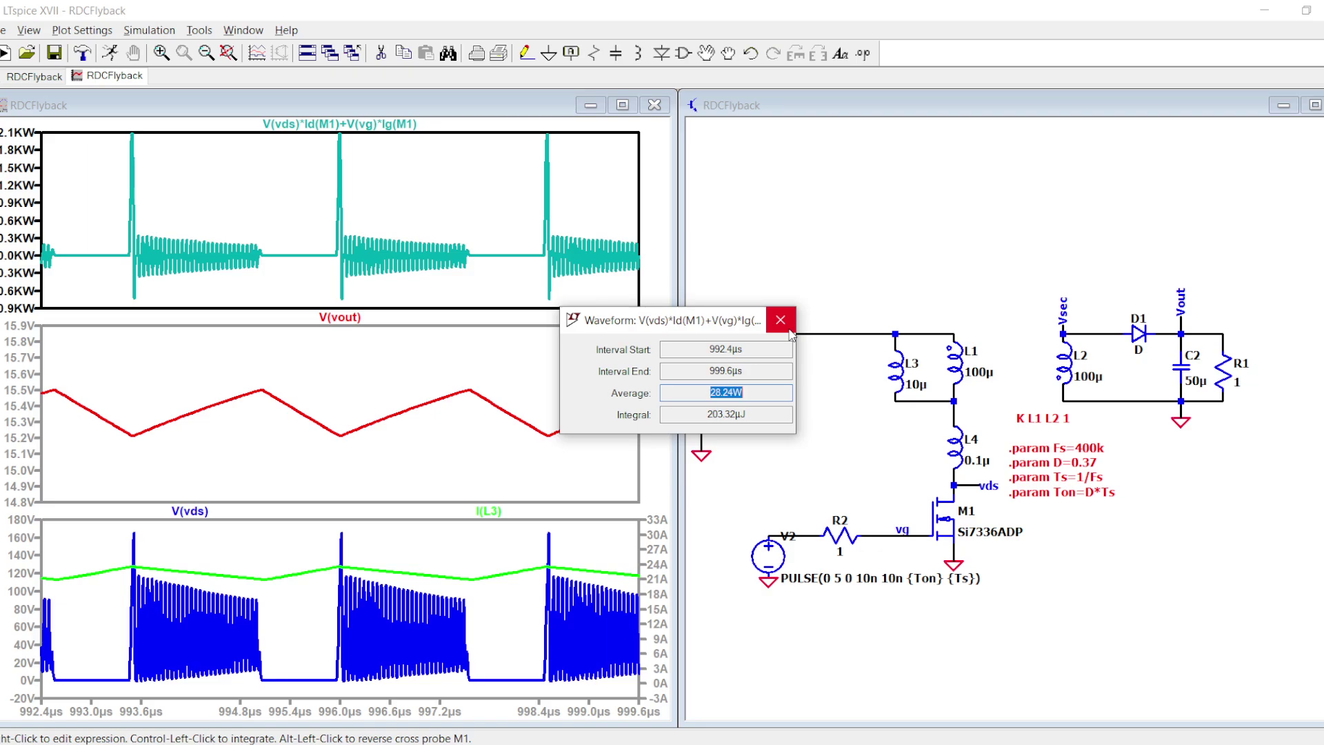
click(788, 329)
Switch to Excel to review the Cn and Rsn snubber values and the Rsn formula in E5, and return to LTspice.
scroll(938, 486, up, 1)
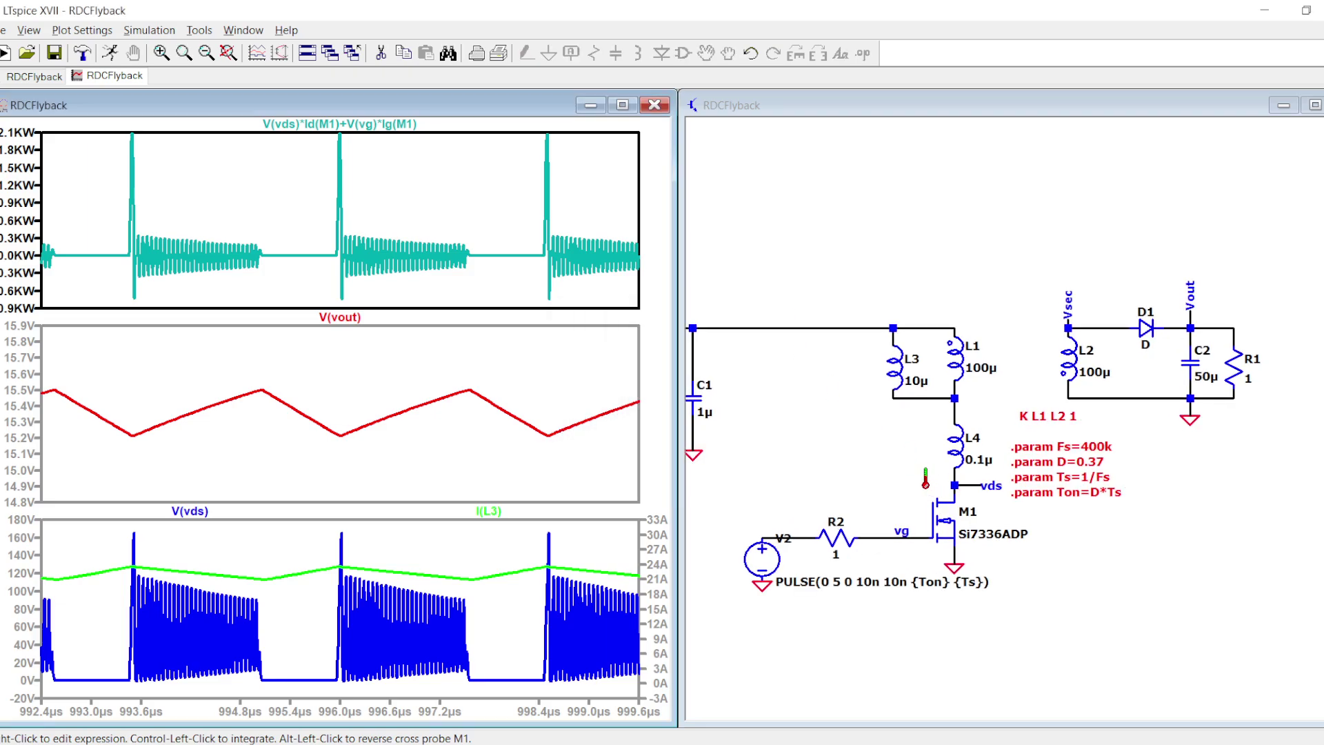
drag(916, 483, 1053, 501)
key(alt+Tab)
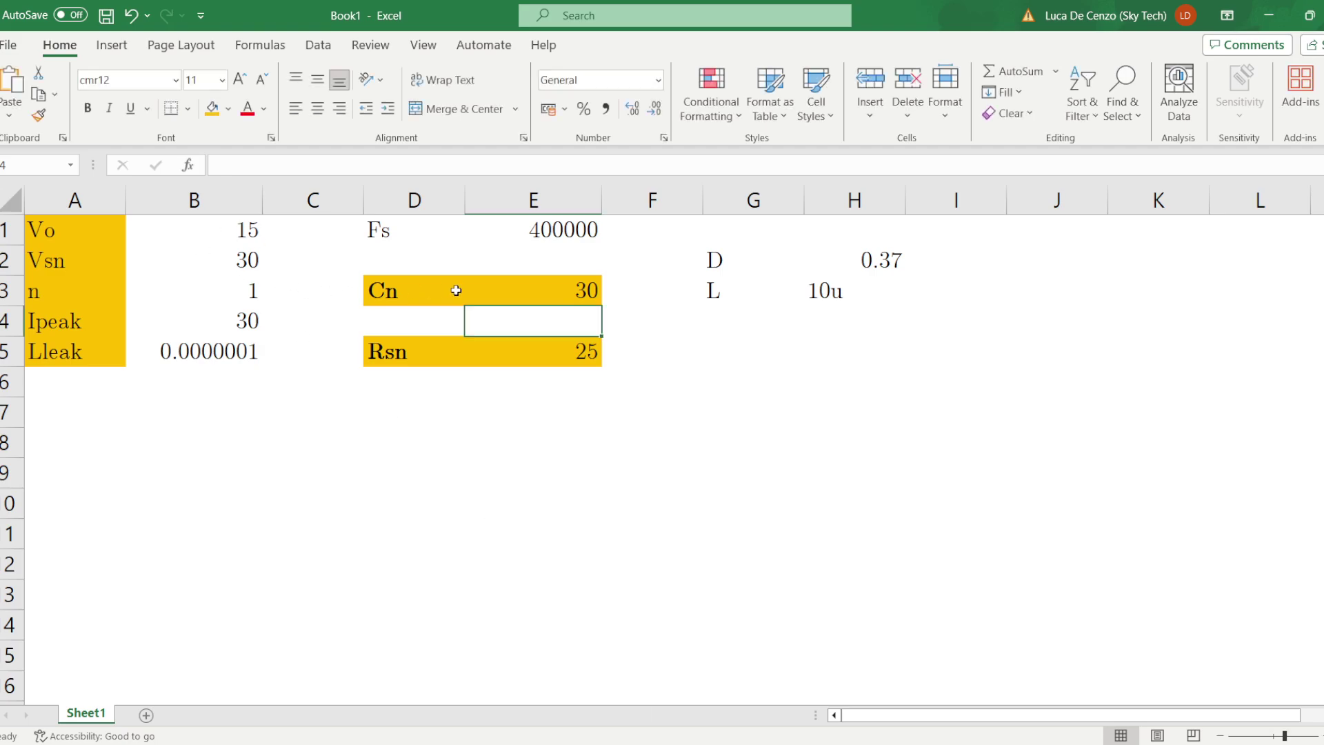
double_click(482, 291)
double_click(587, 352)
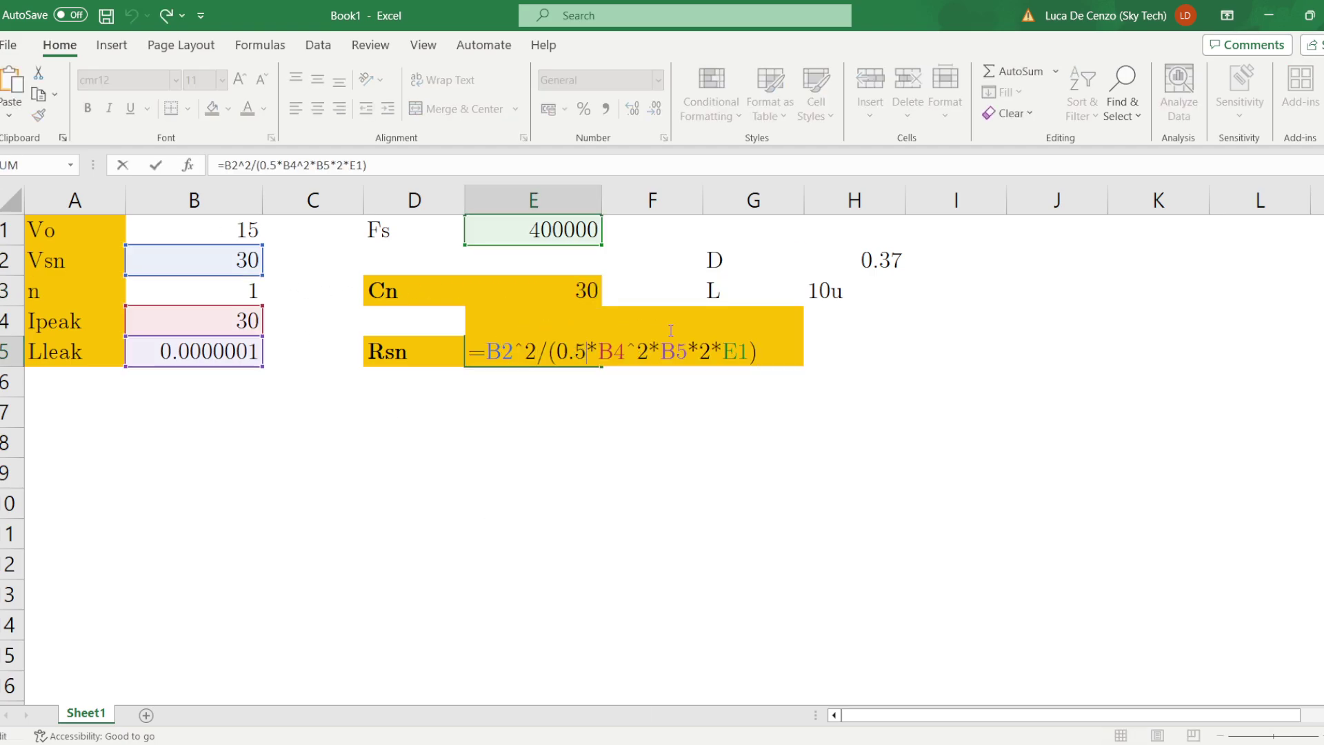
key(Escape)
key(alt+Tab)
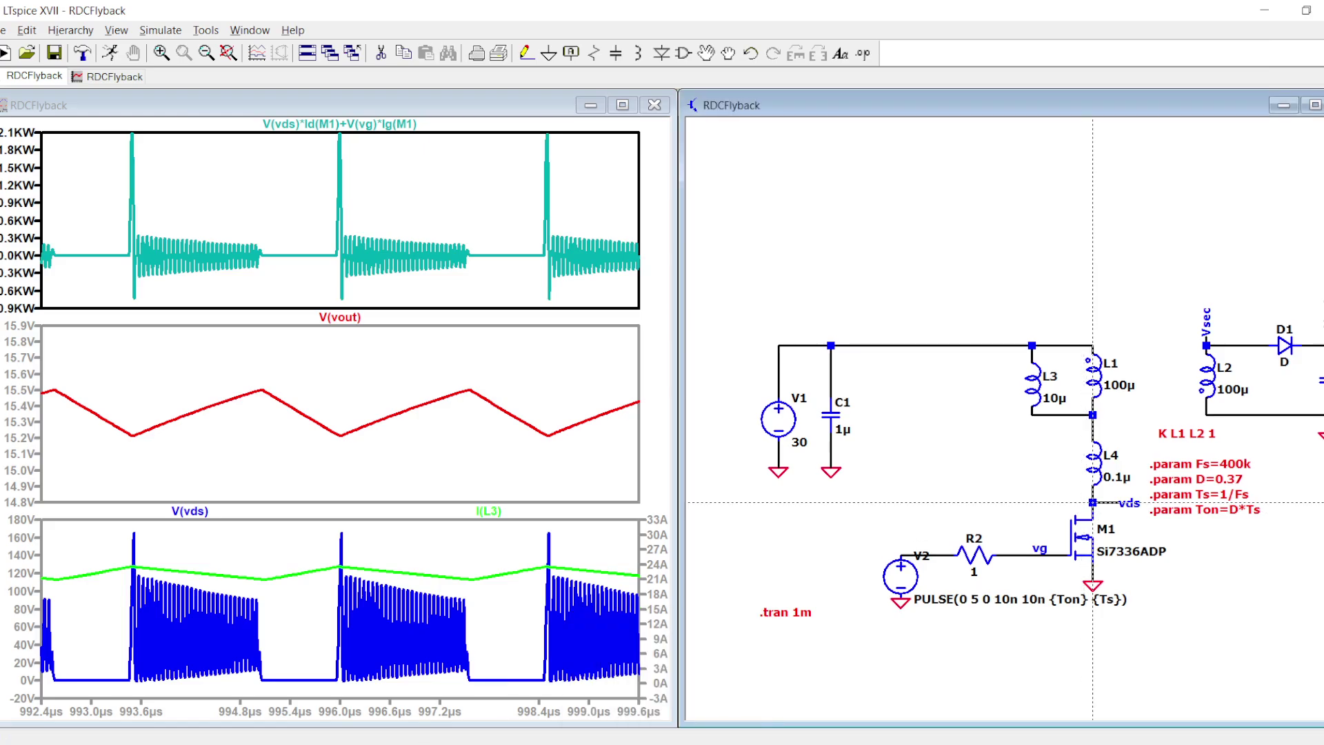
Wire a snubber branch from the vds node across and up to the input rail between C1 and L3.
click(1092, 502)
click(909, 344)
key(Escape)
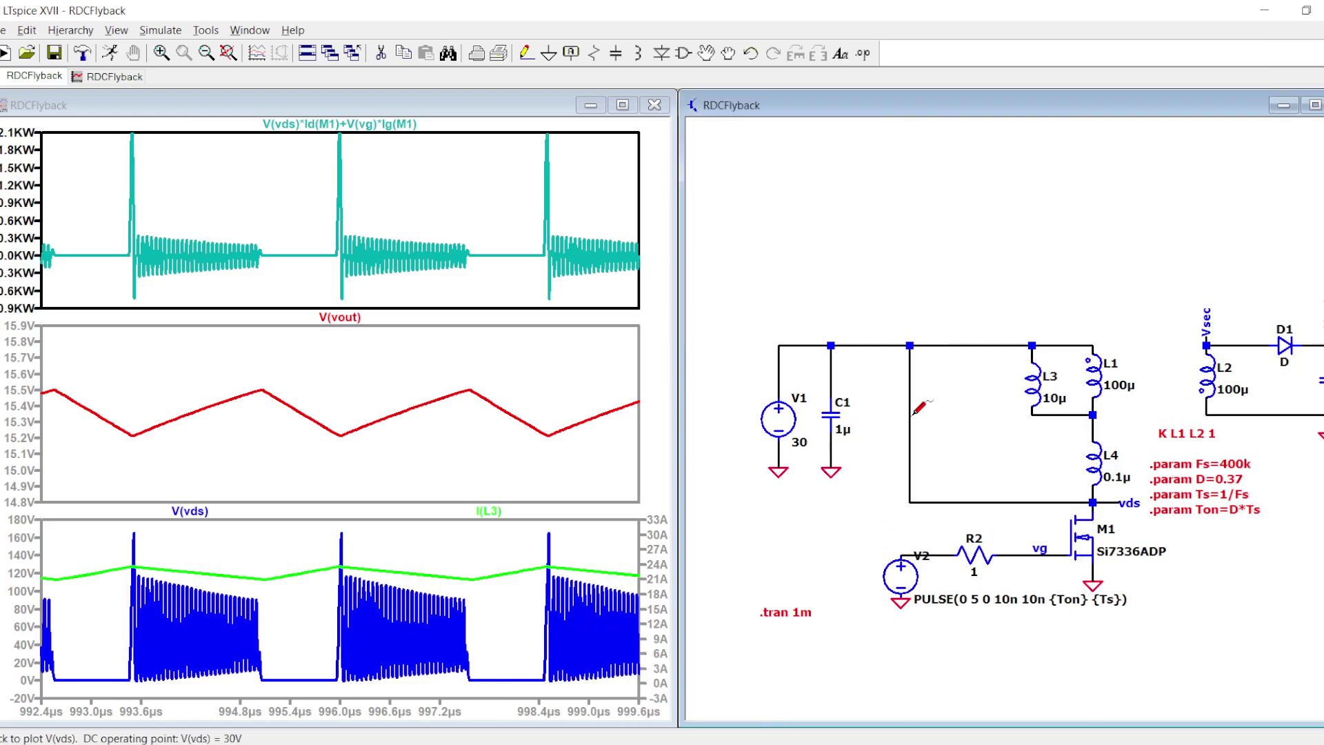
Insert a 1N914 diode into the snubber branch's horizontal wire with its cathode away from vds, and delete the branch's vertical wire.
key(d)
key(ctrl+r)
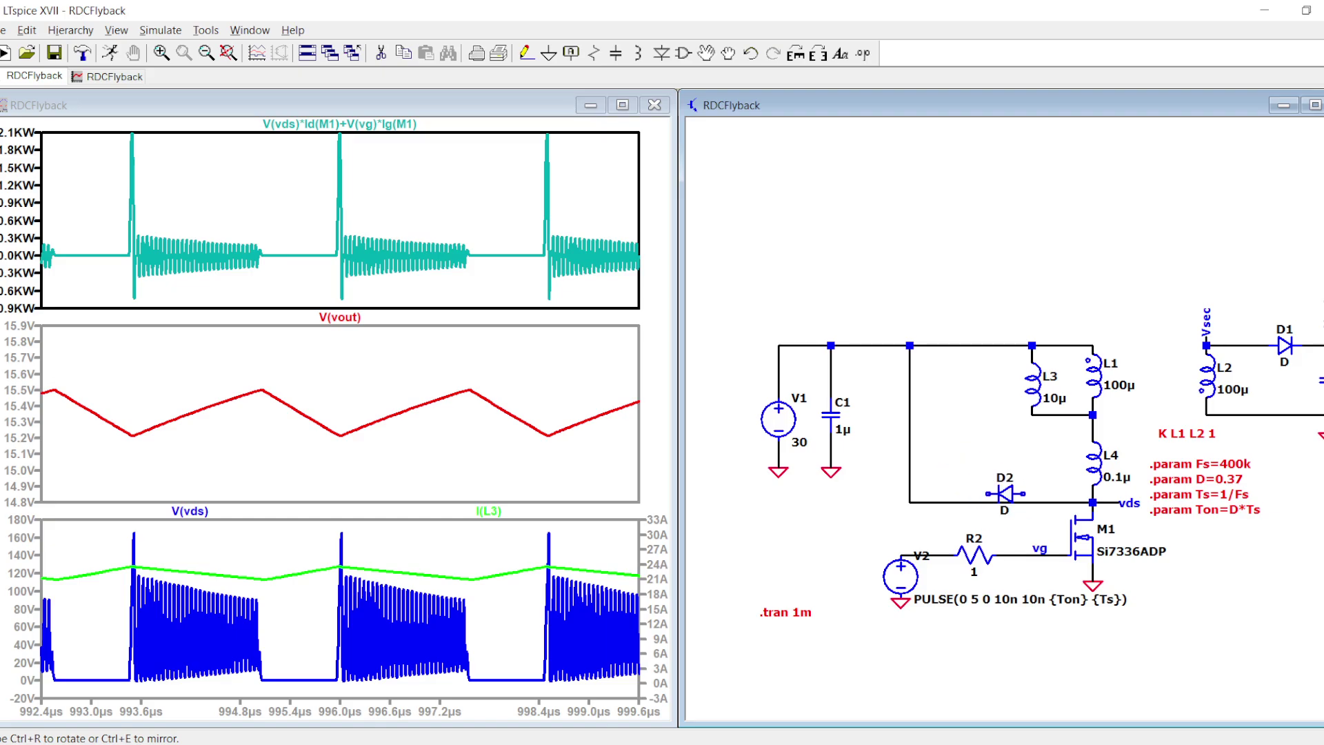
click(1006, 502)
key(Escape)
right_click(1007, 503)
click(760, 344)
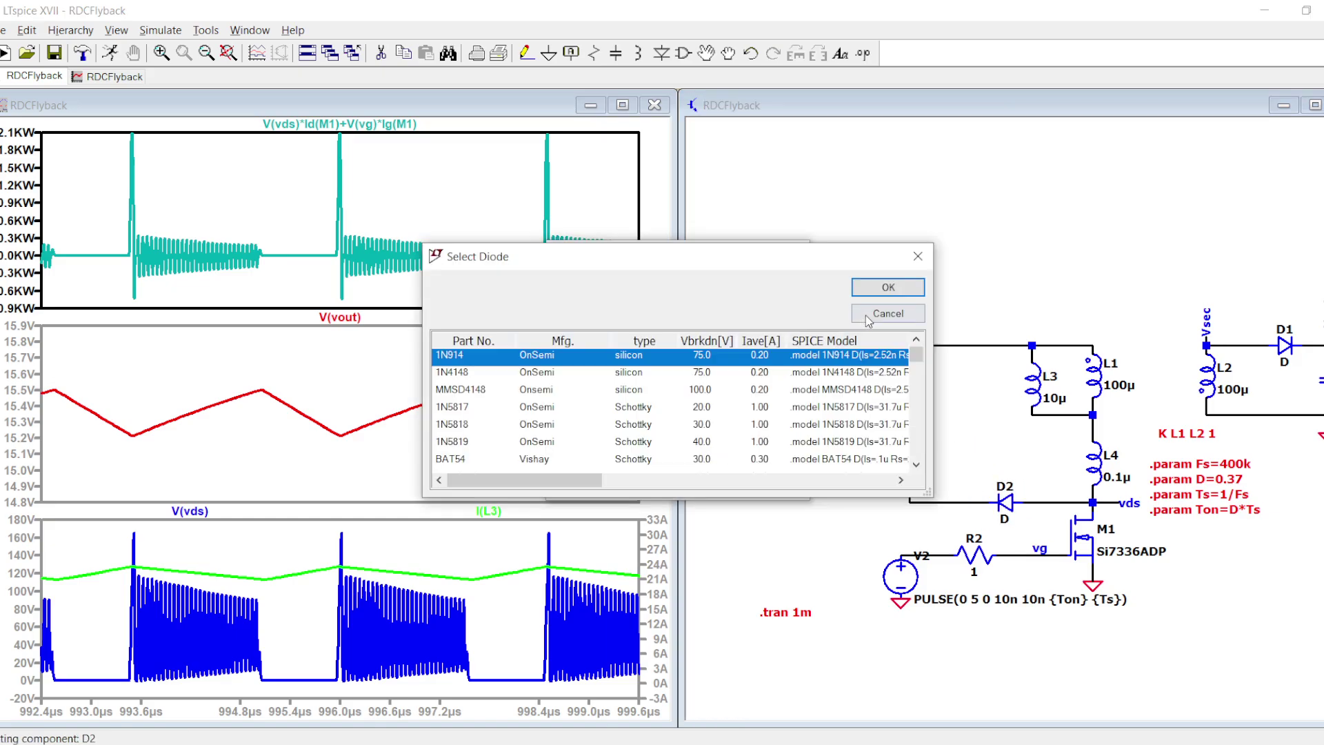
click(888, 287)
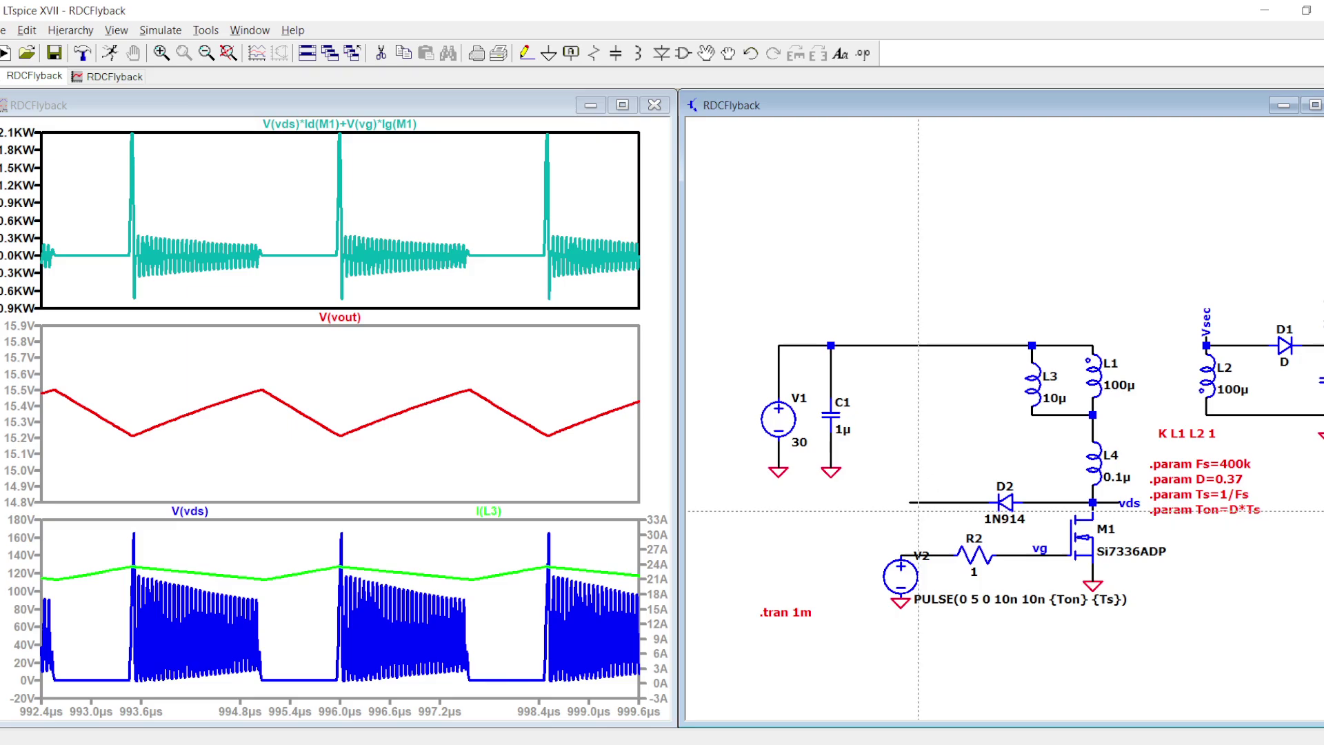
key(Escape)
Plot the instantaneous power of load resistor R1 in the output voltage pane, in place of the V(vout) trace.
click(534, 362)
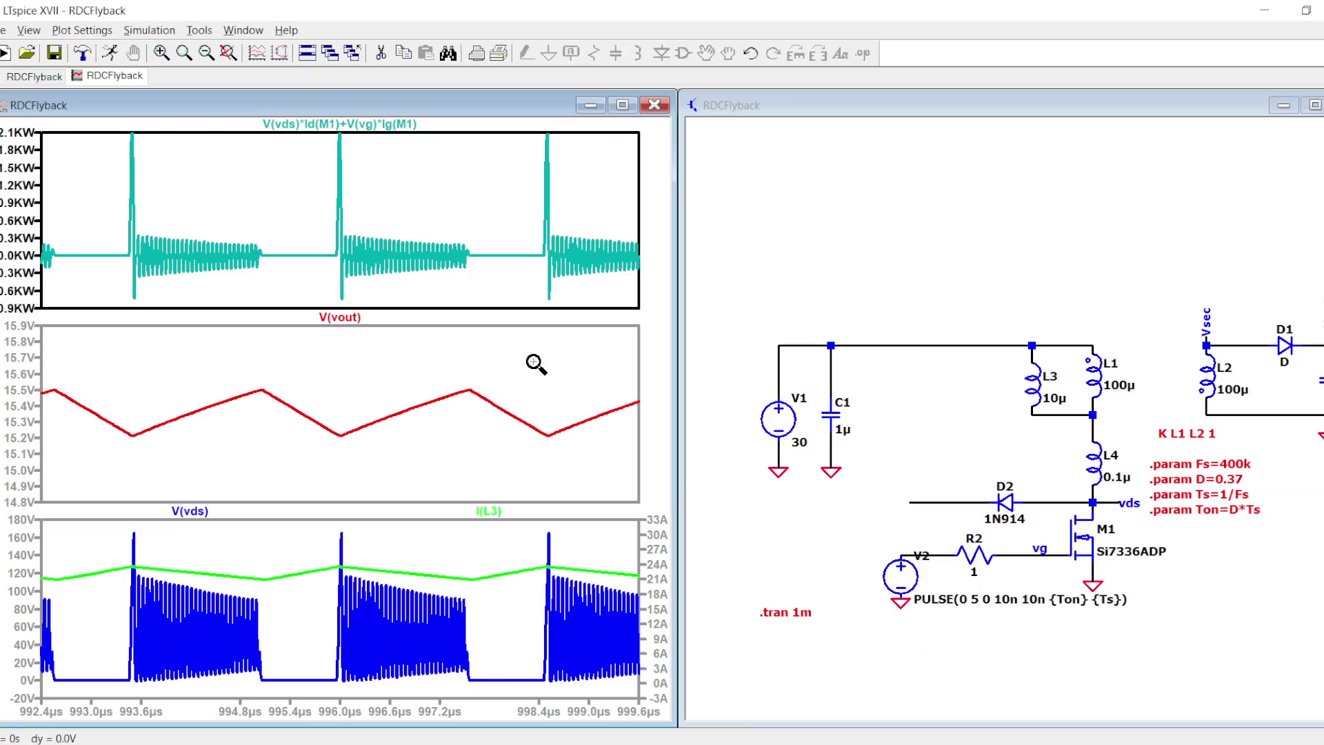
scroll(856, 401, down, 1)
drag(1197, 400, 1040, 400)
alt+click(1179, 388)
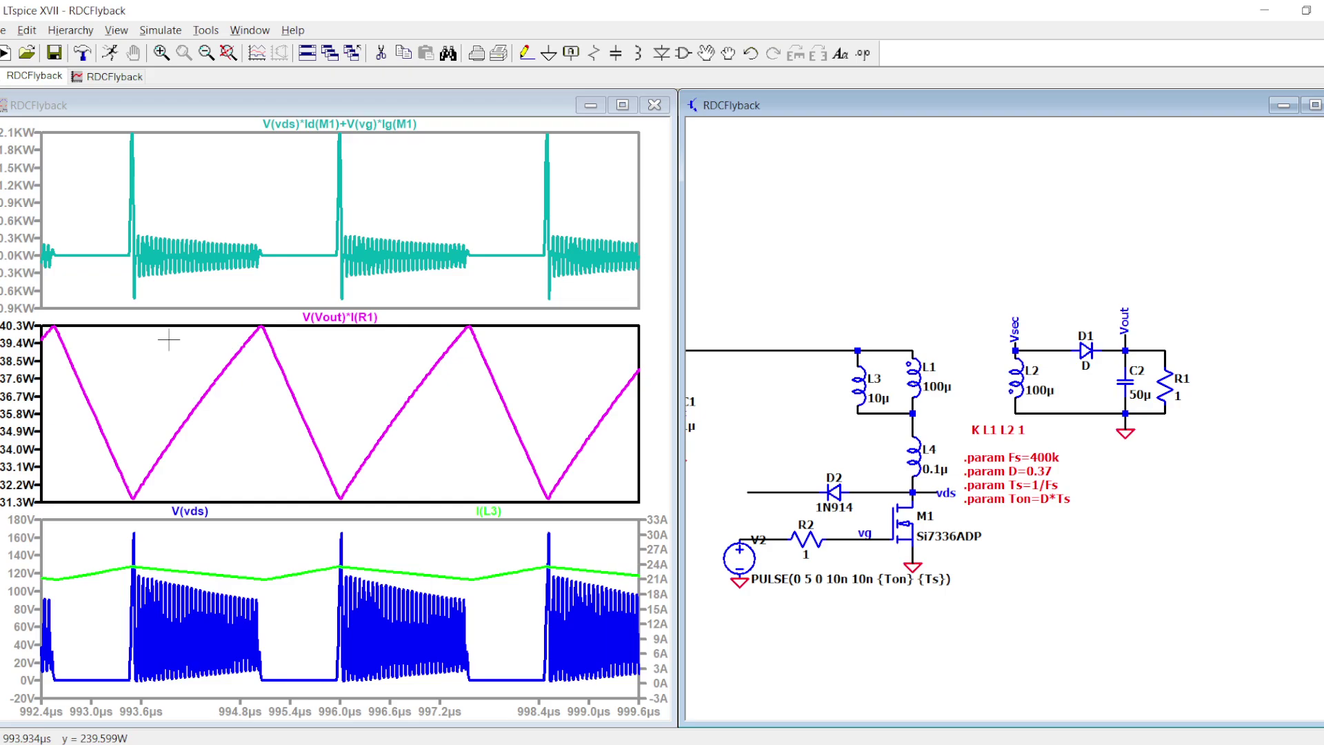
Place a vertical snubber resistor below the input rail between C1 and L3 and set its value to 10.
drag(747, 430, 838, 444)
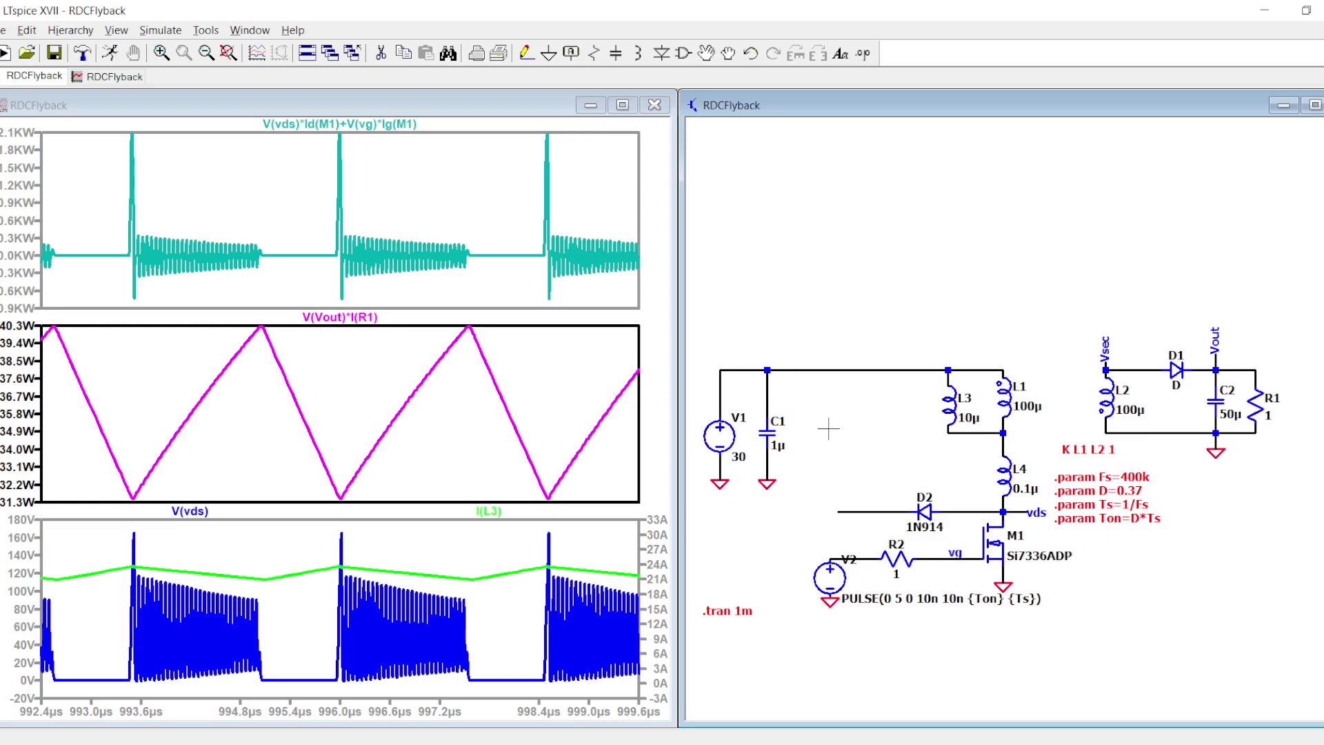
key(r)
scroll(828, 428, up, 2)
click(828, 428)
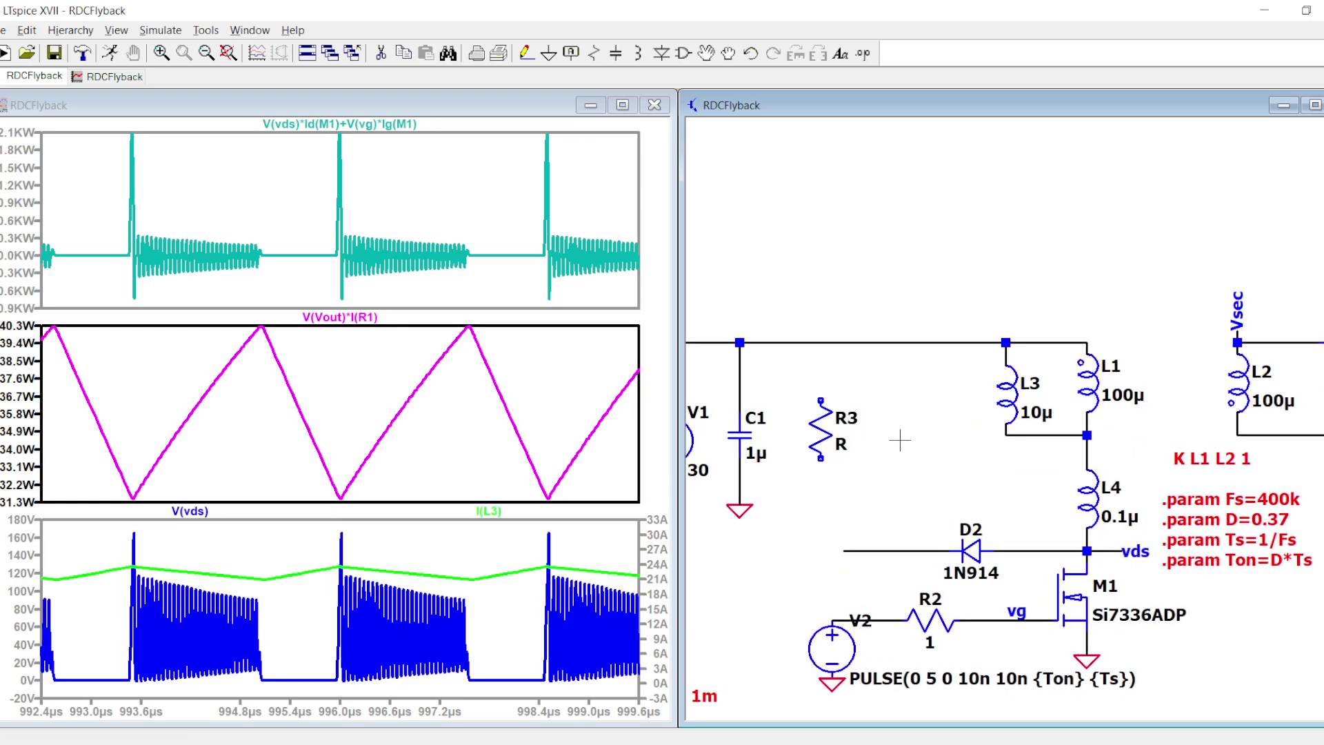
right_click(841, 444)
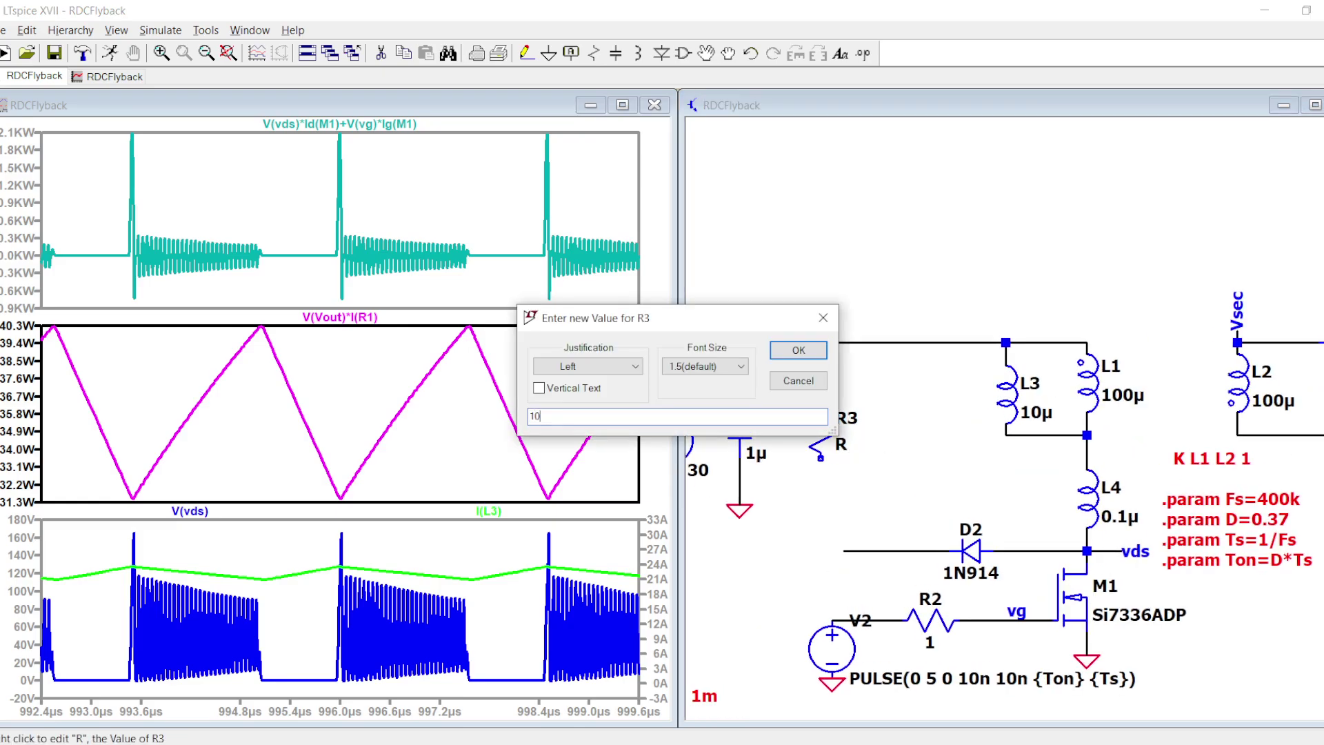
text(10)
key(Return)
Switch to Excel to check the calculated Cn and Rsn snubber values, and return to LTspice.
click(714, 743)
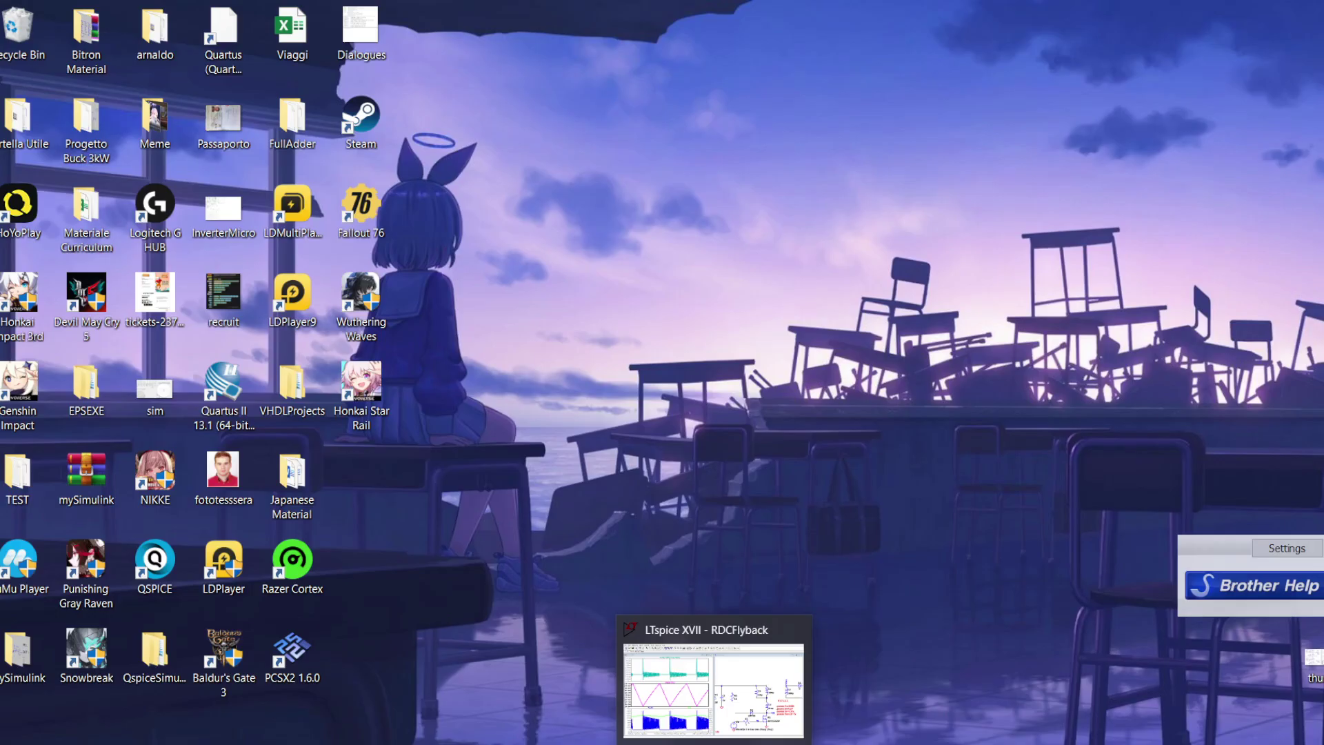
click(713, 689)
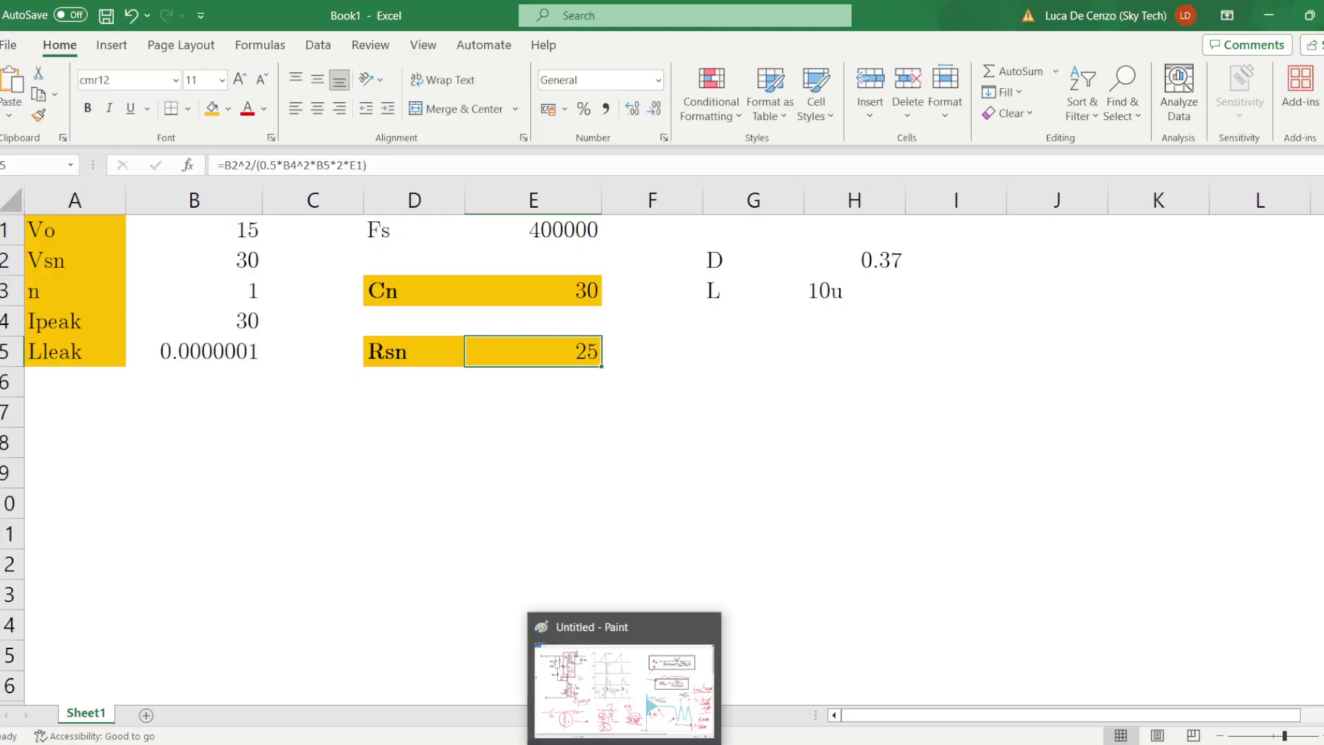
click(629, 743)
click(629, 743)
click(713, 744)
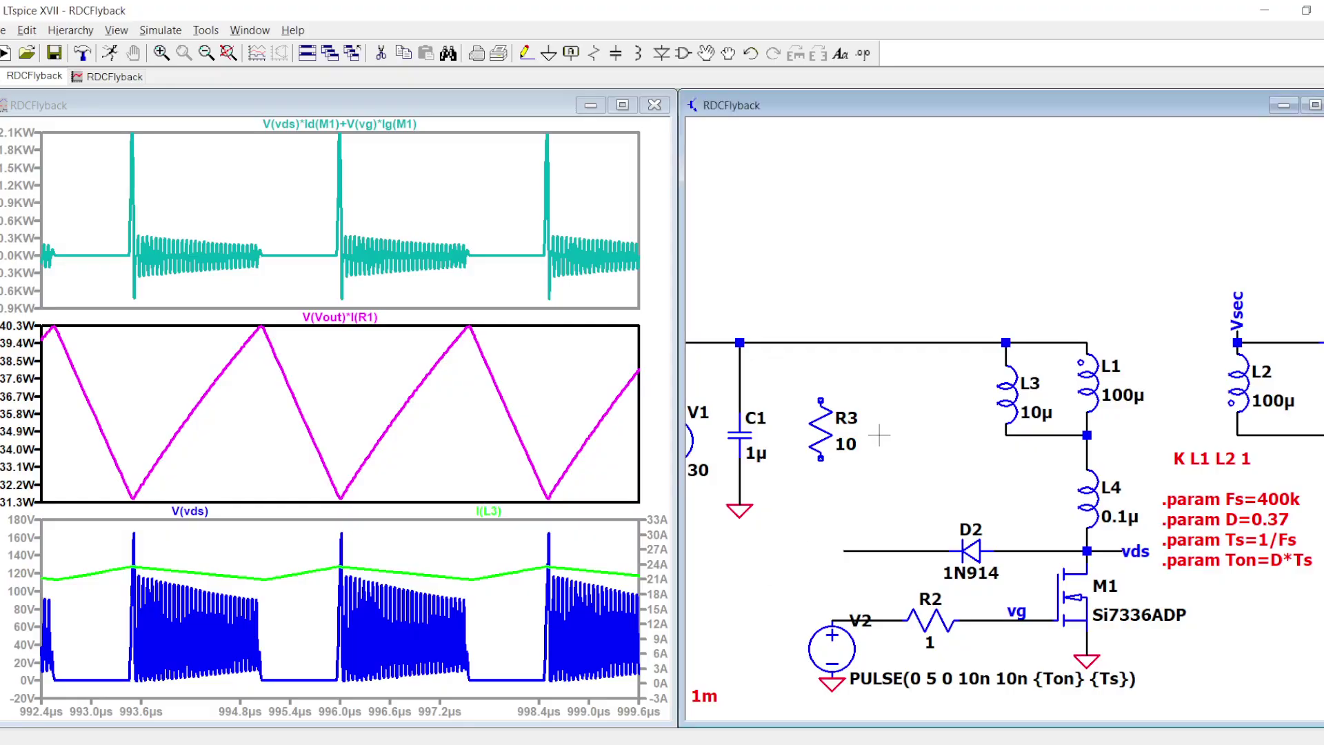
Place a vertical snubber capacitor beside resistor R3.
key(c)
click(890, 435)
key(Escape)
Wire R3 and C3 in parallel from the input rail to a common lower node, and set C3 to 10µ.
key(F3)
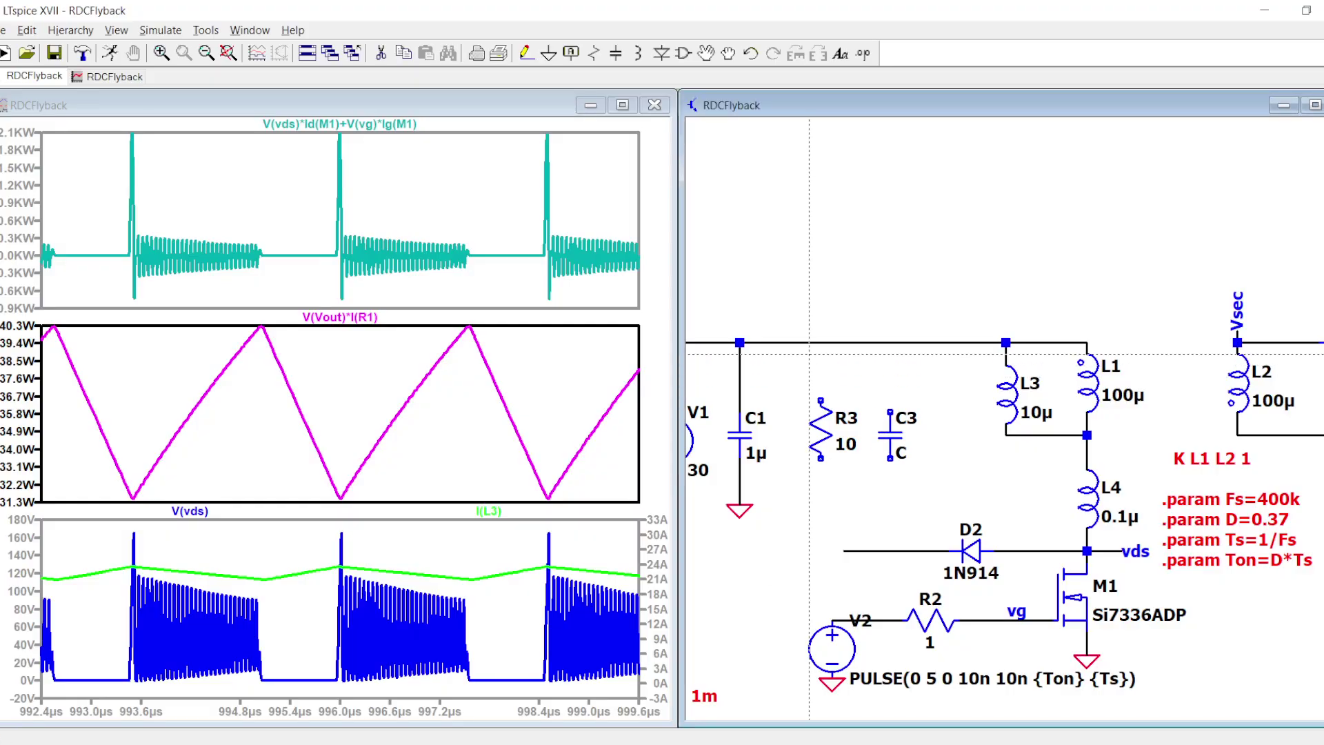
click(821, 342)
click(821, 504)
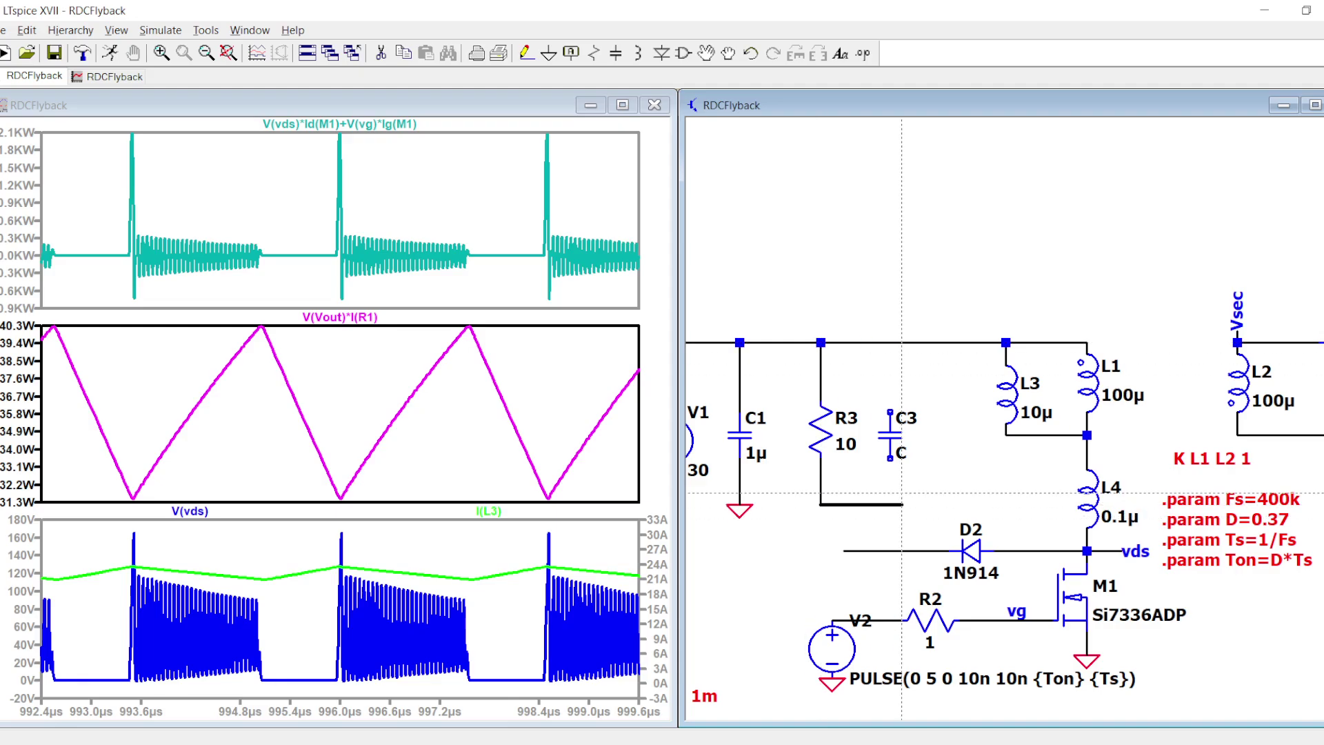
click(890, 504)
click(890, 458)
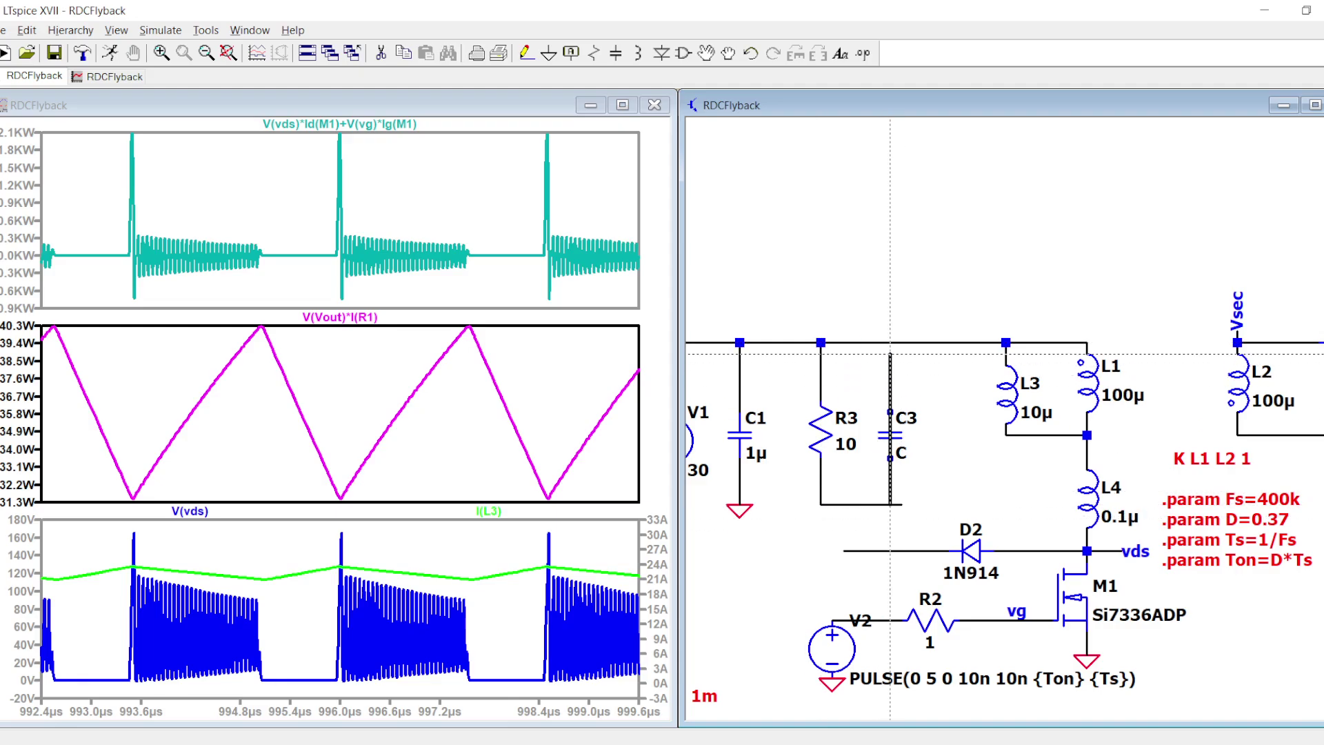
click(890, 413)
click(890, 342)
key(Escape)
right_click(899, 453)
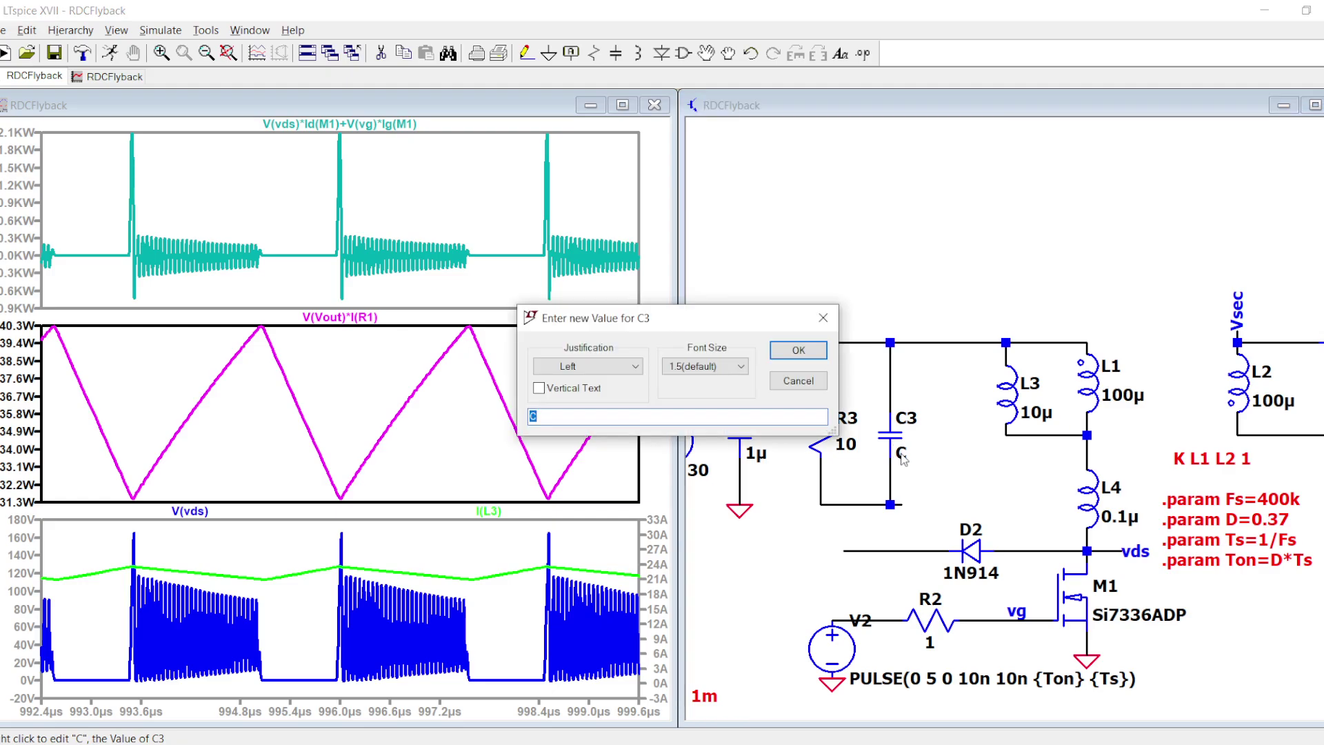
key(Return)
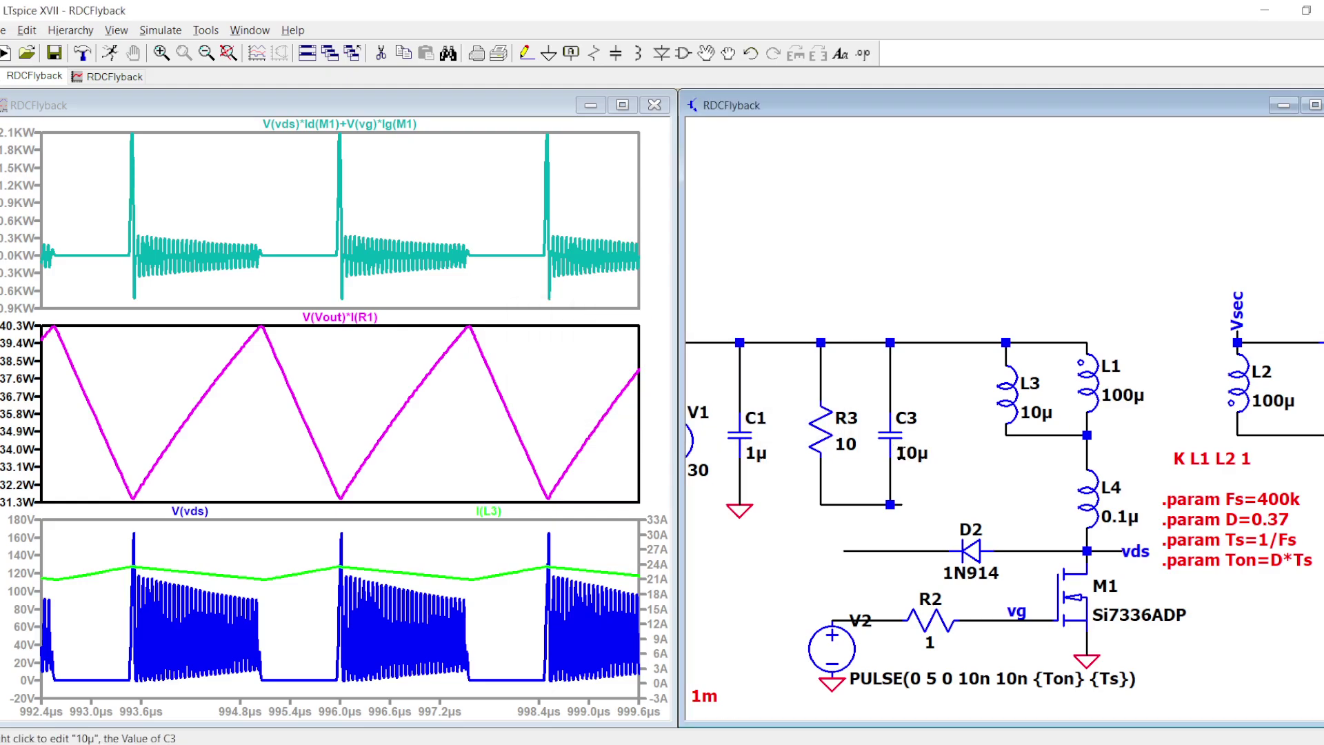
Wire the common lower node of R3 and C3 down to D2's cathode wire and delete the leftover wire stub.
key(F3)
click(855, 504)
click(855, 551)
key(Escape)
key(F5)
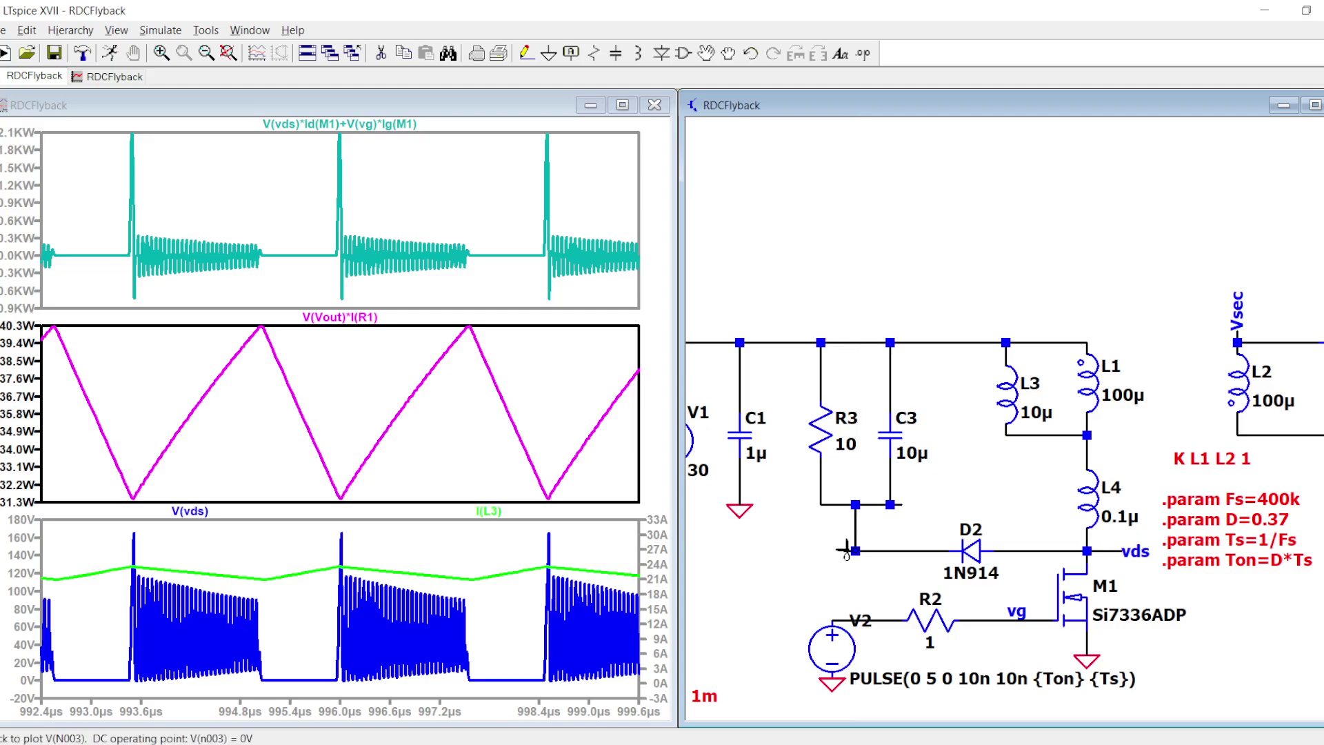
click(846, 550)
key(Escape)
scroll(917, 517, down, 2)
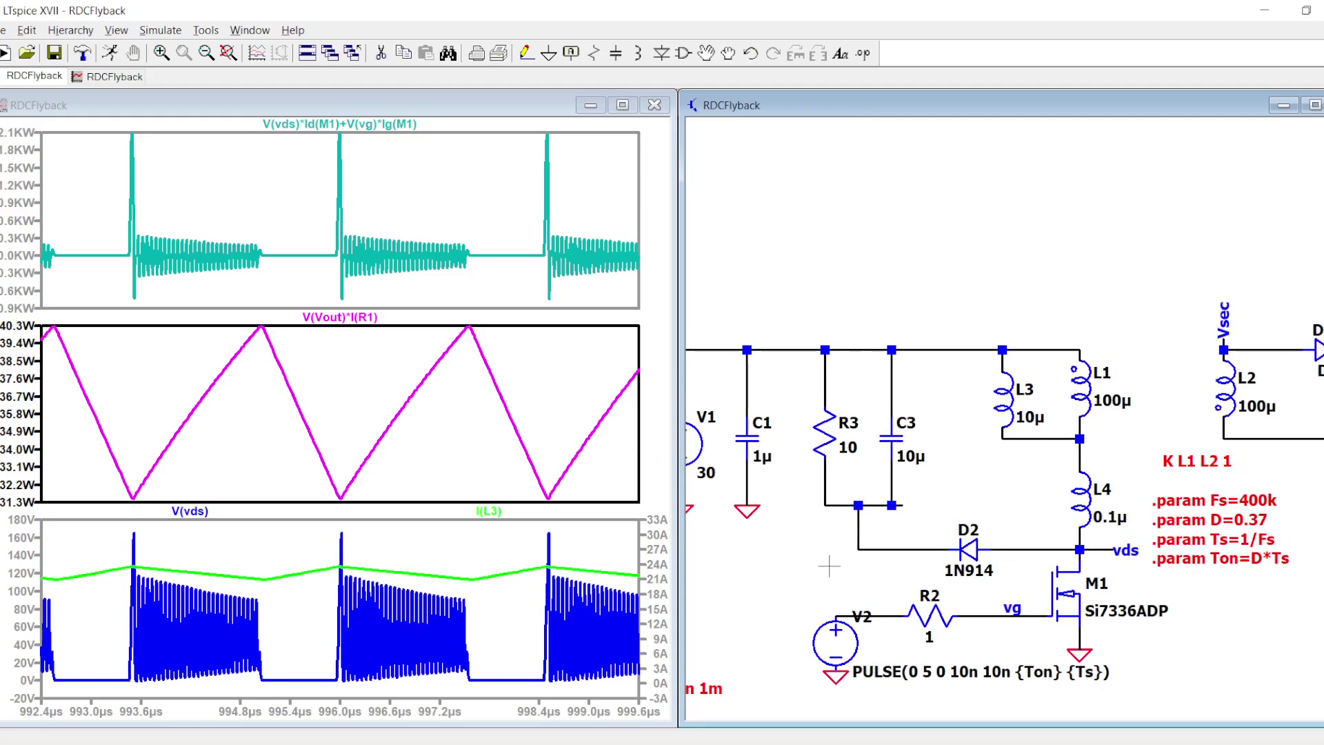
Switch to Excel to recheck the calculated Rsn value and return to the LTspice schematic.
key(alt+Tab)
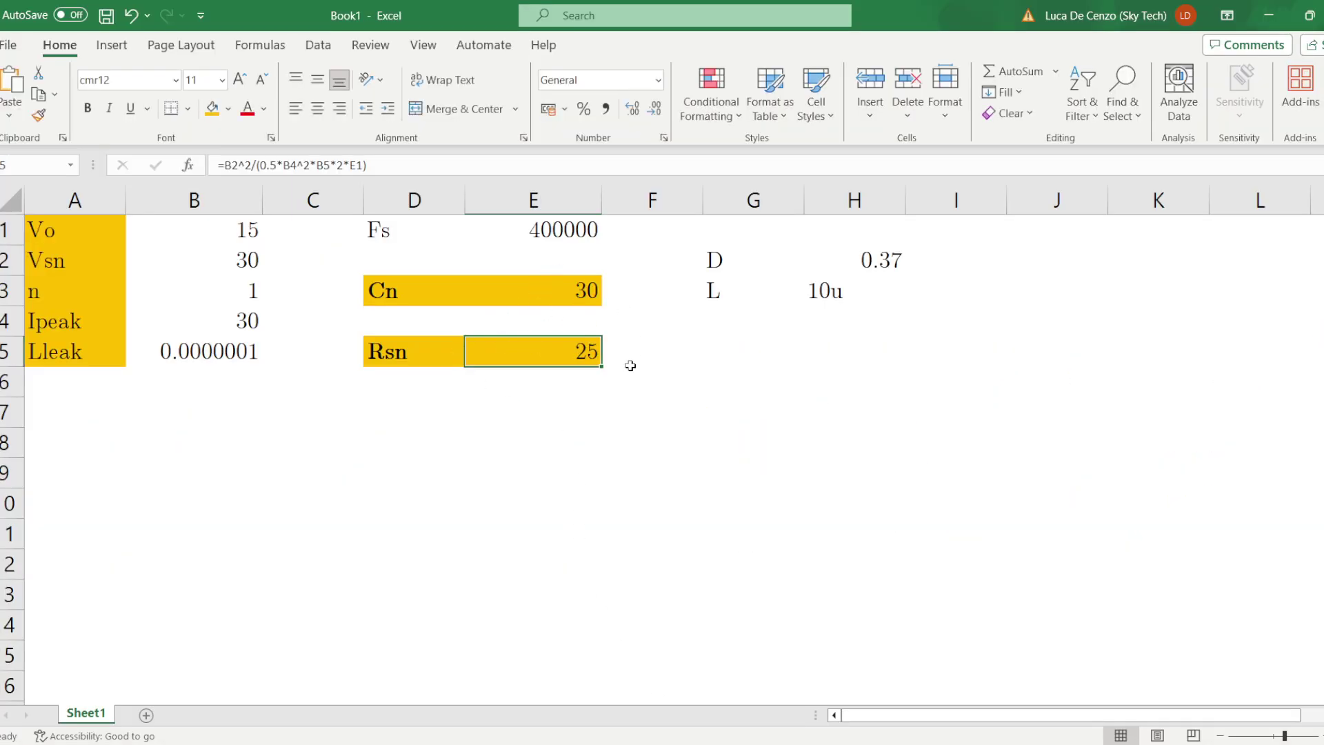
key(alt+Tab)
scroll(924, 521, down, 2)
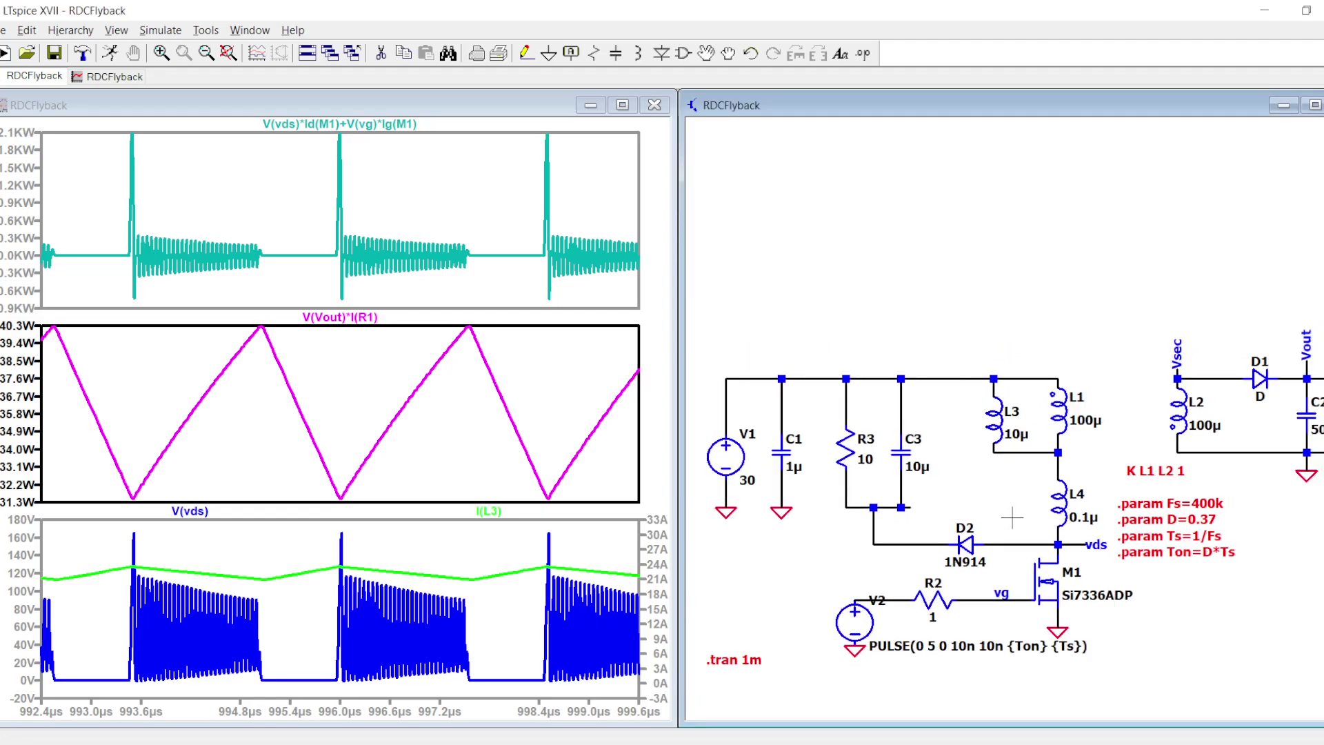
Change snubber diode D2 to the 1N5817 Schottky model and run the simulation.
right_click(965, 545)
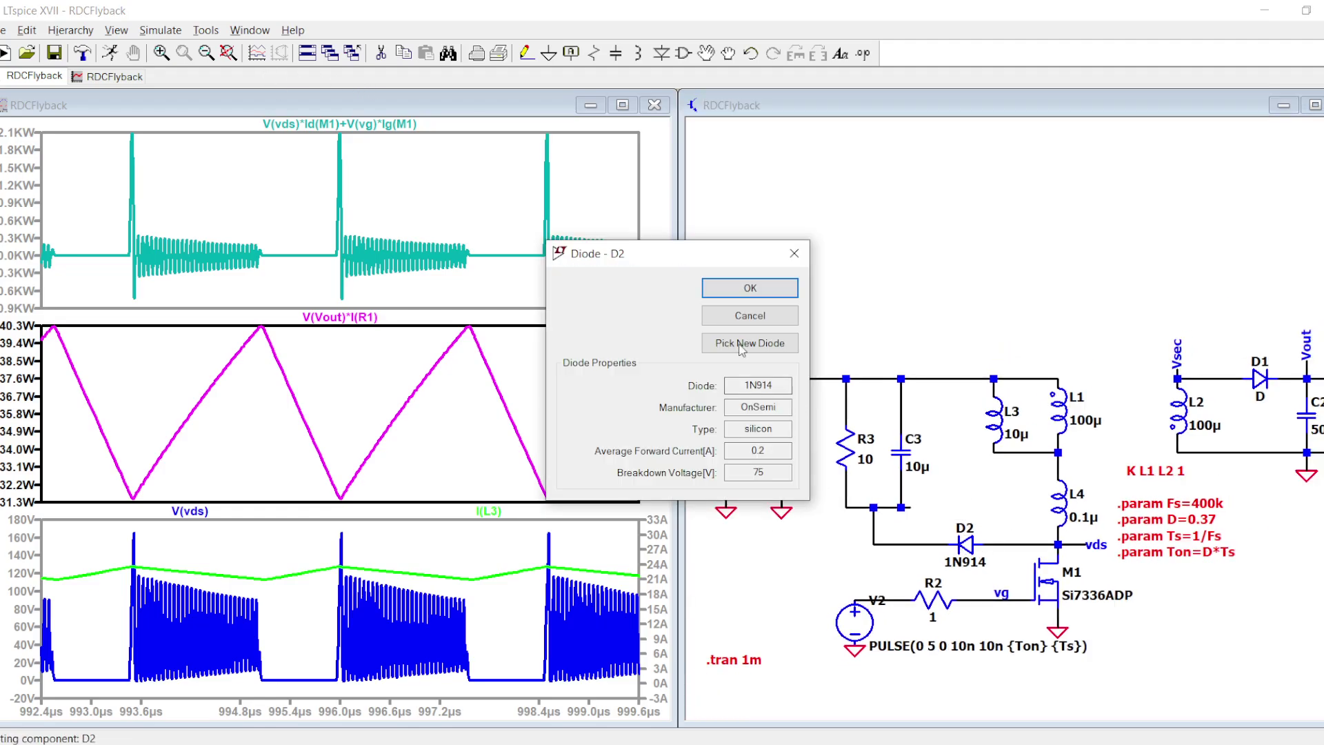
click(759, 352)
click(689, 414)
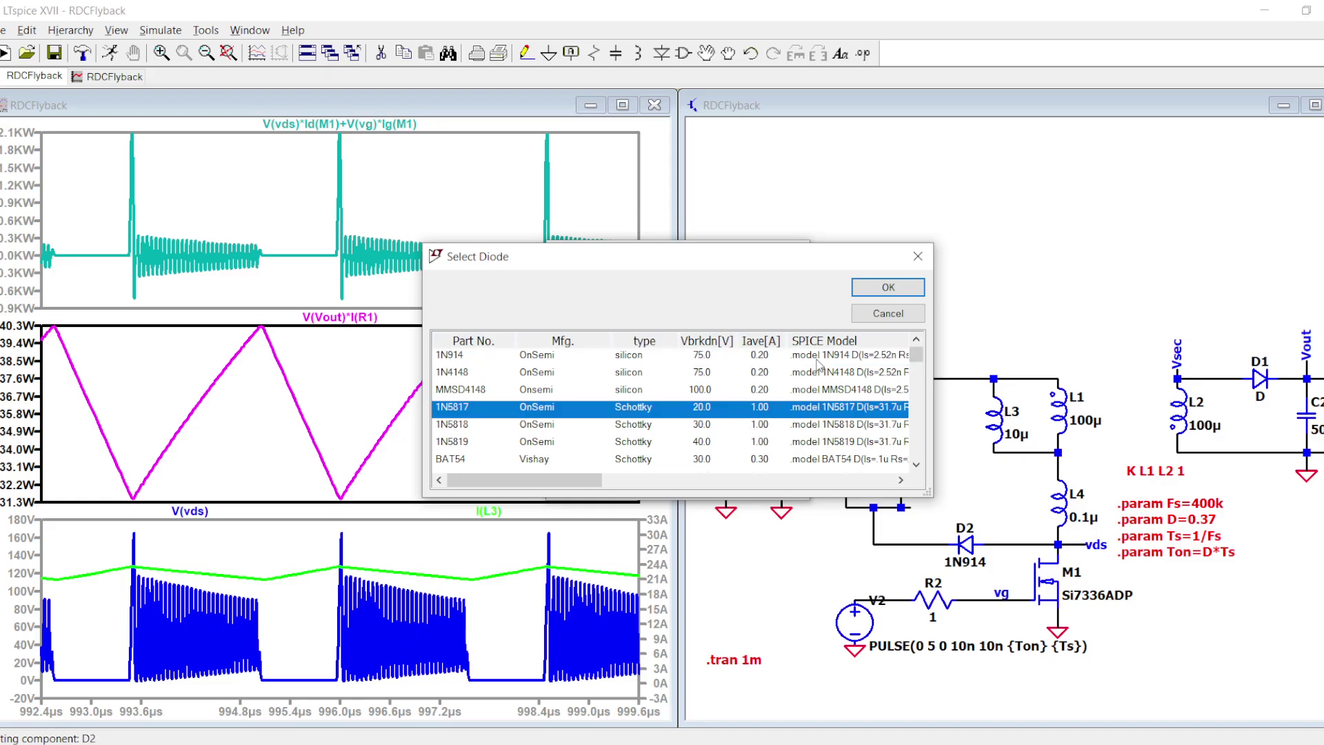
click(879, 289)
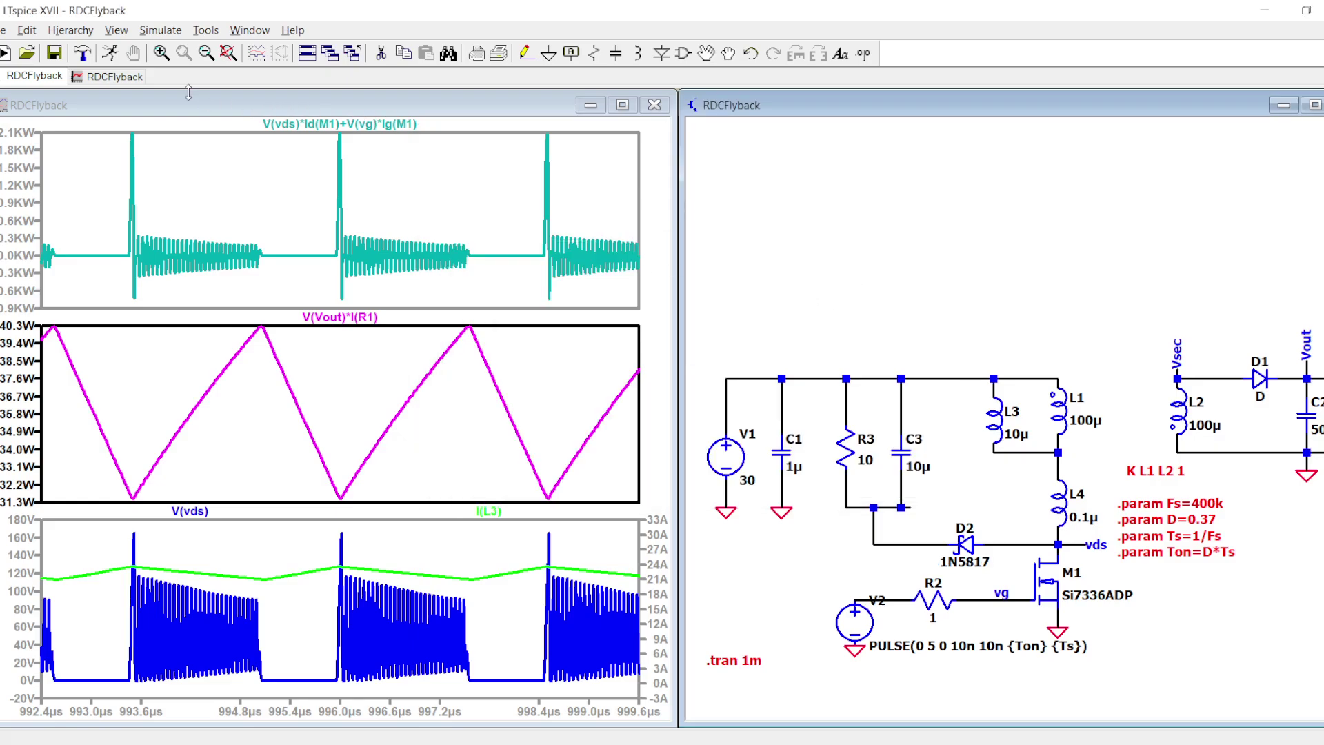
click(111, 53)
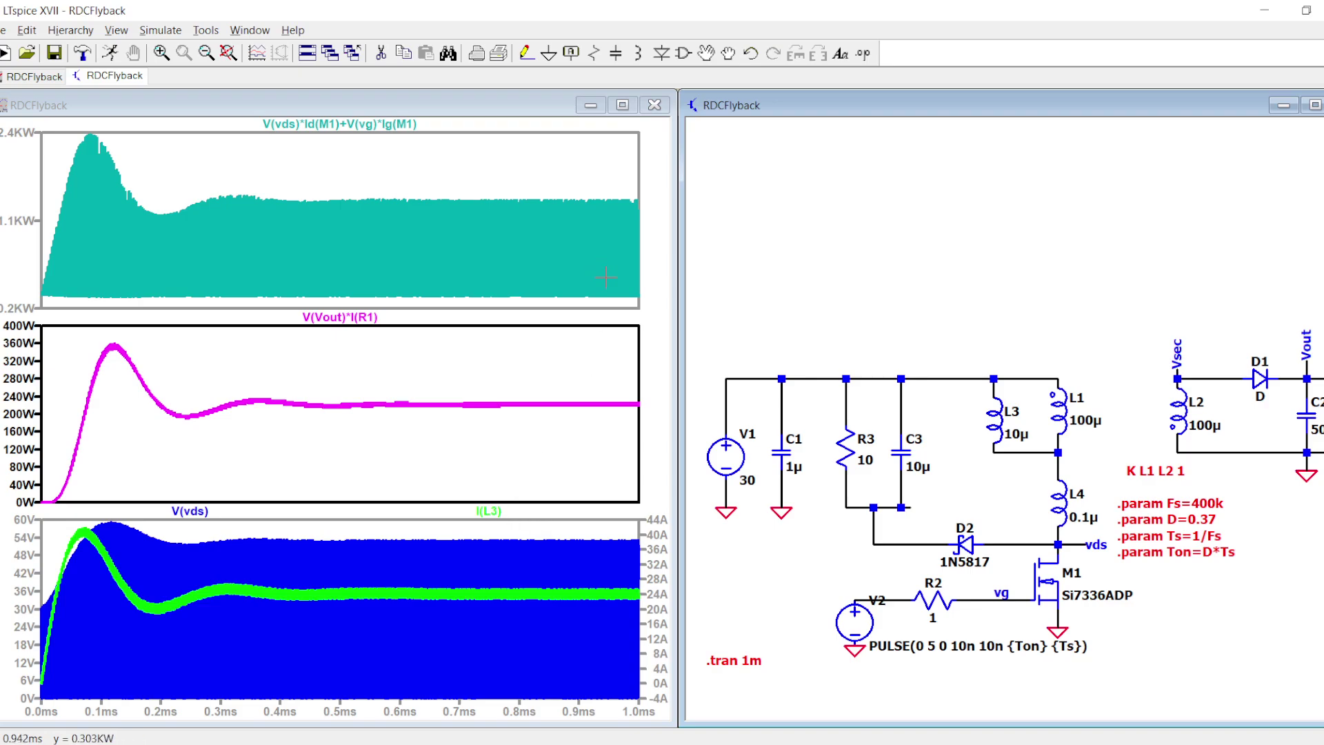
Zoom in on the waveforms from about 0.924 ms to 1 ms, measure M1's average power dissipation, and close the result.
drag(593, 303, 651, 173)
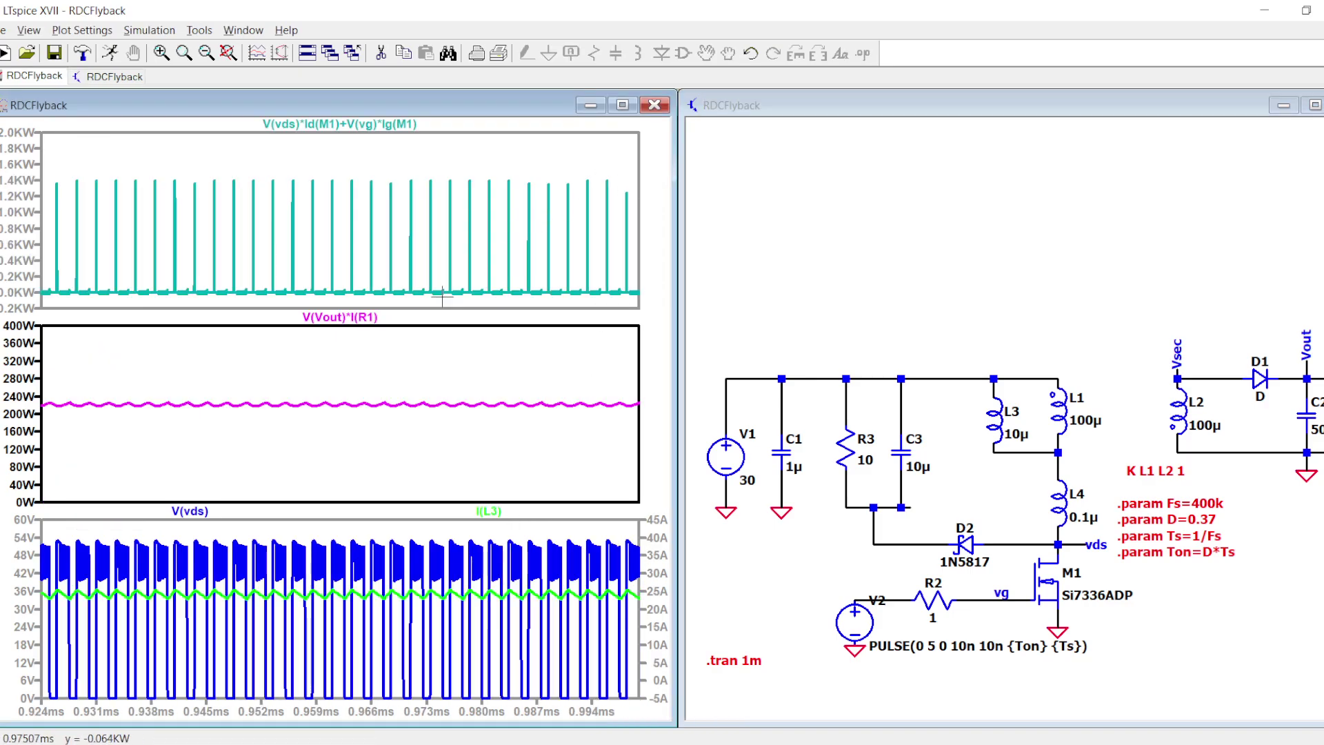
ctrl+click(319, 120)
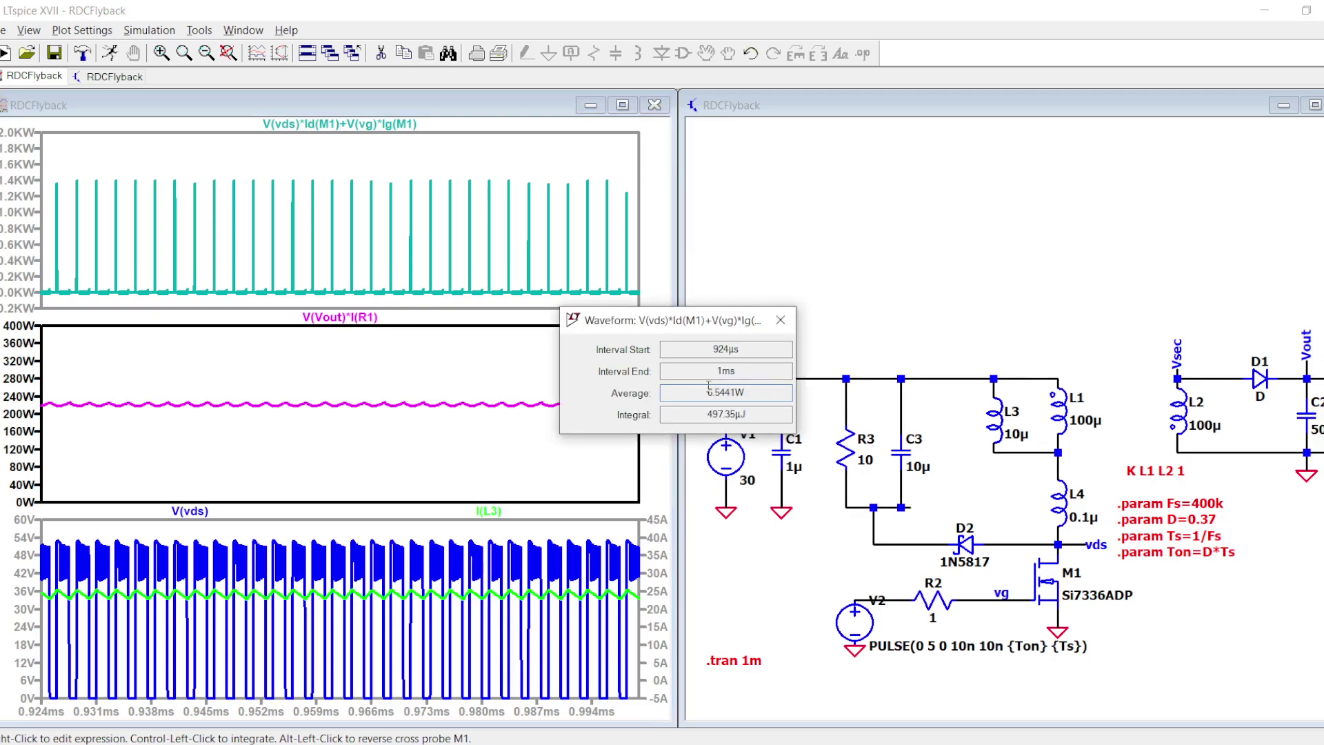
double_click(708, 390)
click(781, 321)
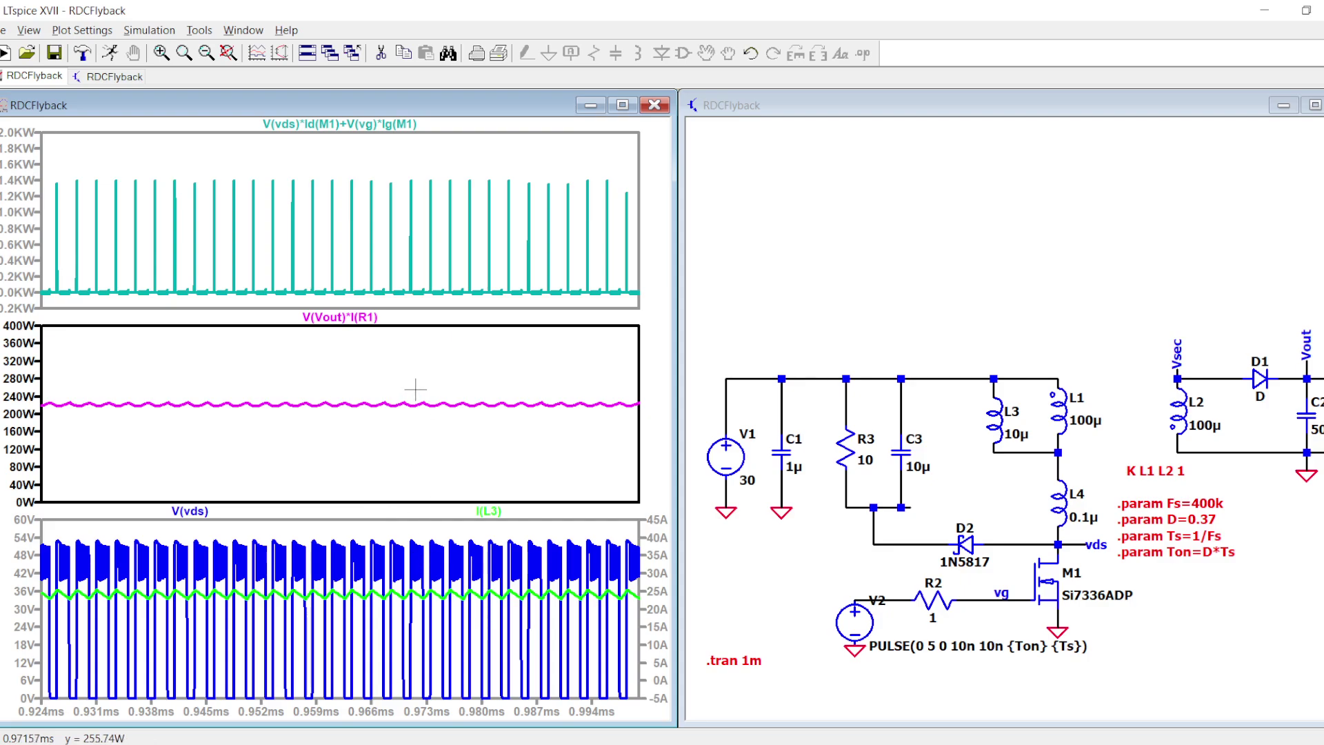
Zoom in on one V(vds) off-period from about 968.4 to 970.2 µs, compare it with the ringing sketch in Paint, and return to LTspice.
drag(369, 698, 424, 519)
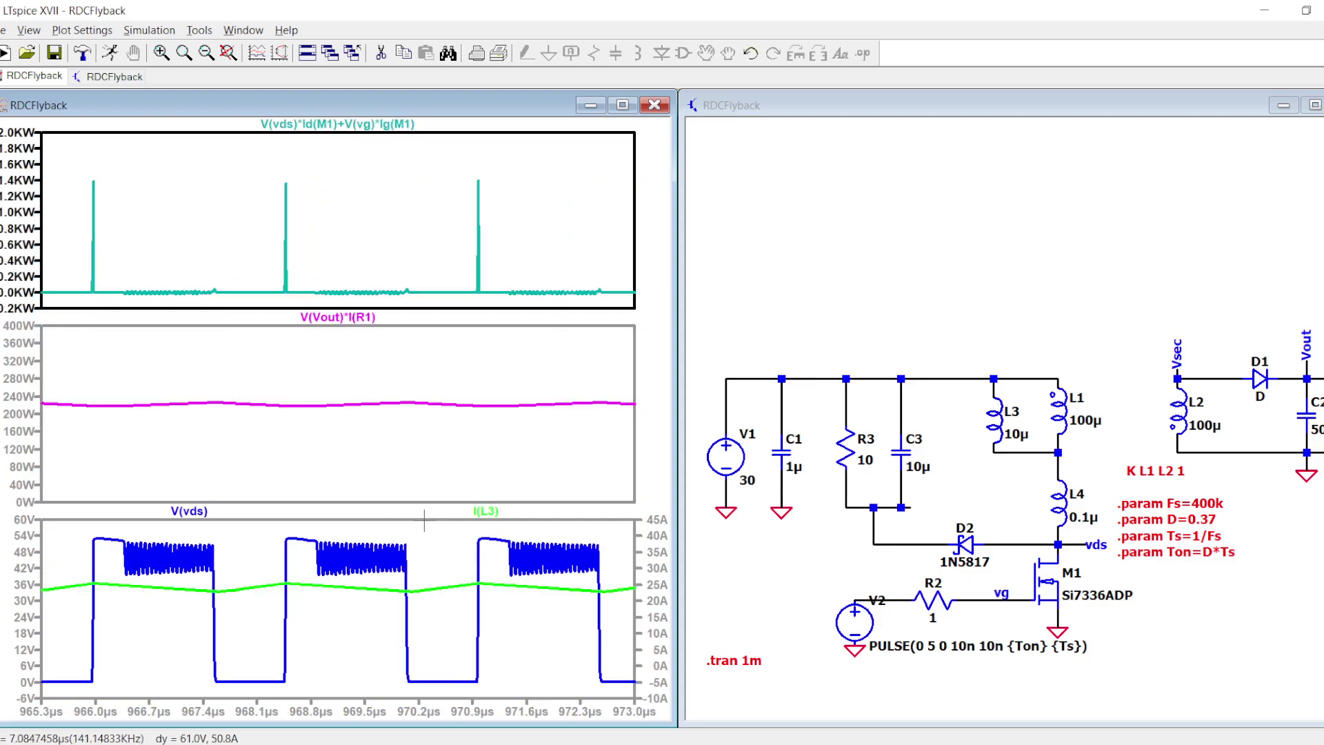
drag(284, 531, 423, 690)
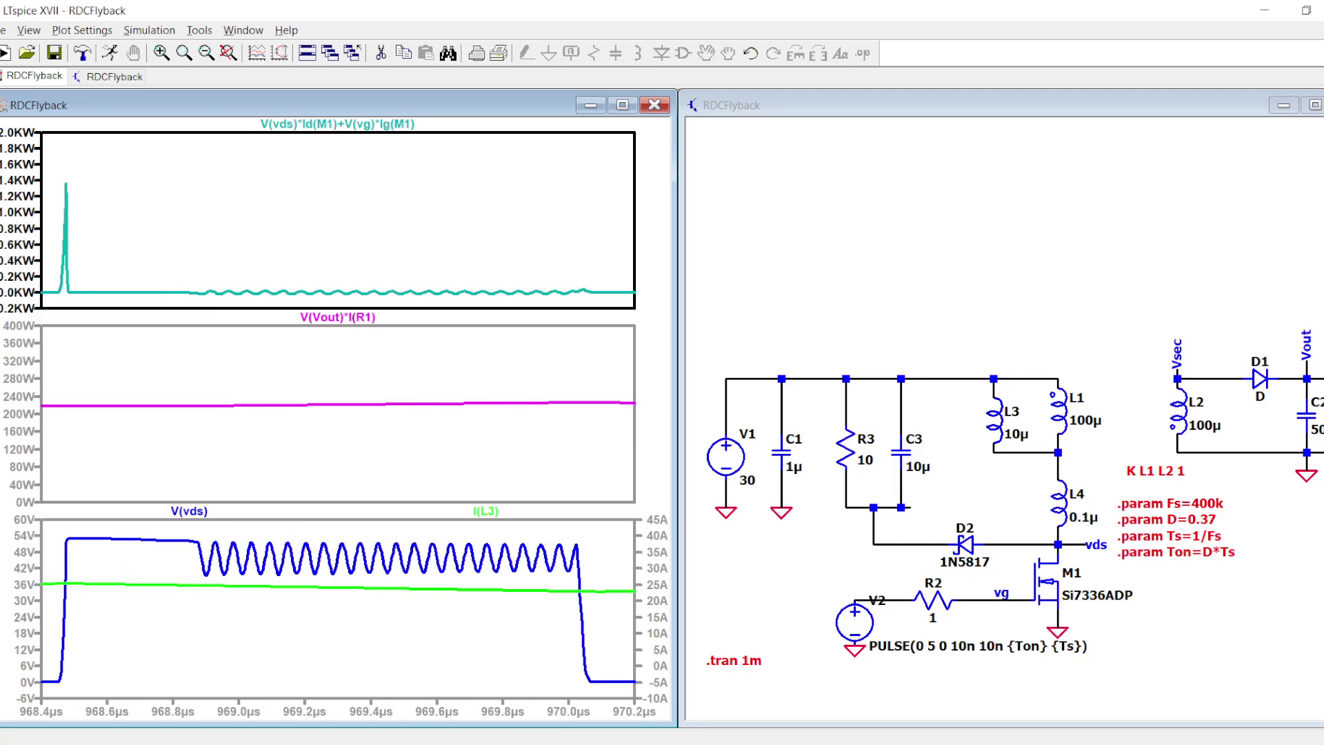
click(642, 743)
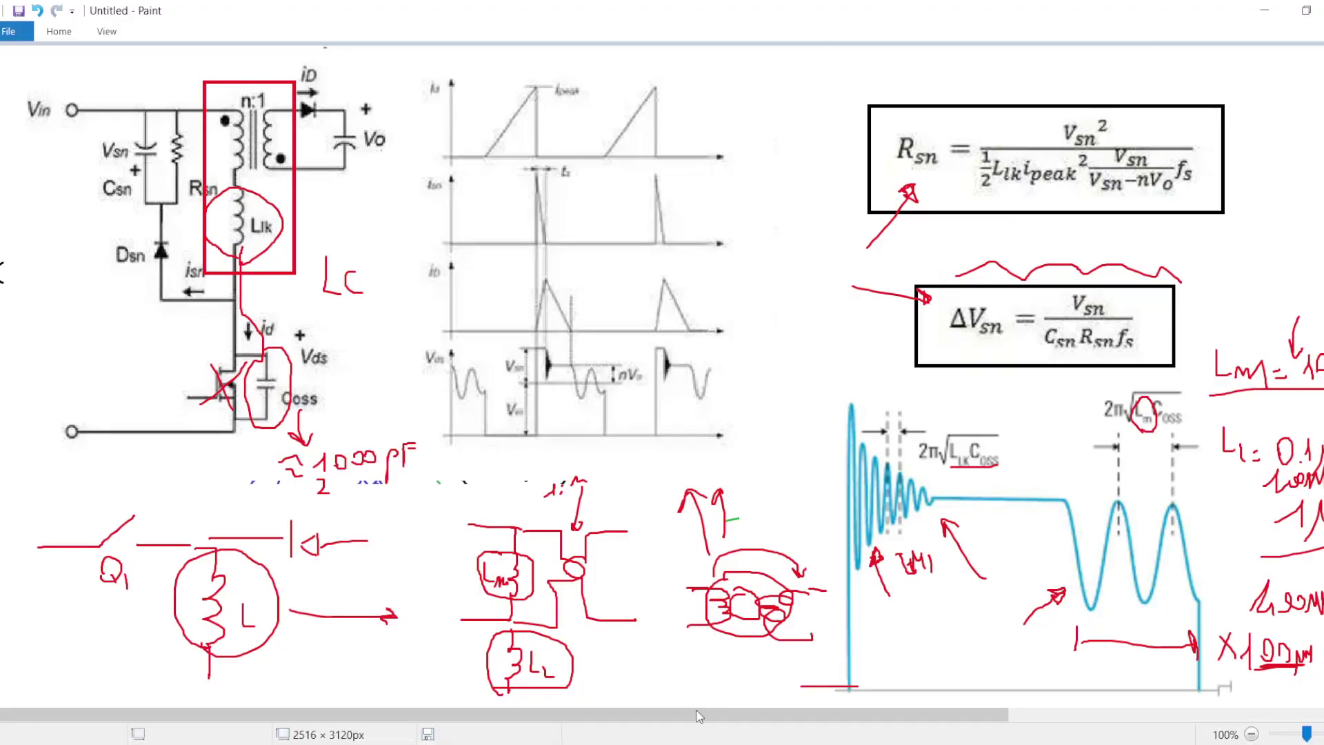
click(615, 744)
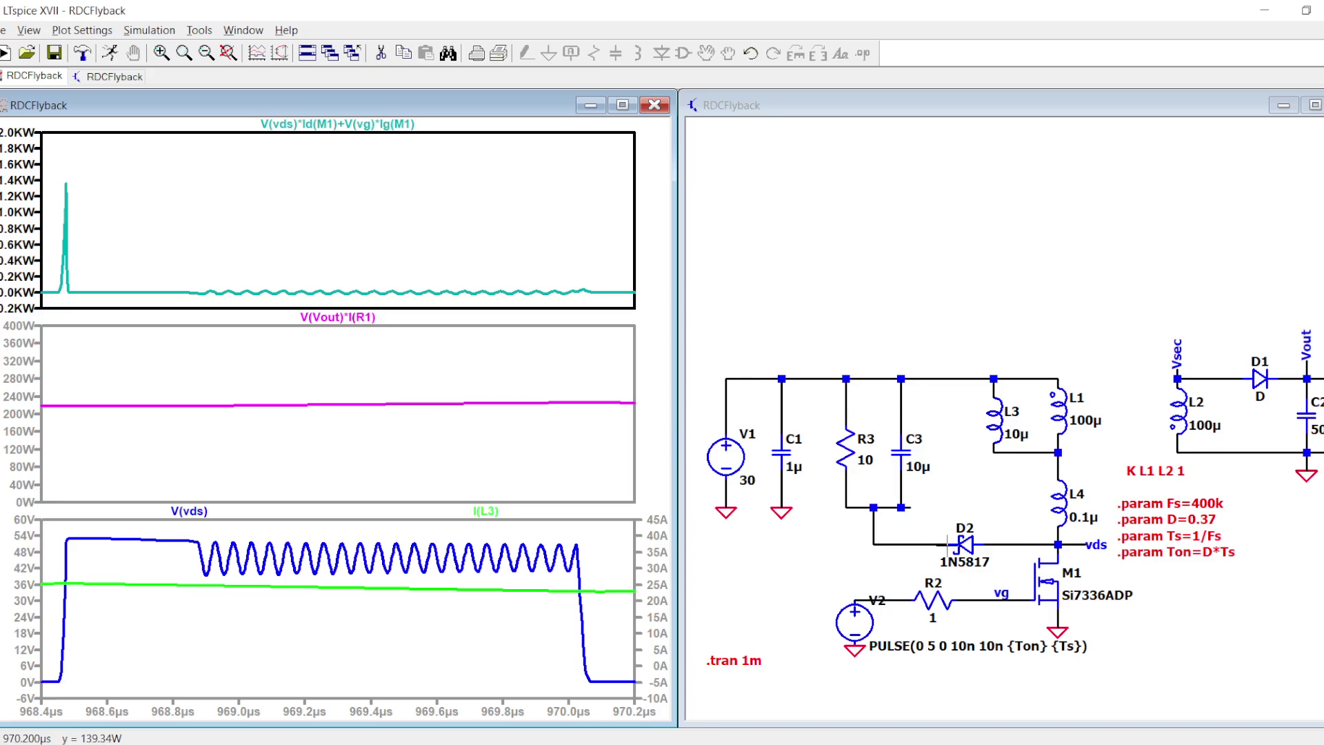
Delete the R1 power and M1 power plot panes, and add an empty plot pane above the V(vds) and I(L3) traces.
click(952, 544)
scroll(955, 543, up, 3)
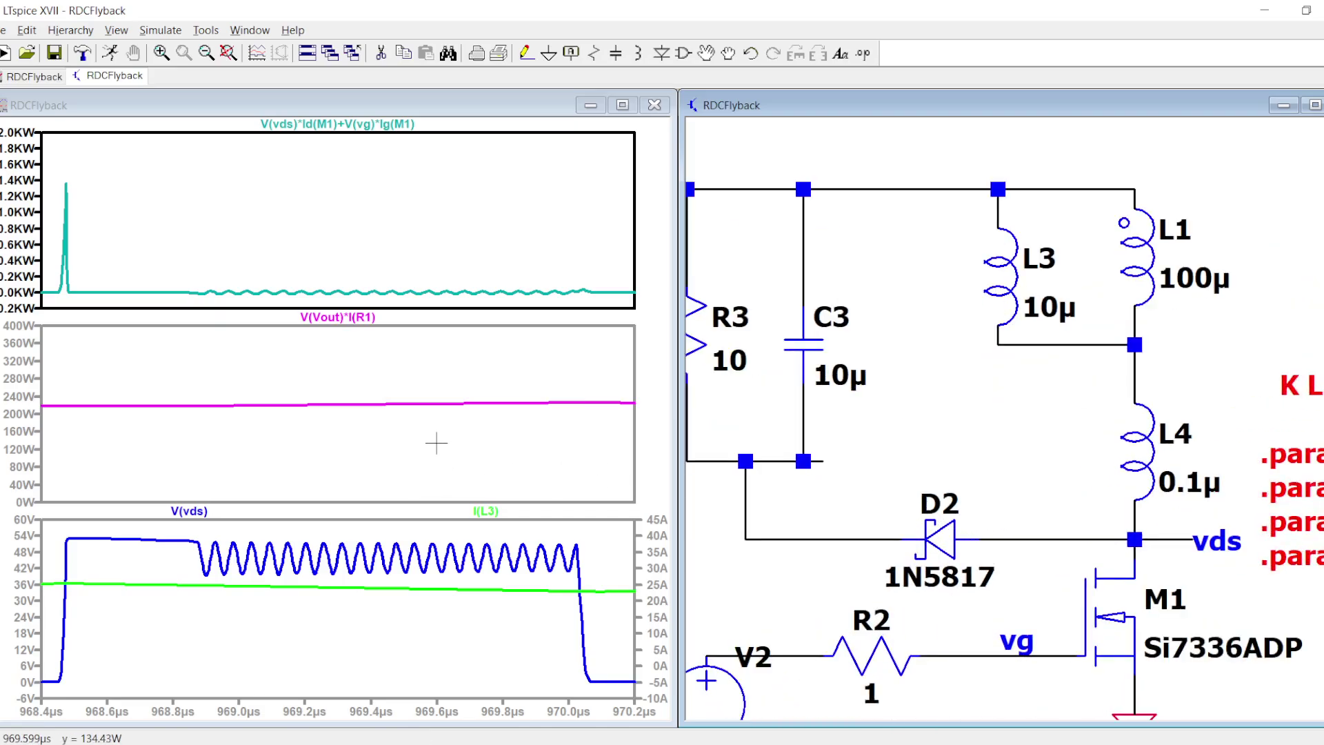
right_click(343, 358)
click(435, 469)
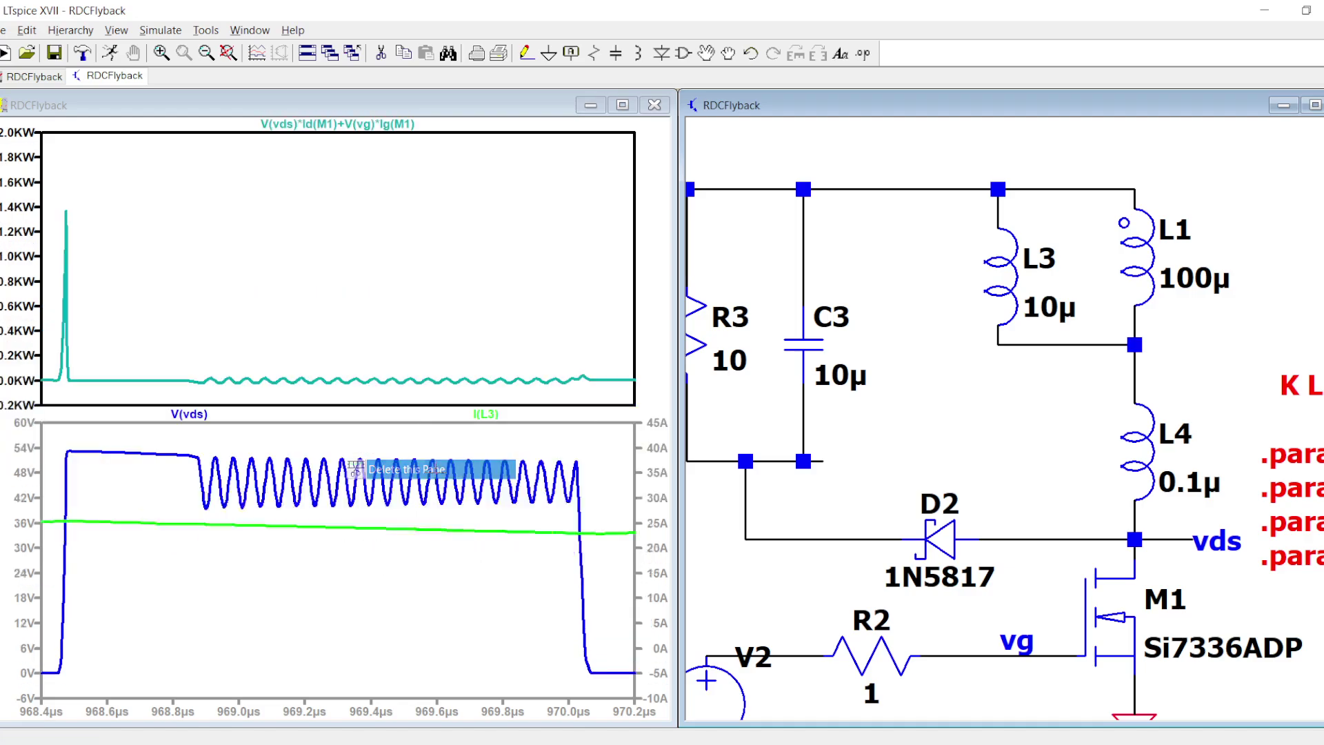
right_click(370, 328)
click(455, 437)
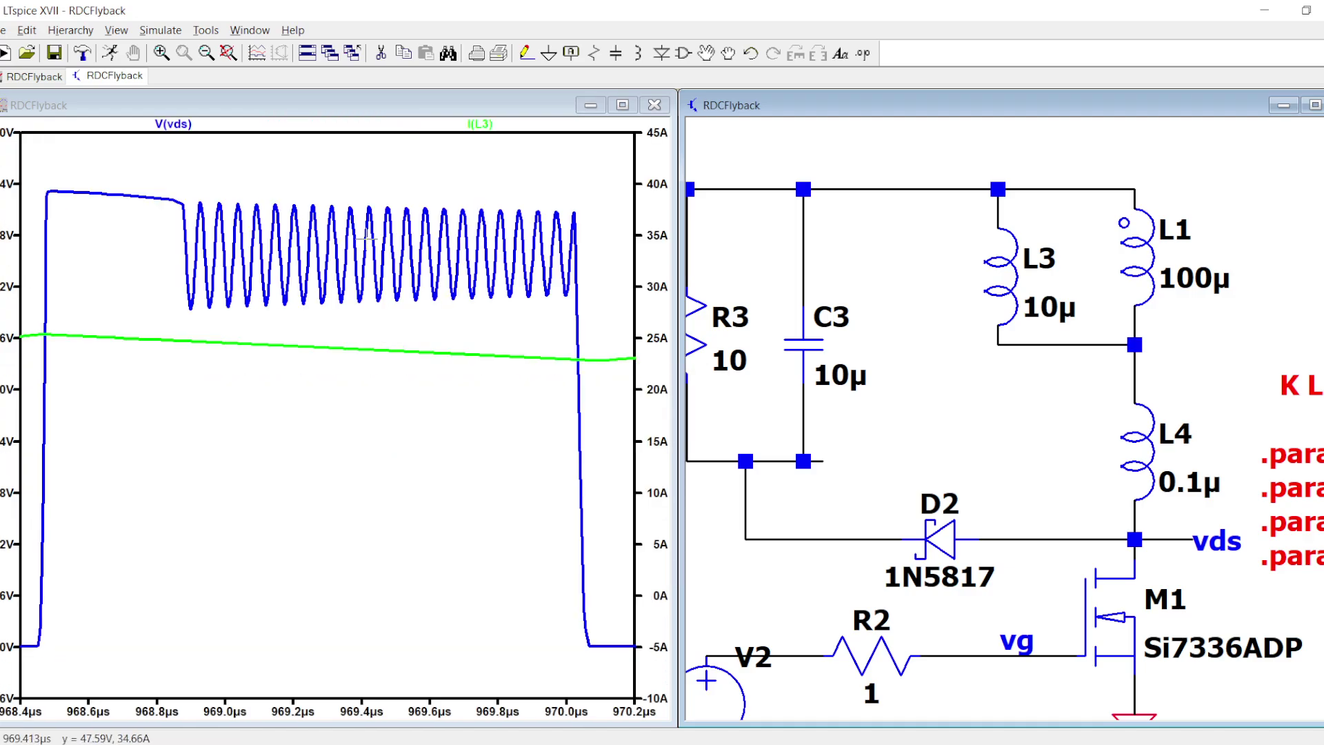
right_click(353, 173)
click(427, 263)
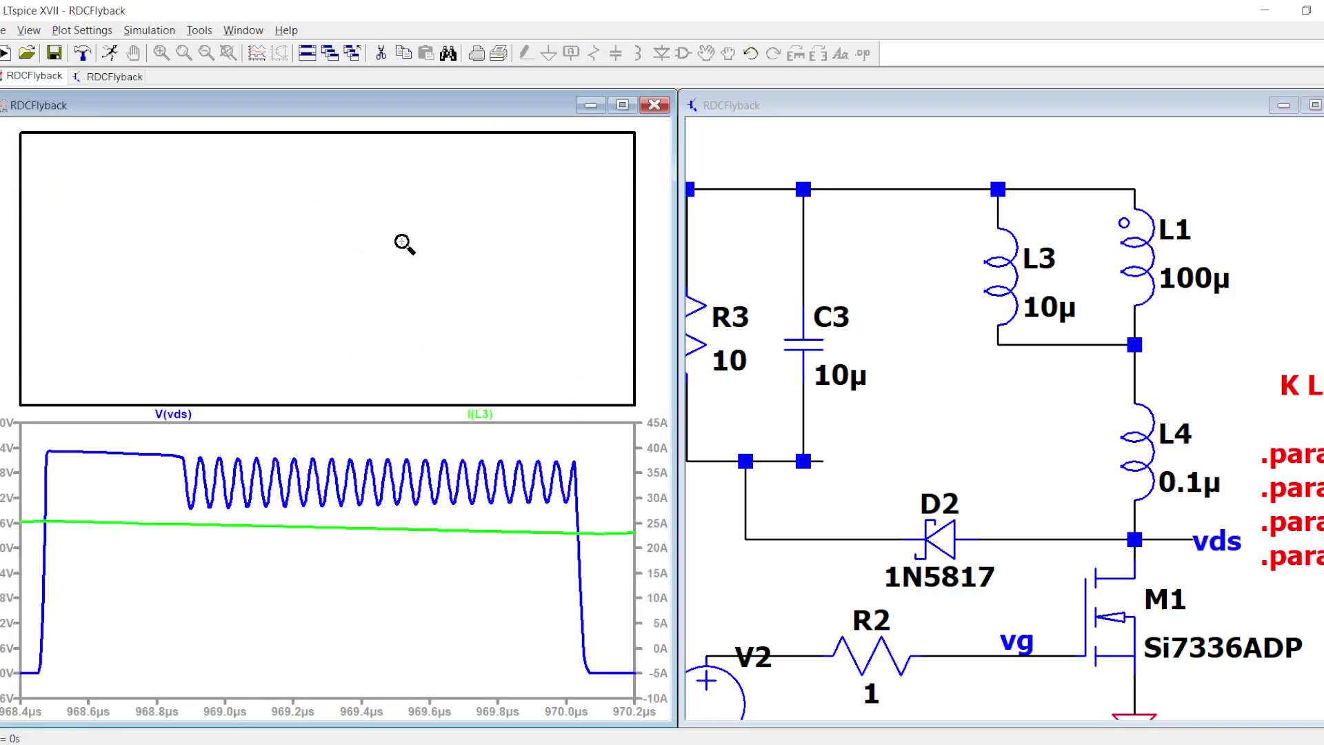
Plot M1's source current in the empty pane and change its trace expression to -Is(M1).
drag(1145, 666, 1052, 562)
click(1051, 563)
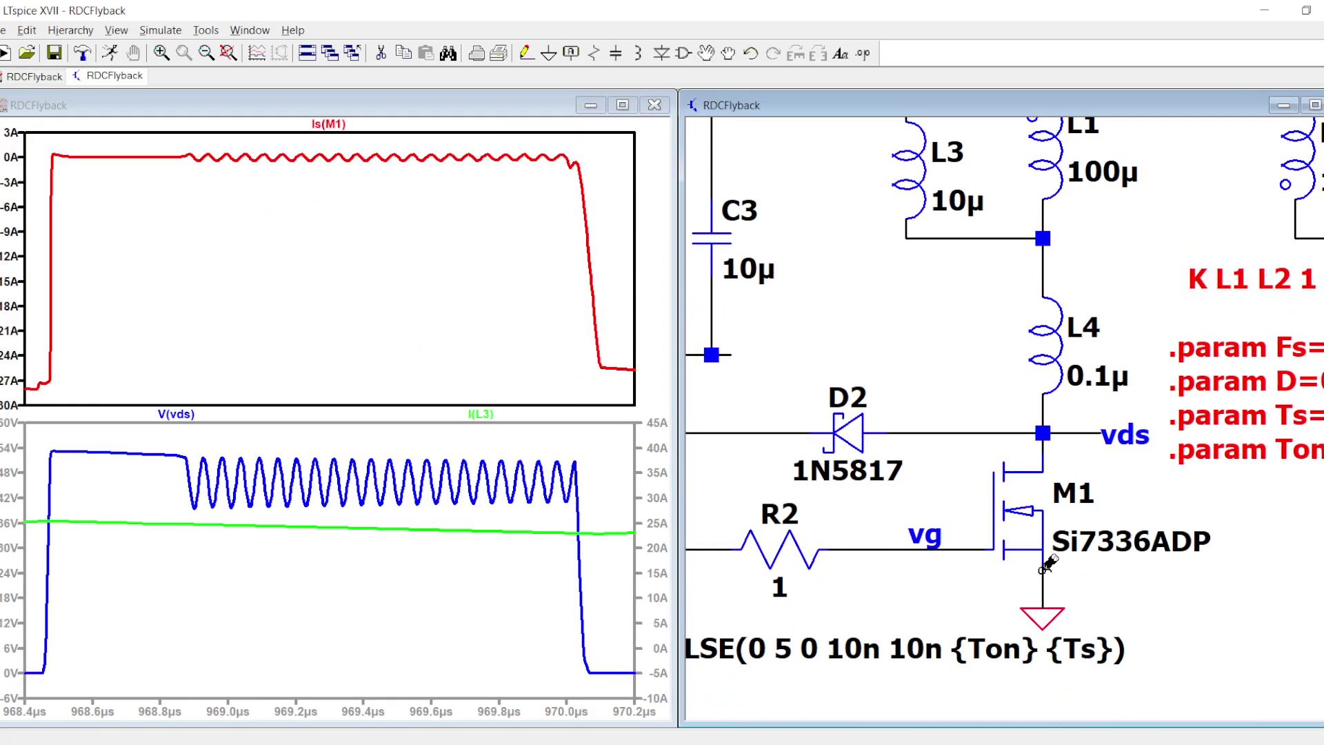
right_click(329, 124)
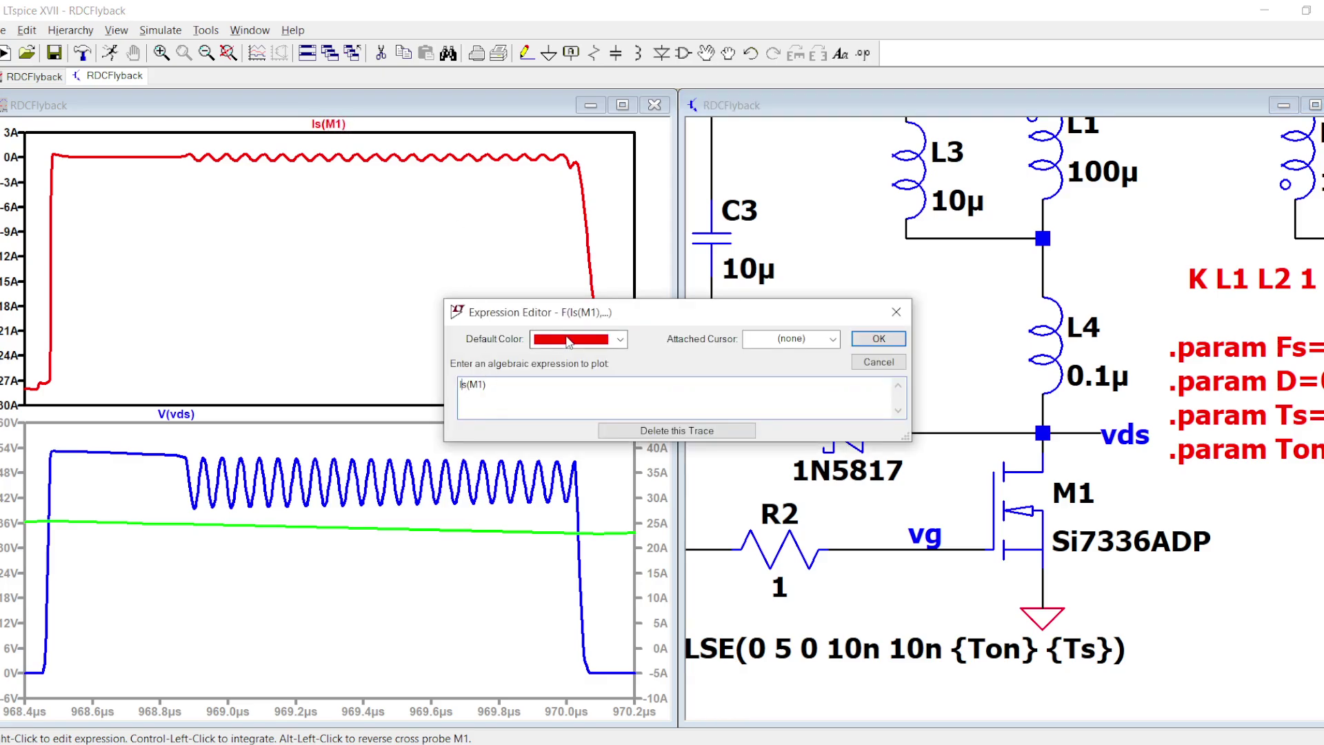
key(Return)
Fit the waveforms to the full simulation, and zoom in on about 958 to 976 µs in the -Is(M1) pane.
right_click(367, 207)
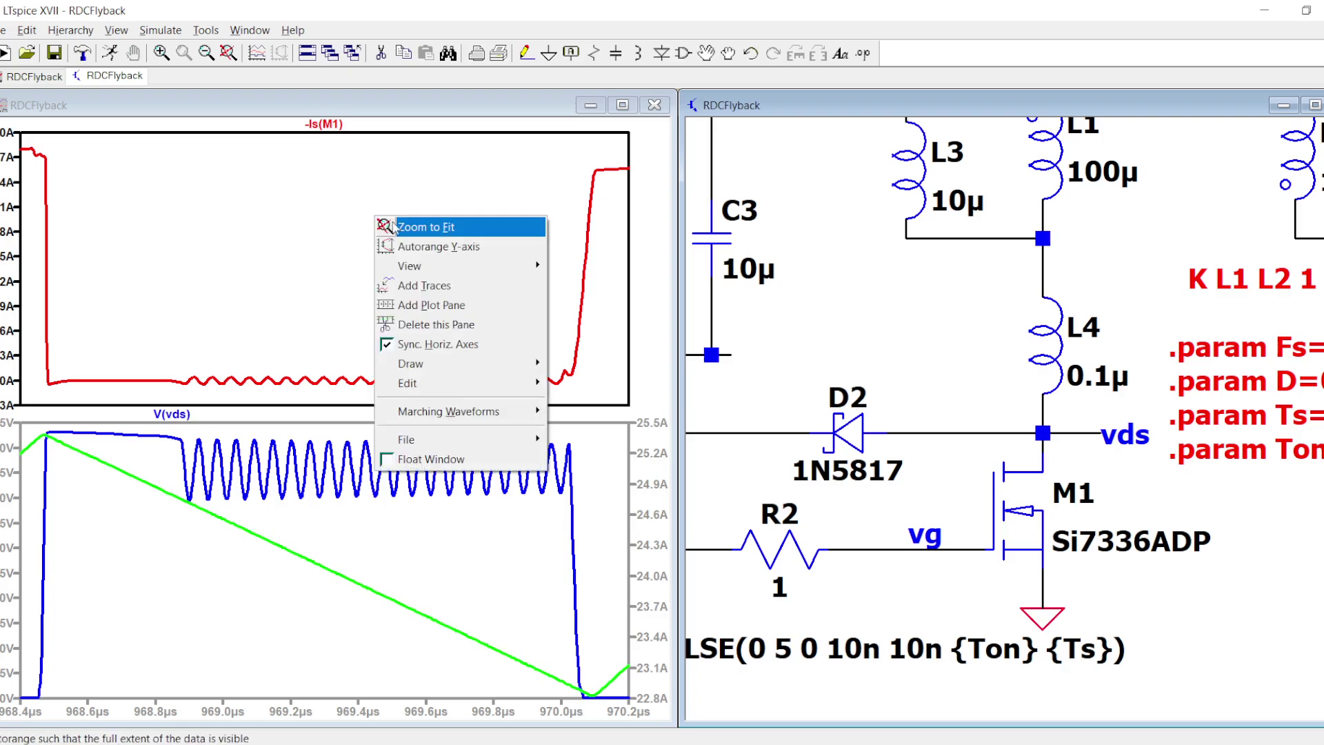
click(393, 222)
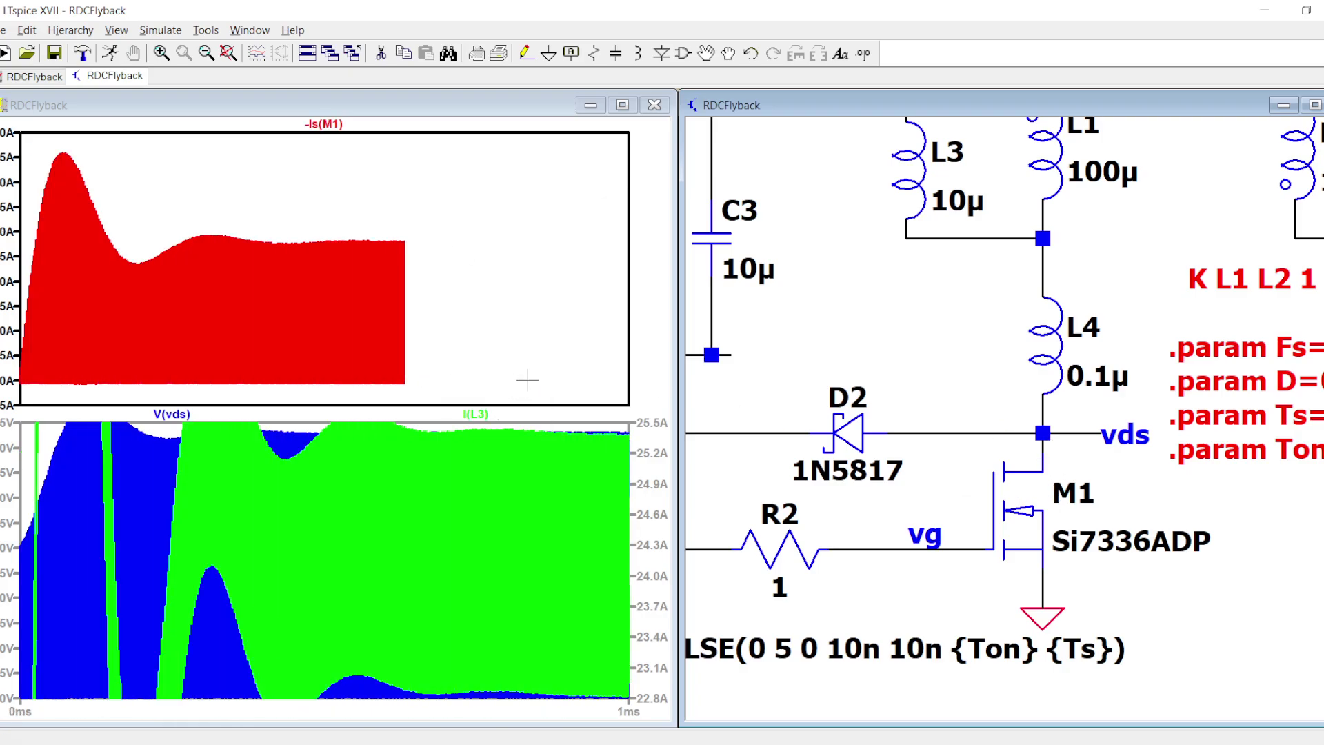
drag(569, 400, 635, 224)
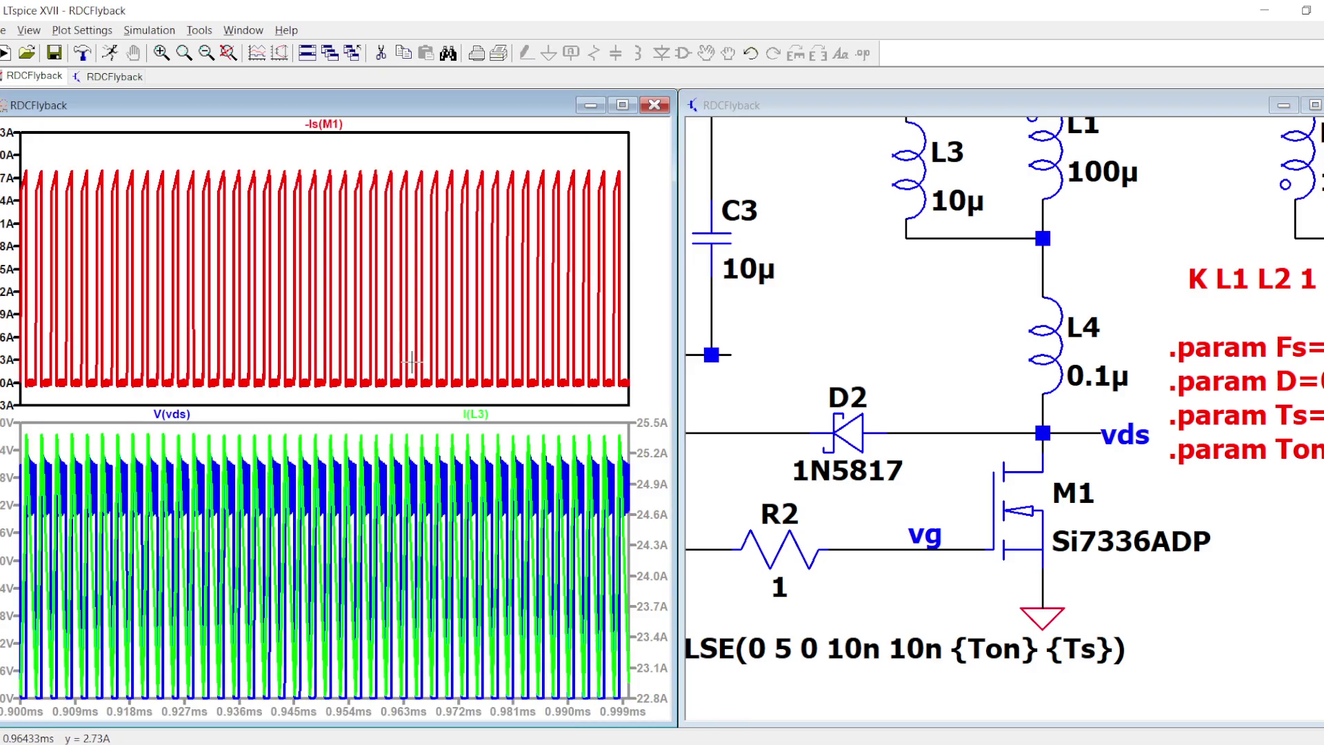
drag(373, 383, 482, 151)
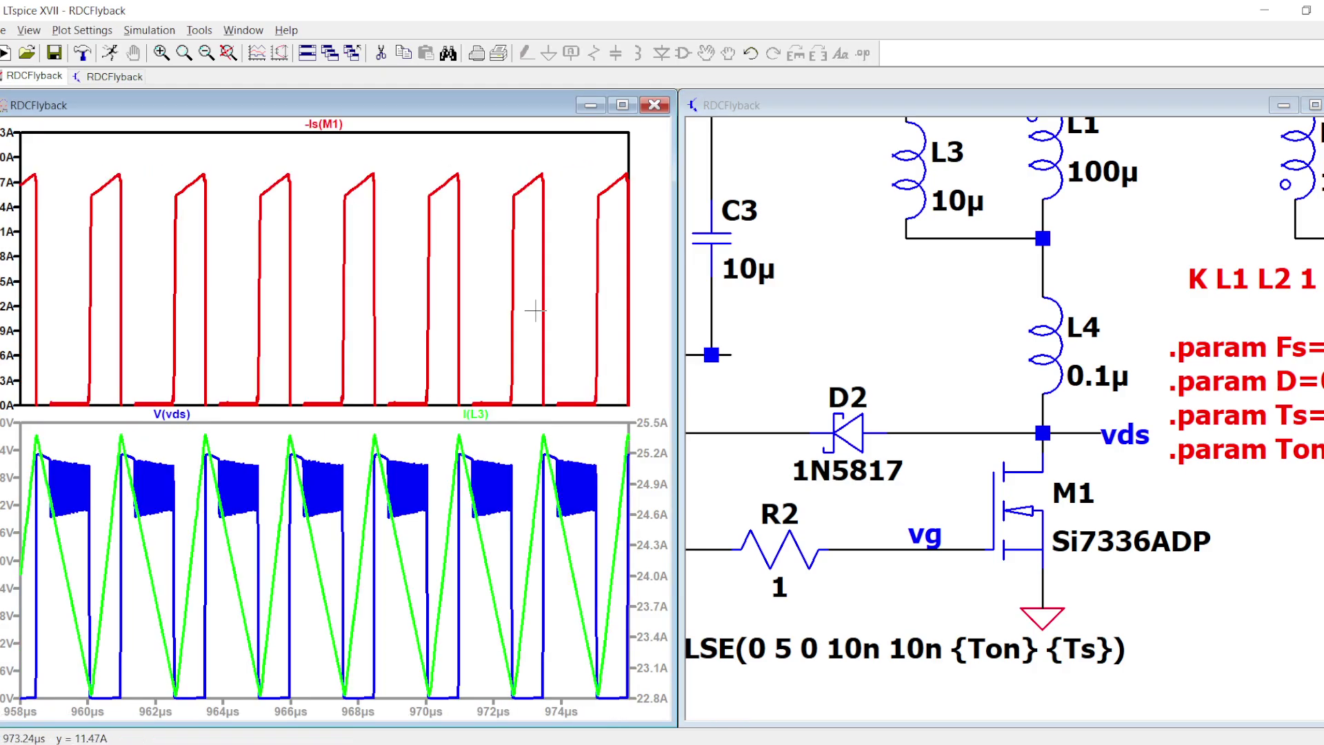
Add a plot pane above -Is(M1) and plot the current of secondary diode D1 in it.
click(918, 421)
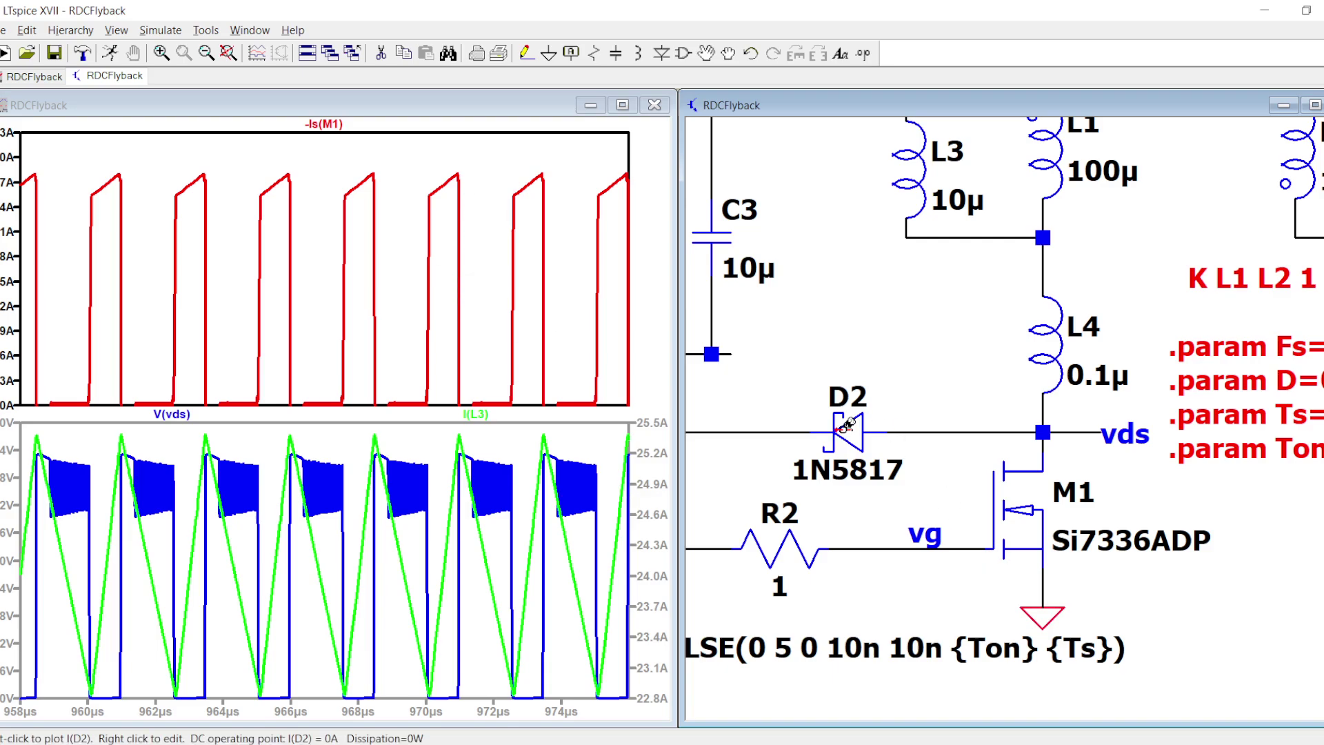
scroll(946, 360, down, 2)
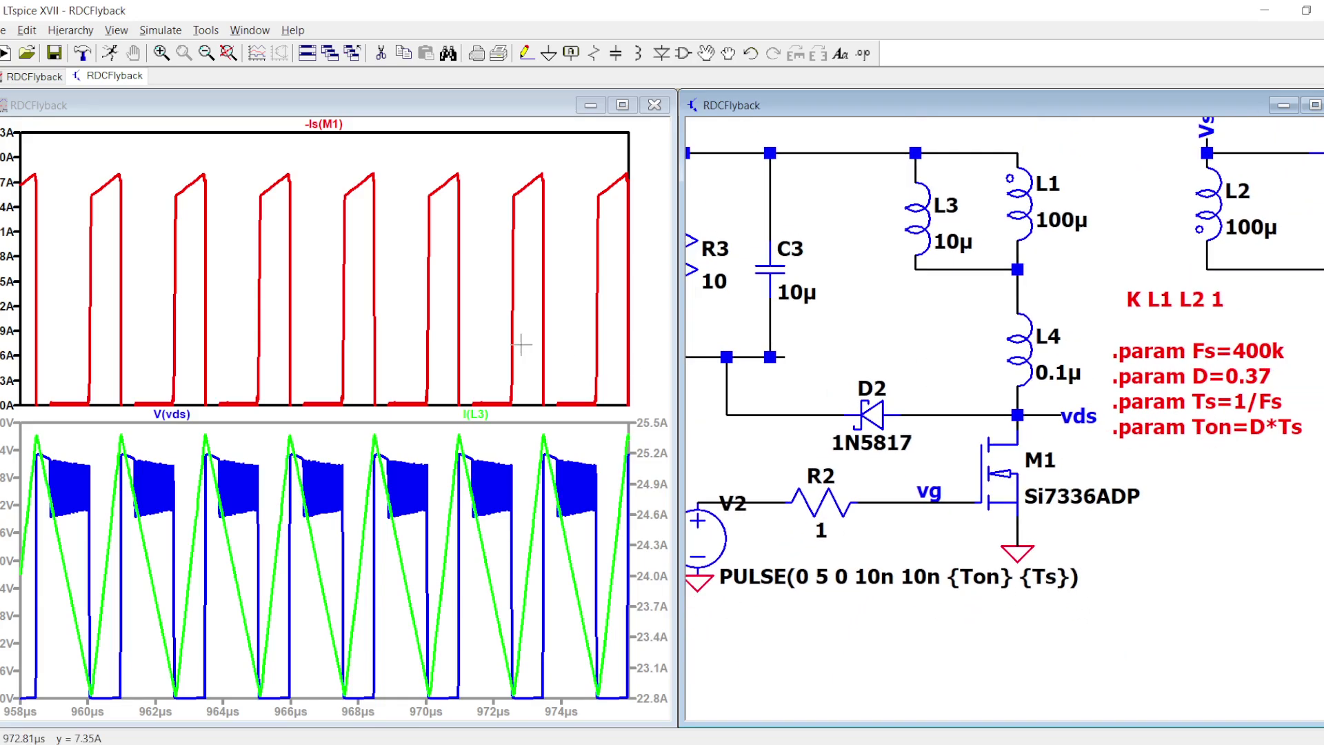
right_click(488, 316)
click(550, 403)
click(520, 265)
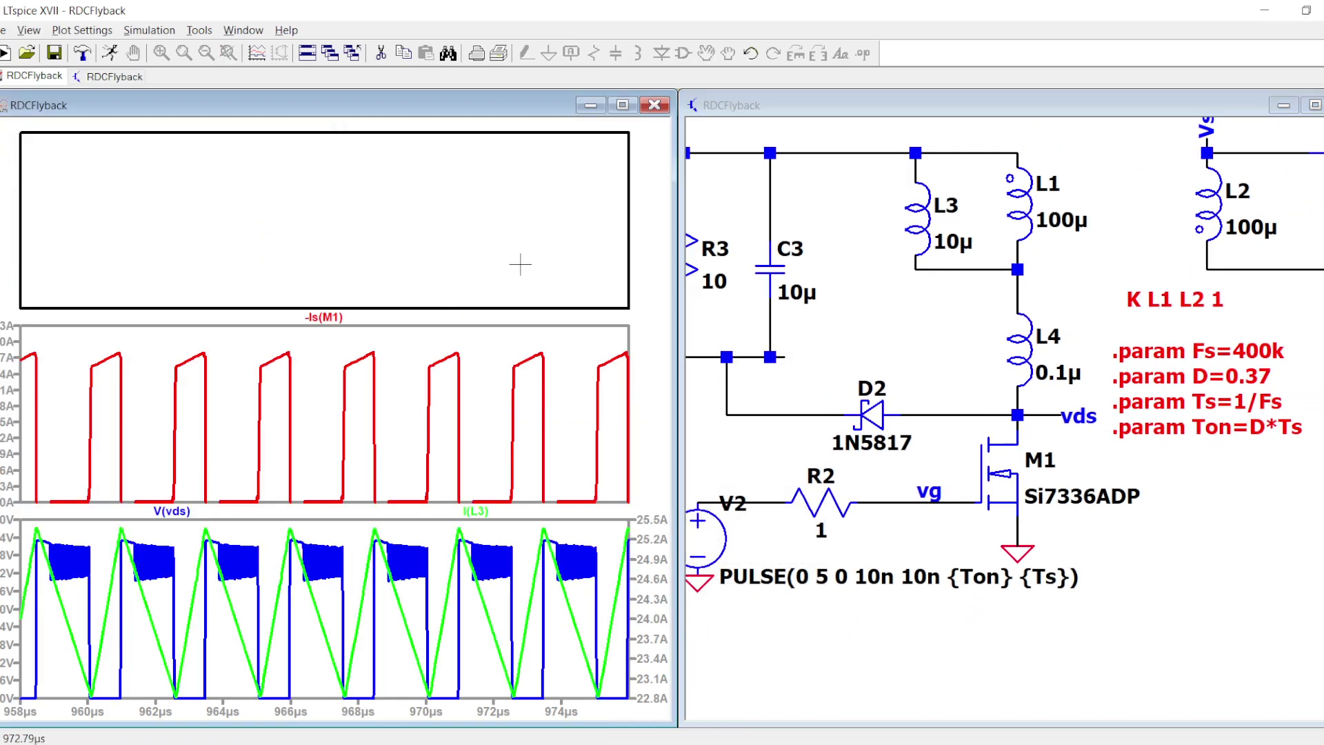
drag(914, 360, 688, 448)
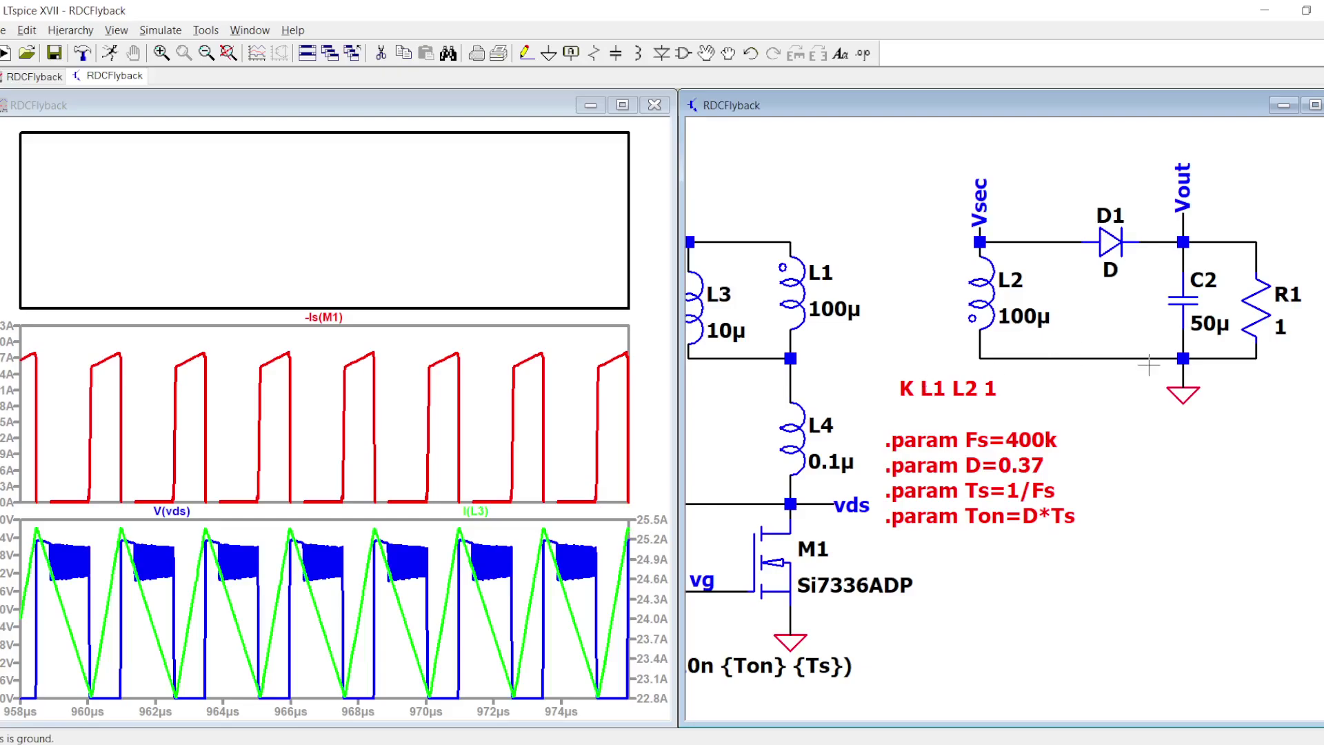
click(1116, 235)
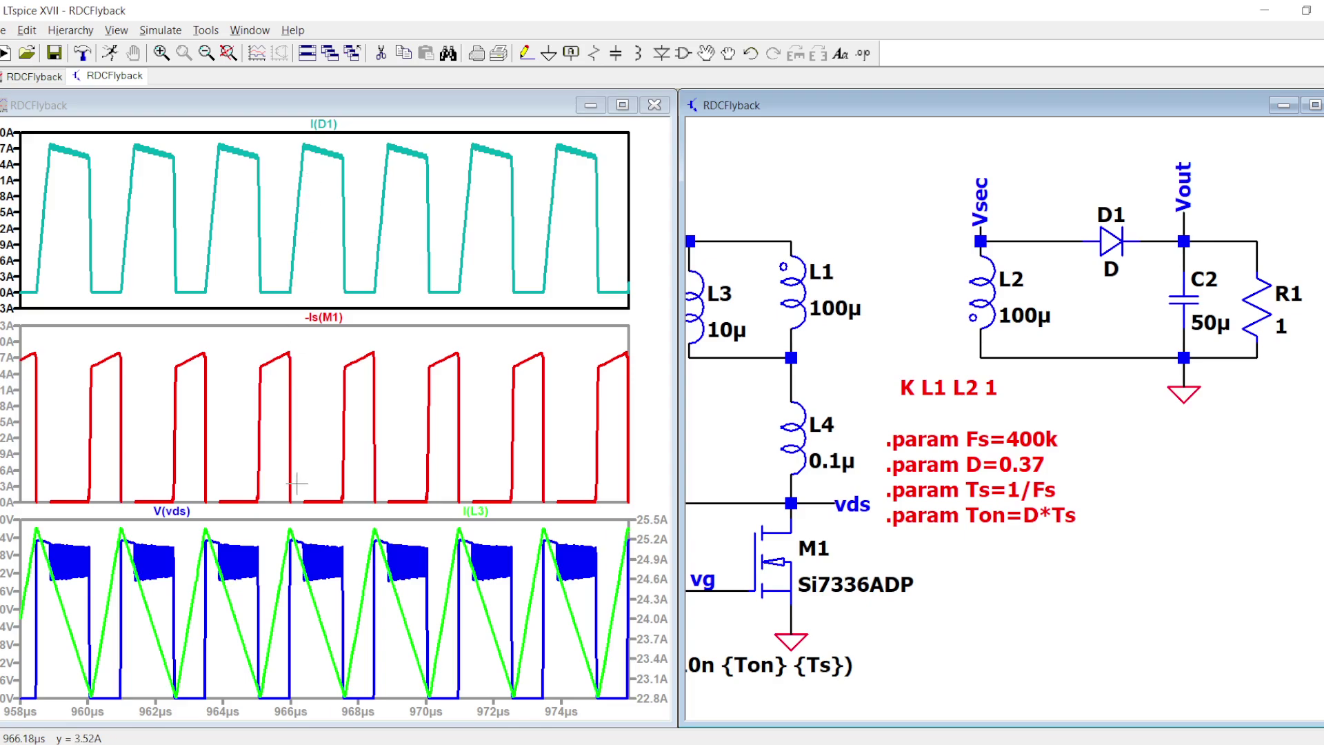
Zoom in on one switching cycle from about 964.6 to 966.6 µs and capture the waveform panes with Snipping Tool.
drag(310, 506, 257, 331)
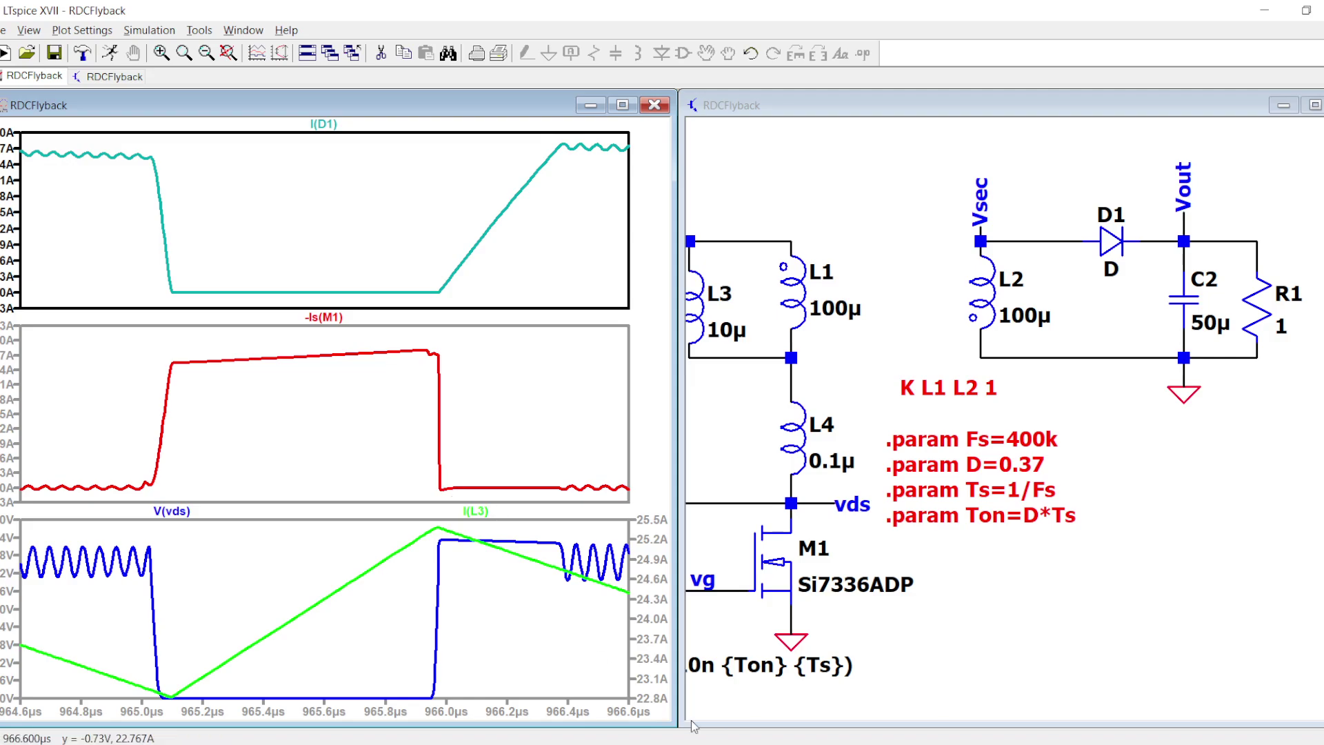
click(733, 740)
click(320, 127)
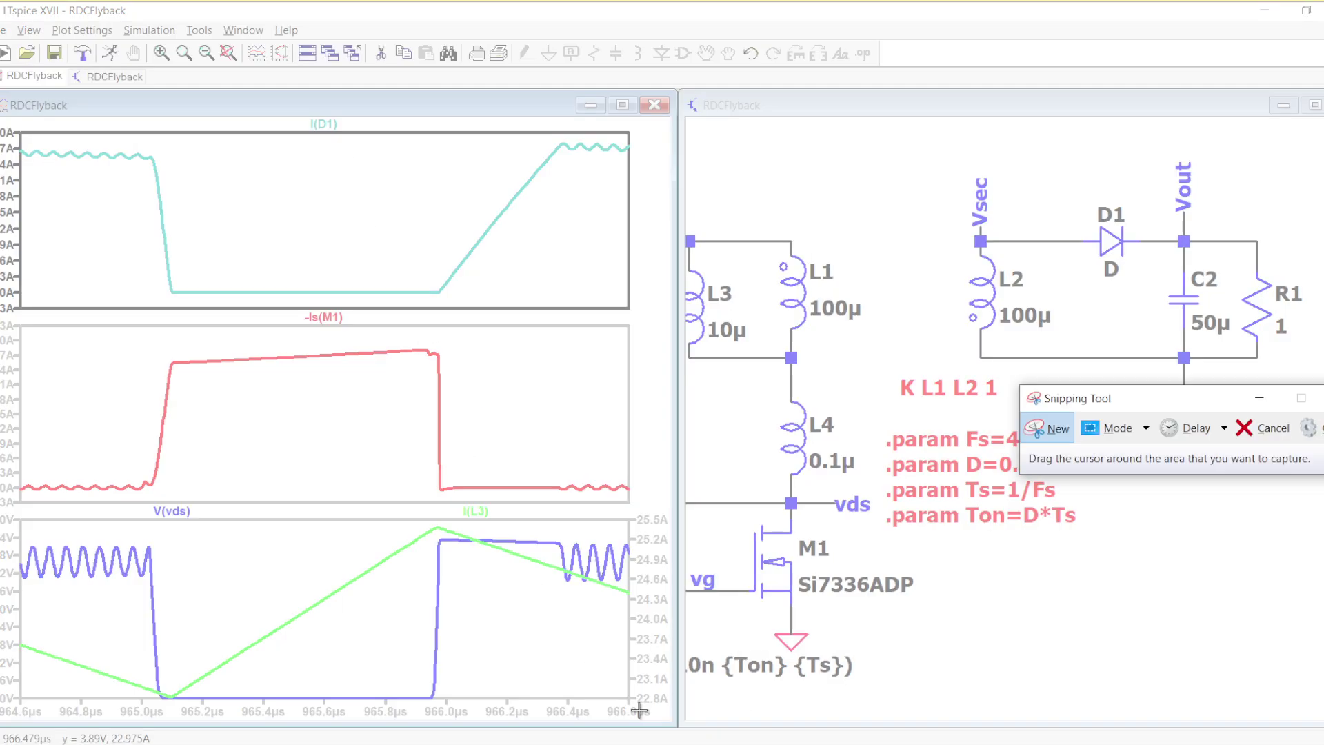
drag(640, 710, 48, 79)
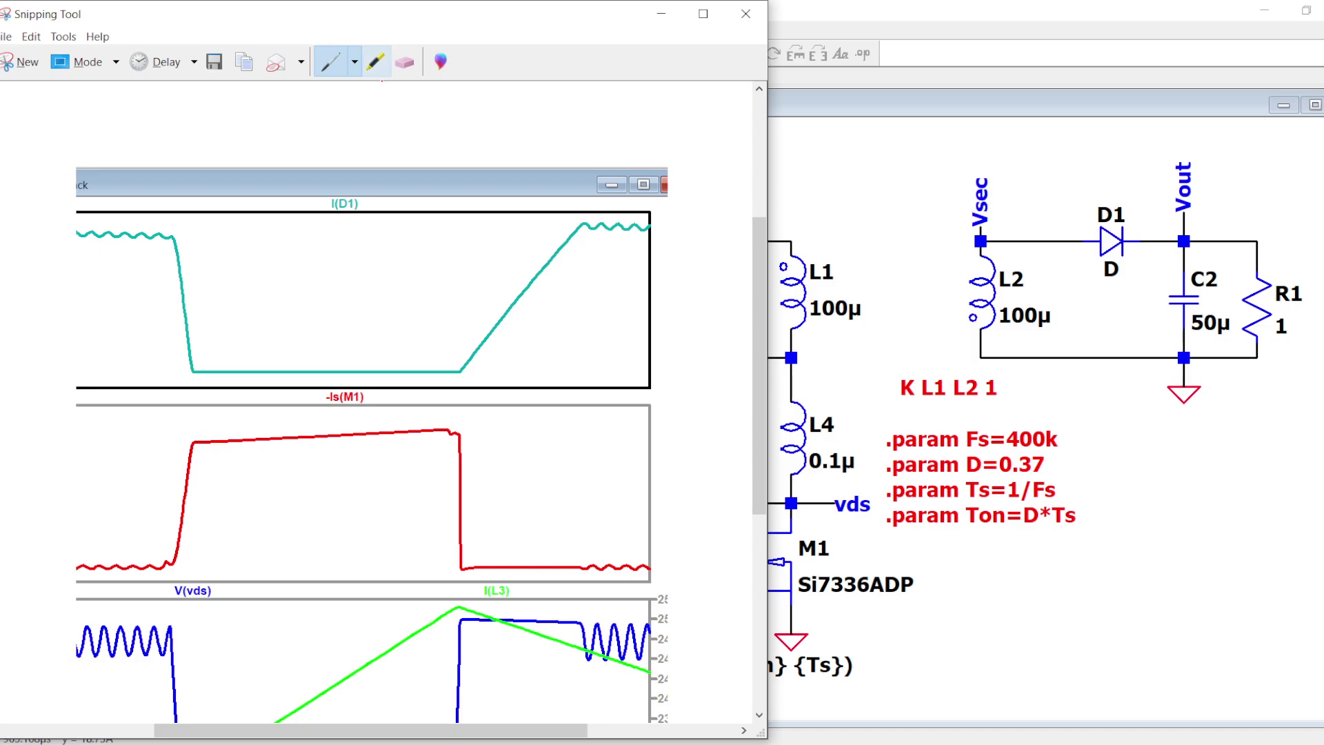
Highlight the area after turn-off in the captured -Is(M1) plot in yellow, adding a cross and an arrow.
click(376, 62)
mouse_move(585, 576)
mouse_down()
mouse_move(520, 546)
mouse_move(476, 486)
mouse_move(499, 454)
mouse_move(546, 500)
mouse_move(483, 560)
mouse_move(478, 424)
mouse_up()
drag(547, 525, 549, 532)
drag(636, 506, 588, 599)
drag(591, 535, 632, 593)
drag(623, 415, 566, 491)
mouse_move(570, 446)
mouse_down()
mouse_move(566, 491)
mouse_move(602, 495)
mouse_up()
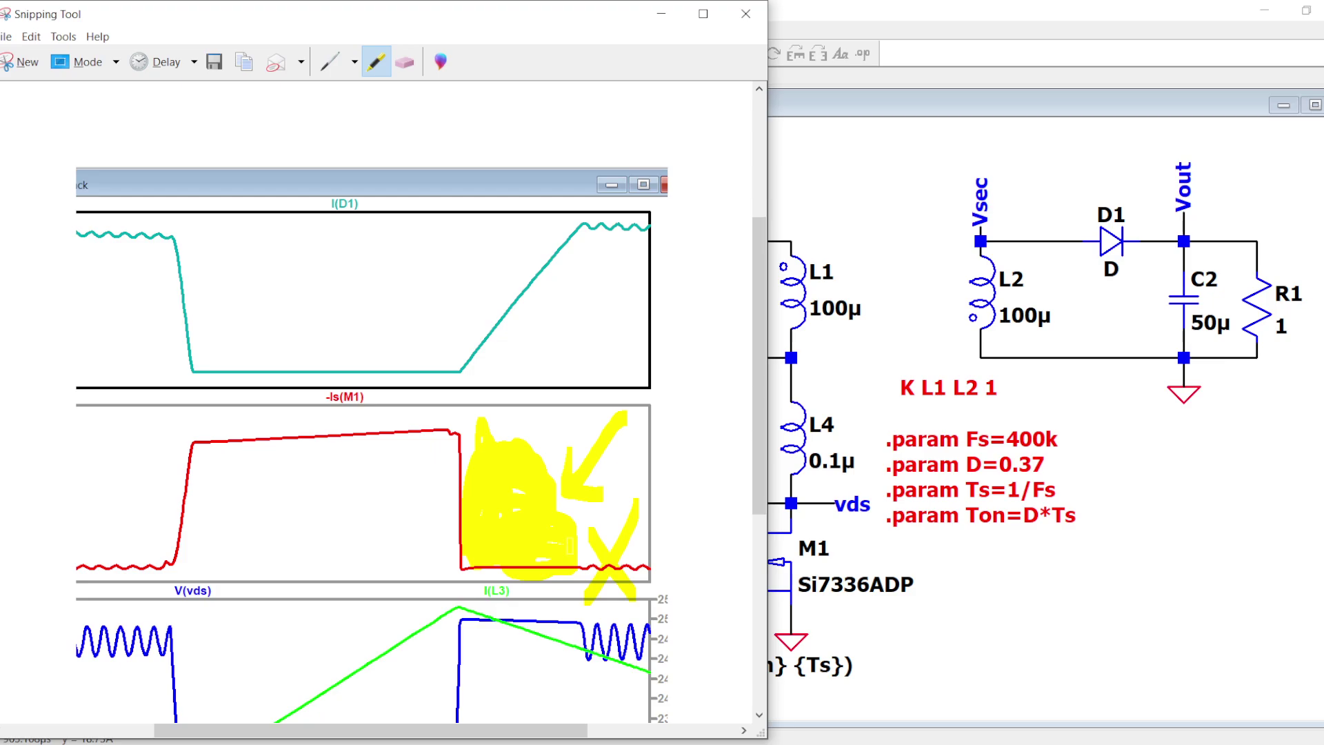
Highlight the flat V(vds) plateau after turn-off in the capture and sketch a yellow ringing spike at its start.
scroll(561, 471, down, 4)
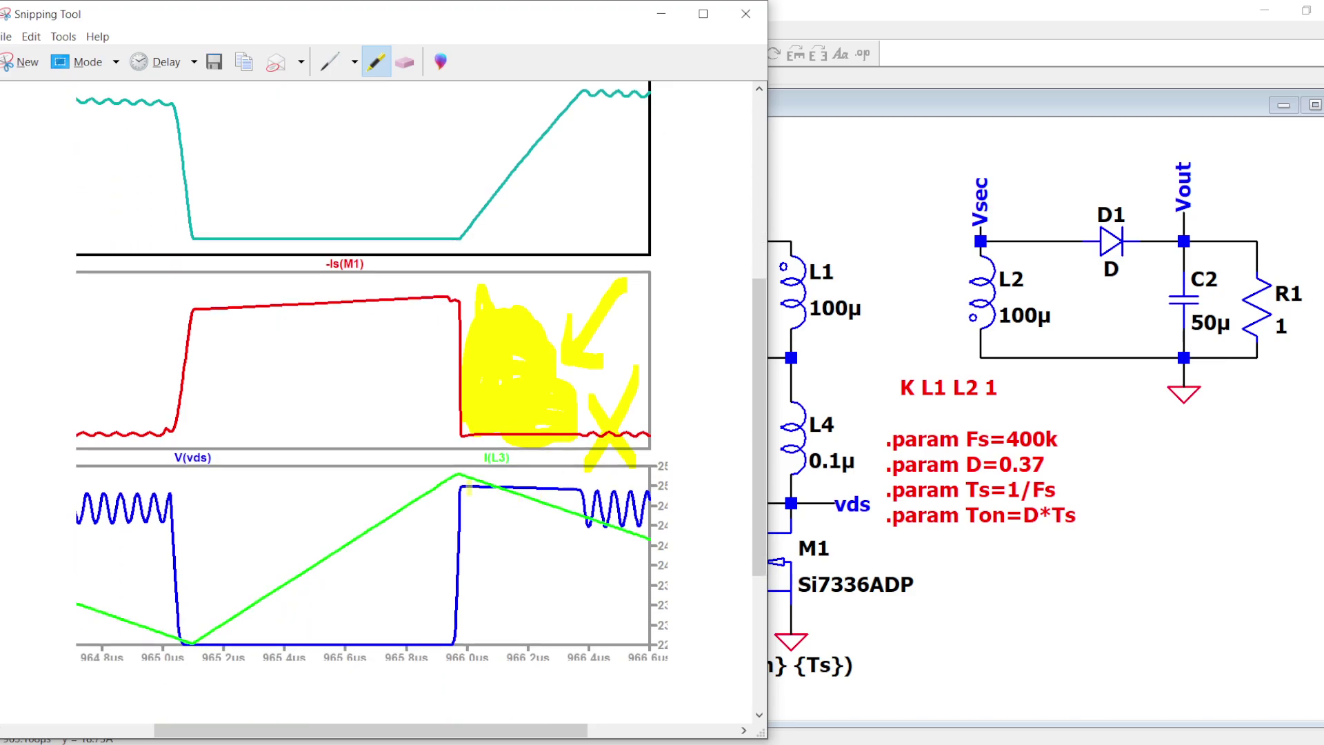
drag(468, 488, 588, 490)
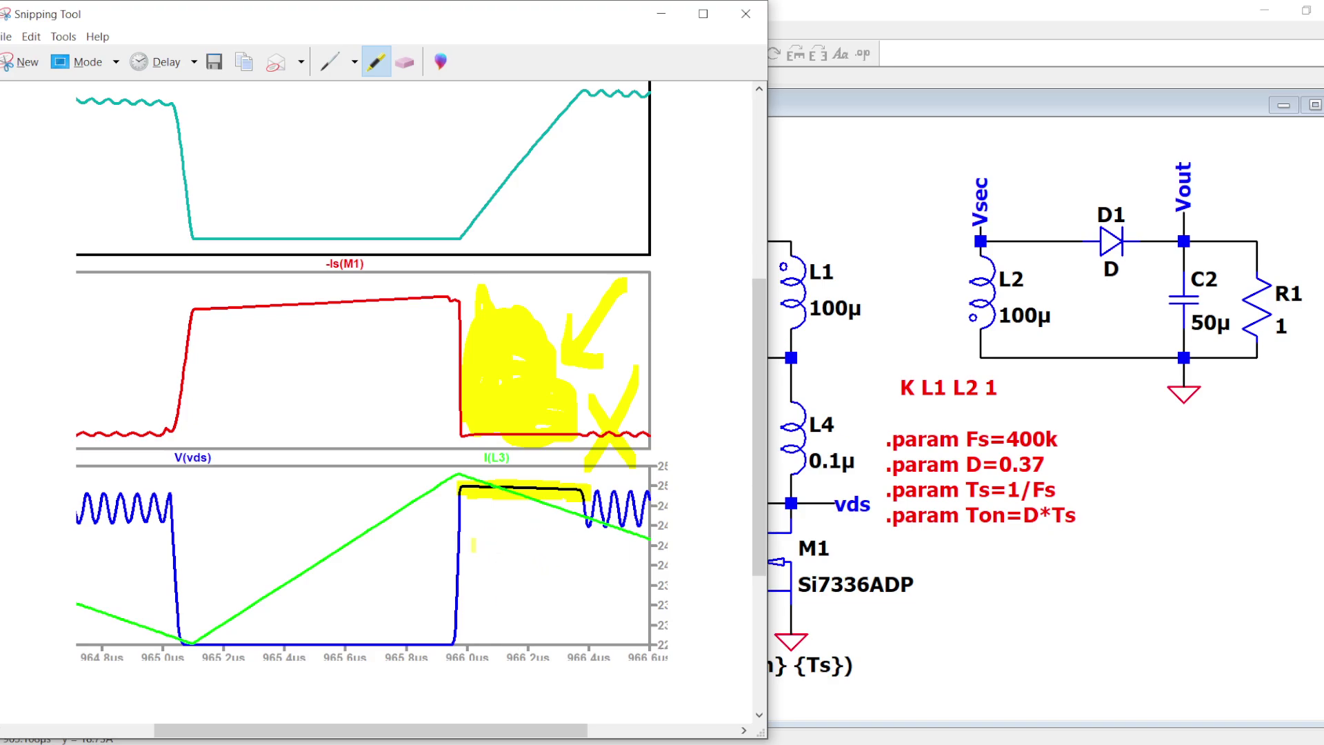
drag(460, 527, 507, 504)
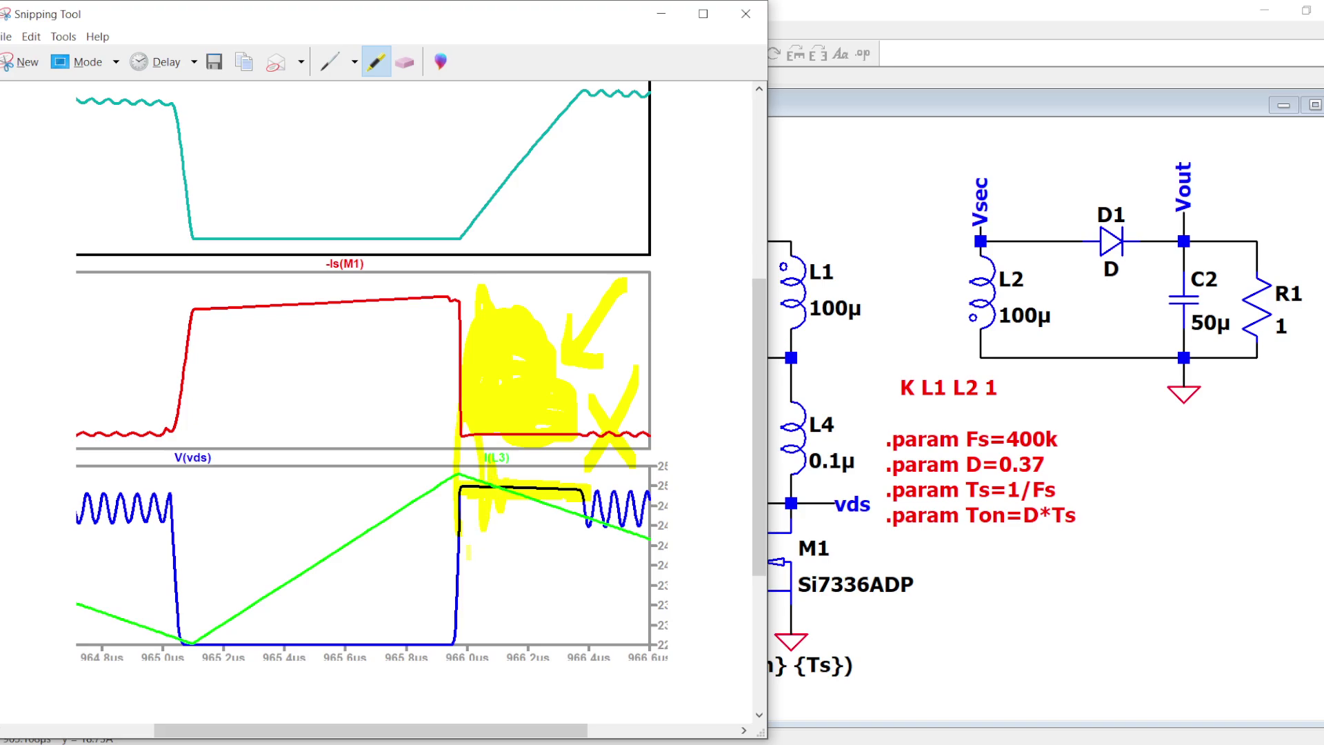
Draw a red turn-off spike and a vertical line at the plateau's end on the captured V(vds) plot, and return to LTspice.
click(341, 66)
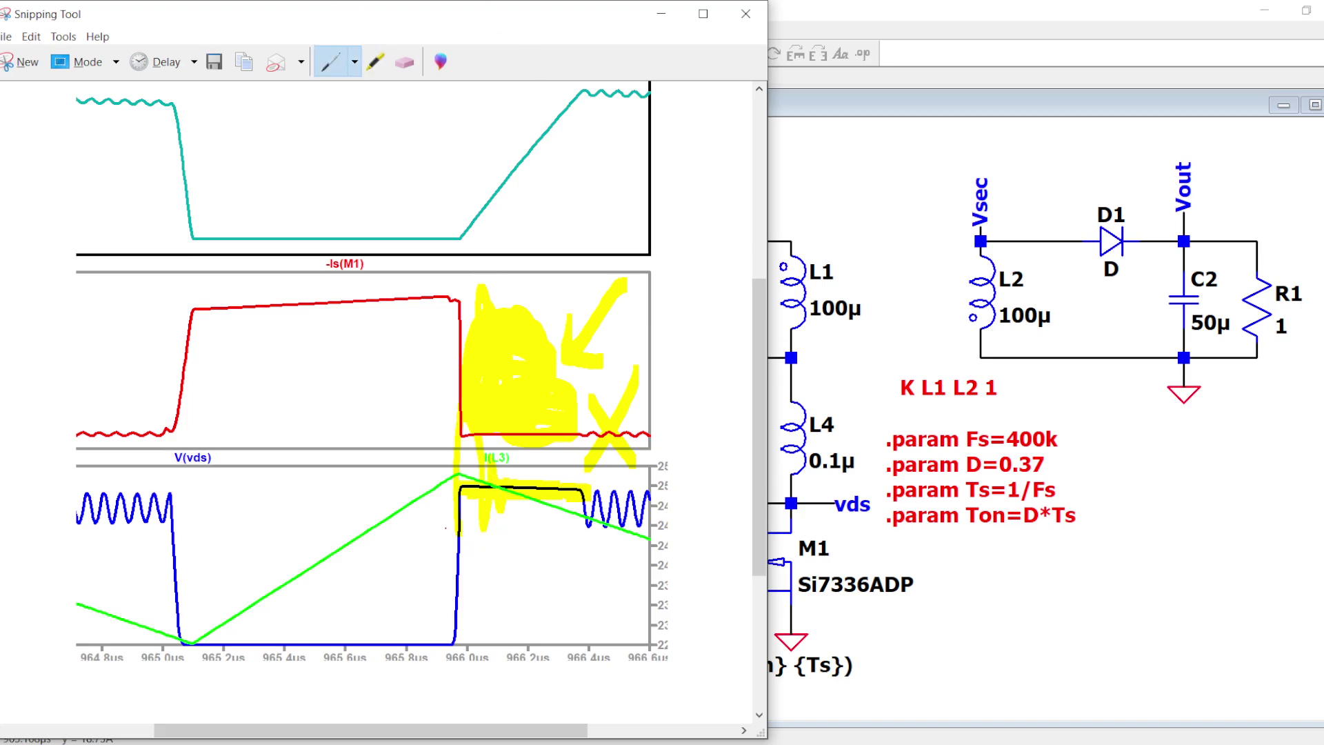
mouse_move(460, 531)
mouse_down()
mouse_move(491, 471)
mouse_move(468, 681)
mouse_up()
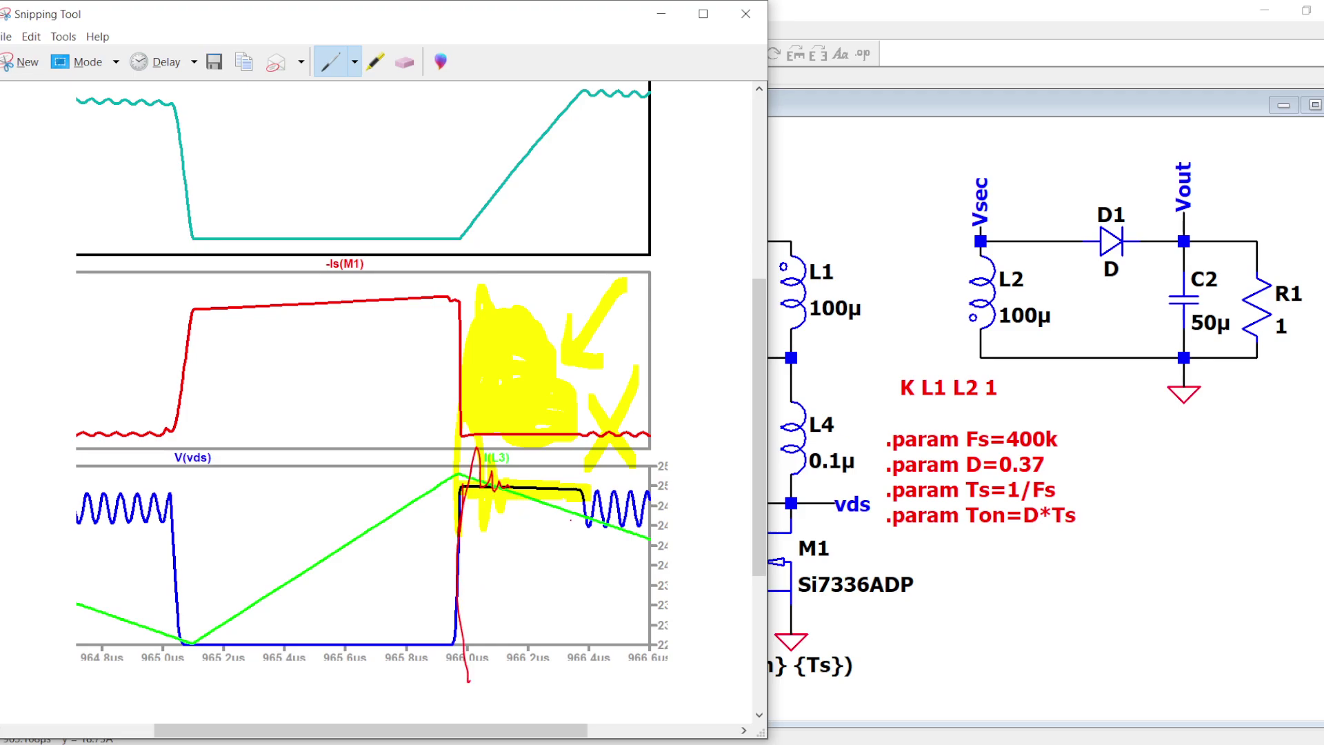
drag(585, 471, 594, 676)
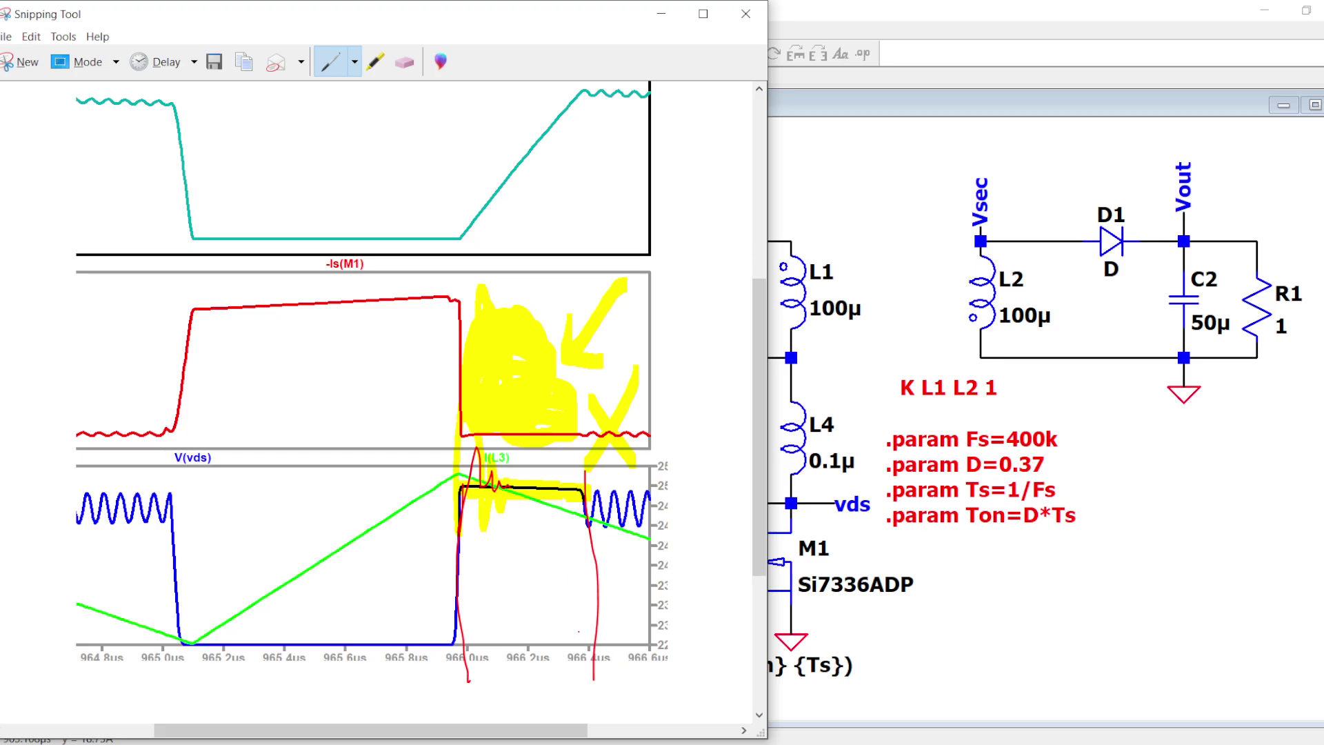
click(662, 14)
click(718, 556)
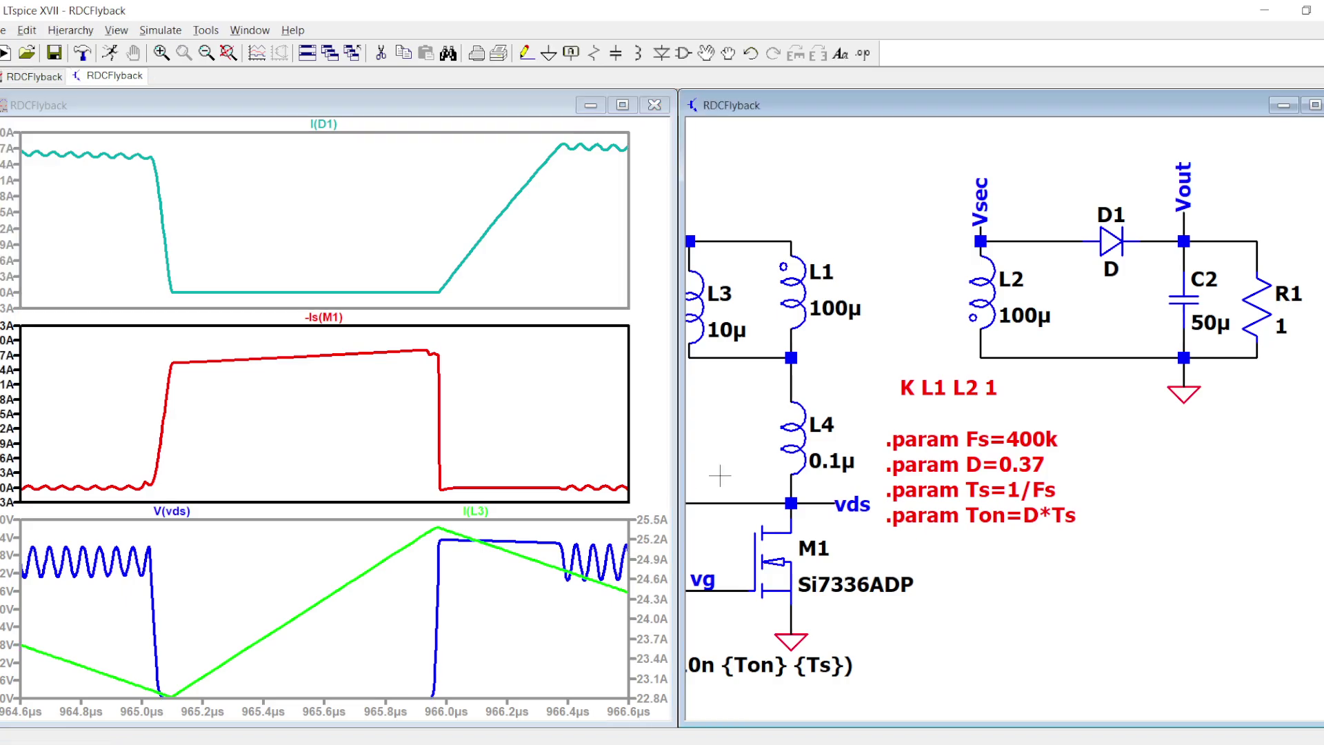
Plot snubber diode D2's current in the -Is(M1) pane, and add an empty plot pane above I(D1).
scroll(934, 467, up, 2)
scroll(911, 474, up, 1)
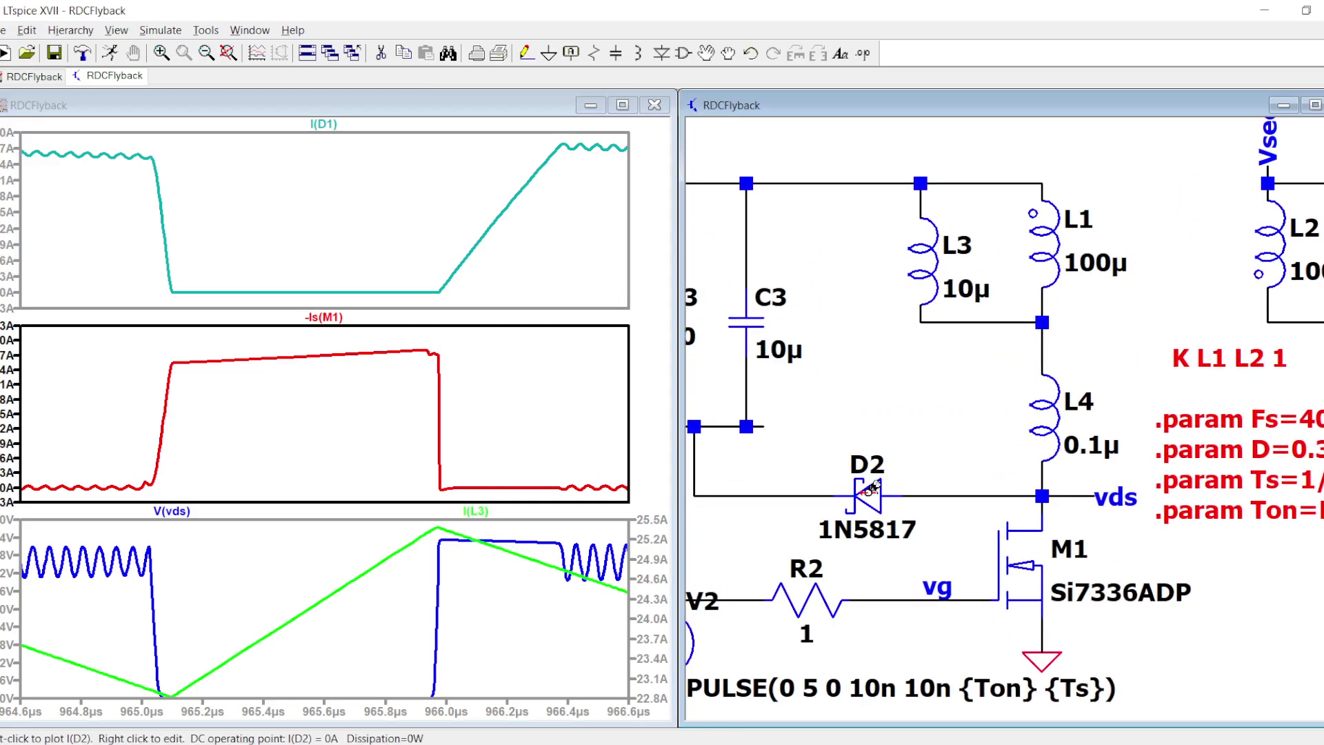
click(869, 489)
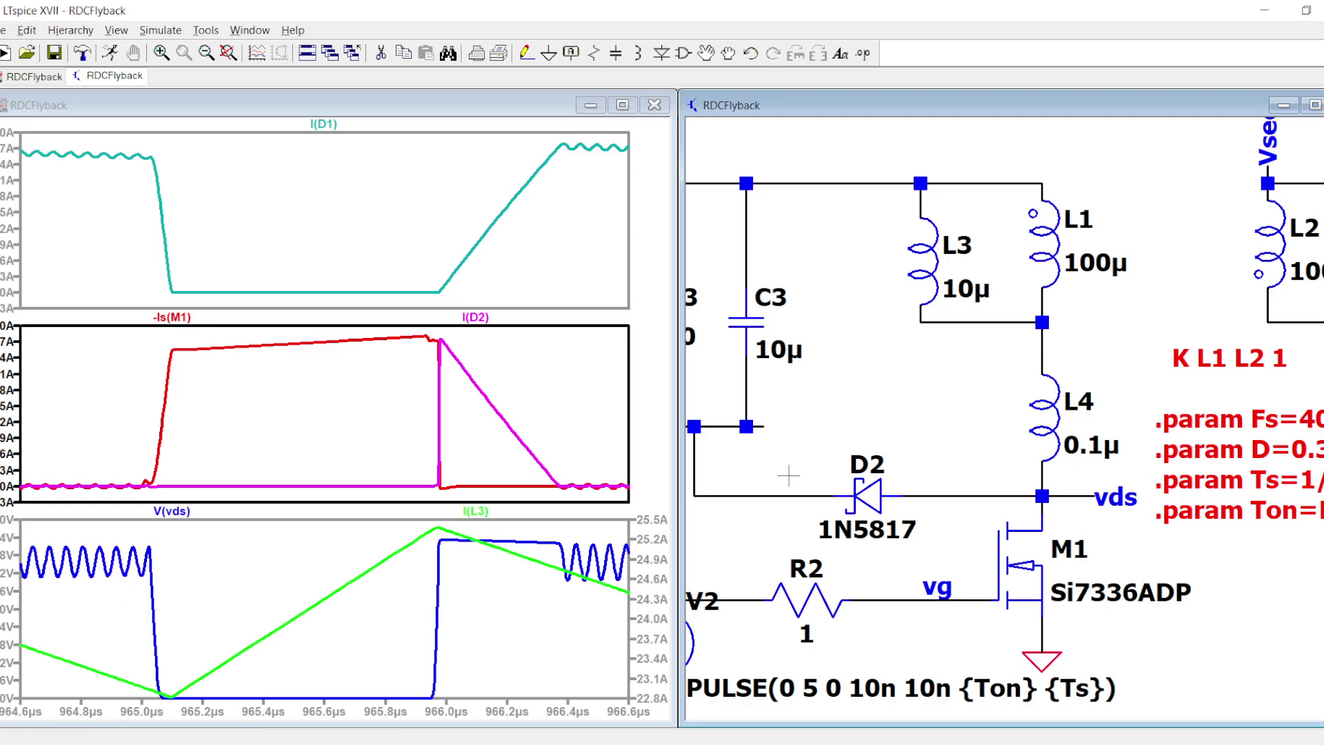
drag(789, 473, 908, 476)
right_click(354, 243)
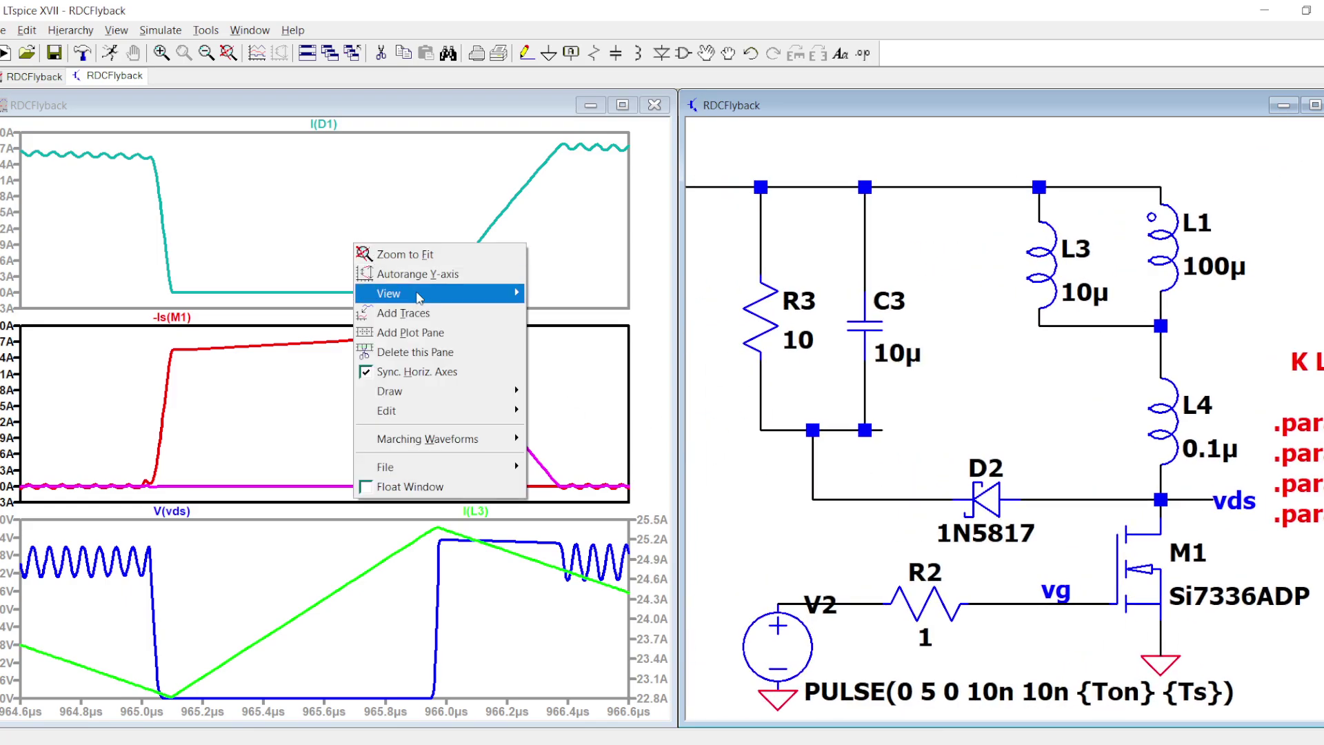
click(447, 336)
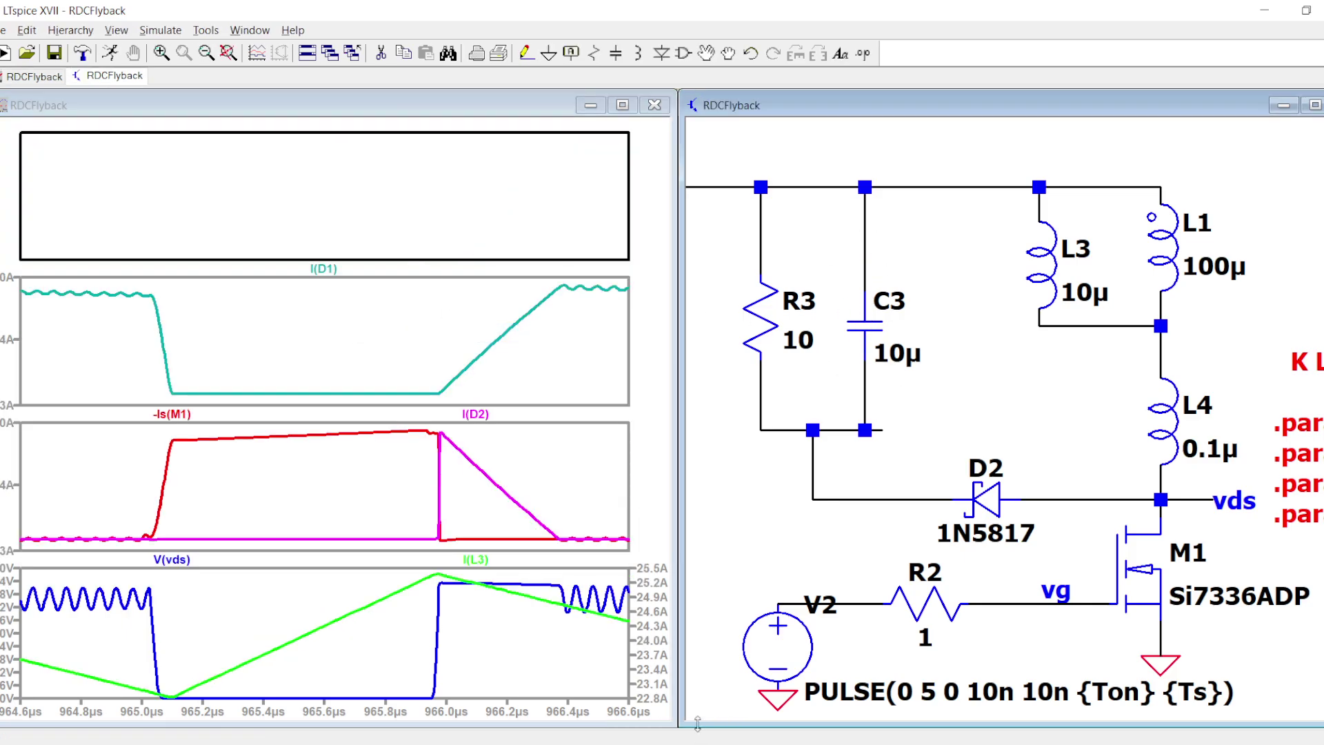
Switch to Excel, inspect the 0.1 factor in the Cn formula, and return to LTspice.
click(698, 744)
click(511, 294)
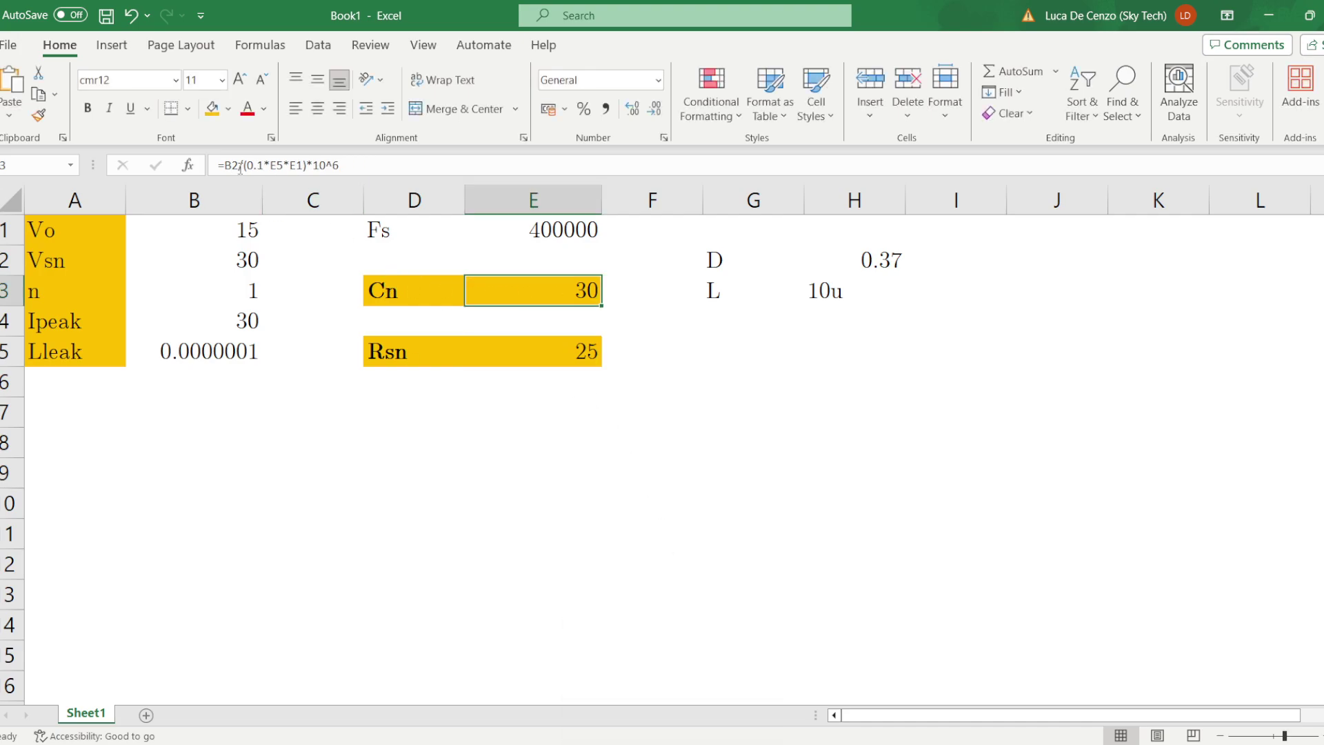
drag(247, 165, 264, 165)
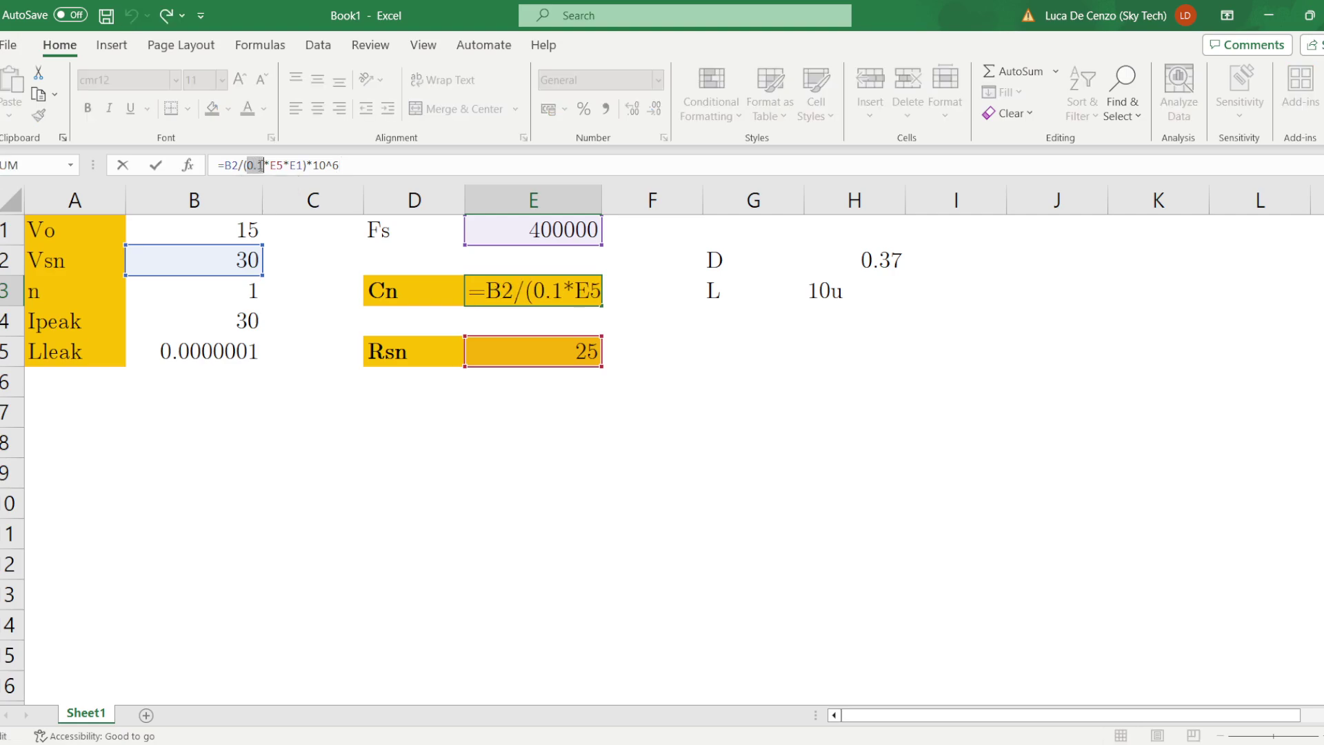
key(Escape)
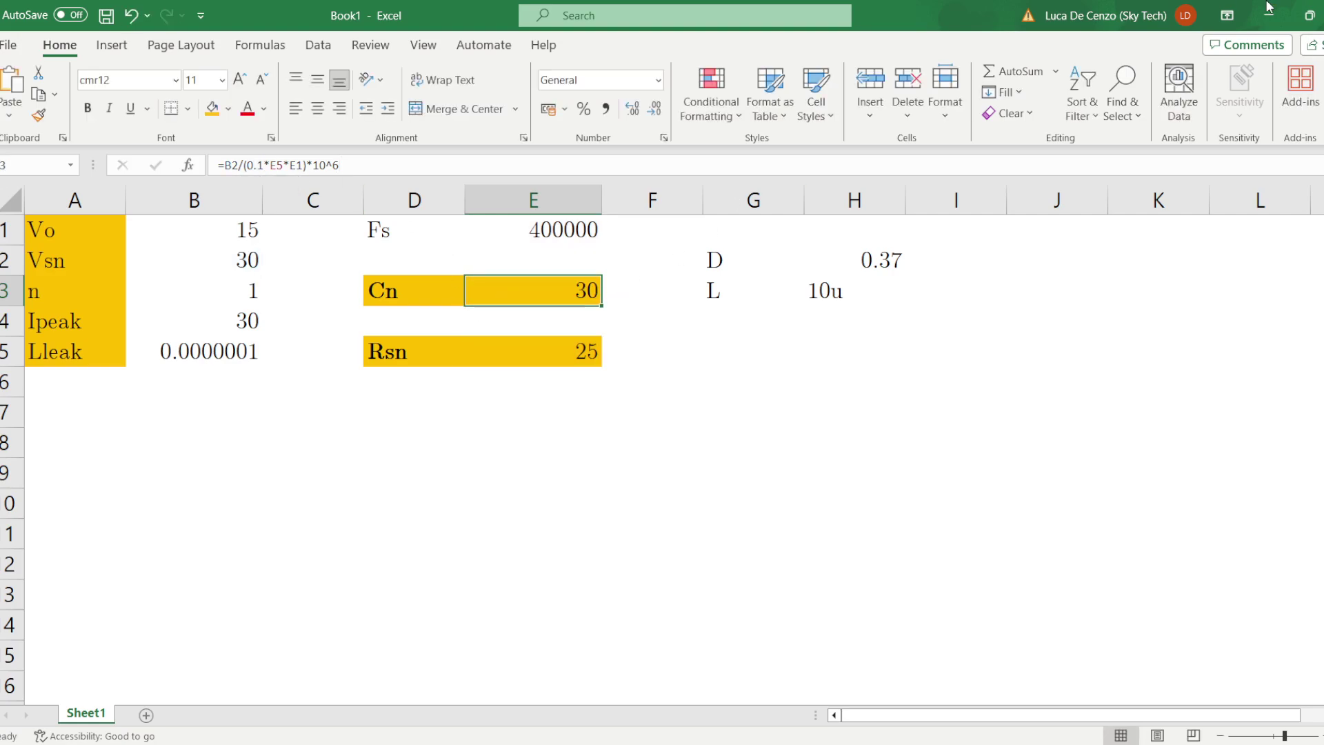
click(1259, 23)
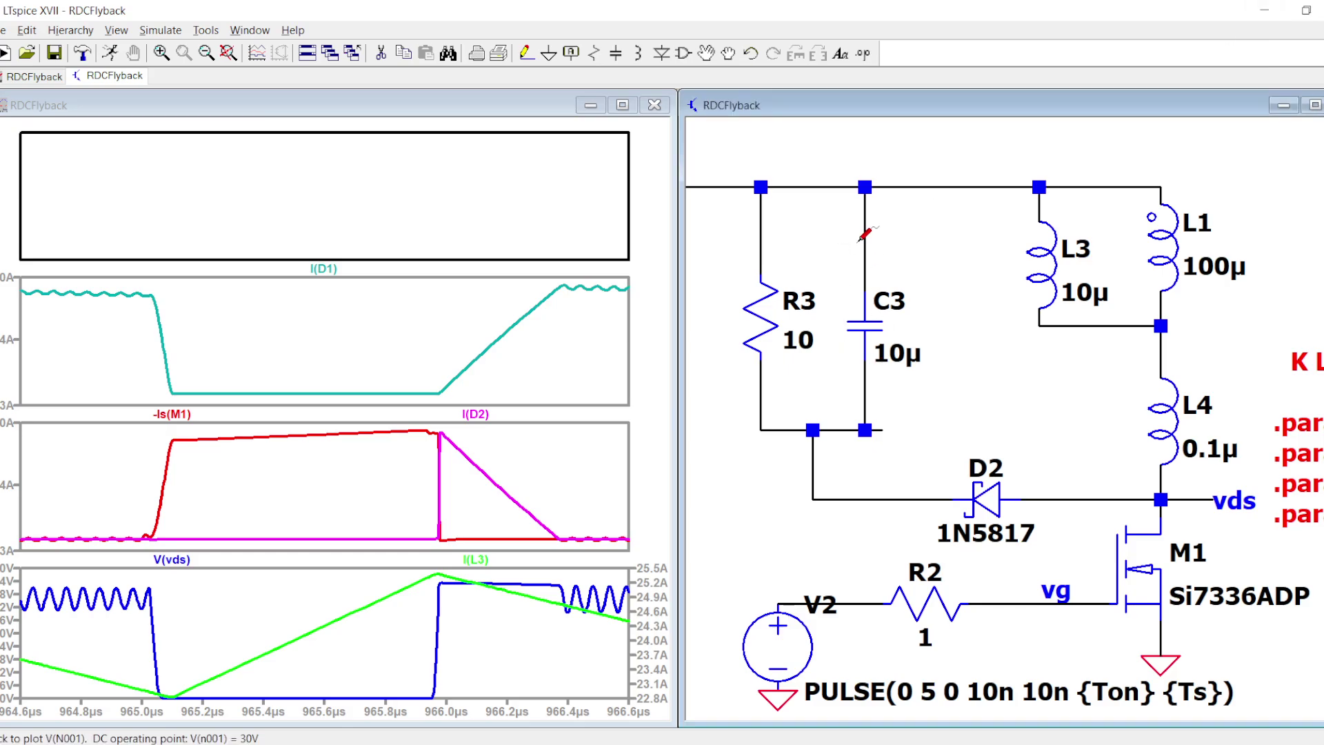
Plot the differential voltage across snubber capacitor C3 in the empty pane, and add another empty plot pane above it.
drag(888, 398, 866, 396)
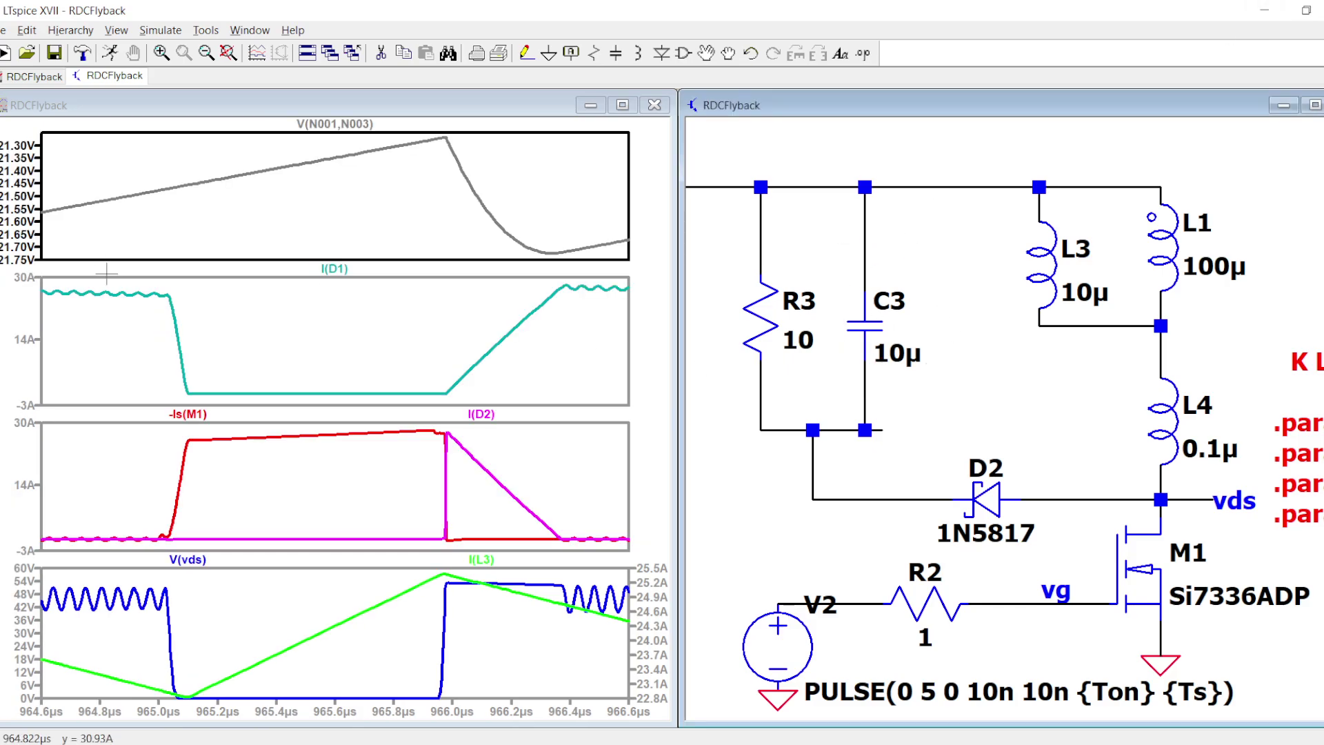
right_click(275, 218)
click(369, 307)
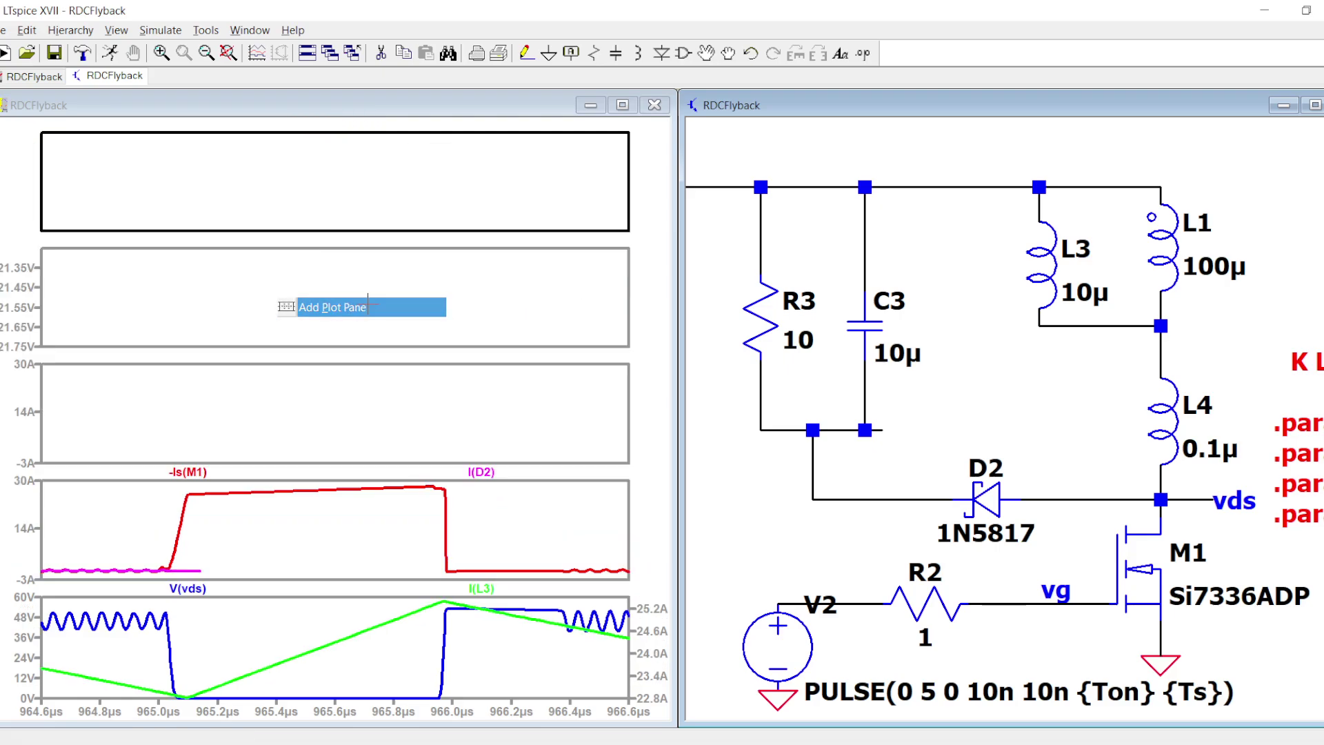
Plot the differential voltage from the supply end of L1 to the vds node in the empty pane.
scroll(1055, 515, down, 4)
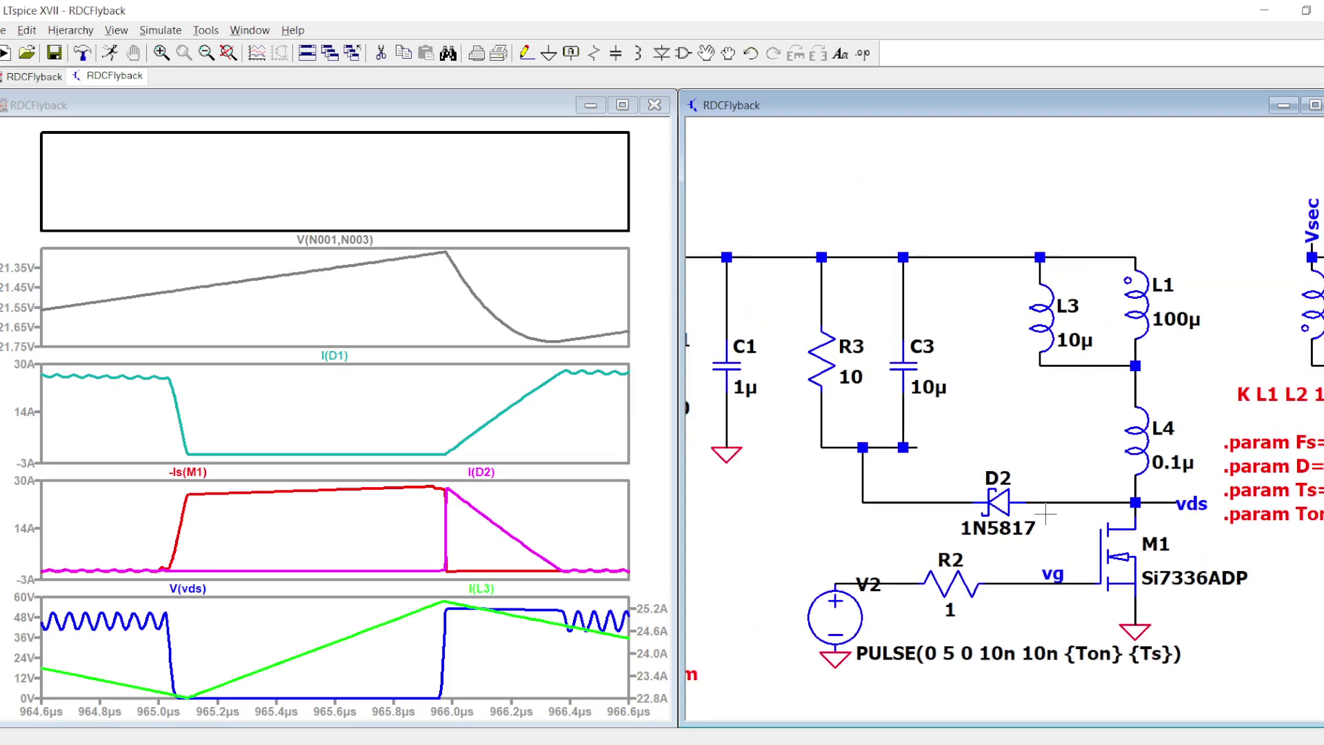
scroll(1076, 486, up, 2)
right_click(337, 191)
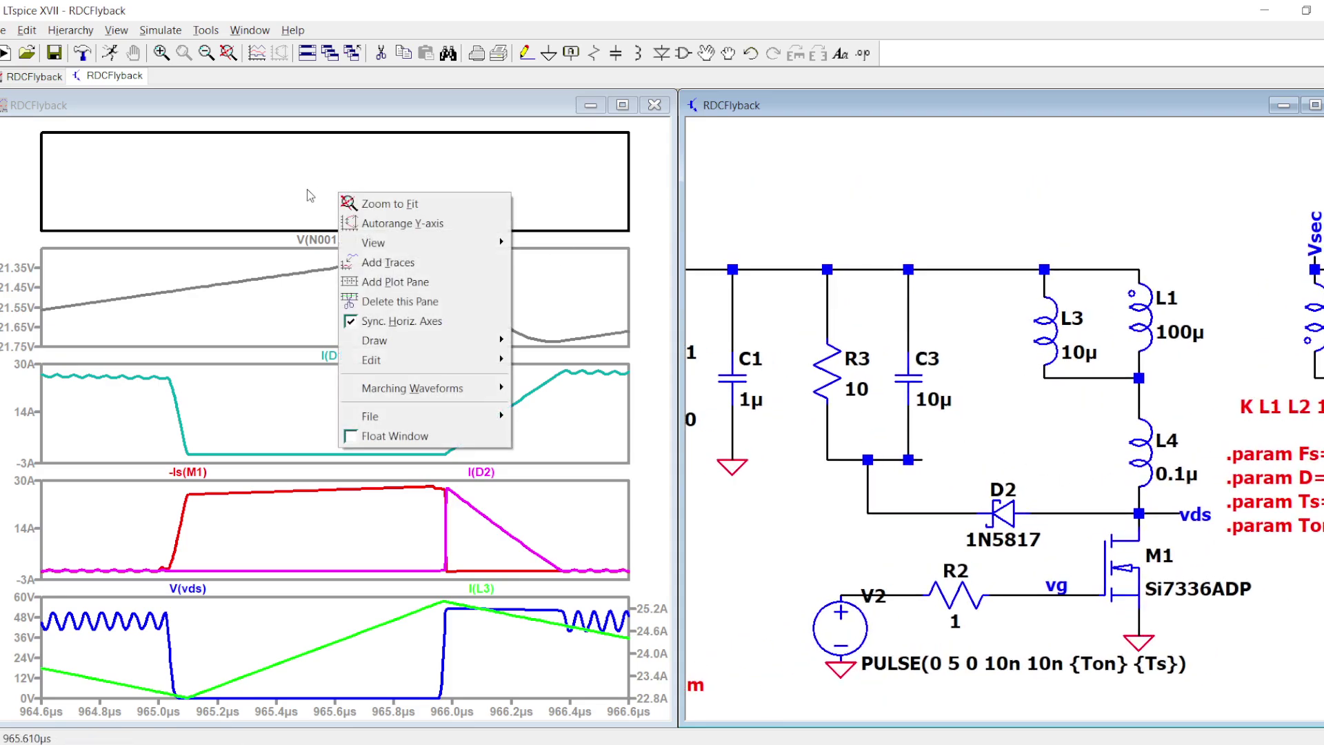
click(296, 193)
drag(1077, 445, 854, 446)
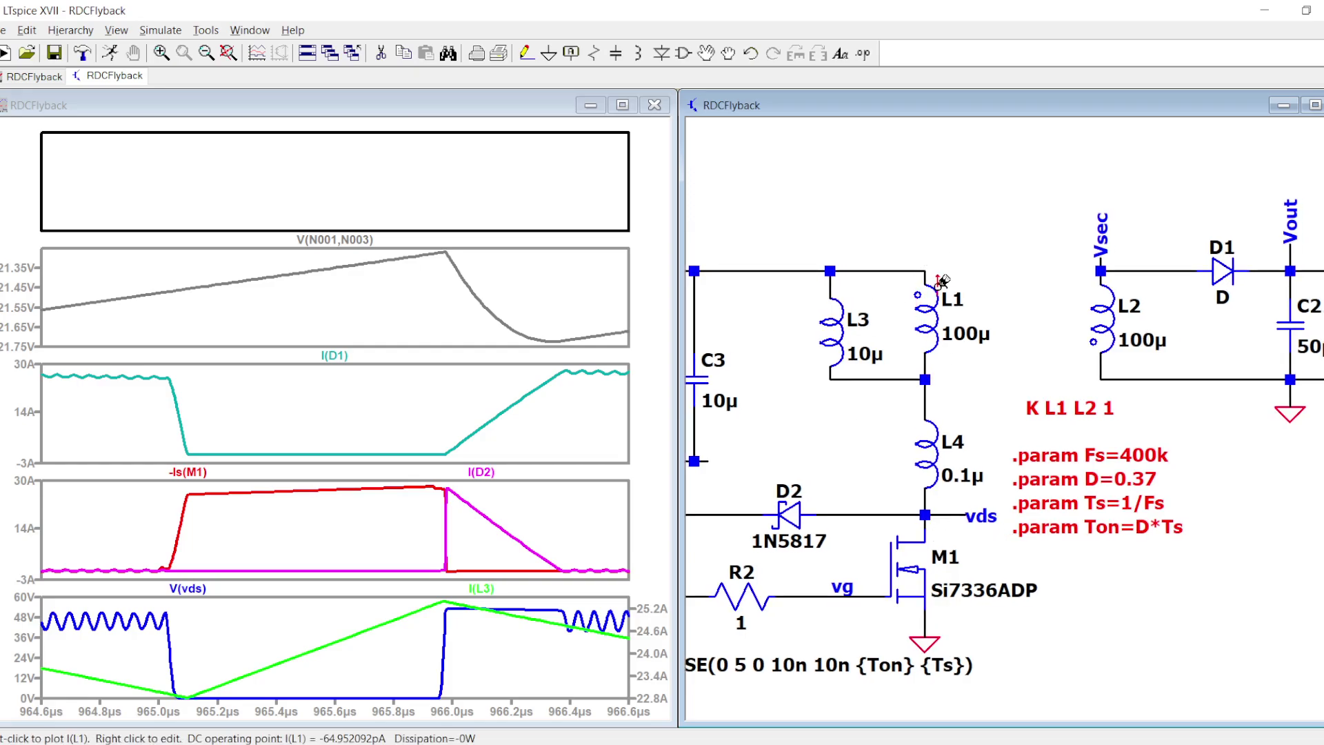
right_click(439, 185)
click(413, 195)
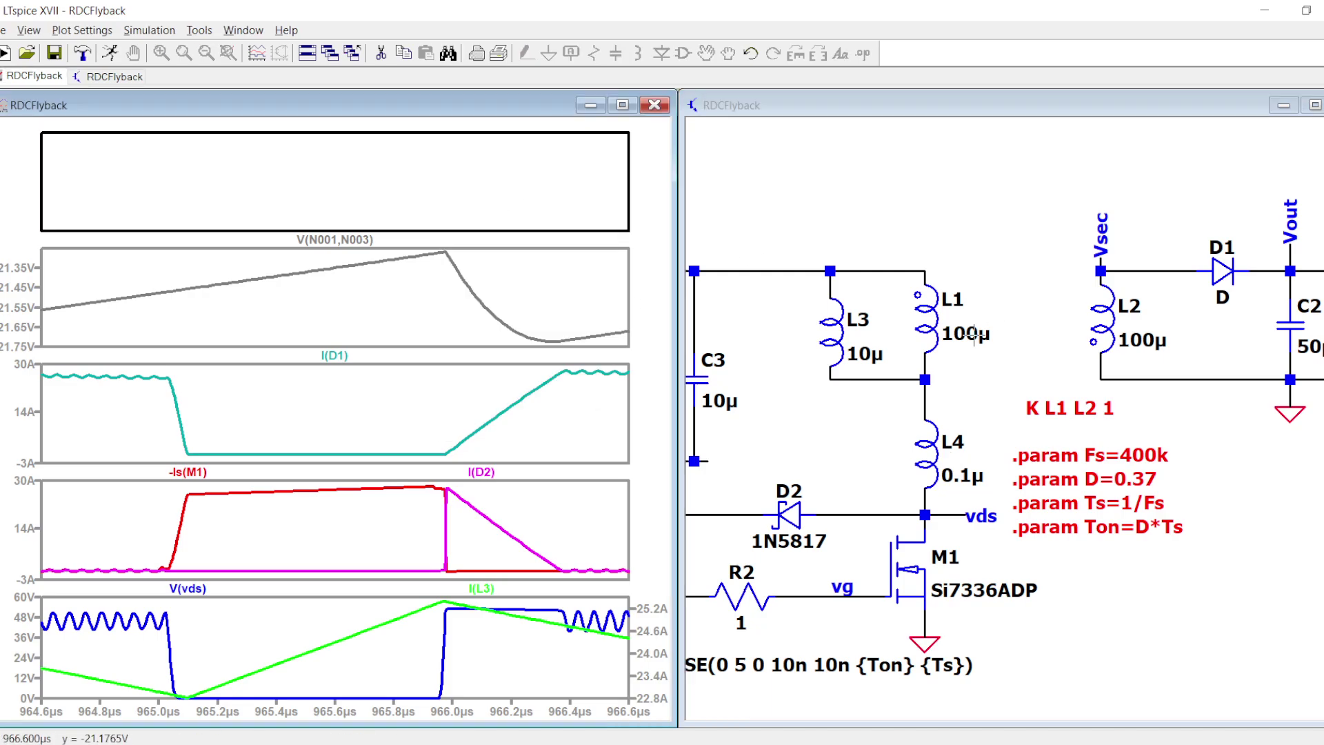
mouse_move(924, 269)
mouse_down()
mouse_move(960, 395)
mouse_move(925, 515)
mouse_up()
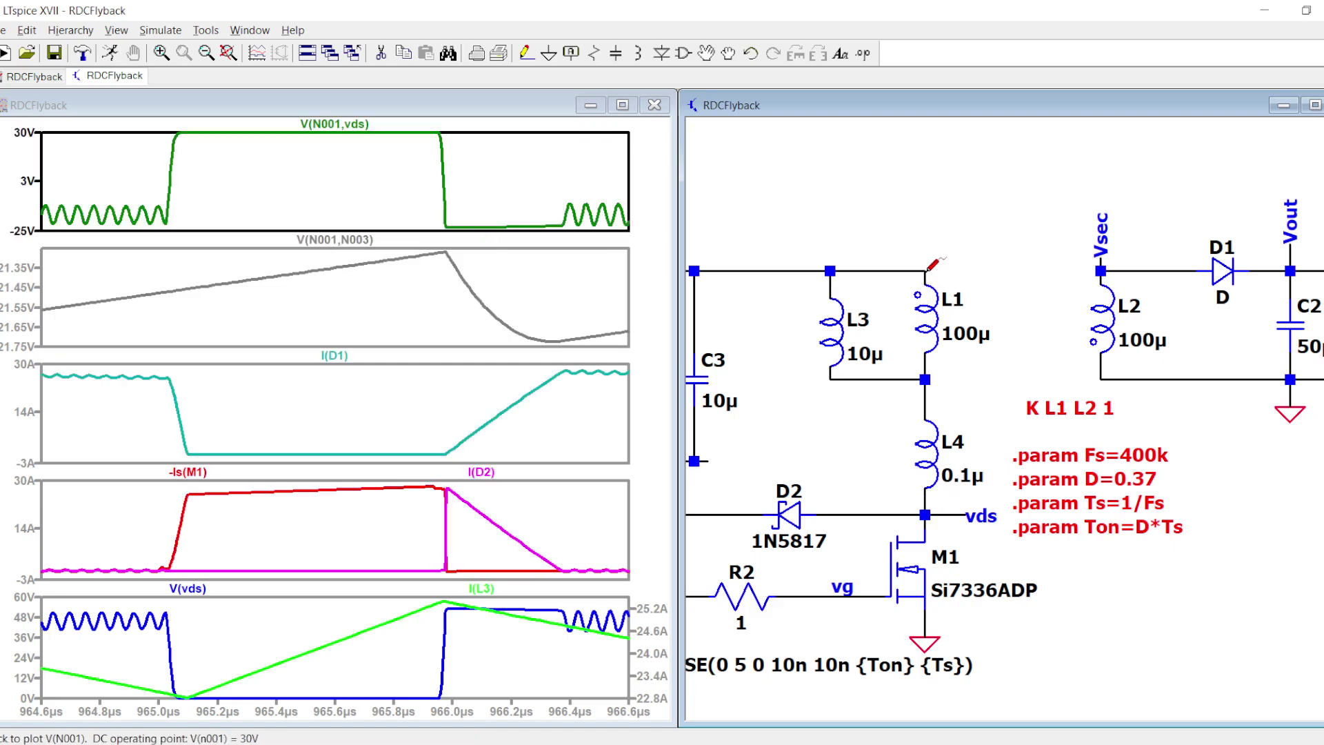
Replace the V(N001,vds) trace with the differential voltage across primary winding L1 alone, and fit the plots to the full simulation time.
mouse_move(926, 271)
mouse_down()
mouse_move(943, 377)
mouse_move(931, 370)
mouse_up()
mouse_move(926, 271)
mouse_down()
mouse_move(946, 306)
mouse_move(929, 374)
mouse_up()
right_click(418, 153)
click(455, 170)
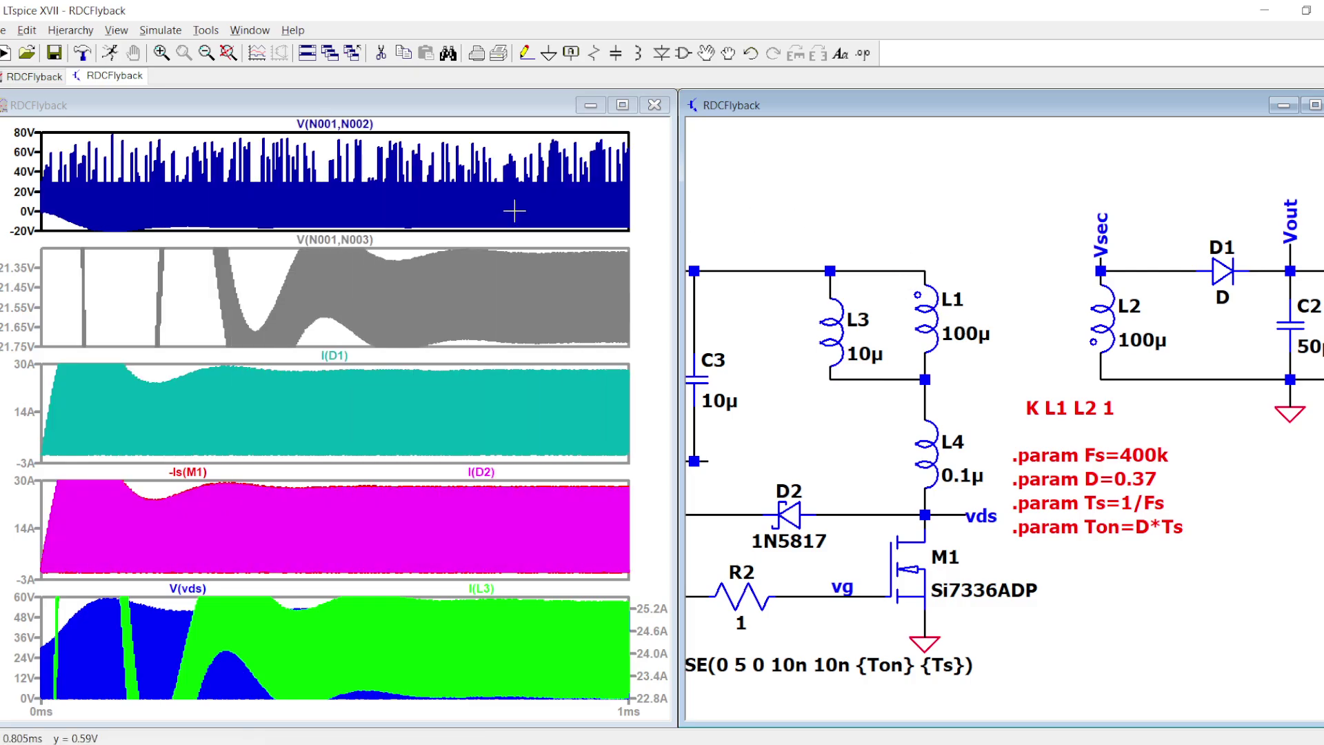
Measure the average of the L1 voltage over about 0.912 ms to 1 ms, and dismiss the waveform summary.
drag(573, 234, 636, 163)
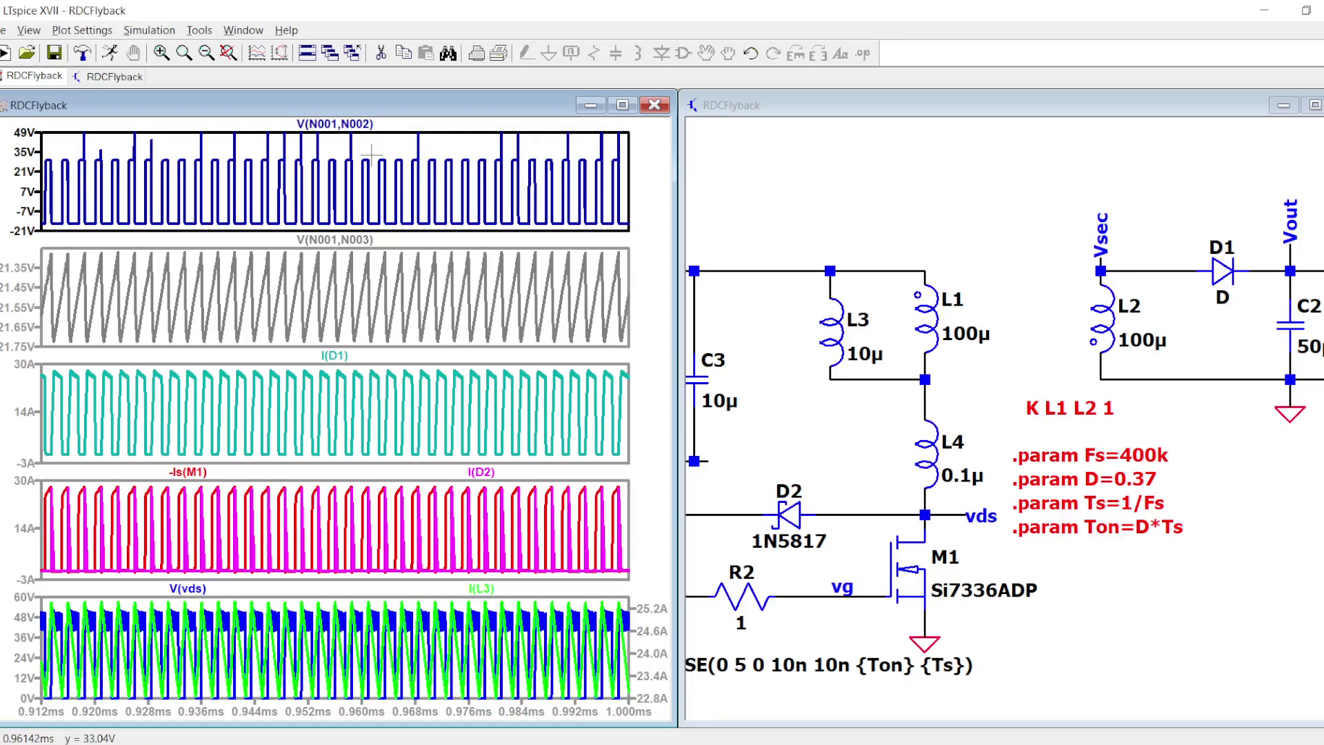
ctrl+click(348, 124)
drag(685, 390, 769, 391)
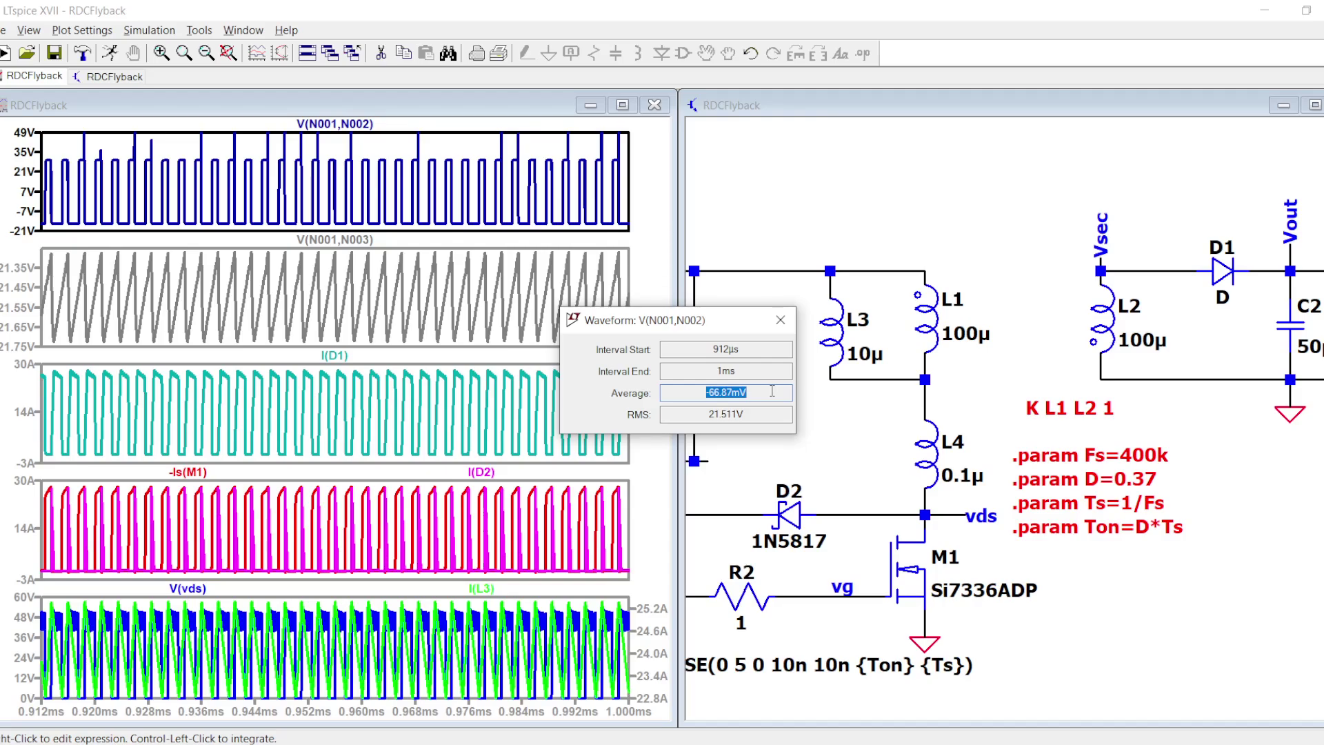
click(779, 320)
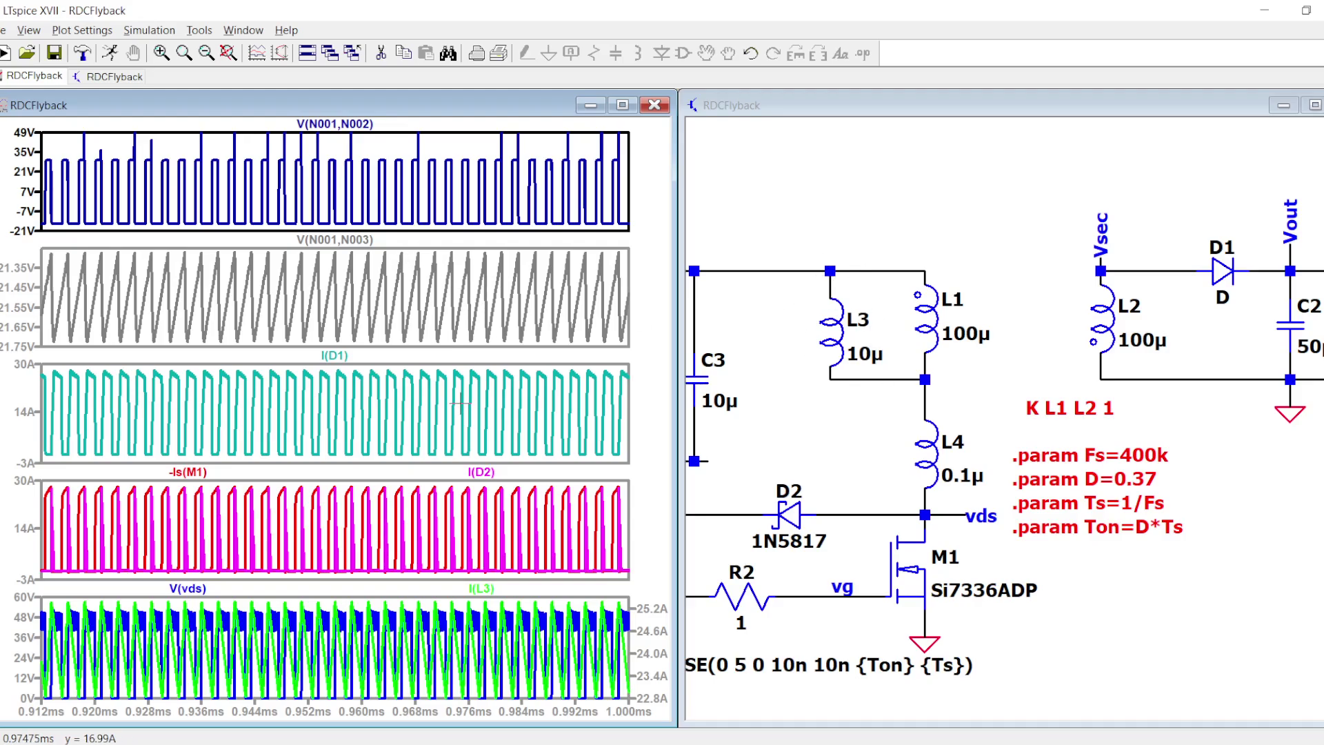
Examine the last few switching cycles from about 0.986 ms alongside the whole flyback schematic.
drag(536, 230, 634, 140)
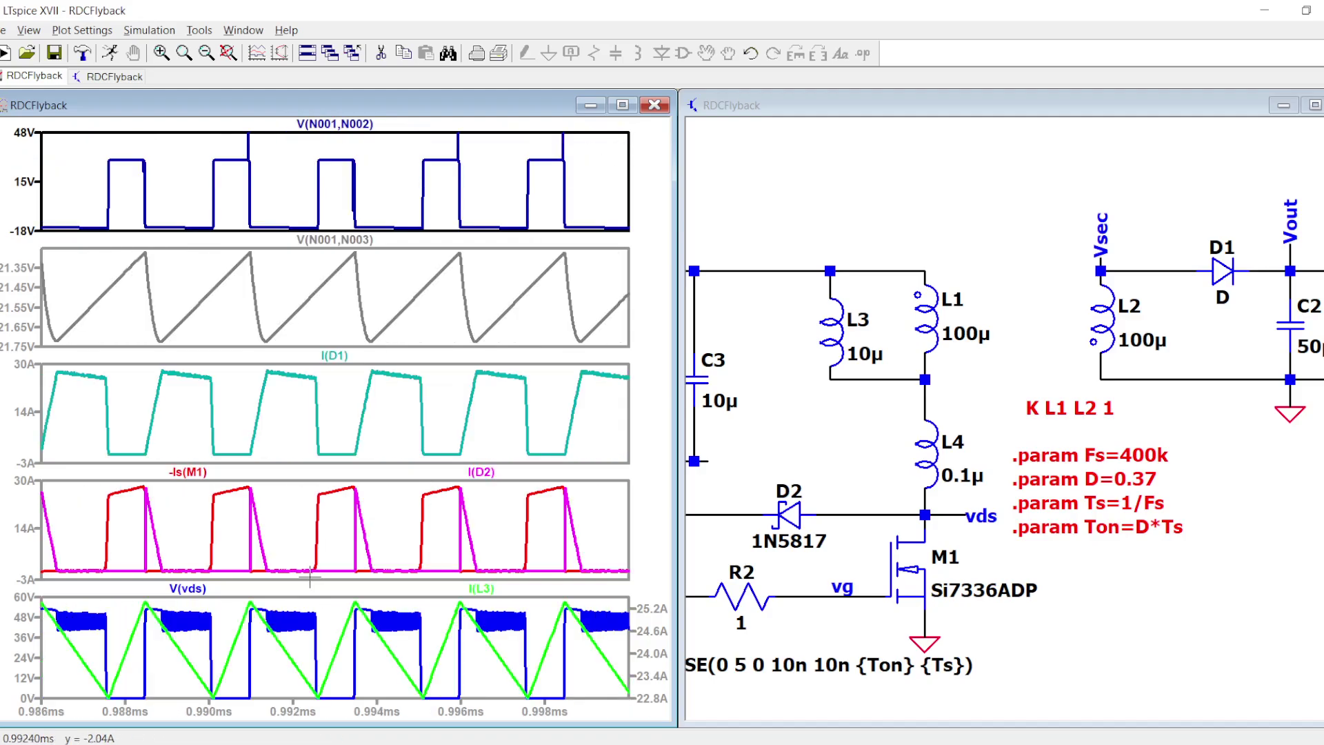
click(984, 302)
key(space)
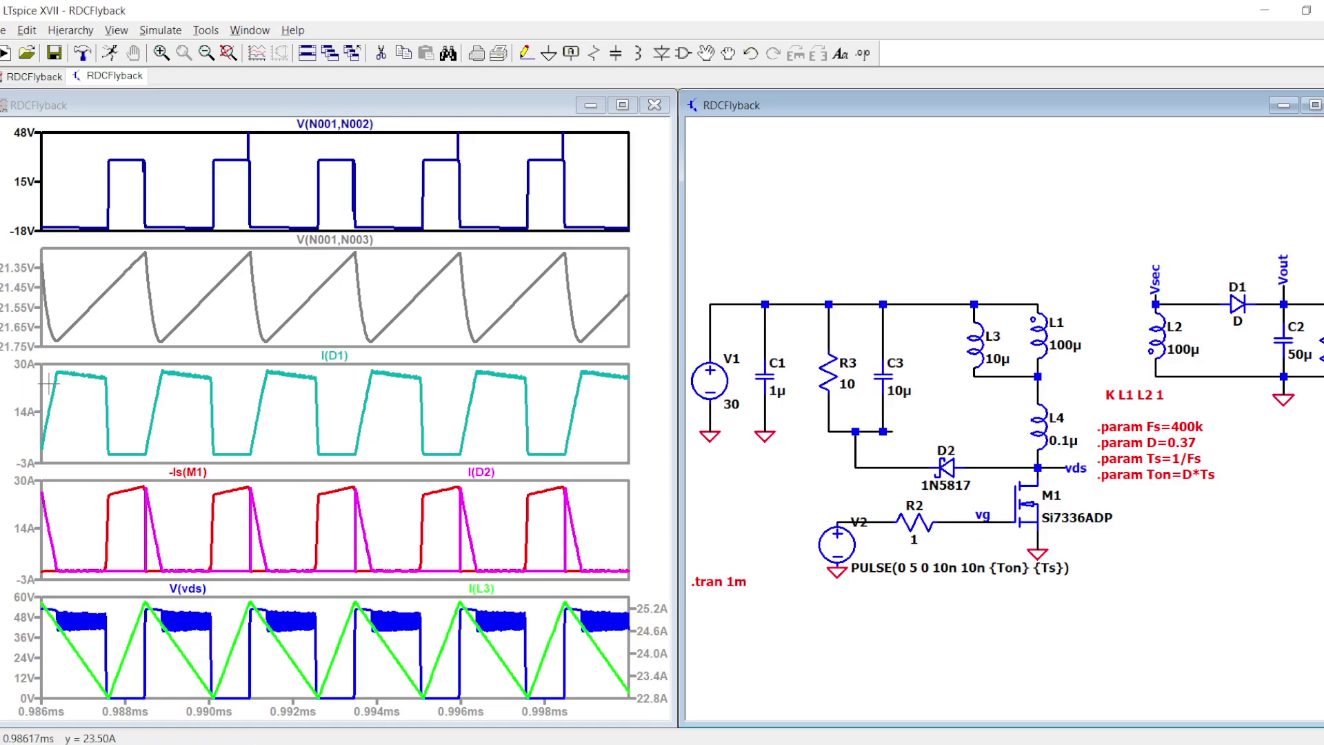
Switch to Excel to review the snubber sizing sheet, and return to LTspice.
key(alt+Tab)
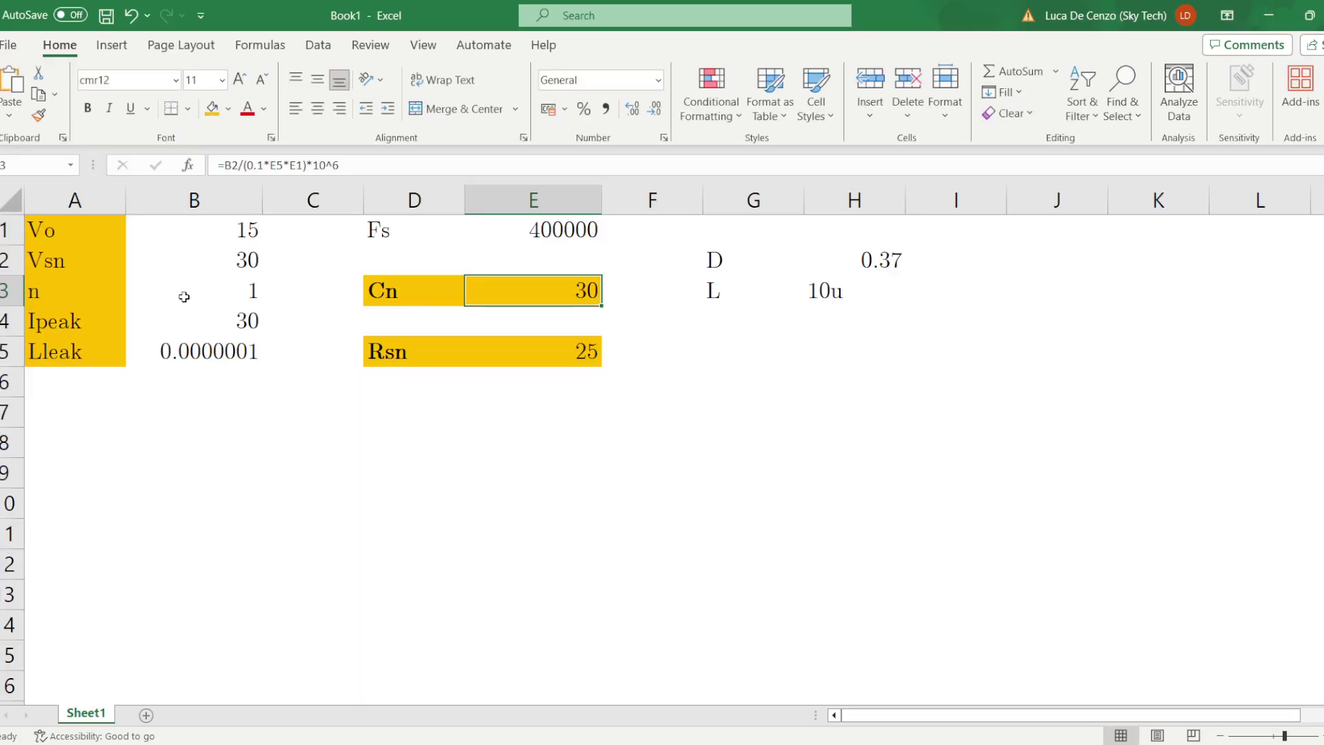
key(alt+Tab)
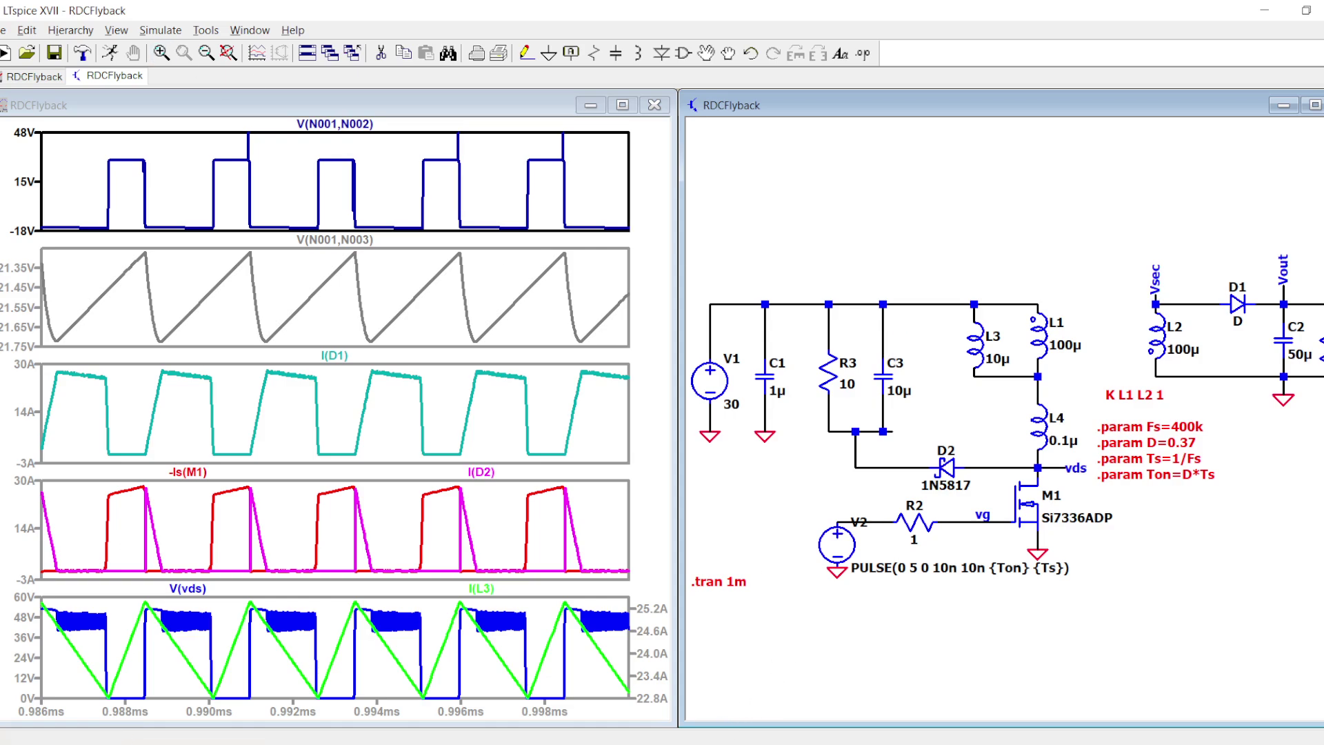
mouse_move(714, 744)
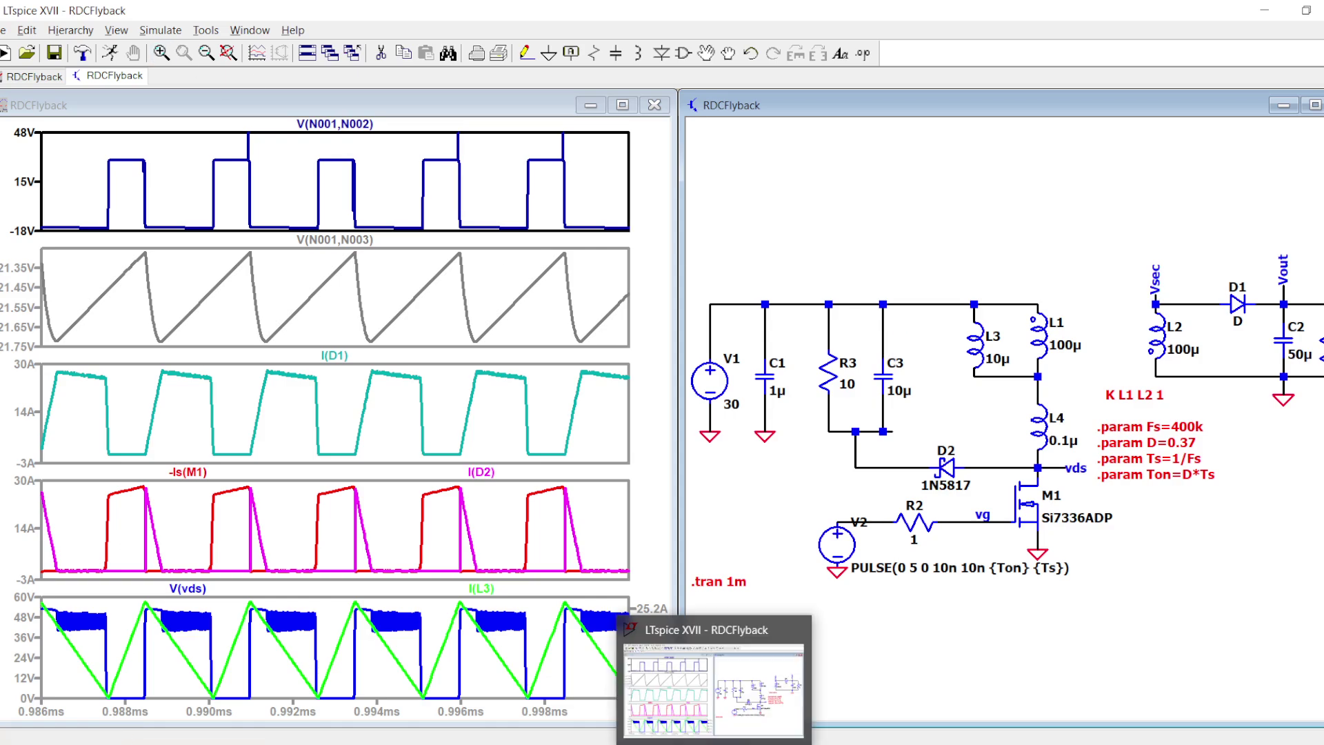